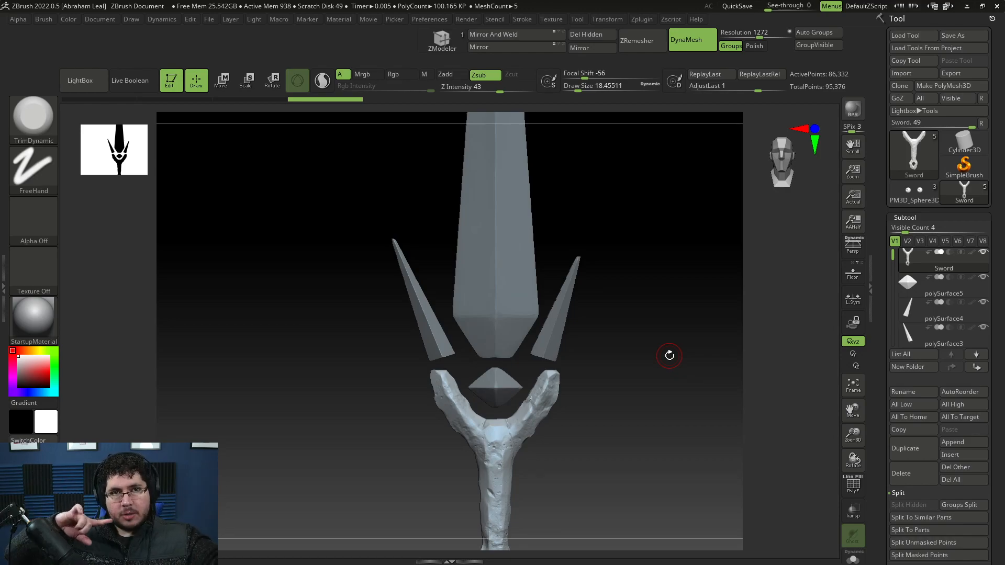
Open the sword concept image from the desktop and move its window out of the way onto the neighbouring display.
{"action": "left_click_drag", "start_coordinate": [683, 320], "coordinate": [685, 390], "text": "alt"}
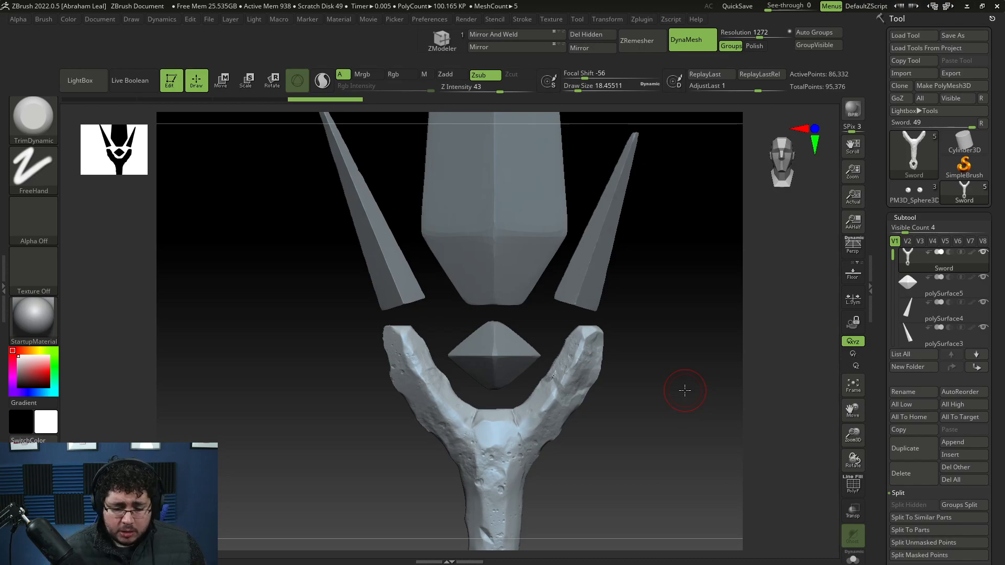
{"action": "left_click_drag", "start_coordinate": [655, 447], "coordinate": [680, 381], "text": "alt"}
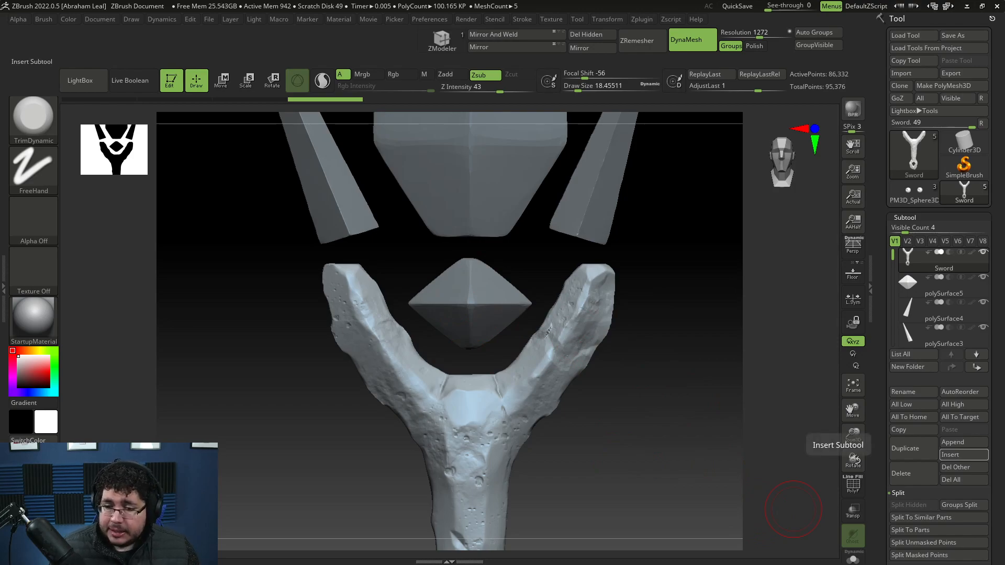
{"action": "key", "text": "super"}
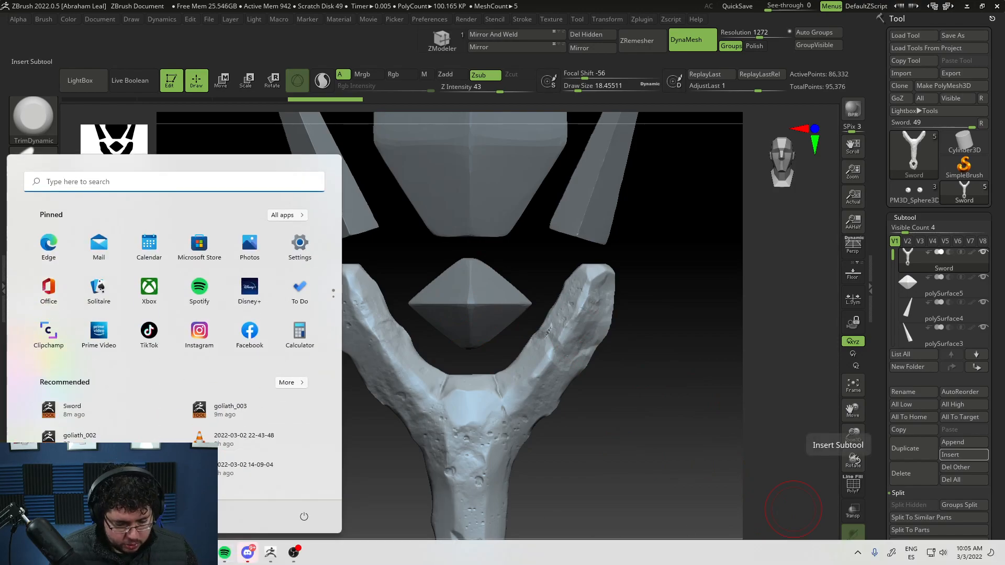
{"action": "key", "text": "super"}
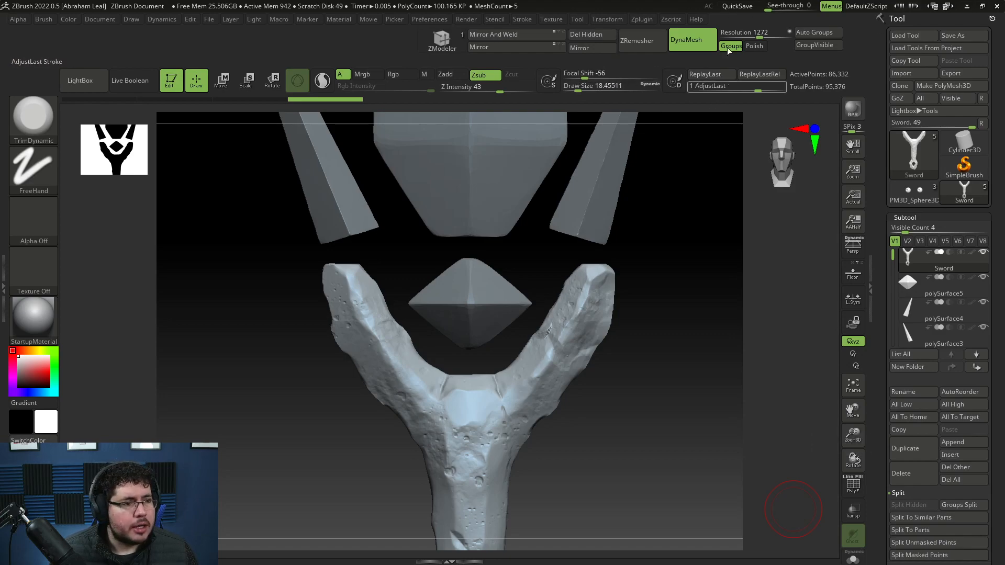
{"action": "left_click", "coordinate": [967, 6]}
{"action": "left_click", "coordinate": [944, 9]}
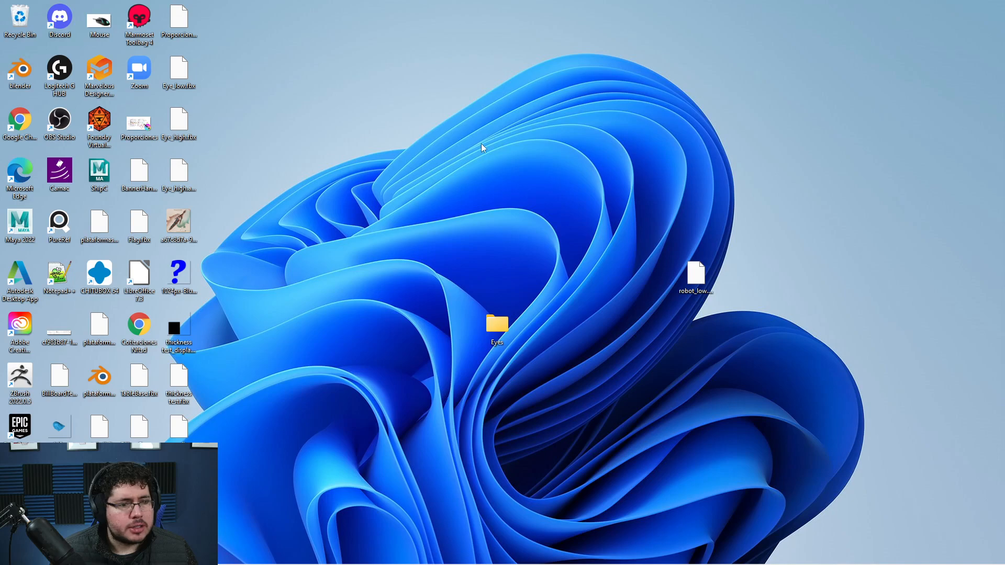
{"action": "double_click", "coordinate": [178, 222]}
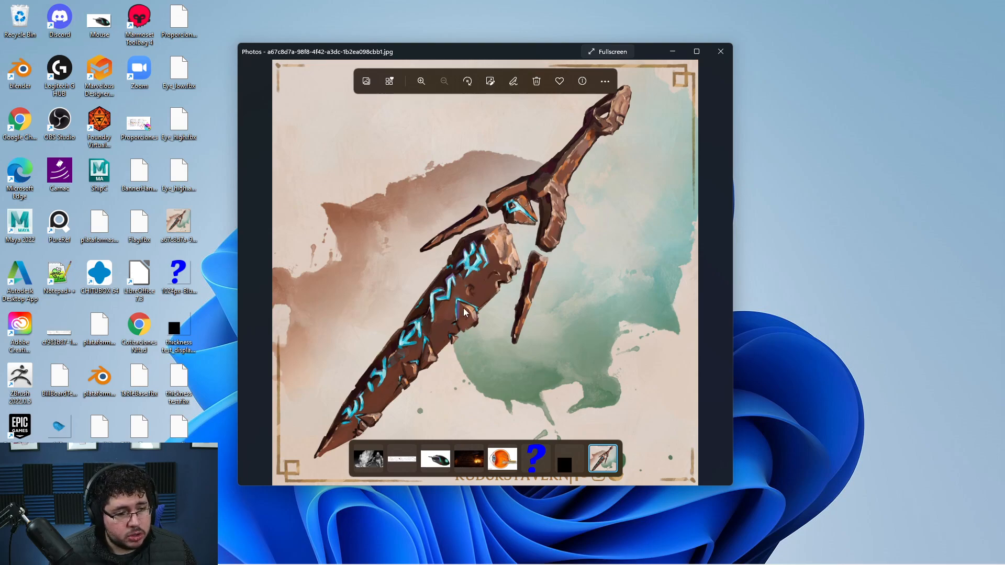
{"action": "key", "text": "alt+Tab"}
{"action": "left_click_drag", "start_coordinate": [449, 55], "coordinate": [1004, 124]}
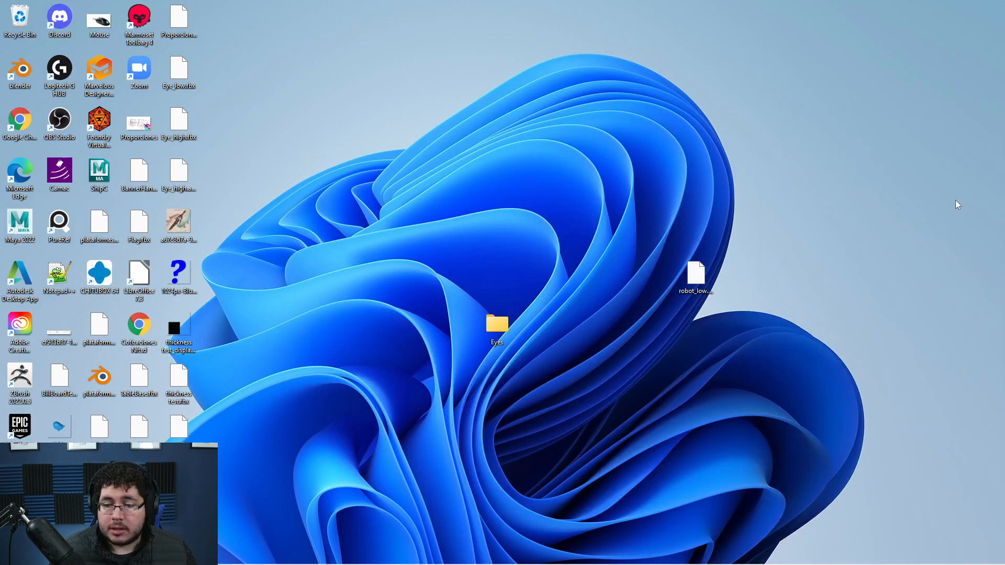
Switch back to ZBrush, make the diamond-shaped gem between the guard arms the active subtool, and isolate it with Solo.
{"action": "key", "text": "alt+Tab"}
{"action": "left_click", "coordinate": [259, 265]}
{"action": "left_click_drag", "start_coordinate": [623, 386], "coordinate": [723, 409]}
{"action": "left_click", "coordinate": [491, 310], "text": "alt"}
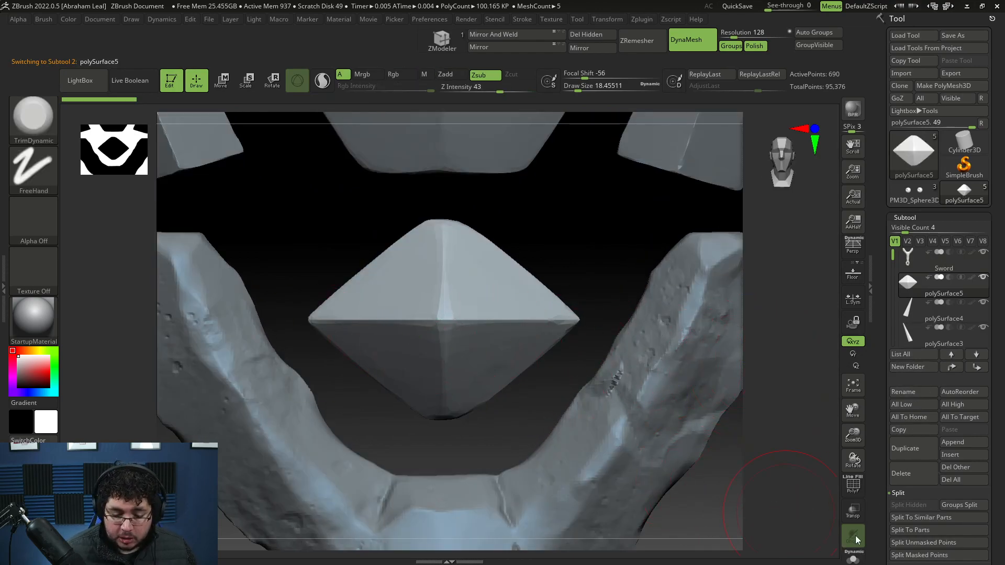
{"action": "left_click", "coordinate": [857, 559]}
{"action": "mouse_move", "coordinate": [716, 442]}
{"action": "left_mouse_down"}
{"action": "mouse_move", "coordinate": [695, 420]}
{"action": "mouse_move", "coordinate": [721, 431]}
{"action": "mouse_move", "coordinate": [618, 413]}
{"action": "mouse_move", "coordinate": [610, 395]}
{"action": "mouse_move", "coordinate": [670, 434]}
{"action": "mouse_move", "coordinate": [698, 427]}
{"action": "left_mouse_up"}
{"action": "mouse_move", "coordinate": [687, 319]}
{"action": "left_mouse_down", "text": "alt"}
{"action": "mouse_move", "coordinate": [678, 276]}
{"action": "mouse_move", "coordinate": [785, 320]}
{"action": "mouse_move", "coordinate": [663, 297]}
{"action": "left_mouse_up", "text": "alt"}
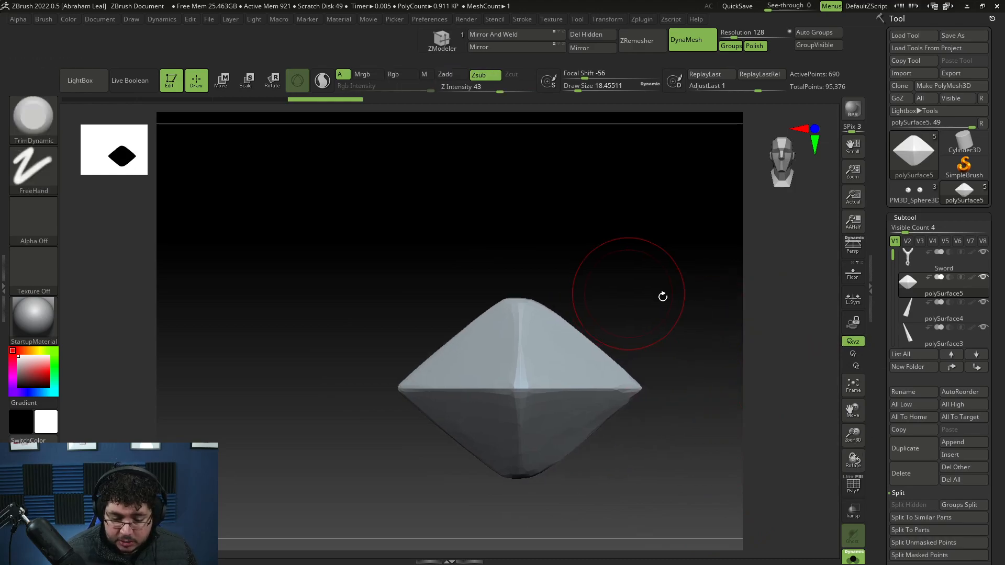
Raise the gem's DynaMesh resolution to 1096 and remesh it, checking the density with the wireframe shown.
{"action": "left_click", "coordinate": [854, 487]}
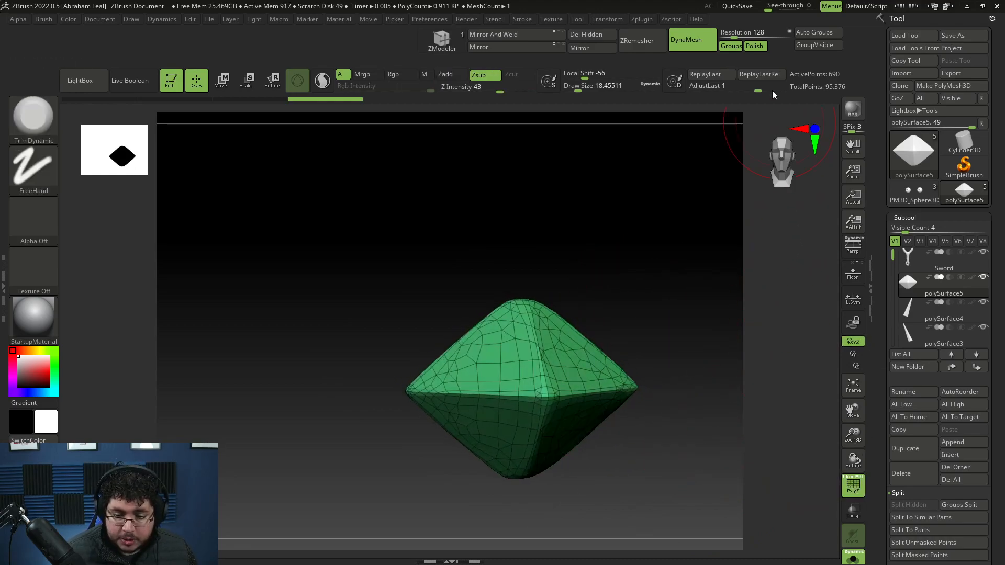
{"action": "left_click_drag", "start_coordinate": [734, 37], "coordinate": [745, 37]}
{"action": "left_click_drag", "start_coordinate": [663, 241], "coordinate": [687, 351], "text": "ctrl"}
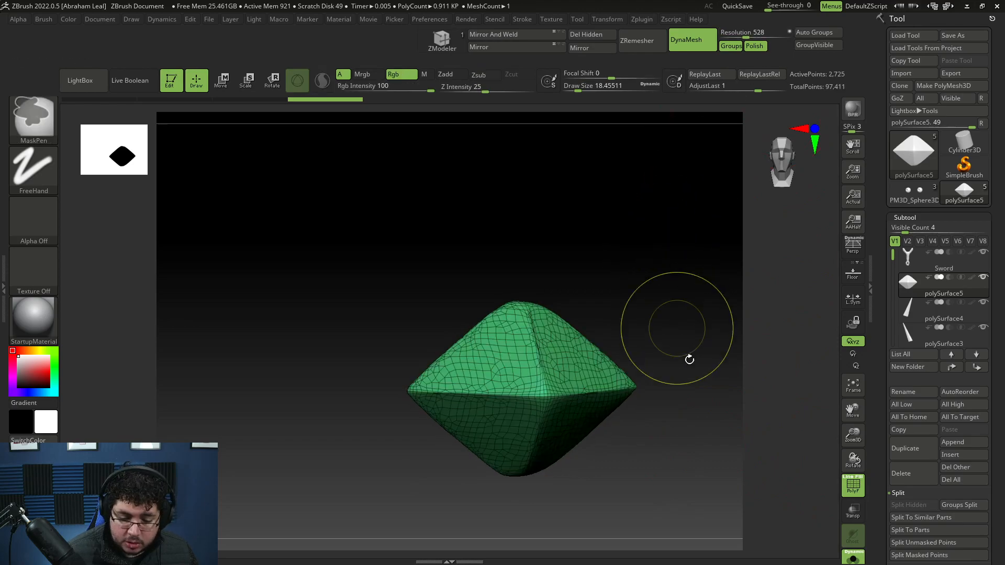
{"action": "left_click_drag", "start_coordinate": [745, 37], "coordinate": [757, 37]}
{"action": "left_click_drag", "start_coordinate": [723, 124], "coordinate": [671, 352], "text": "ctrl"}
{"action": "key", "text": "shift+f"}
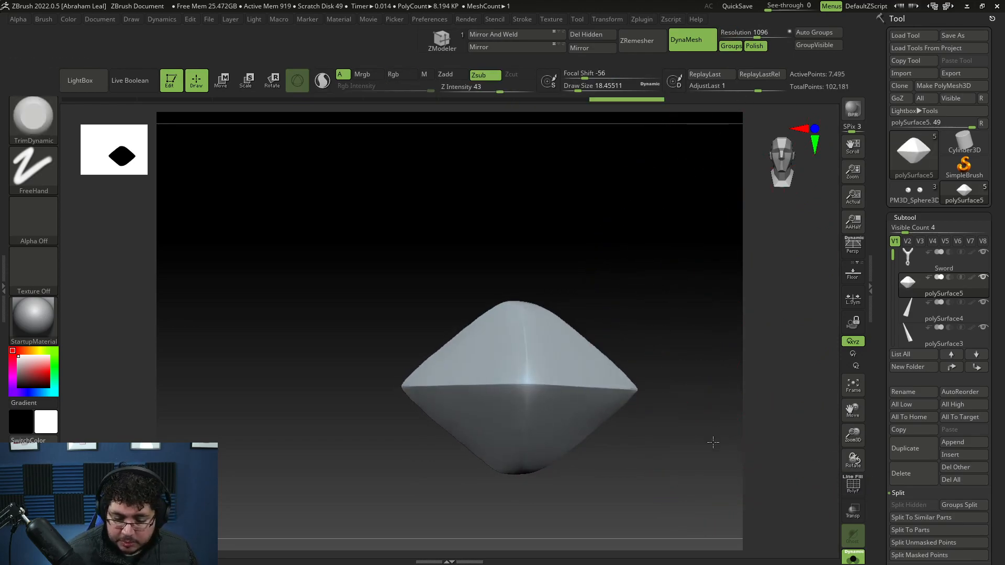
Turn off the DynaMesh Polish option and remesh the gem.
{"action": "left_click_drag", "start_coordinate": [712, 439], "coordinate": [712, 431]}
{"action": "left_click", "coordinate": [755, 47]}
{"action": "left_click_drag", "start_coordinate": [668, 278], "coordinate": [678, 377], "text": "ctrl"}
{"action": "left_click_drag", "start_coordinate": [677, 435], "coordinate": [655, 435]}
{"action": "left_click_drag", "start_coordinate": [649, 356], "coordinate": [686, 373]}
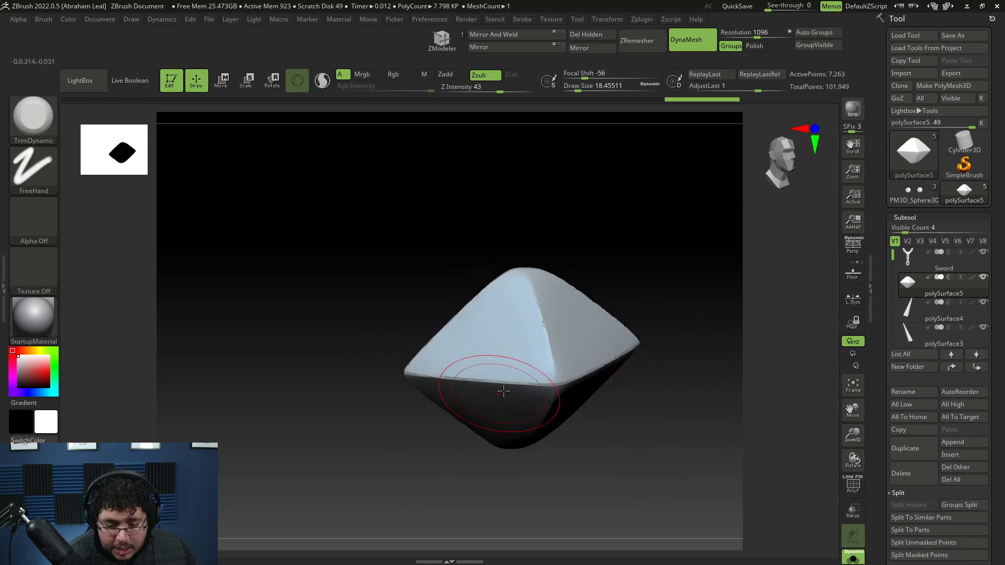
{"action": "left_click", "coordinate": [492, 392], "text": "alt"}
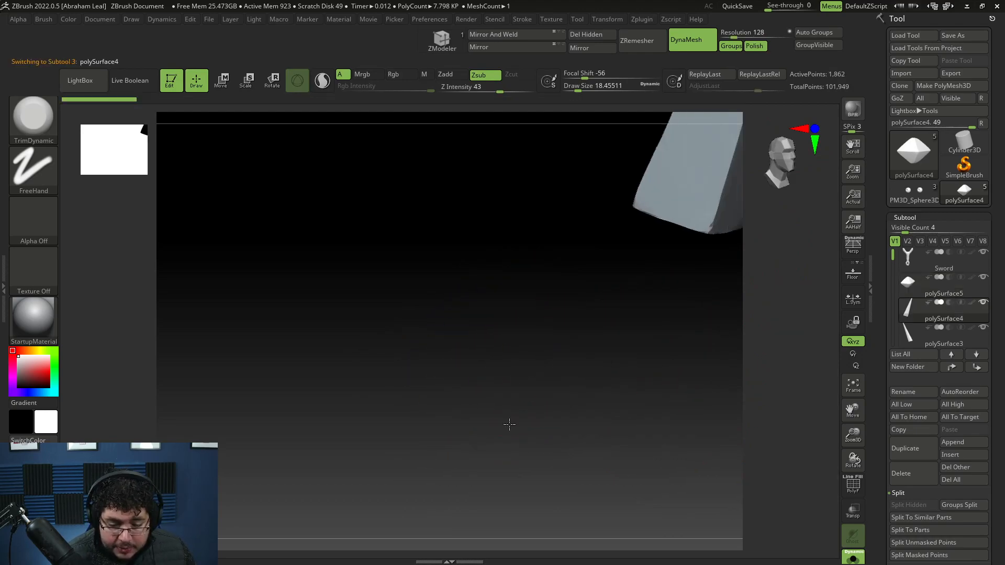
{"action": "left_click_drag", "start_coordinate": [530, 409], "coordinate": [505, 487], "text": "alt"}
{"action": "left_click_drag", "start_coordinate": [652, 364], "coordinate": [654, 345], "text": "alt"}
{"action": "left_click", "coordinate": [947, 289]}
{"action": "left_click_drag", "start_coordinate": [594, 433], "coordinate": [759, 181], "text": "alt"}
{"action": "left_click_drag", "start_coordinate": [601, 321], "coordinate": [582, 398], "text": "alt"}
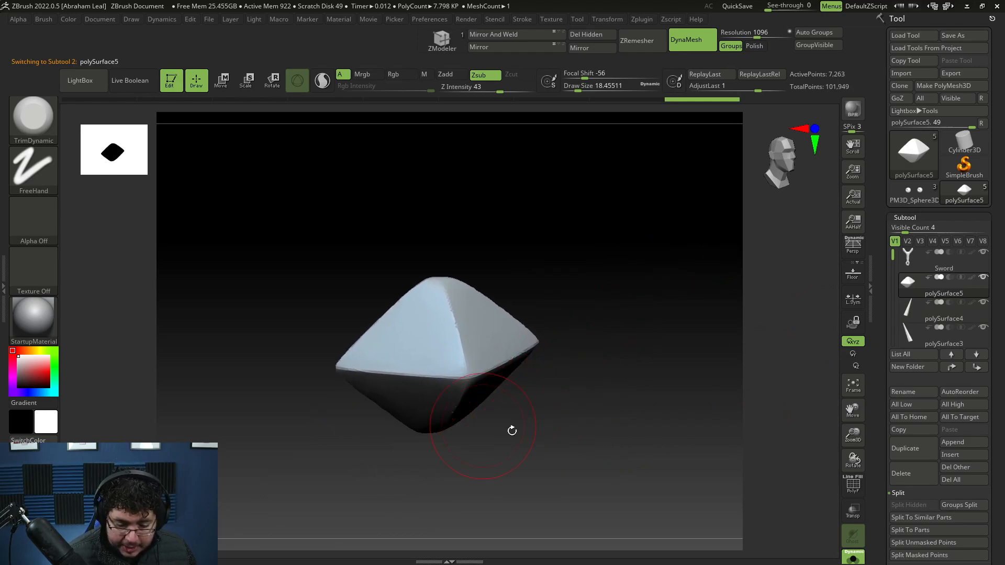
{"action": "left_click_drag", "start_coordinate": [501, 429], "coordinate": [522, 391], "text": "alt"}
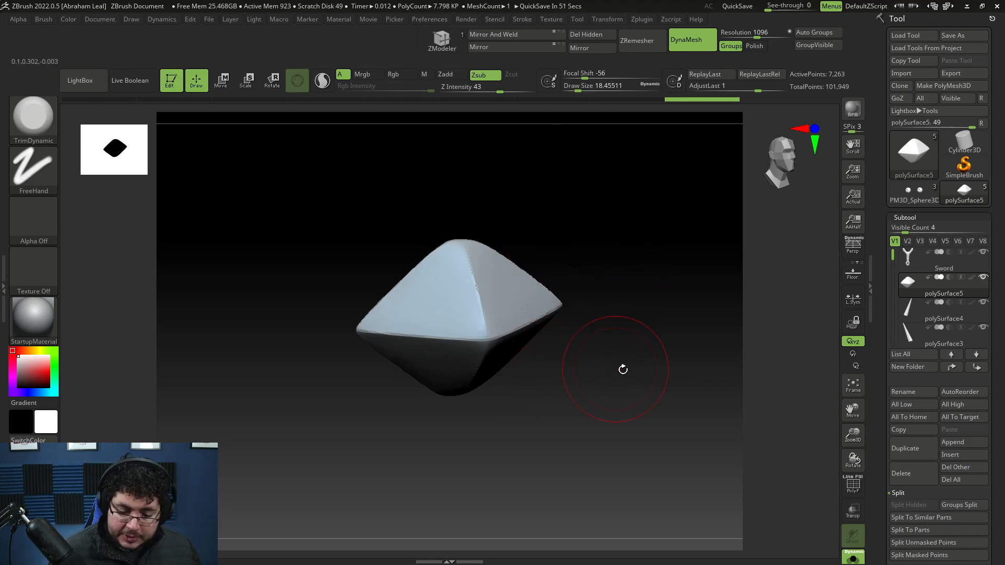
Examine the gem's transform gizmo position against the whole sword, then isolate the gem again.
{"action": "left_click_drag", "start_coordinate": [619, 370], "coordinate": [608, 348]}
{"action": "mouse_move", "coordinate": [426, 370]}
{"action": "left_mouse_down"}
{"action": "mouse_move", "coordinate": [601, 343]}
{"action": "mouse_move", "coordinate": [516, 336]}
{"action": "mouse_move", "coordinate": [629, 365]}
{"action": "left_mouse_up"}
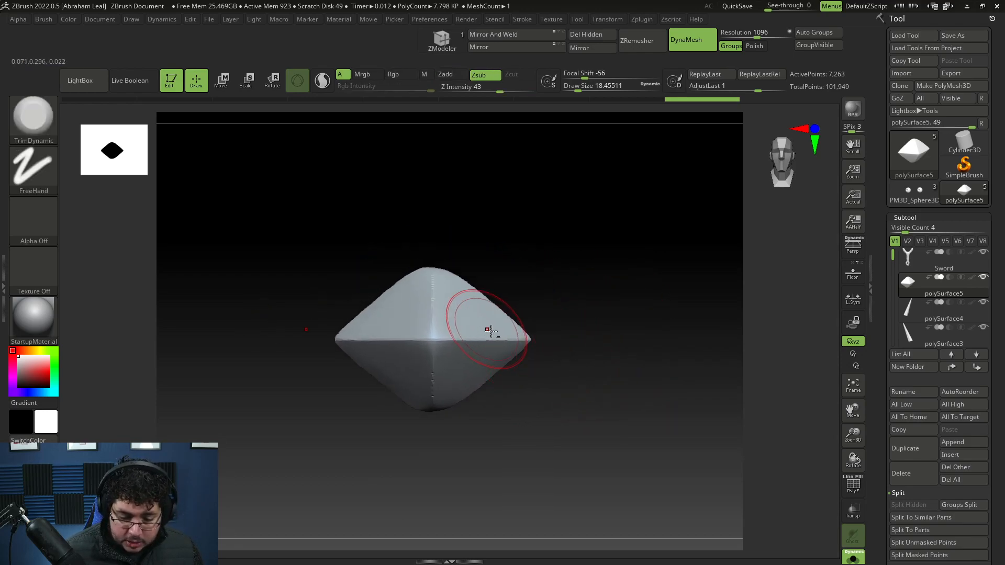
{"action": "key", "text": "w"}
{"action": "left_click_drag", "start_coordinate": [673, 427], "coordinate": [766, 359], "text": "alt"}
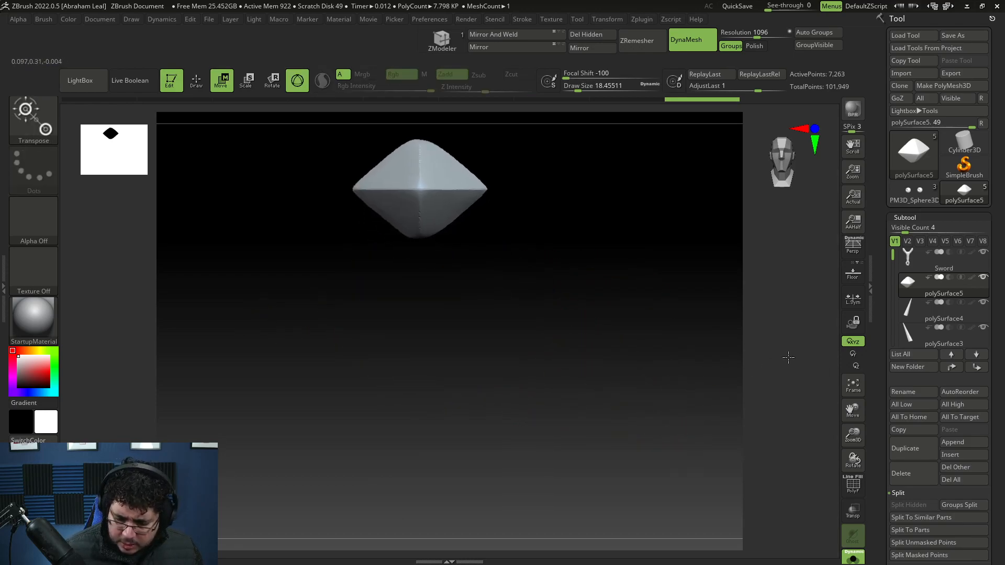
{"action": "left_click", "coordinate": [854, 556]}
{"action": "key", "text": "f"}
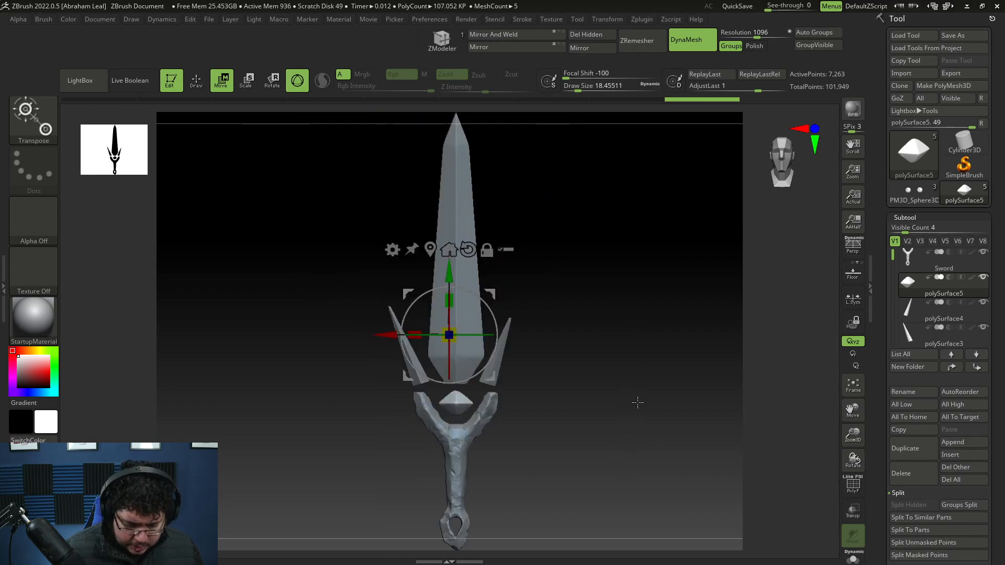
{"action": "left_click_drag", "start_coordinate": [627, 416], "coordinate": [654, 343], "text": "alt"}
{"action": "left_click_drag", "start_coordinate": [655, 385], "coordinate": [658, 494], "text": "alt"}
{"action": "left_click_drag", "start_coordinate": [634, 373], "coordinate": [646, 423], "text": "alt"}
{"action": "left_click", "coordinate": [854, 557]}
{"action": "left_click_drag", "start_coordinate": [645, 423], "coordinate": [642, 357], "text": "alt"}
{"action": "key", "text": "f"}
Enable local symmetry for the gem and activate symmetry on both the X and Z axes.
{"action": "key", "text": "q"}
{"action": "mouse_move", "coordinate": [617, 397]}
{"action": "left_mouse_down", "text": "alt"}
{"action": "mouse_move", "coordinate": [640, 475]}
{"action": "mouse_move", "coordinate": [632, 359]}
{"action": "left_mouse_up", "text": "alt"}
{"action": "left_click_drag", "start_coordinate": [632, 358], "coordinate": [643, 464], "text": "alt"}
{"action": "left_click", "coordinate": [852, 298]}
{"action": "right_click_drag", "start_coordinate": [538, 501], "coordinate": [566, 443], "text": "alt"}
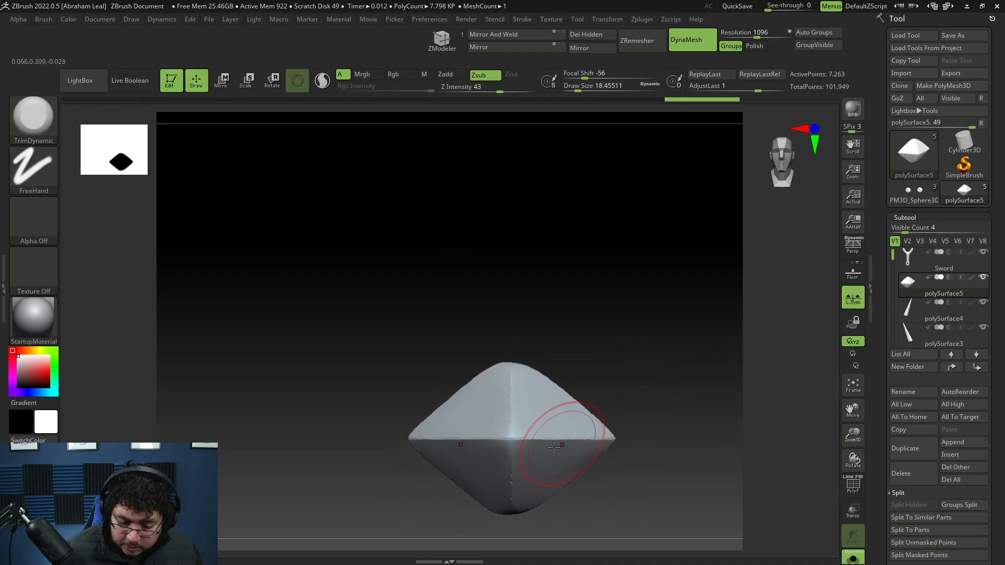
{"action": "left_click_drag", "start_coordinate": [625, 455], "coordinate": [613, 429], "text": "alt"}
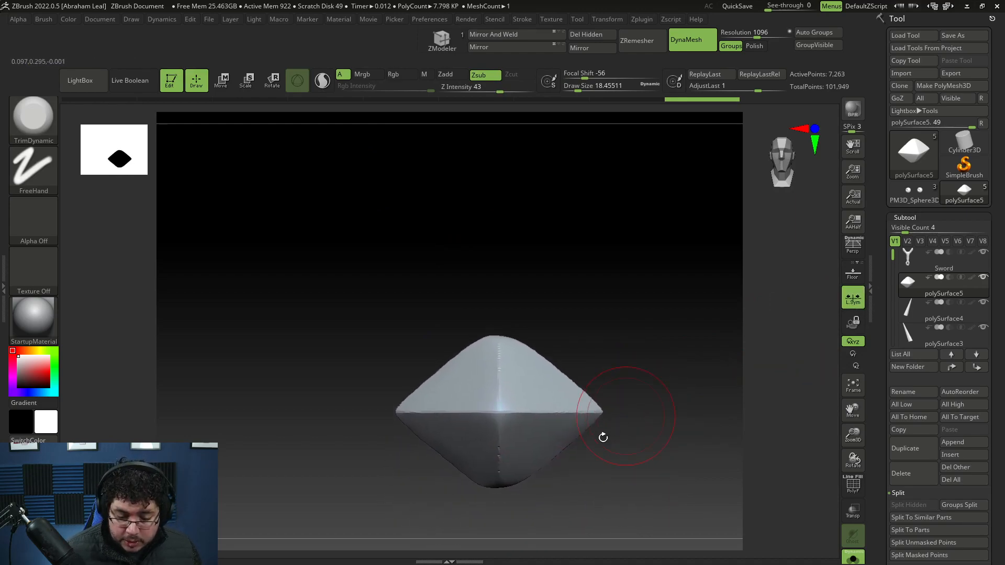
{"action": "left_click", "coordinate": [617, 21]}
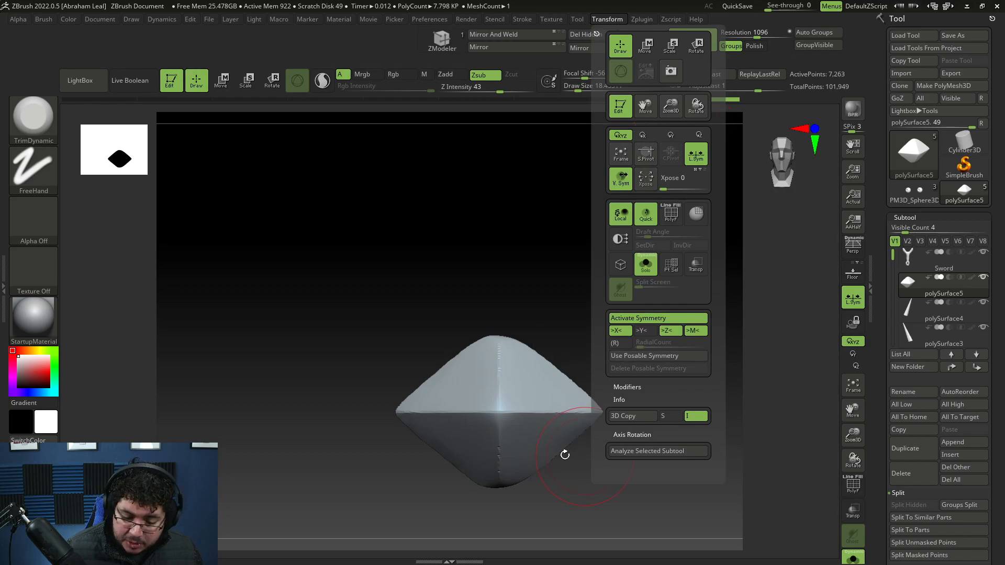
{"action": "left_click_drag", "start_coordinate": [576, 330], "coordinate": [589, 418]}
{"action": "left_click_drag", "start_coordinate": [555, 374], "coordinate": [579, 386]}
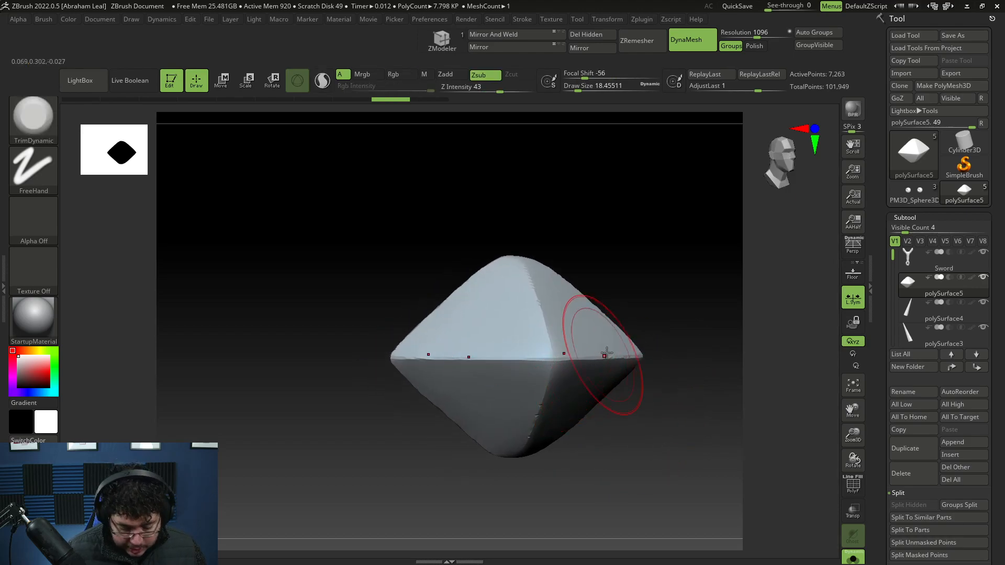
Reduce the draw size to about 5.75 and mask a horizontal band around the gem's middle edge.
{"action": "key", "text": "b"}
{"action": "key", "text": "c"}
{"action": "key", "text": "b"}
{"action": "key", "text": "space"}
{"action": "left_click_drag", "start_coordinate": [616, 337], "coordinate": [607, 338]}
{"action": "left_click_drag", "start_coordinate": [657, 379], "coordinate": [665, 376], "text": "alt"}
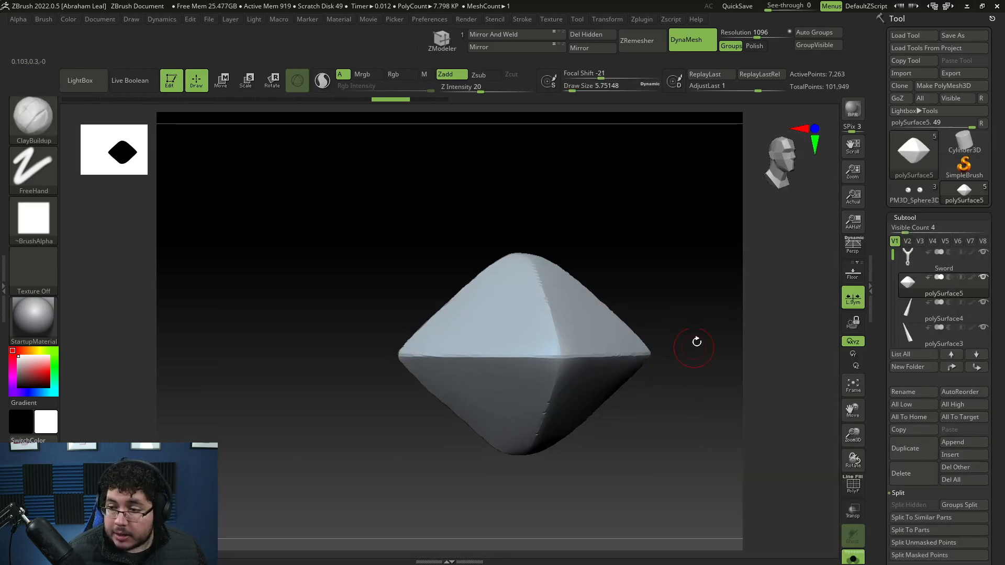
{"action": "mouse_move", "coordinate": [430, 358]}
{"action": "left_mouse_down", "text": "ctrl"}
{"action": "mouse_move", "coordinate": [398, 358]}
{"action": "mouse_move", "coordinate": [545, 355]}
{"action": "mouse_move", "coordinate": [421, 354]}
{"action": "left_mouse_up", "text": "ctrl"}
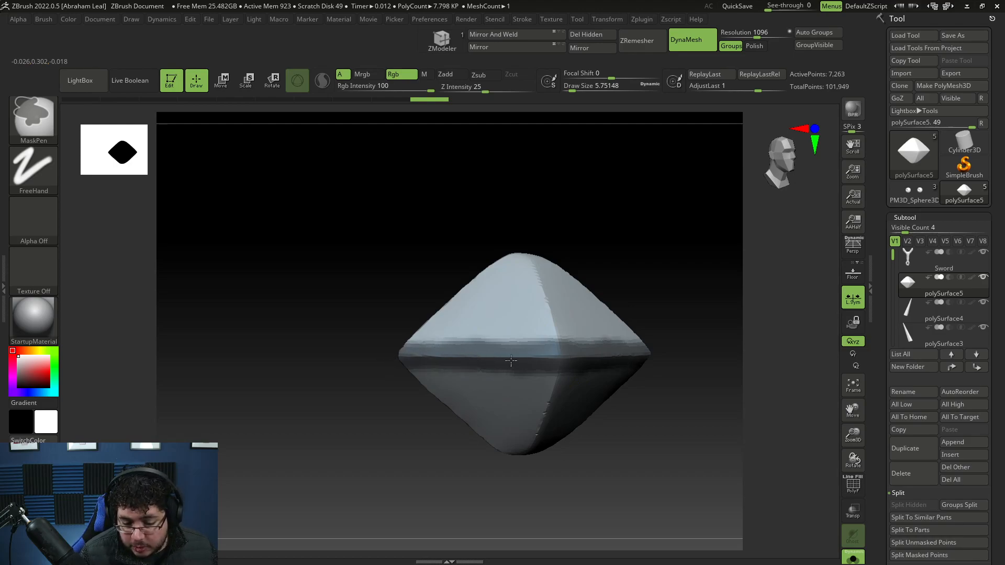
{"action": "left_click_drag", "start_coordinate": [662, 403], "coordinate": [664, 382], "text": "shift"}
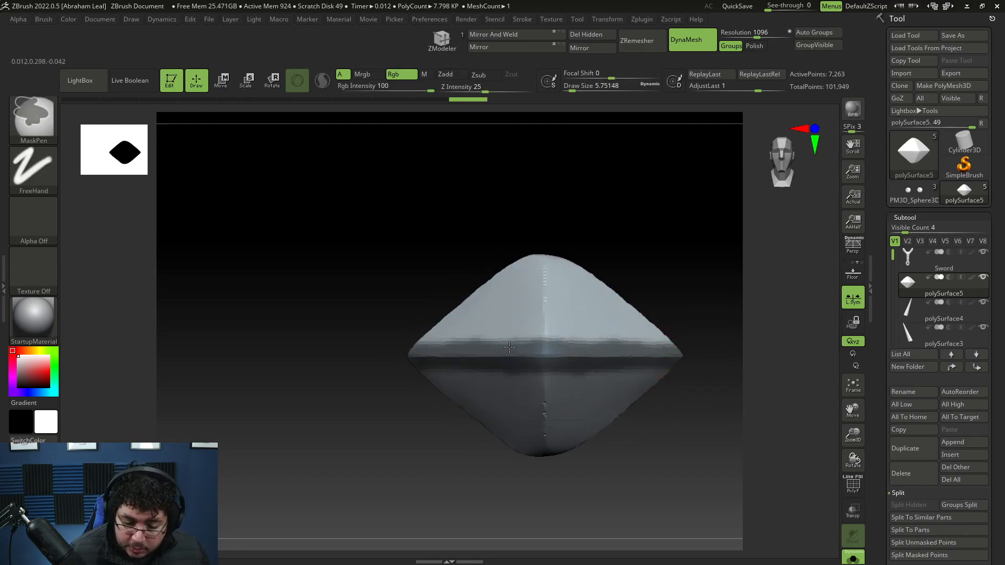
Extend the mask into a diamond at the gem's front centre and unmask a small inner diamond with a draw size of about 1.53.
{"action": "left_click_drag", "start_coordinate": [511, 344], "coordinate": [513, 346], "text": "ctrl"}
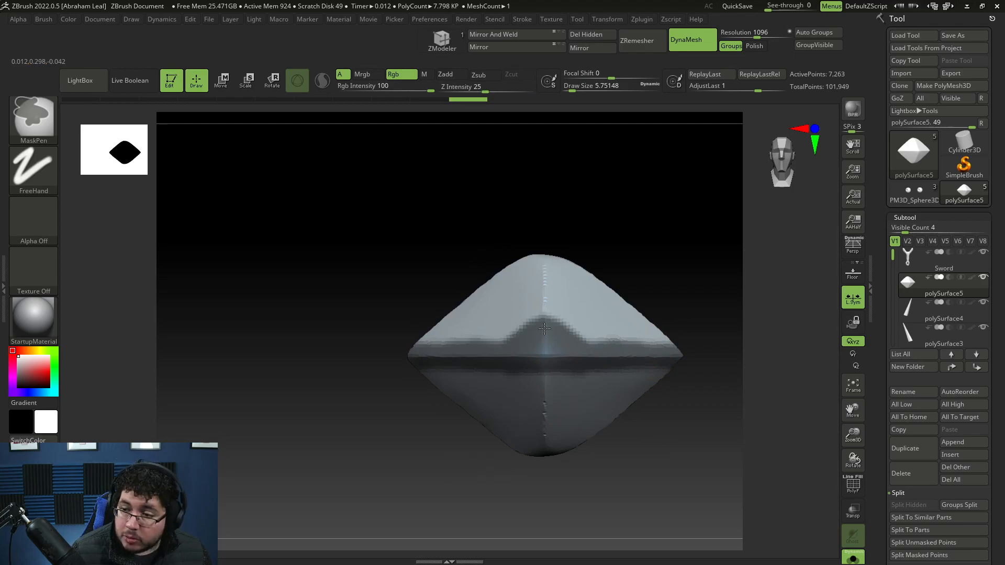
{"action": "left_click_drag", "start_coordinate": [519, 376], "coordinate": [518, 378], "text": "ctrl"}
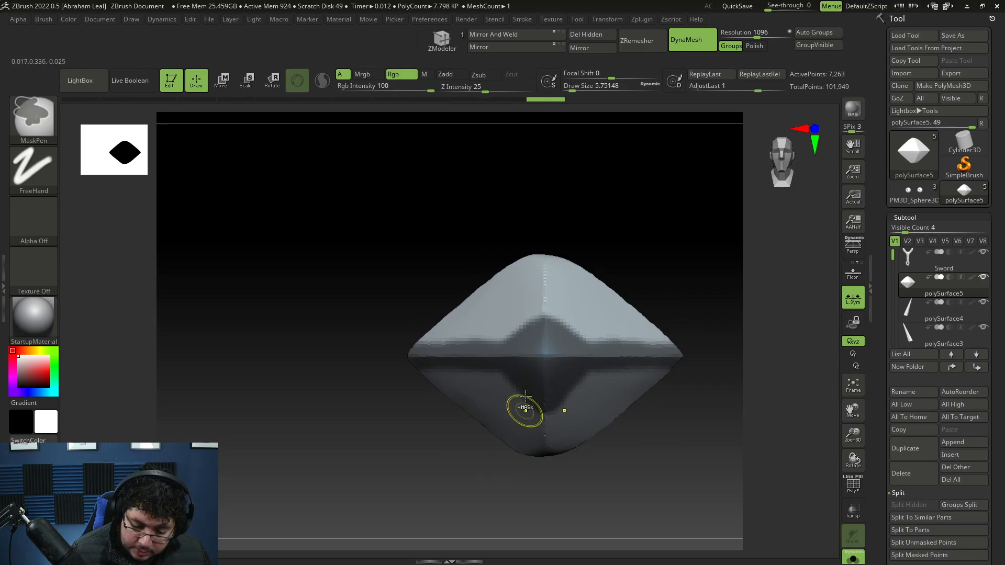
{"action": "key", "text": "space"}
{"action": "left_click_drag", "start_coordinate": [546, 349], "coordinate": [540, 349]}
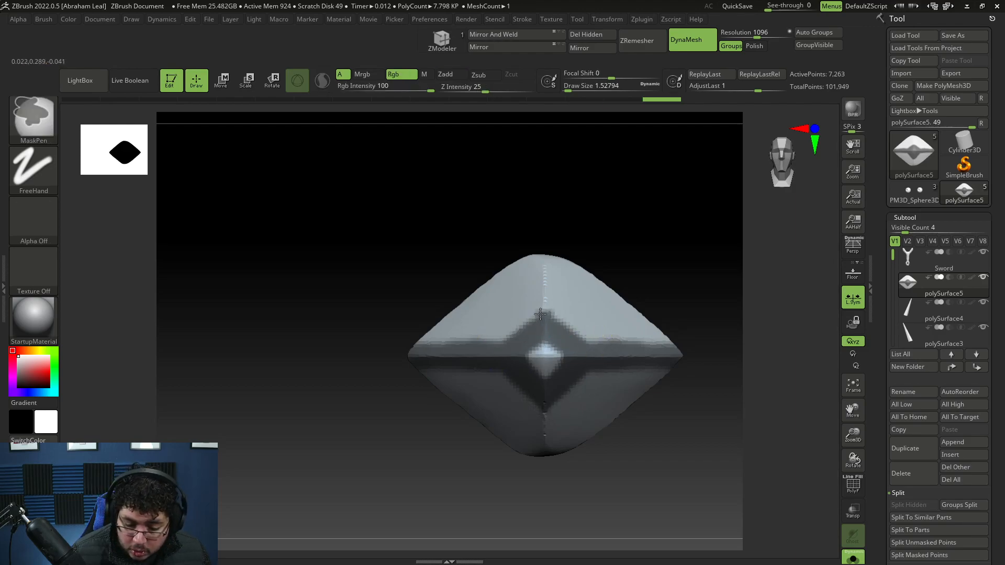
{"action": "mouse_move", "coordinate": [646, 404]}
{"action": "right_mouse_down", "text": "ctrl"}
{"action": "mouse_move", "coordinate": [632, 415]}
{"action": "mouse_move", "coordinate": [707, 418]}
{"action": "mouse_move", "coordinate": [648, 413]}
{"action": "mouse_move", "coordinate": [675, 411]}
{"action": "right_mouse_up", "text": "ctrl"}
{"action": "right_click_drag", "start_coordinate": [675, 411], "coordinate": [653, 409], "text": "alt"}
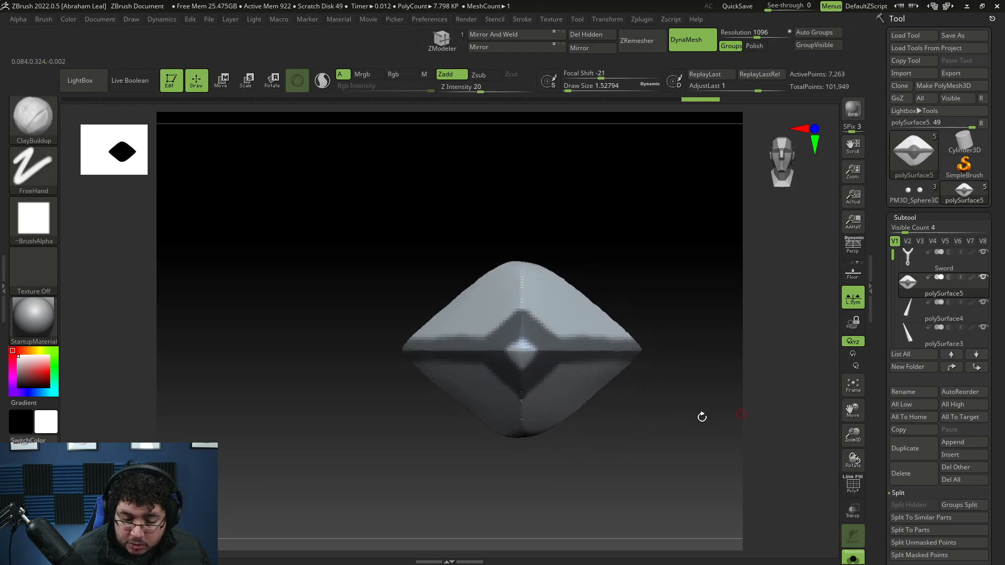
Invert the gem's mask and sink the band and diamond border inward with a negative Inflate deformation.
{"action": "left_click", "coordinate": [953, 218]}
{"action": "left_click_drag", "start_coordinate": [977, 380], "coordinate": [948, 355]}
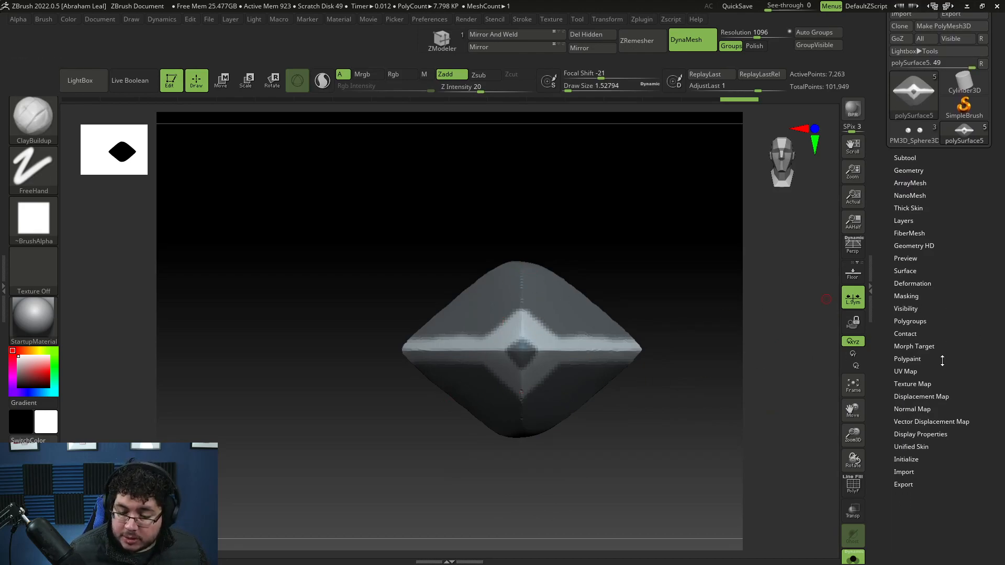
{"action": "left_click", "coordinate": [913, 283]}
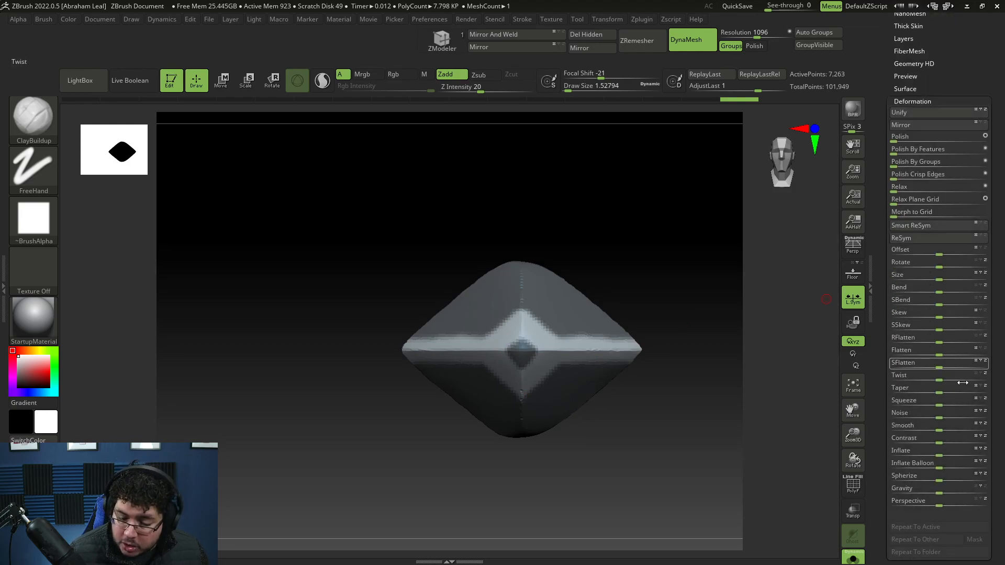
{"action": "left_click_drag", "start_coordinate": [937, 456], "coordinate": [934, 457]}
{"action": "mouse_move", "coordinate": [689, 462]}
{"action": "right_mouse_down"}
{"action": "mouse_move", "coordinate": [675, 435]}
{"action": "mouse_move", "coordinate": [683, 451]}
{"action": "right_mouse_up"}
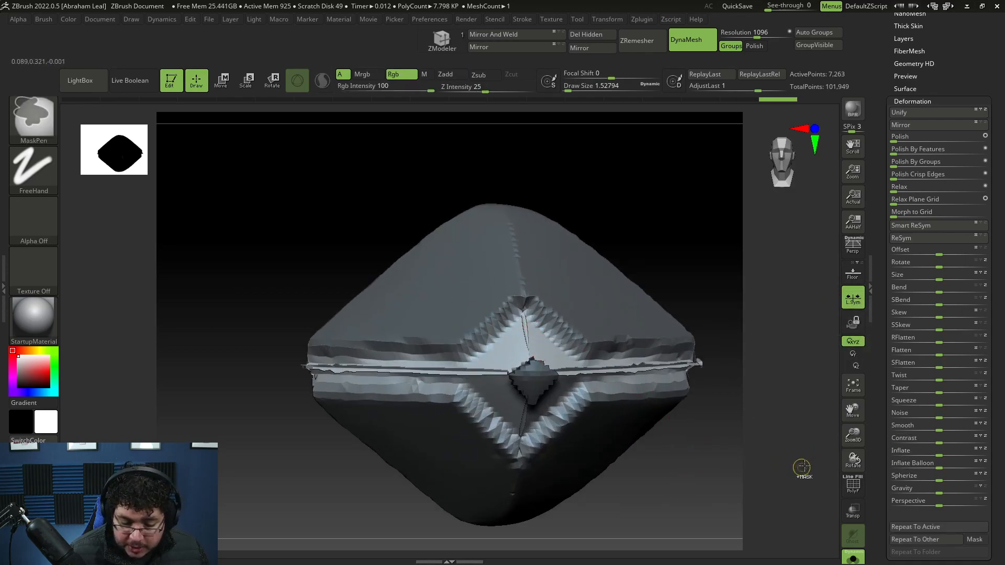
{"action": "key", "text": "ctrl+z"}
{"action": "left_click_drag", "start_coordinate": [939, 465], "coordinate": [936, 454]}
{"action": "key", "text": "ctrl+z"}
{"action": "left_click_drag", "start_coordinate": [693, 427], "coordinate": [675, 402]}
Add clay with the ClayBuildup brush in the recess beside the gem's small central diamond.
{"action": "key", "text": "b"}
{"action": "key", "text": "c"}
{"action": "key", "text": "b"}
{"action": "mouse_move", "coordinate": [578, 374]}
{"action": "left_mouse_down"}
{"action": "mouse_move", "coordinate": [713, 342]}
{"action": "mouse_move", "coordinate": [660, 361]}
{"action": "left_mouse_up"}
Flatten the recessed surface around the gem's central diamond with the TrimDynamic brush.
{"action": "key", "text": "b"}
{"action": "key", "text": "t"}
{"action": "key", "text": "d"}
{"action": "left_click_drag", "start_coordinate": [709, 353], "coordinate": [702, 346]}
{"action": "left_click_drag", "start_coordinate": [730, 441], "coordinate": [775, 440]}
{"action": "left_click_drag", "start_coordinate": [717, 347], "coordinate": [574, 357]}
{"action": "left_click_drag", "start_coordinate": [768, 332], "coordinate": [801, 333]}
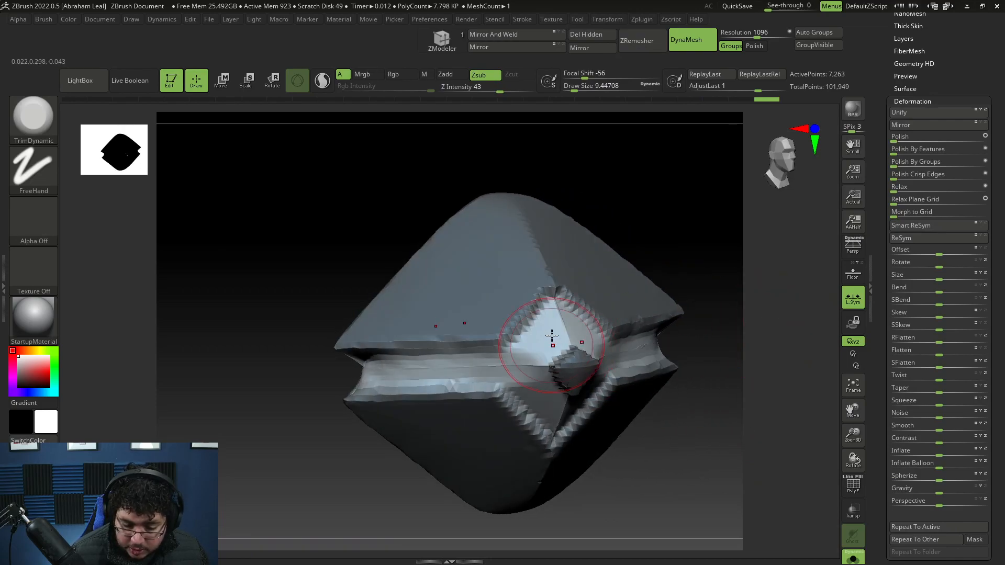
Fill out the recessed band with ClayBuildup, undoing the first stroke and setting the draw size to about 11.7.
{"action": "key", "text": "b"}
{"action": "key", "text": "c"}
{"action": "key", "text": "b"}
{"action": "key", "text": "space"}
{"action": "mouse_move", "coordinate": [561, 332]}
{"action": "left_mouse_down"}
{"action": "mouse_move", "coordinate": [551, 315]}
{"action": "mouse_move", "coordinate": [528, 350]}
{"action": "mouse_move", "coordinate": [543, 343]}
{"action": "mouse_move", "coordinate": [517, 365]}
{"action": "mouse_move", "coordinate": [544, 411]}
{"action": "mouse_move", "coordinate": [478, 368]}
{"action": "left_mouse_up"}
{"action": "key", "text": "ctrl+z"}
{"action": "key", "text": "space"}
{"action": "left_click_drag", "start_coordinate": [479, 353], "coordinate": [497, 352]}
Clear the gem's mask and remesh the gem with DynaMesh.
{"action": "left_click_drag", "start_coordinate": [718, 446], "coordinate": [624, 452]}
{"action": "left_click_drag", "start_coordinate": [690, 428], "coordinate": [707, 445], "text": "ctrl"}
{"action": "mouse_move", "coordinate": [696, 435]}
{"action": "left_mouse_down", "text": "ctrl"}
{"action": "mouse_move", "coordinate": [707, 446]}
{"action": "mouse_move", "coordinate": [702, 394]}
{"action": "mouse_move", "coordinate": [693, 461]}
{"action": "mouse_move", "coordinate": [709, 453]}
{"action": "mouse_move", "coordinate": [579, 354]}
{"action": "mouse_move", "coordinate": [723, 367]}
{"action": "left_mouse_up", "text": "ctrl"}
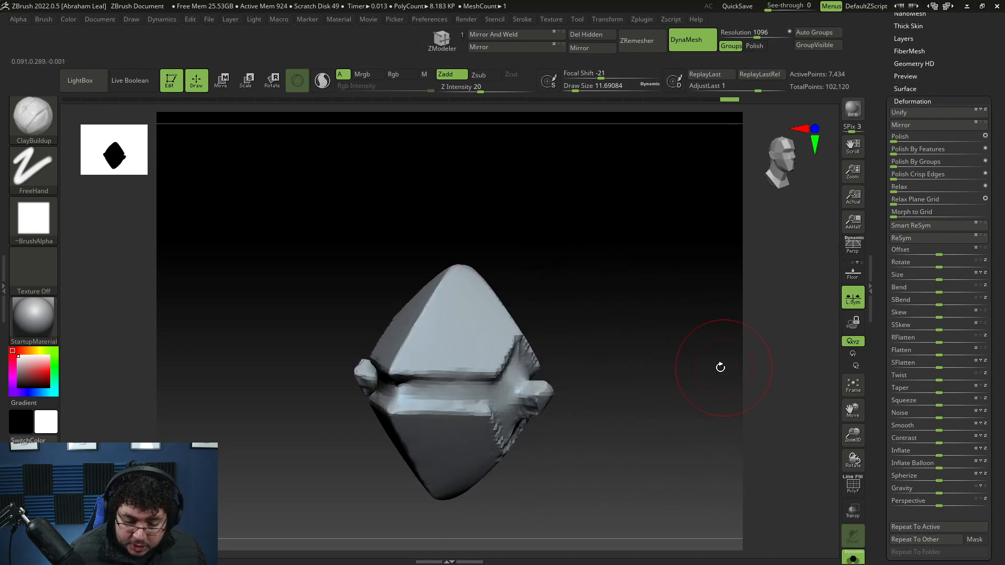
Try to flatten the front of the gem's small central diamond using TrimDynamic at a draw size of about 14.2.
{"action": "key", "text": "b"}
{"action": "key", "text": "t"}
{"action": "key", "text": "d"}
{"action": "key", "text": "space"}
{"action": "mouse_move", "coordinate": [652, 366]}
{"action": "left_mouse_down"}
{"action": "mouse_move", "coordinate": [666, 366]}
{"action": "mouse_move", "coordinate": [602, 398]}
{"action": "mouse_move", "coordinate": [542, 383]}
{"action": "left_mouse_up"}
{"action": "key", "text": "space"}
{"action": "left_click", "coordinate": [550, 393]}
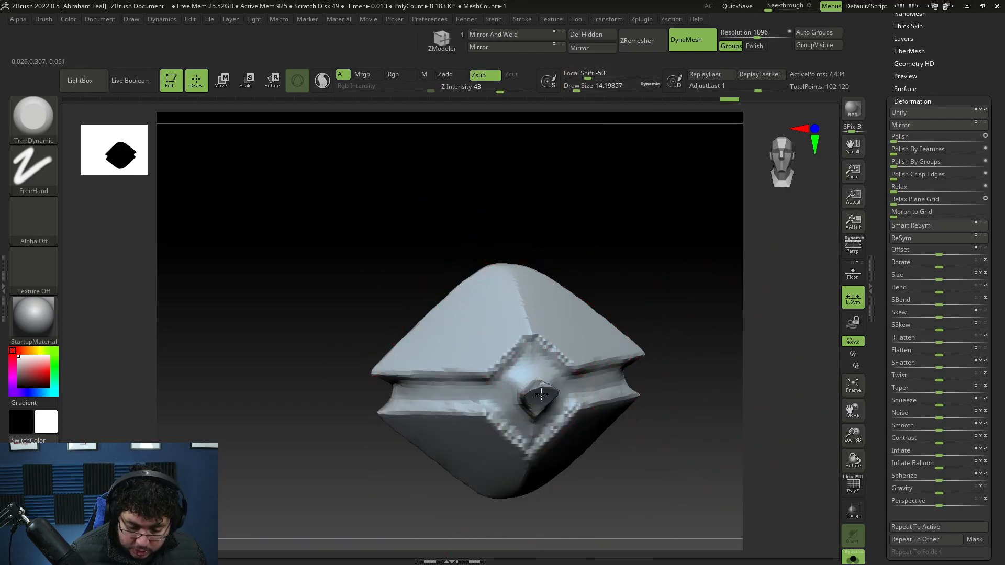
Undo the recent trim strokes on the gem's central diamond.
{"action": "key", "text": "ctrl"}
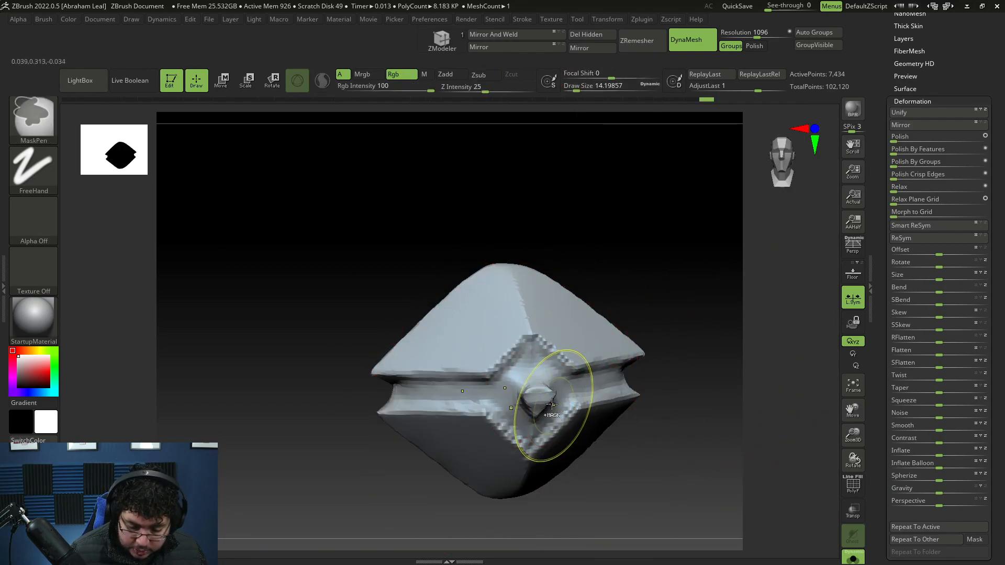
{"action": "key", "text": "ctrl+z"}
{"action": "key", "text": "ctrl+z"}
{"action": "key", "text": "ctrl+z"}
{"action": "key", "text": "ctrl+z"}
{"action": "key", "text": "ctrl+z"}
Try to cut off the protruding end of the central diamond with KnifeCurve from the side, and undo the cut.
{"action": "mouse_move", "coordinate": [654, 390]}
{"action": "left_mouse_down"}
{"action": "mouse_move", "coordinate": [736, 345]}
{"action": "mouse_move", "coordinate": [722, 356]}
{"action": "left_mouse_up"}
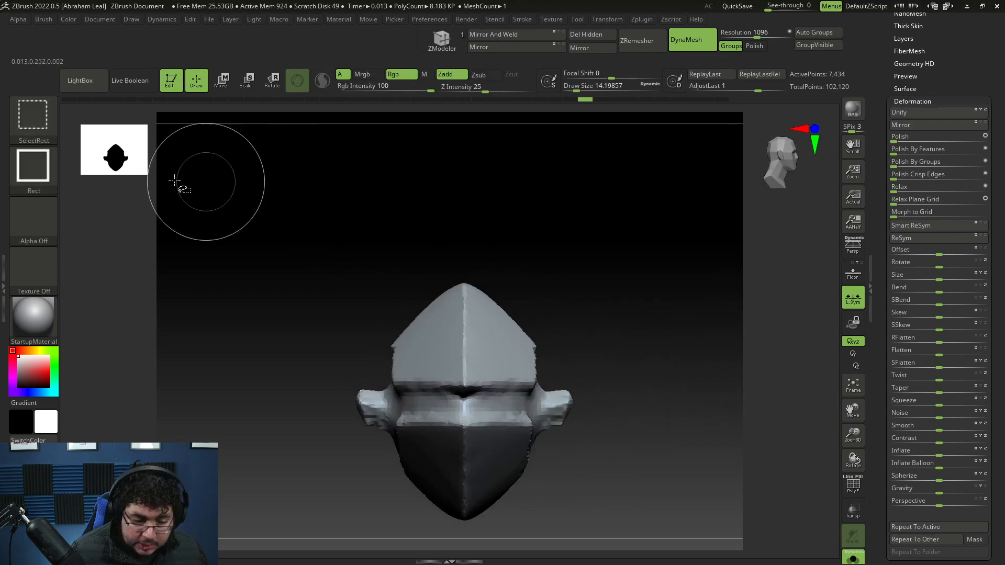
{"action": "left_click", "coordinate": [34, 118], "text": "ctrl+shift"}
{"action": "left_click", "coordinate": [399, 175]}
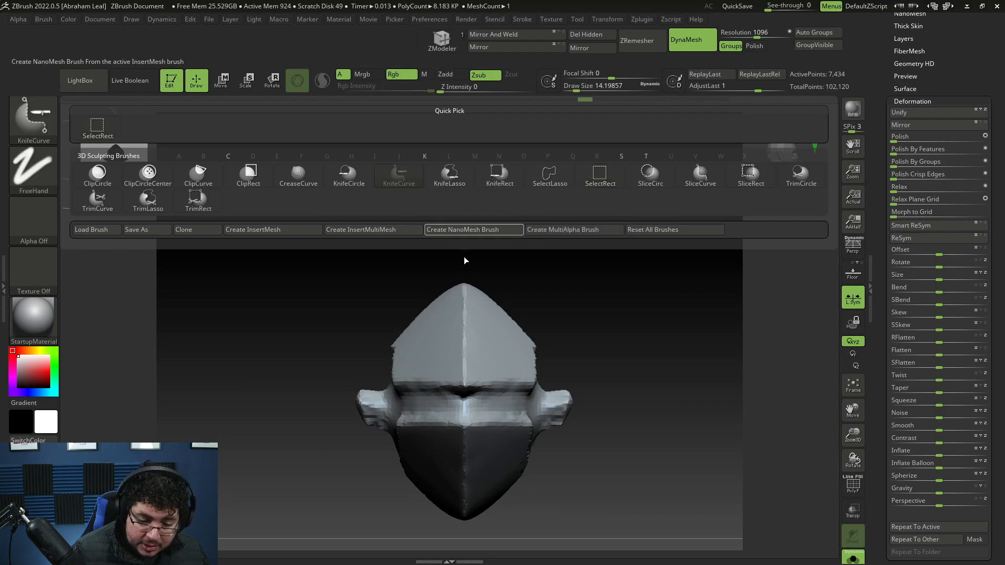
{"action": "left_click_drag", "start_coordinate": [552, 369], "coordinate": [549, 478], "text": "ctrl+shift"}
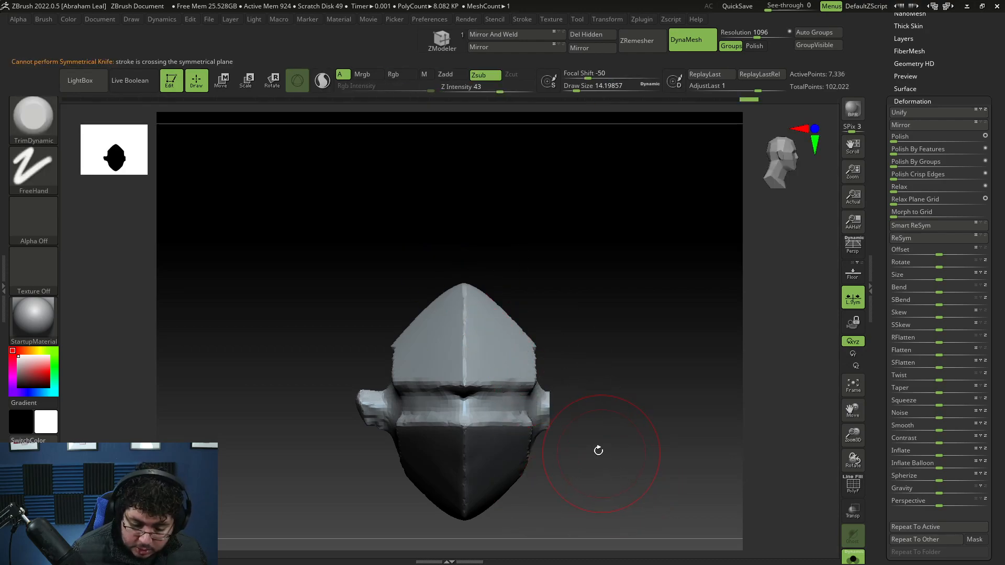
{"action": "key", "text": "ctrl+z"}
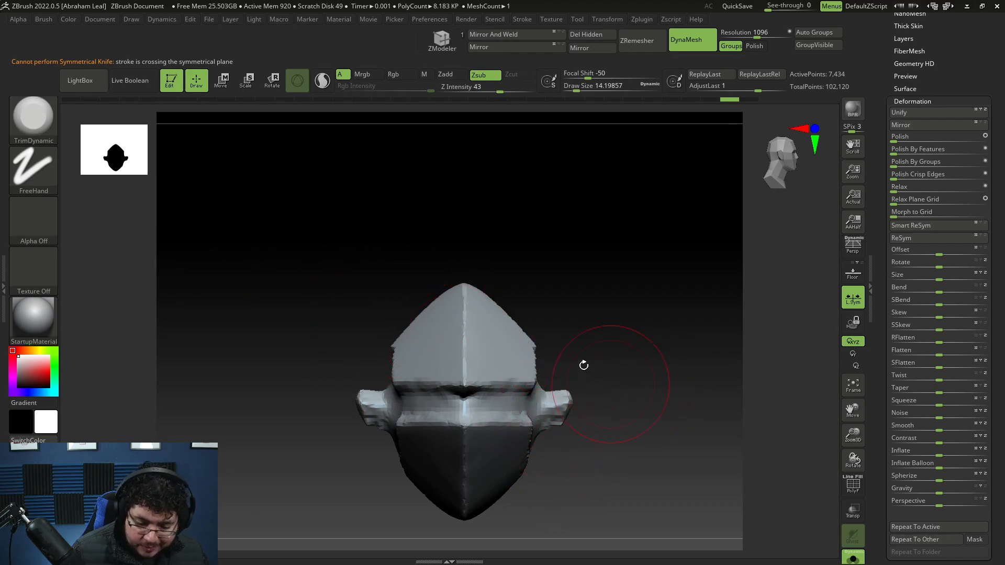
Clip the protruding ends of the central diamonds flat on both sides of the gem with ClipCurve.
{"action": "left_click", "coordinate": [36, 132]}
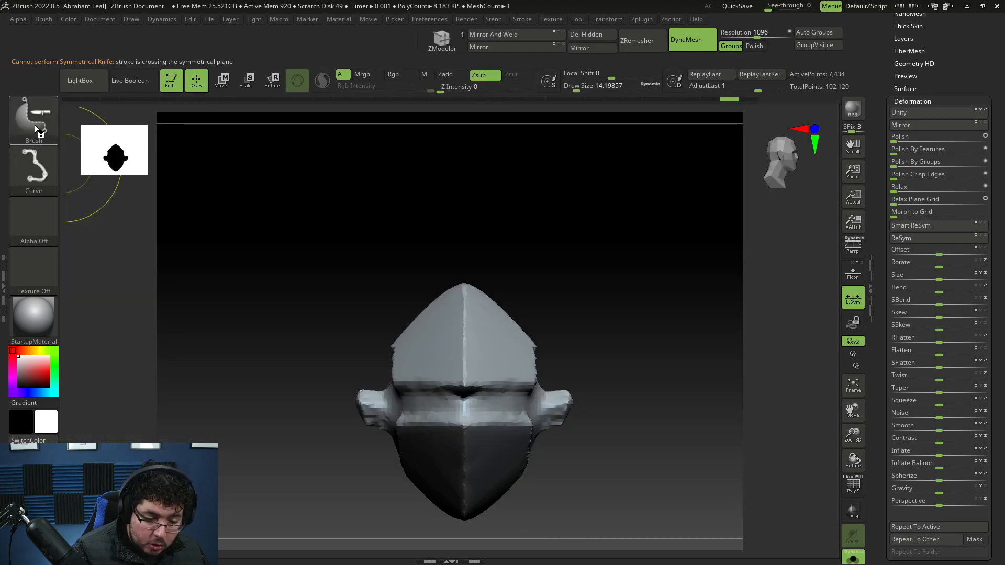
{"action": "left_click", "coordinate": [35, 124], "text": "ctrl+shift"}
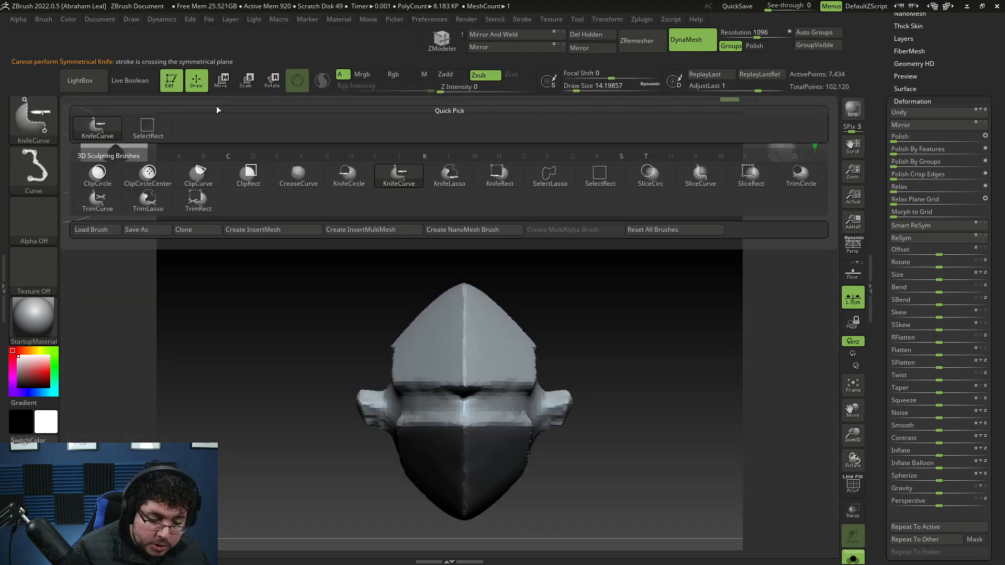
{"action": "left_click", "coordinate": [199, 175]}
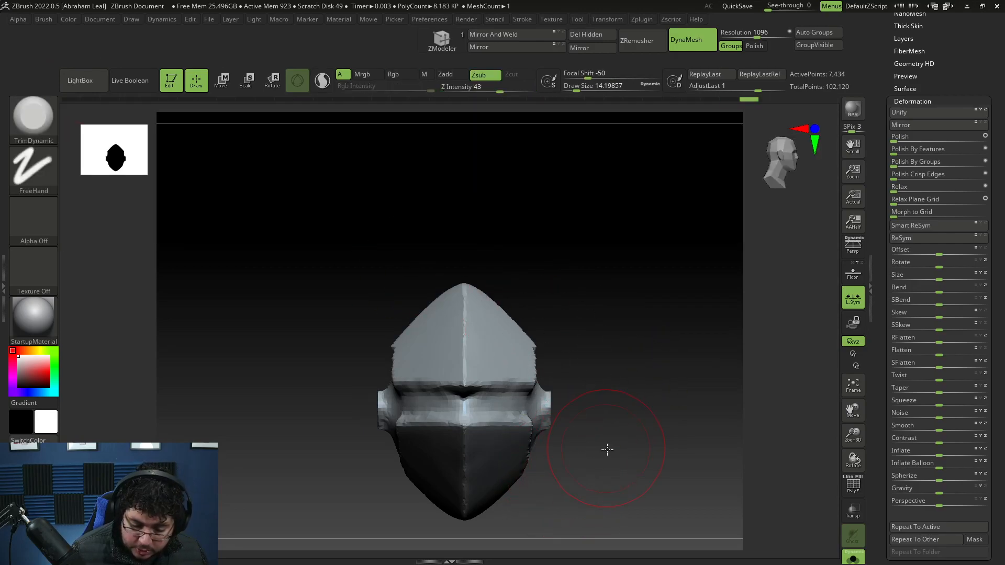
{"action": "left_click_drag", "start_coordinate": [608, 449], "coordinate": [588, 444], "text": "shift"}
{"action": "left_click_drag", "start_coordinate": [695, 462], "coordinate": [692, 437], "text": "alt"}
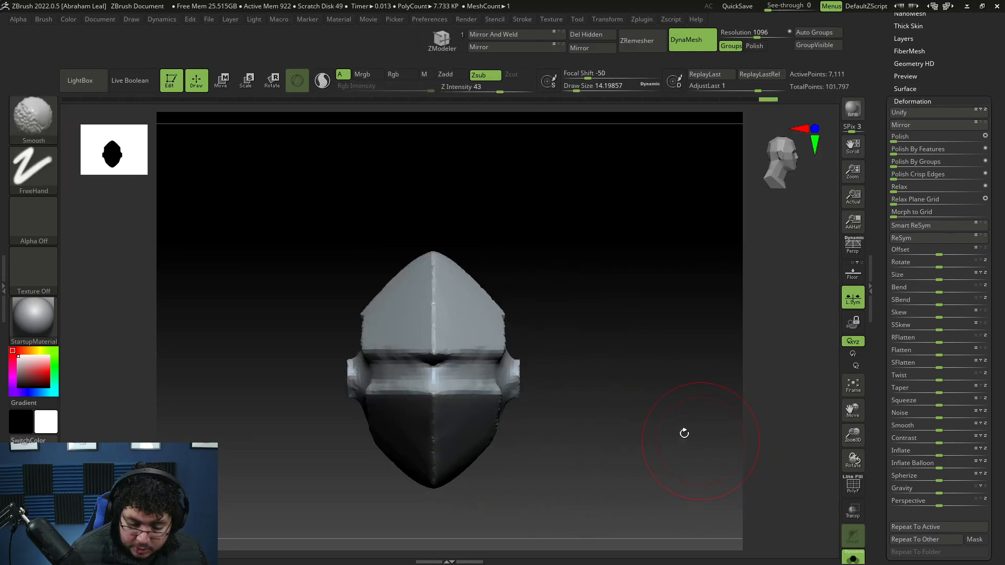
Clip the central diamonds shorter toward the gem's body and remesh the gem with DynaMesh.
{"action": "left_click_drag", "start_coordinate": [513, 320], "coordinate": [512, 443], "text": "ctrl+shift"}
{"action": "left_click_drag", "start_coordinate": [611, 462], "coordinate": [641, 487], "text": "ctrl"}
{"action": "mouse_move", "coordinate": [654, 461]}
{"action": "left_mouse_down"}
{"action": "mouse_move", "coordinate": [602, 429]}
{"action": "mouse_move", "coordinate": [682, 451]}
{"action": "mouse_move", "coordinate": [678, 482]}
{"action": "left_mouse_up"}
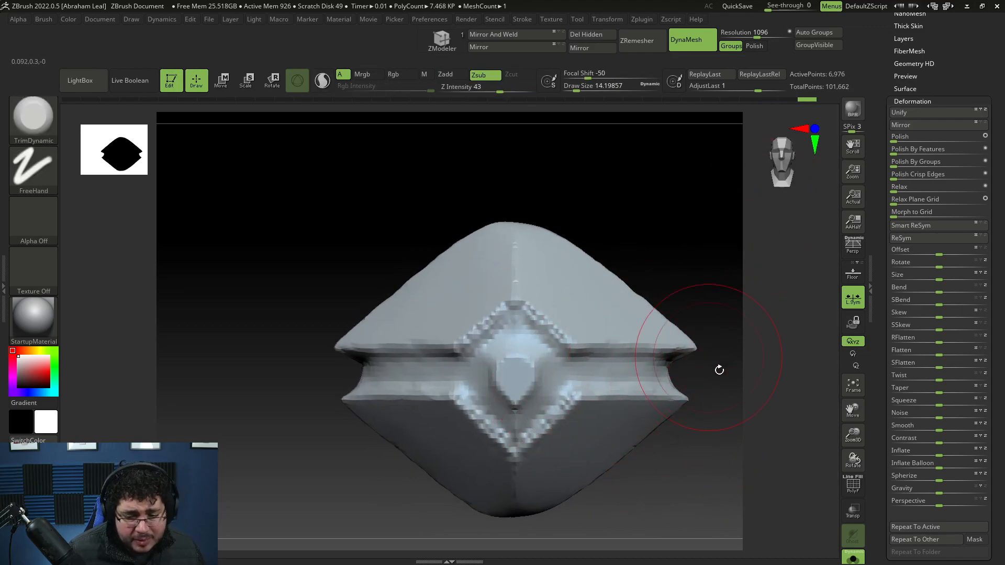
Turn off DynaMesh for the gem and subdivide its mesh twice.
{"action": "left_click_drag", "start_coordinate": [692, 265], "coordinate": [630, 249]}
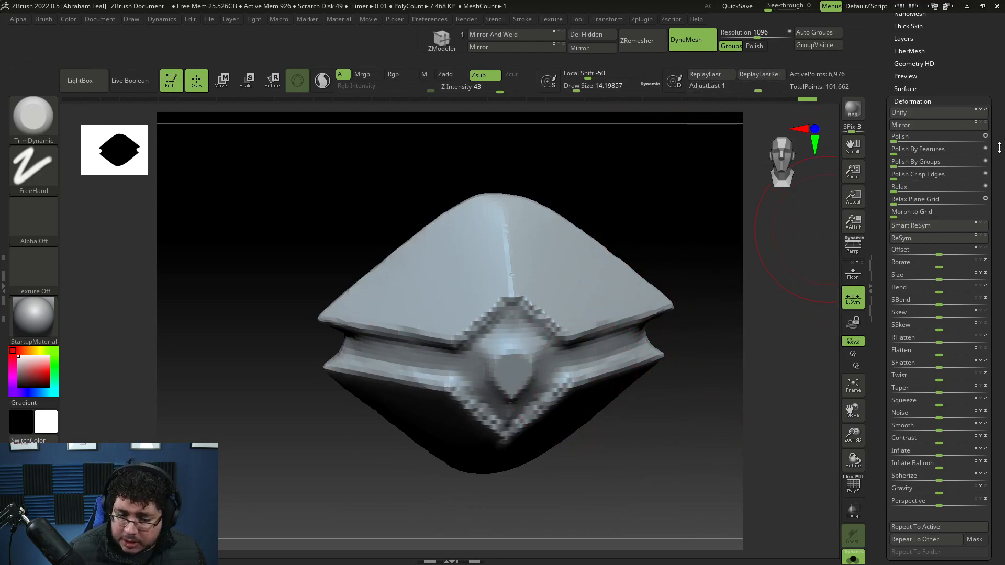
{"action": "left_click_drag", "start_coordinate": [999, 149], "coordinate": [1001, 277]}
{"action": "mouse_move", "coordinate": [916, 145]}
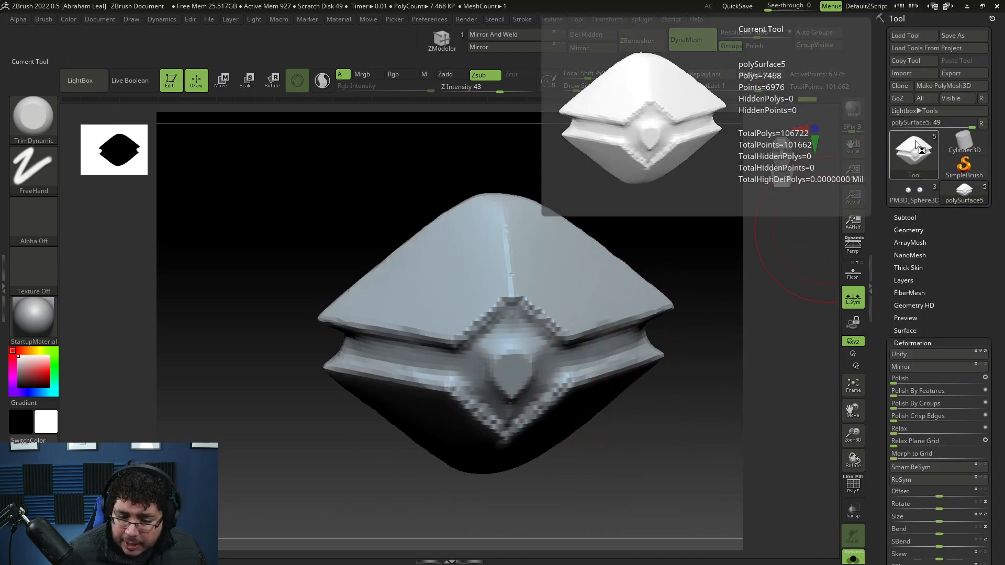
{"action": "left_click_drag", "start_coordinate": [762, 179], "coordinate": [716, 413]}
{"action": "left_click", "coordinate": [698, 43]}
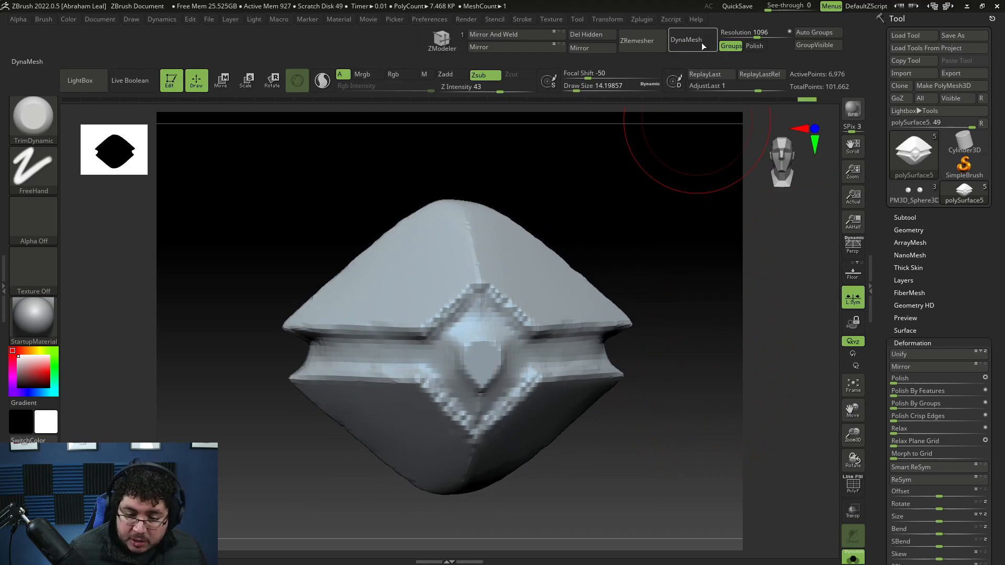
{"action": "key", "text": "ctrl+d"}
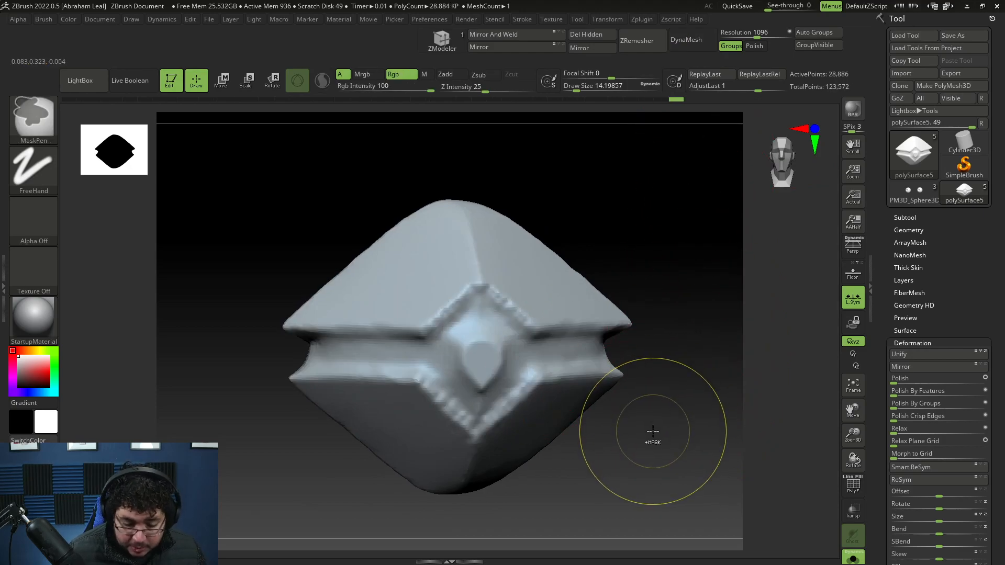
Build up the recess around the central diamond and the adjoining band using ClayBuildup at a draw size of about 4.3.
{"action": "key", "text": "b"}
{"action": "key", "text": "c"}
{"action": "key", "text": "b"}
{"action": "key", "text": "space"}
{"action": "left_click_drag", "start_coordinate": [602, 326], "coordinate": [595, 325]}
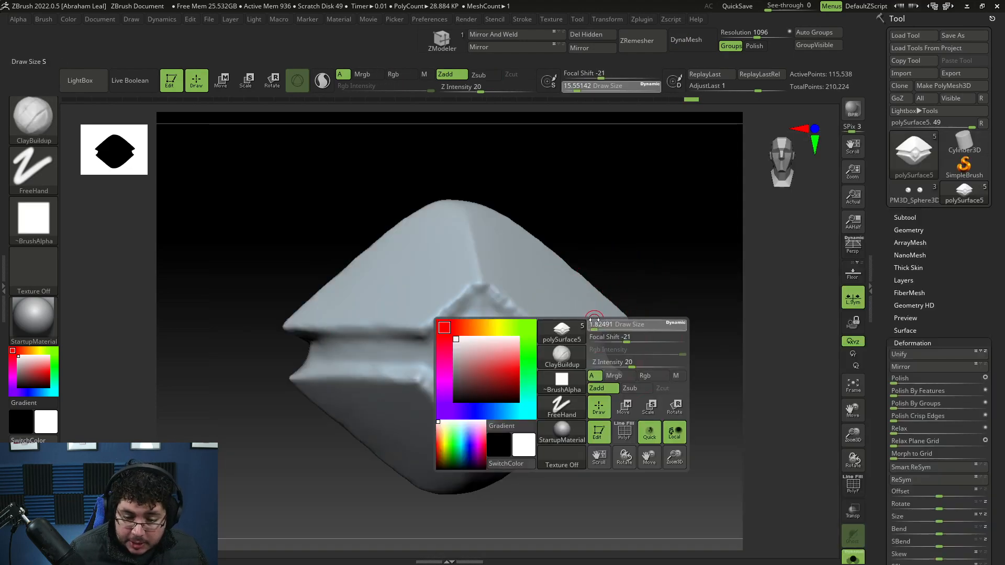
{"action": "key", "text": "space"}
{"action": "mouse_move", "coordinate": [458, 325]}
{"action": "left_mouse_down"}
{"action": "mouse_move", "coordinate": [429, 352]}
{"action": "mouse_move", "coordinate": [451, 332]}
{"action": "mouse_move", "coordinate": [437, 335]}
{"action": "mouse_move", "coordinate": [484, 315]}
{"action": "left_mouse_up"}
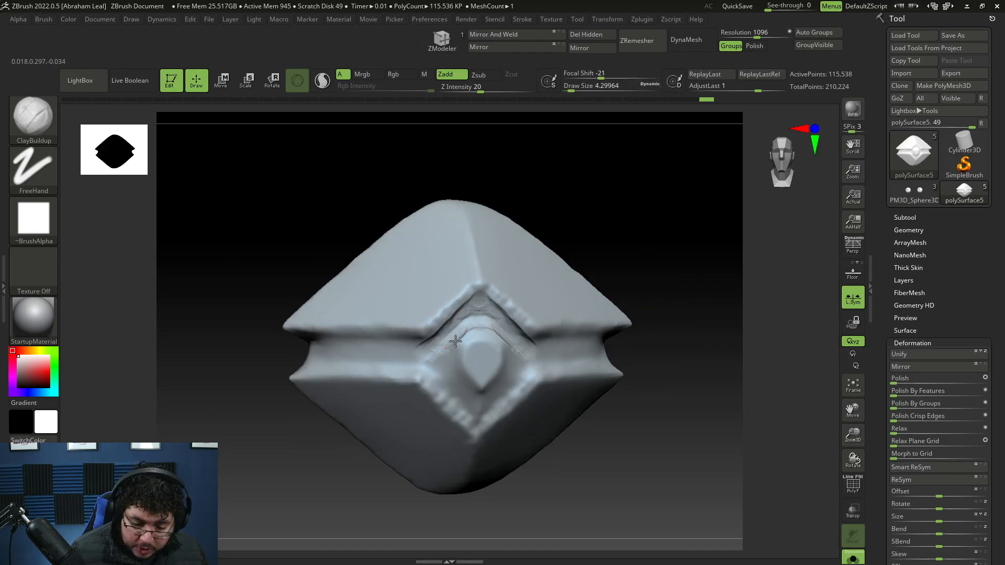
{"action": "mouse_move", "coordinate": [446, 360]}
{"action": "left_mouse_down"}
{"action": "mouse_move", "coordinate": [467, 396]}
{"action": "mouse_move", "coordinate": [432, 357]}
{"action": "left_mouse_up"}
{"action": "right_click_drag", "start_coordinate": [462, 354], "coordinate": [499, 377]}
{"action": "mouse_move", "coordinate": [502, 401]}
{"action": "left_mouse_down"}
{"action": "mouse_move", "coordinate": [515, 359]}
{"action": "mouse_move", "coordinate": [591, 343]}
{"action": "mouse_move", "coordinate": [689, 350]}
{"action": "left_mouse_up"}
{"action": "mouse_move", "coordinate": [689, 350]}
{"action": "right_mouse_down"}
{"action": "mouse_move", "coordinate": [645, 357]}
{"action": "mouse_move", "coordinate": [707, 403]}
{"action": "mouse_move", "coordinate": [690, 432]}
{"action": "right_mouse_up"}
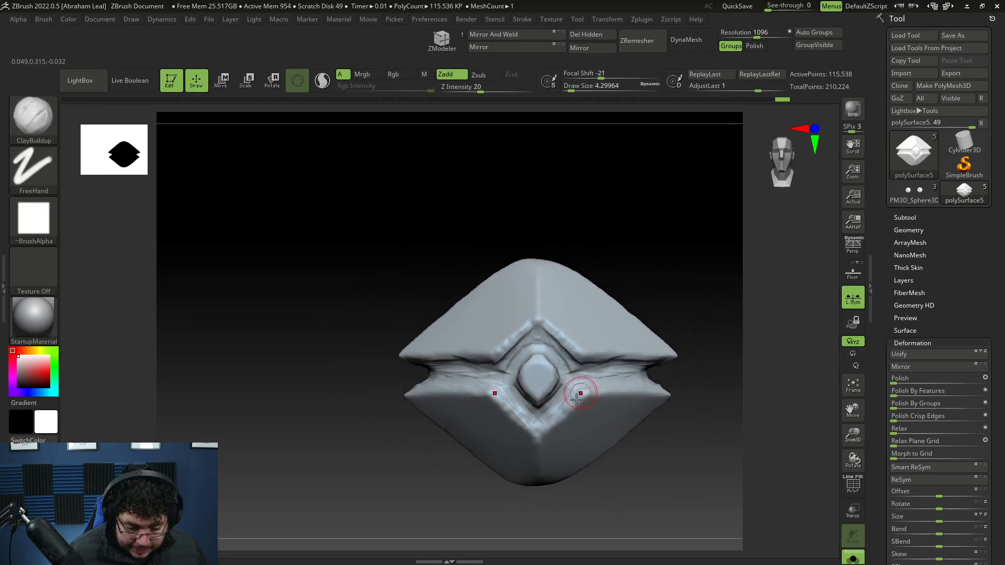
Flatten the gem's facets and the ridge near its lower tip using TrimDynamic at a draw size of about 7.5.
{"action": "key", "text": "b"}
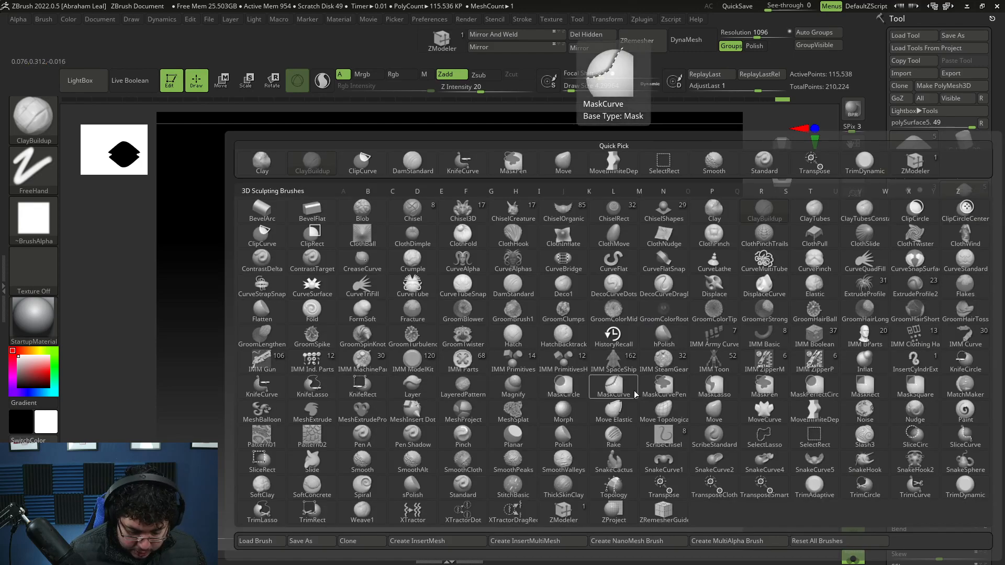
{"action": "key", "text": "t"}
{"action": "key", "text": "d"}
{"action": "right_click", "coordinate": [637, 381]}
{"action": "mouse_move", "coordinate": [649, 355]}
{"action": "right_mouse_down"}
{"action": "mouse_move", "coordinate": [677, 321]}
{"action": "mouse_move", "coordinate": [664, 338]}
{"action": "right_mouse_up"}
{"action": "mouse_move", "coordinate": [664, 337]}
{"action": "right_mouse_down", "text": "ctrl"}
{"action": "mouse_move", "coordinate": [631, 242]}
{"action": "mouse_move", "coordinate": [635, 251]}
{"action": "mouse_move", "coordinate": [572, 292]}
{"action": "mouse_move", "coordinate": [590, 348]}
{"action": "mouse_move", "coordinate": [662, 231]}
{"action": "mouse_move", "coordinate": [726, 362]}
{"action": "mouse_move", "coordinate": [674, 417]}
{"action": "mouse_move", "coordinate": [570, 438]}
{"action": "right_mouse_up", "text": "ctrl"}
{"action": "key", "text": "super+space"}
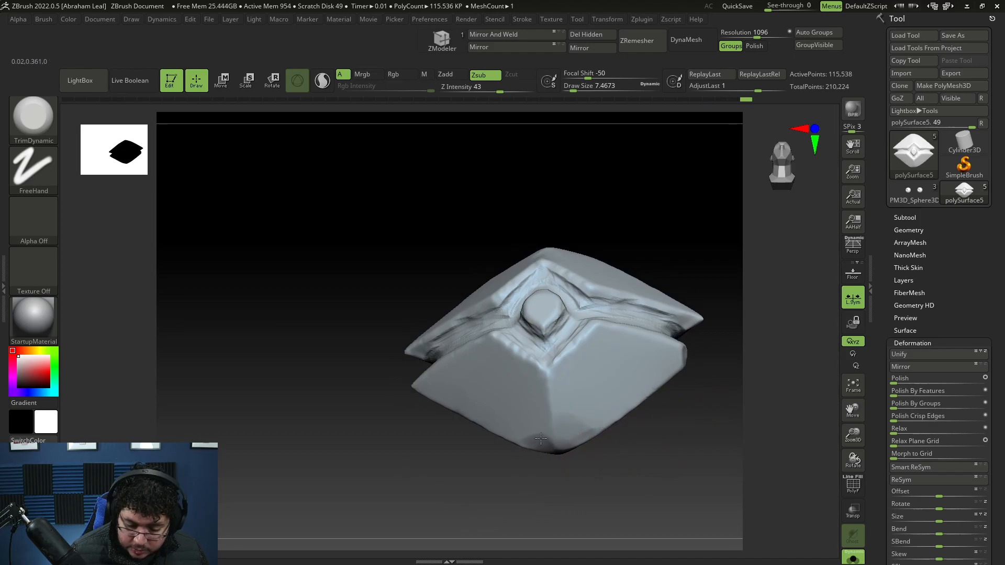
{"action": "right_click_drag", "start_coordinate": [545, 475], "coordinate": [564, 459]}
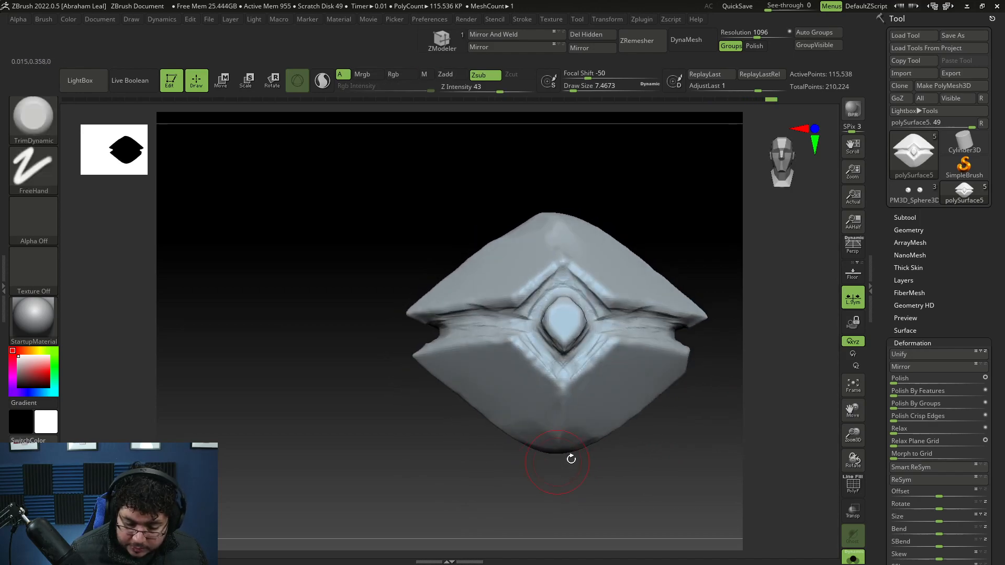
Pull the gem's lower tip slightly downward with the Move brush.
{"action": "key", "text": "b"}
{"action": "key", "text": "m"}
{"action": "key", "text": "v"}
{"action": "key", "text": "space"}
{"action": "left_click_drag", "start_coordinate": [611, 379], "coordinate": [614, 379]}
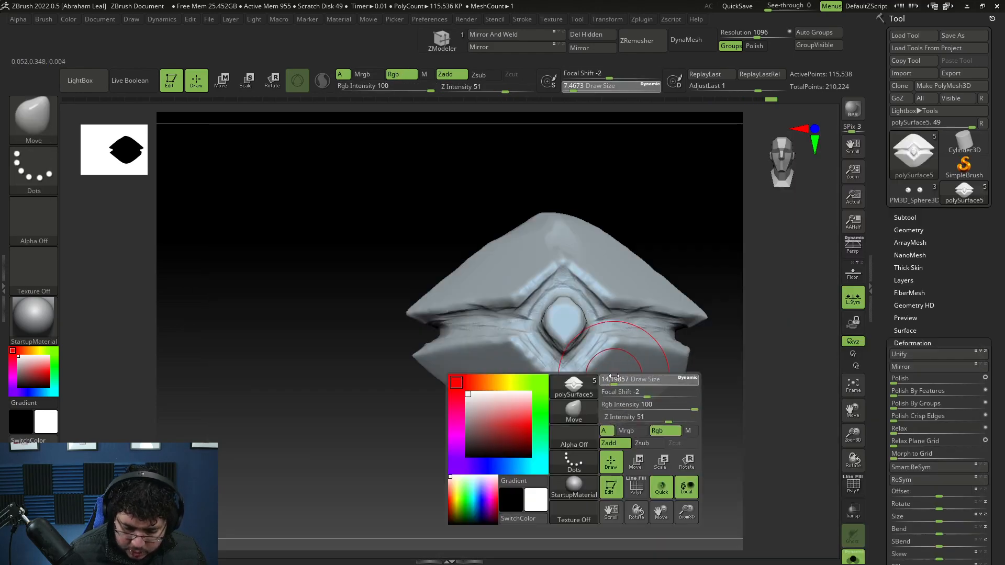
{"action": "left_click_drag", "start_coordinate": [555, 458], "coordinate": [555, 471]}
{"action": "mouse_move", "coordinate": [529, 445]}
{"action": "right_mouse_down"}
{"action": "mouse_move", "coordinate": [576, 474]}
{"action": "mouse_move", "coordinate": [605, 444]}
{"action": "mouse_move", "coordinate": [650, 437]}
{"action": "mouse_move", "coordinate": [644, 398]}
{"action": "right_mouse_up"}
Flatten the lower facets beside the gem's bottom ridge using TrimDynamic at a draw size of about 11.7.
{"action": "key", "text": "b"}
{"action": "key", "text": "t"}
{"action": "key", "text": "d"}
{"action": "key", "text": "space"}
{"action": "left_click_drag", "start_coordinate": [625, 382], "coordinate": [624, 381]}
{"action": "left_click_drag", "start_coordinate": [579, 402], "coordinate": [586, 433]}
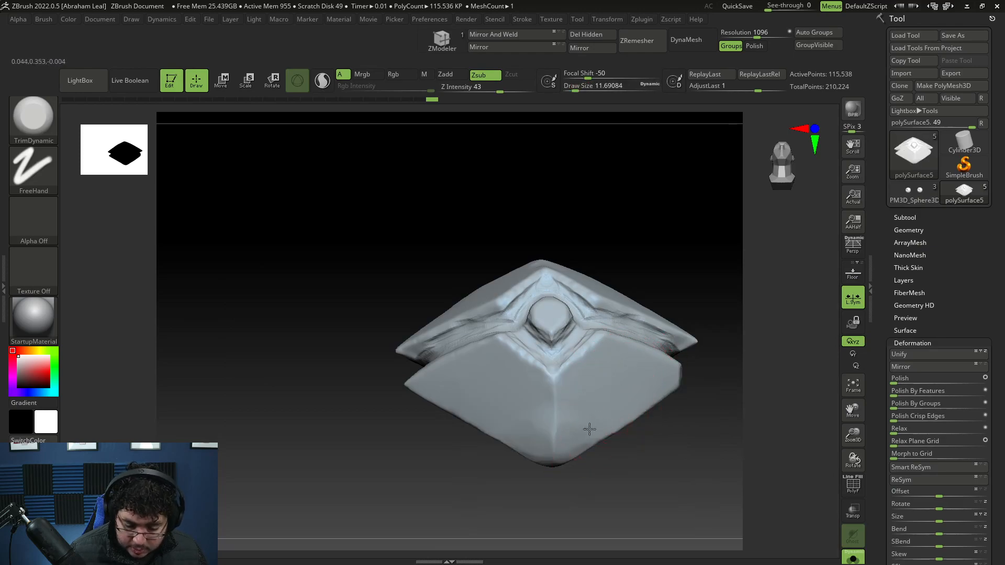
{"action": "left_click_drag", "start_coordinate": [518, 446], "coordinate": [510, 451]}
{"action": "mouse_move", "coordinate": [586, 486]}
{"action": "right_mouse_down"}
{"action": "mouse_move", "coordinate": [600, 515]}
{"action": "mouse_move", "coordinate": [700, 359]}
{"action": "right_mouse_up"}
Chisel the facet edges along the recessed band and diamond frame using TrimDynamic at a draw size of about 5.
{"action": "mouse_move", "coordinate": [515, 272]}
{"action": "right_mouse_down"}
{"action": "mouse_move", "coordinate": [606, 244]}
{"action": "mouse_move", "coordinate": [513, 307]}
{"action": "mouse_move", "coordinate": [621, 281]}
{"action": "mouse_move", "coordinate": [606, 289]}
{"action": "right_mouse_up"}
{"action": "key", "text": "space"}
{"action": "left_click_drag", "start_coordinate": [566, 306], "coordinate": [559, 307]}
{"action": "key", "text": "space"}
{"action": "left_click_drag", "start_coordinate": [522, 363], "coordinate": [529, 362]}
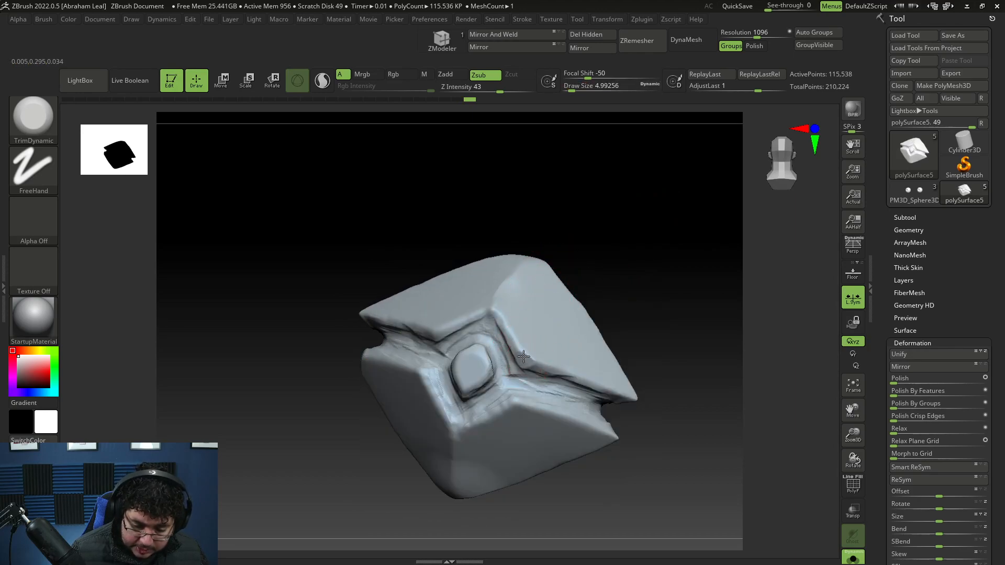
{"action": "mouse_move", "coordinate": [539, 362]}
{"action": "right_mouse_down"}
{"action": "mouse_move", "coordinate": [601, 321]}
{"action": "mouse_move", "coordinate": [440, 356]}
{"action": "right_mouse_up"}
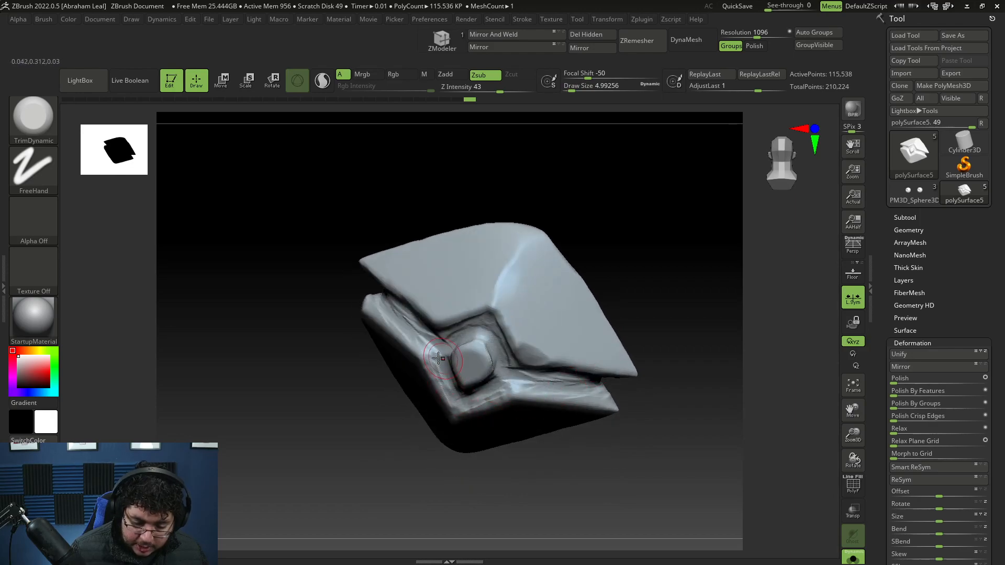
{"action": "mouse_move", "coordinate": [396, 383]}
{"action": "right_mouse_down"}
{"action": "mouse_move", "coordinate": [603, 259]}
{"action": "mouse_move", "coordinate": [413, 367]}
{"action": "right_mouse_up"}
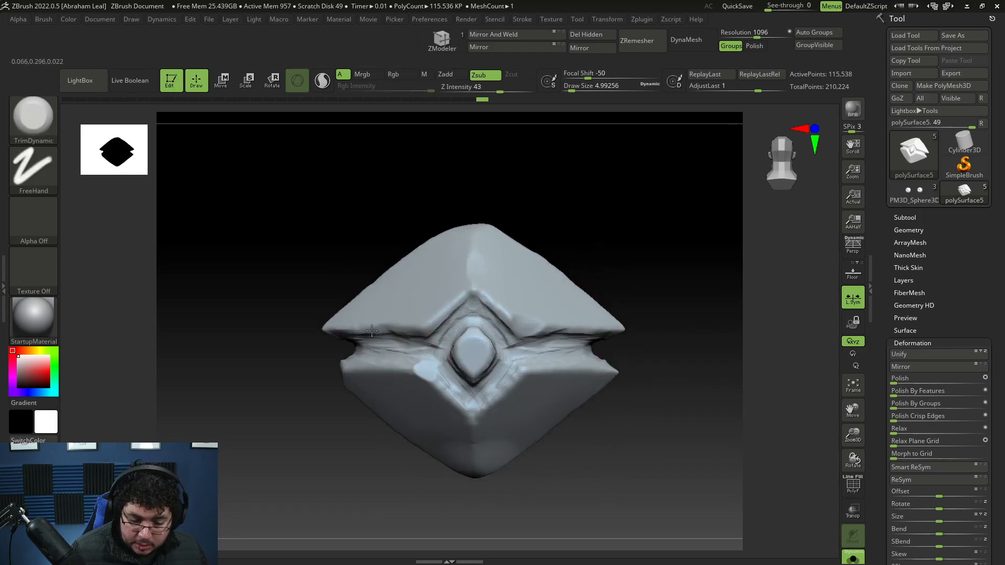
{"action": "right_click_drag", "start_coordinate": [334, 357], "coordinate": [385, 331]}
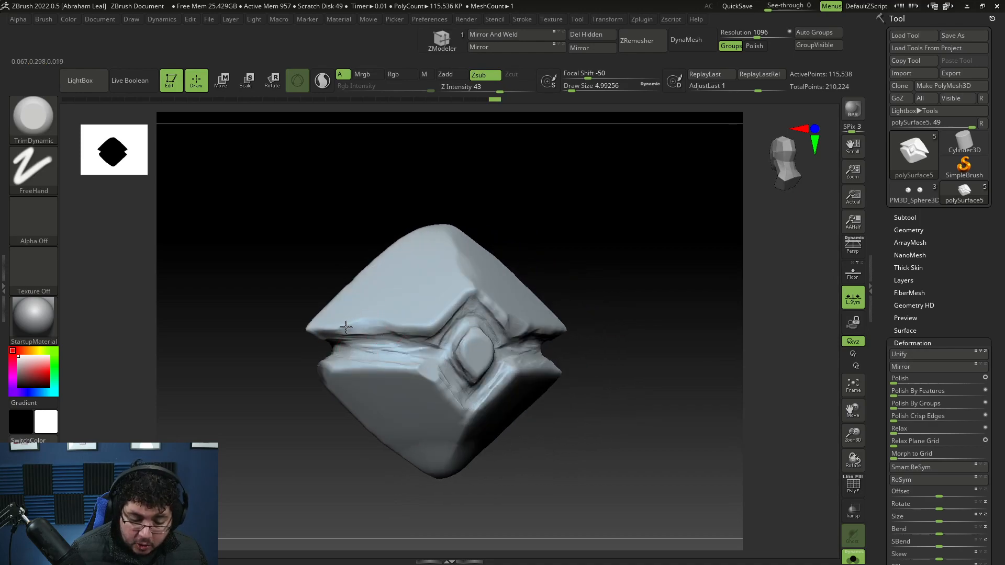
Carve a round dent into the gem's upper left facet using ClayBuildup at a draw size of about 9.4.
{"action": "key", "text": "b"}
{"action": "key", "text": "c"}
{"action": "key", "text": "b"}
{"action": "right_click_drag", "start_coordinate": [532, 231], "coordinate": [570, 231]}
{"action": "key", "text": "space"}
{"action": "key", "text": "space"}
{"action": "left_click_drag", "start_coordinate": [407, 268], "coordinate": [412, 267]}
{"action": "left_click_drag", "start_coordinate": [409, 272], "coordinate": [401, 279]}
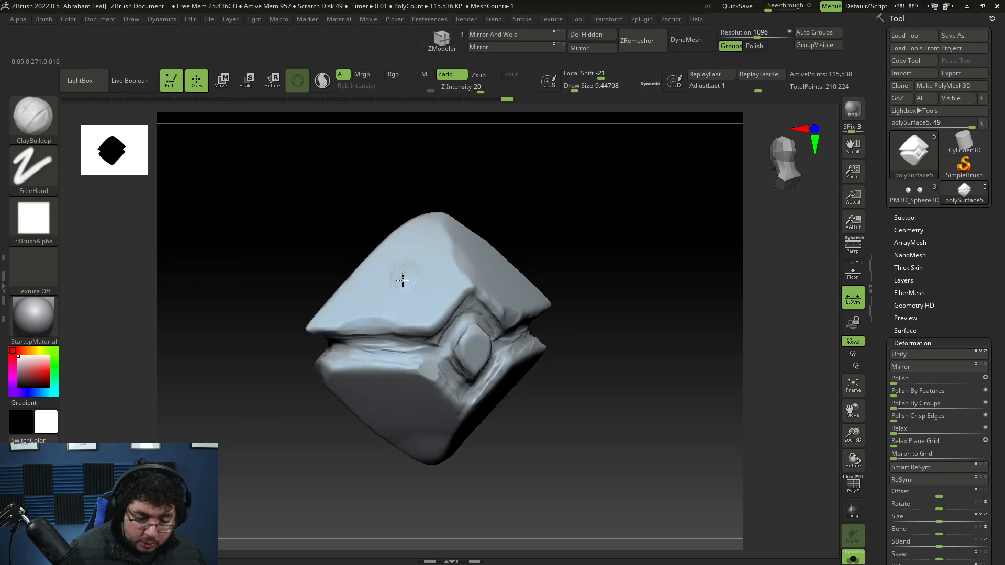
{"action": "right_click_drag", "start_coordinate": [564, 251], "coordinate": [531, 285]}
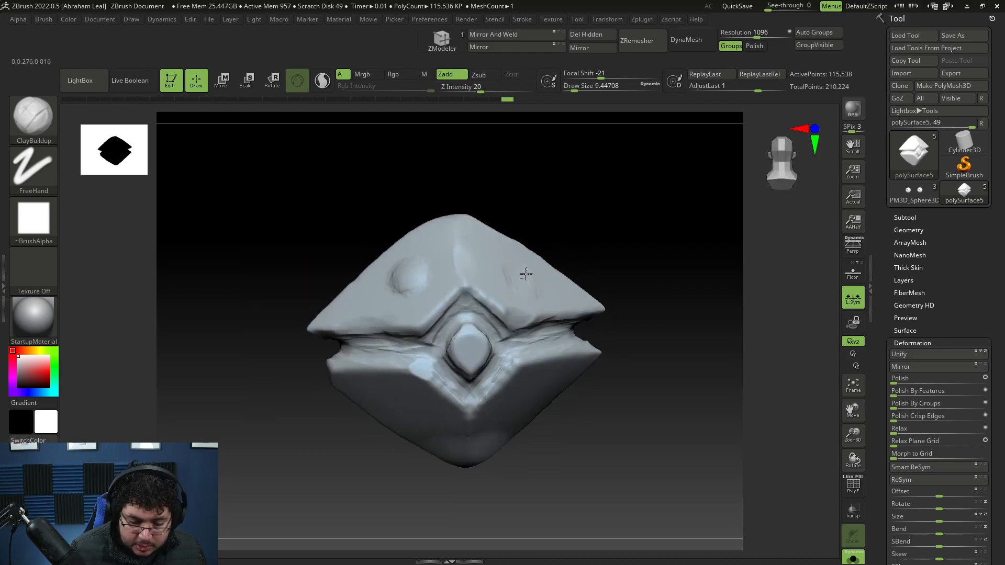
Carve a chipped dent into the gem's upper right facet with ClayBuildup, notching its outer edge.
{"action": "left_click_drag", "start_coordinate": [510, 259], "coordinate": [552, 243]}
{"action": "right_click_drag", "start_coordinate": [551, 243], "coordinate": [515, 238]}
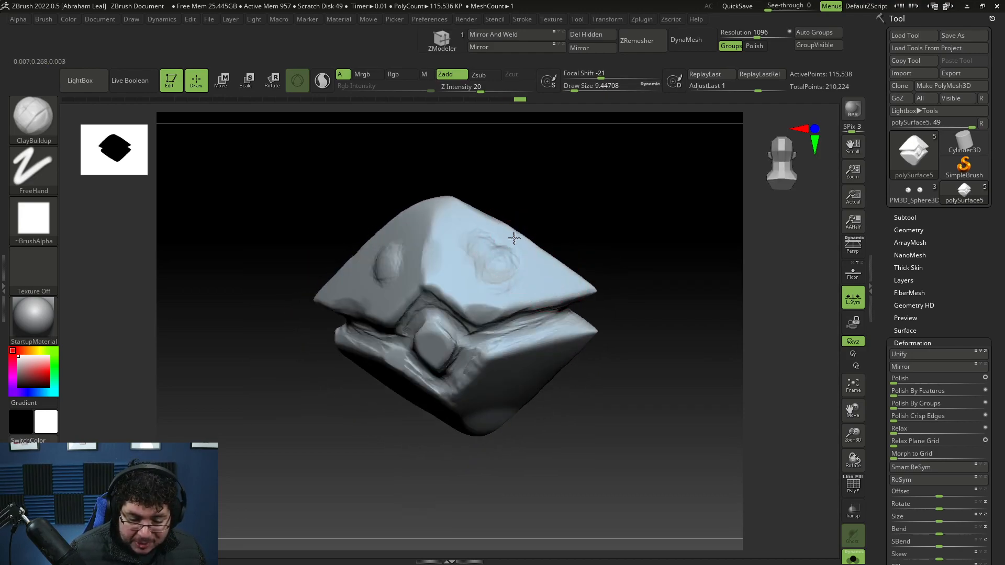
{"action": "left_click_drag", "start_coordinate": [511, 248], "coordinate": [522, 245]}
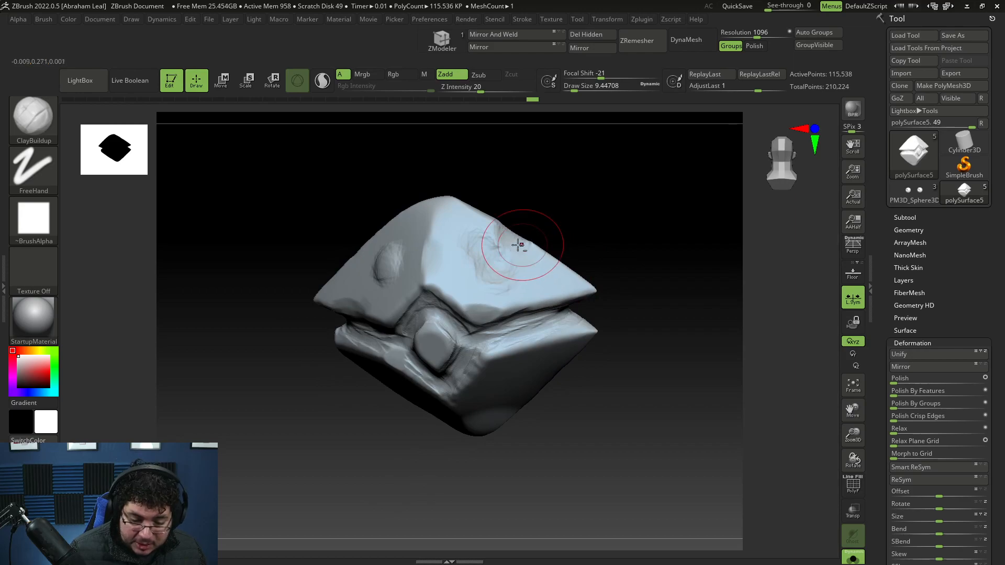
{"action": "right_click_drag", "start_coordinate": [494, 232], "coordinate": [539, 189]}
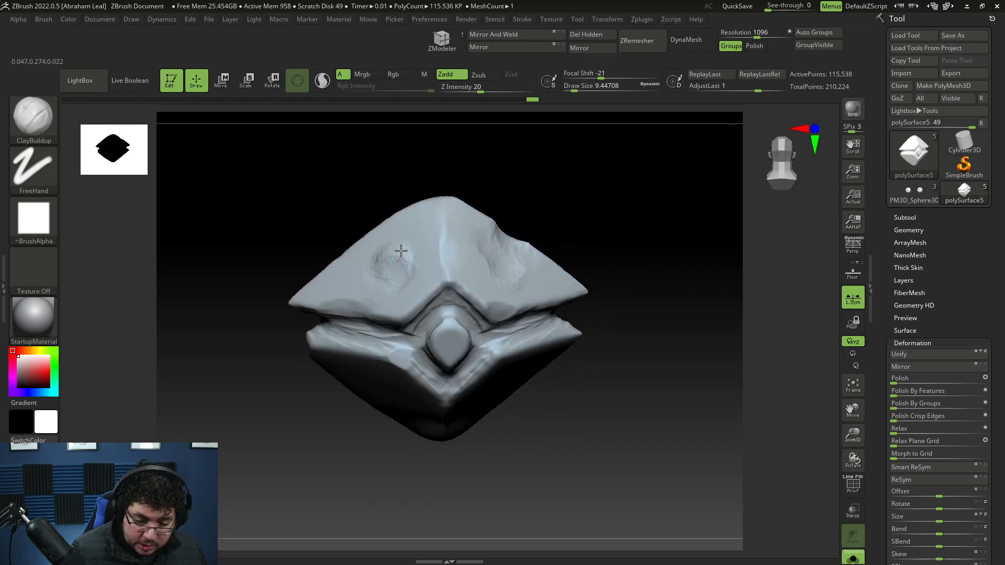
Flatten and soften the carved dents on the upper facets using TrimDynamic at a draw size of about 20.
{"action": "key", "text": "b"}
{"action": "key", "text": "t"}
{"action": "key", "text": "d"}
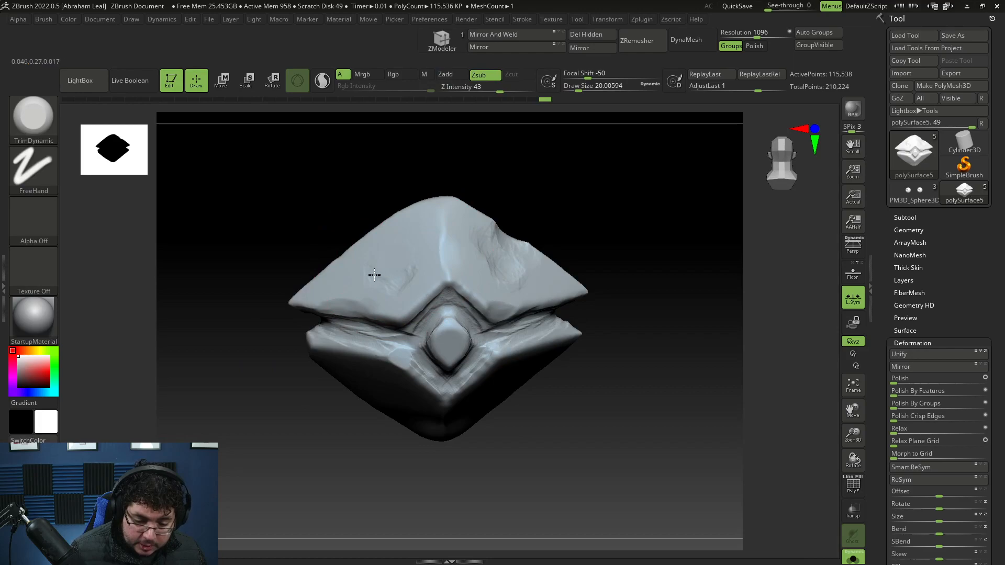
{"action": "right_click_drag", "start_coordinate": [620, 214], "coordinate": [586, 229]}
{"action": "left_click_drag", "start_coordinate": [534, 256], "coordinate": [494, 270]}
{"action": "mouse_move", "coordinate": [544, 269]}
{"action": "right_mouse_down"}
{"action": "mouse_move", "coordinate": [571, 256]}
{"action": "mouse_move", "coordinate": [509, 227]}
{"action": "right_mouse_up"}
{"action": "mouse_move", "coordinate": [589, 327]}
{"action": "right_mouse_down"}
{"action": "mouse_move", "coordinate": [583, 359]}
{"action": "mouse_move", "coordinate": [584, 338]}
{"action": "right_mouse_up"}
Carve a chipped dent into the edge of the gem's lower left facet using ClayBuildup at a draw size of about 8.4.
{"action": "key", "text": "b"}
{"action": "key", "text": "c"}
{"action": "key", "text": "b"}
{"action": "key", "text": "space"}
{"action": "left_click_drag", "start_coordinate": [585, 317], "coordinate": [578, 318]}
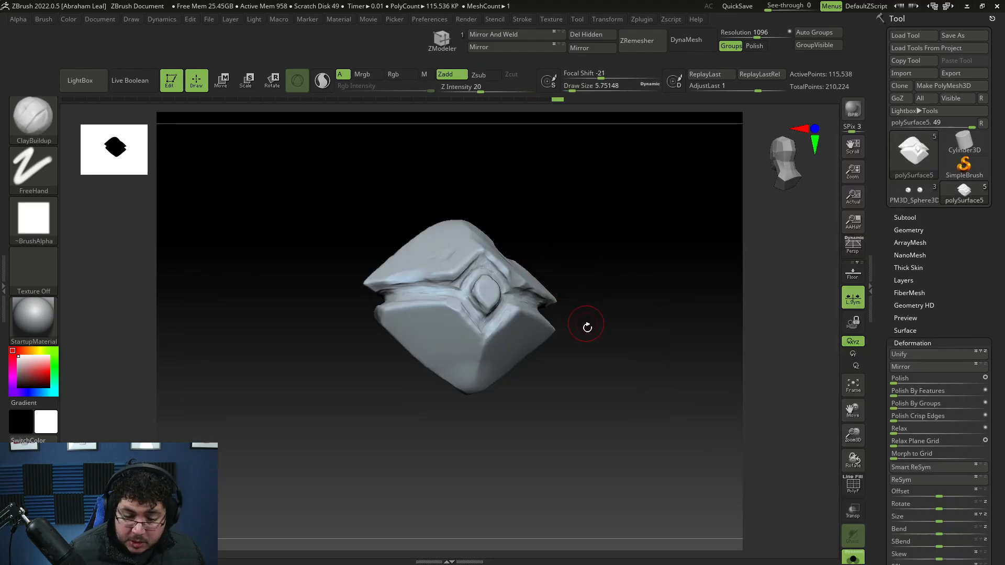
{"action": "right_click_drag", "start_coordinate": [586, 326], "coordinate": [586, 351], "text": "ctrl"}
{"action": "key", "text": "space"}
{"action": "left_click_drag", "start_coordinate": [596, 356], "coordinate": [602, 356]}
{"action": "key", "text": "space"}
{"action": "left_click_drag", "start_coordinate": [431, 360], "coordinate": [422, 360]}
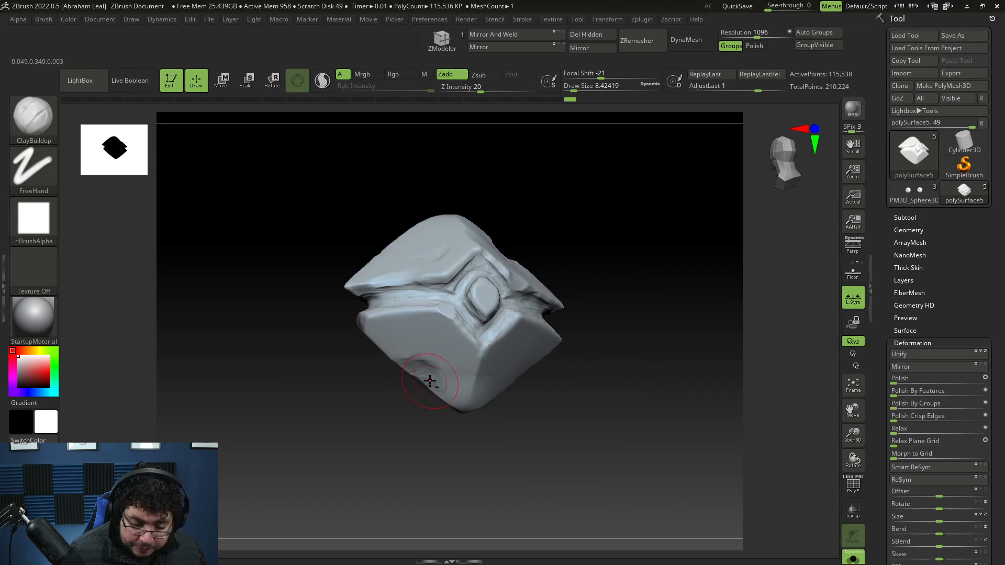
Check the sword concept image and extend the chips along the gem's lower left edge using ClayBuildup at a draw size of about 5.75.
{"action": "left_click_drag", "start_coordinate": [1004, 4], "coordinate": [384, 56]}
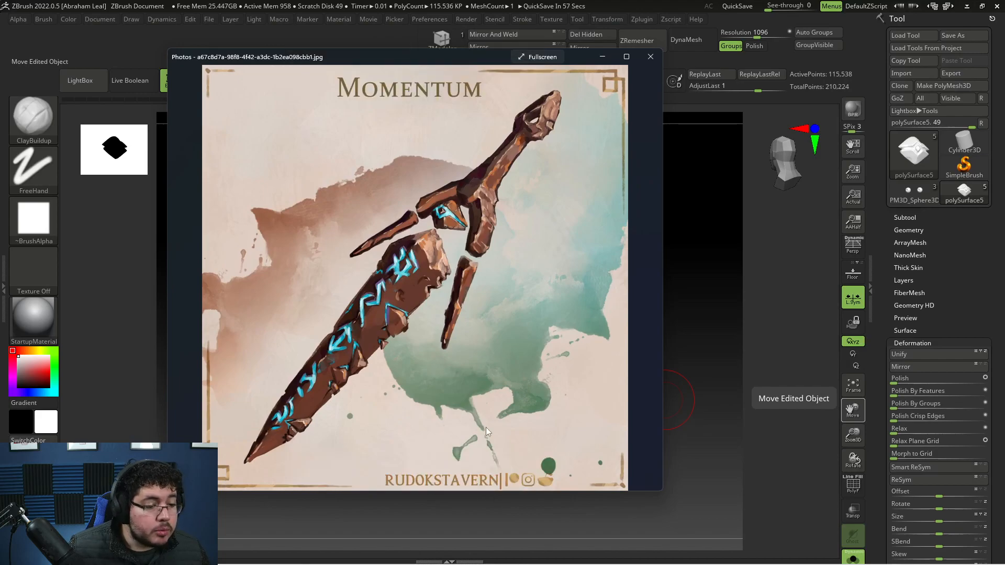
{"action": "left_click_drag", "start_coordinate": [464, 62], "coordinate": [1004, 172]}
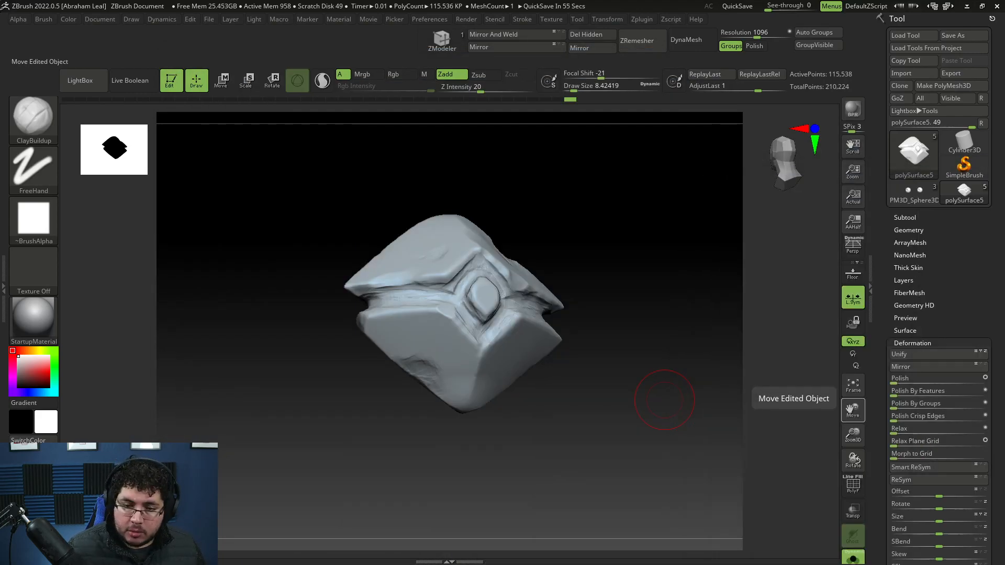
{"action": "mouse_move", "coordinate": [575, 390]}
{"action": "left_mouse_down"}
{"action": "mouse_move", "coordinate": [590, 402]}
{"action": "mouse_move", "coordinate": [605, 390]}
{"action": "mouse_move", "coordinate": [505, 340]}
{"action": "left_mouse_up"}
{"action": "key", "text": "space"}
{"action": "left_click", "coordinate": [495, 318]}
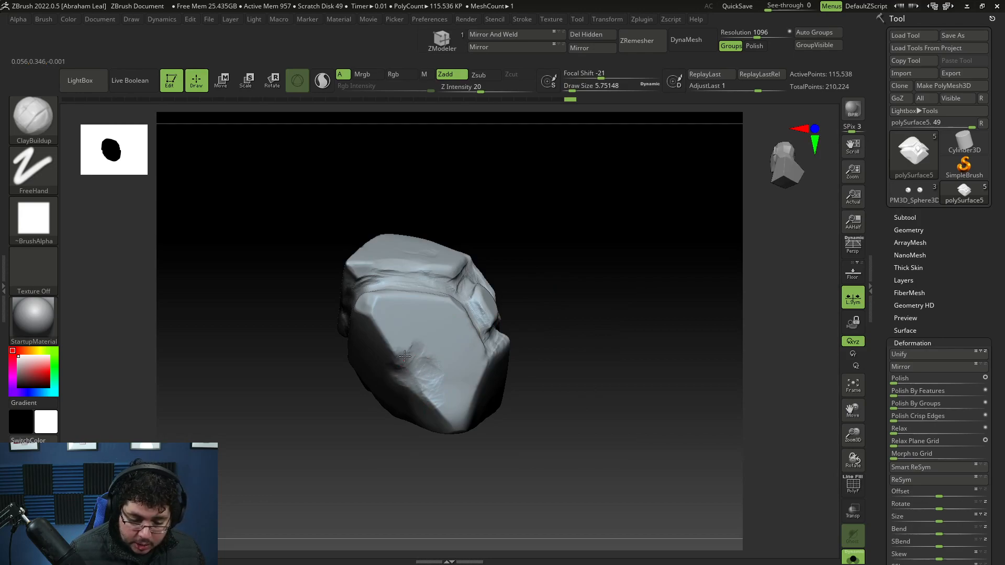
{"action": "left_click_drag", "start_coordinate": [405, 346], "coordinate": [411, 370]}
{"action": "mouse_move", "coordinate": [571, 387]}
{"action": "left_mouse_down"}
{"action": "mouse_move", "coordinate": [545, 396]}
{"action": "mouse_move", "coordinate": [549, 408]}
{"action": "mouse_move", "coordinate": [371, 362]}
{"action": "left_mouse_up"}
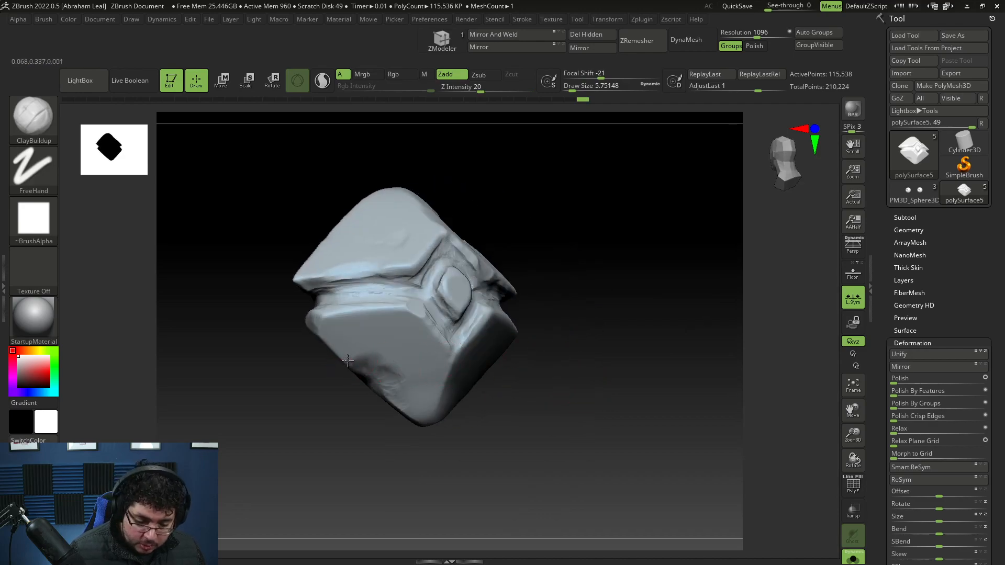
{"action": "mouse_move", "coordinate": [525, 429]}
{"action": "left_mouse_down"}
{"action": "mouse_move", "coordinate": [498, 418]}
{"action": "mouse_move", "coordinate": [471, 437]}
{"action": "mouse_move", "coordinate": [493, 401]}
{"action": "left_mouse_up"}
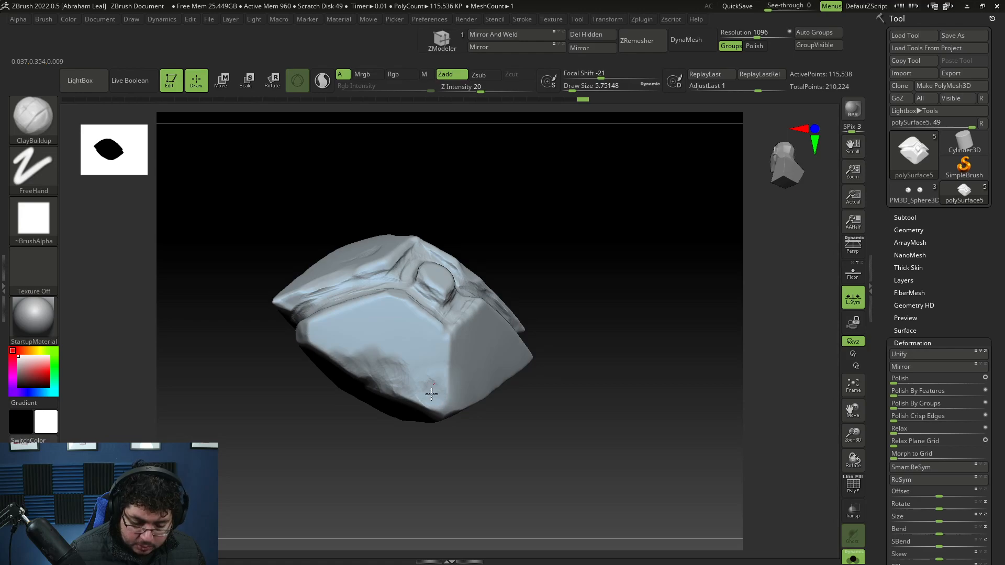
{"action": "left_click_drag", "start_coordinate": [484, 422], "coordinate": [502, 441], "text": "shift"}
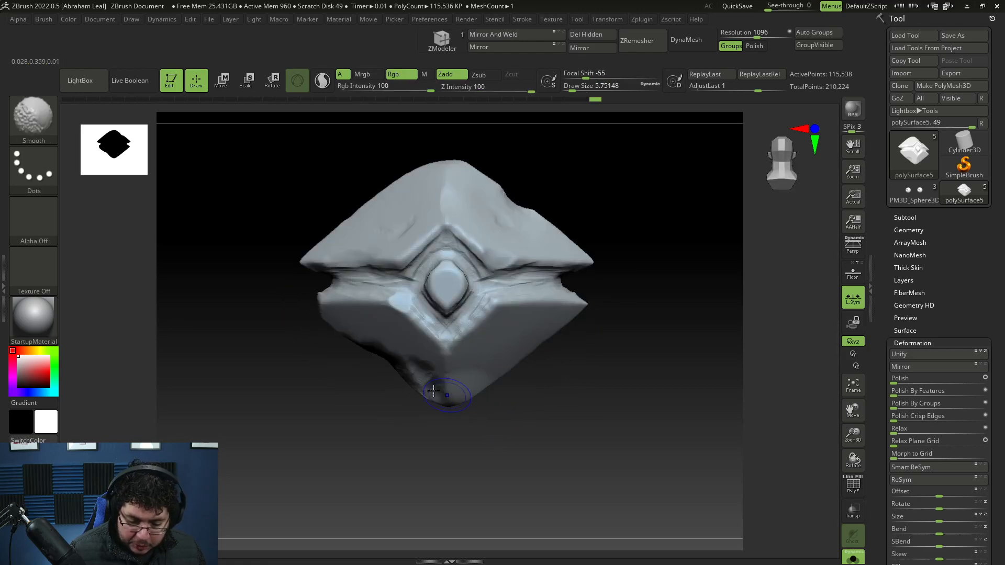
Flatten the carved chips on the lower left facet using TrimDynamic at a draw size of about 15.6.
{"action": "key", "text": "b"}
{"action": "key", "text": "b"}
{"action": "key", "text": "t"}
{"action": "key", "text": "d"}
{"action": "key", "text": "space"}
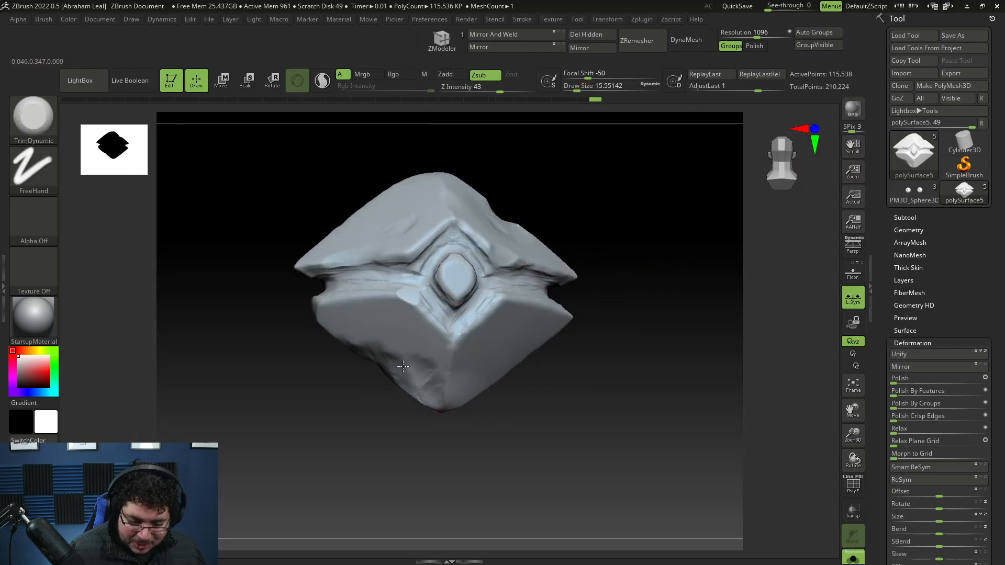
{"action": "mouse_move", "coordinate": [433, 393]}
{"action": "left_mouse_down"}
{"action": "mouse_move", "coordinate": [499, 402]}
{"action": "mouse_move", "coordinate": [534, 307]}
{"action": "mouse_move", "coordinate": [534, 366]}
{"action": "mouse_move", "coordinate": [511, 314]}
{"action": "left_mouse_up"}
Reshape the diamond frame around the gem's center using the Move brush at a draw size of about 5.
{"action": "key", "text": "b"}
{"action": "key", "text": "m"}
{"action": "key", "text": "v"}
{"action": "key", "text": "space"}
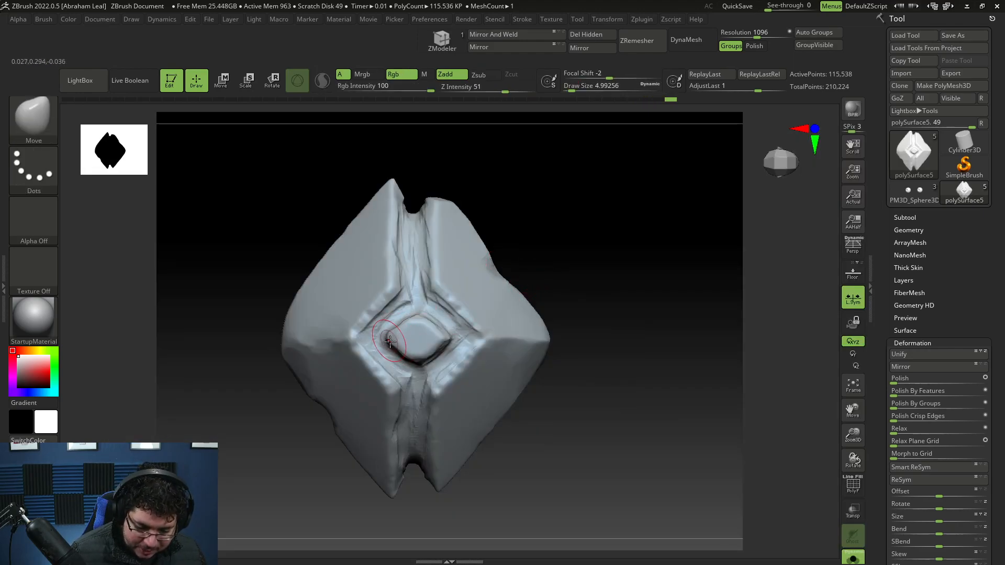
{"action": "mouse_move", "coordinate": [555, 314]}
{"action": "left_mouse_down"}
{"action": "mouse_move", "coordinate": [570, 265]}
{"action": "mouse_move", "coordinate": [601, 307]}
{"action": "mouse_move", "coordinate": [612, 405]}
{"action": "mouse_move", "coordinate": [583, 392]}
{"action": "left_mouse_up"}
{"action": "mouse_move", "coordinate": [595, 265]}
{"action": "left_mouse_down"}
{"action": "mouse_move", "coordinate": [581, 307]}
{"action": "mouse_move", "coordinate": [615, 269]}
{"action": "mouse_move", "coordinate": [597, 377]}
{"action": "mouse_move", "coordinate": [572, 302]}
{"action": "left_mouse_up"}
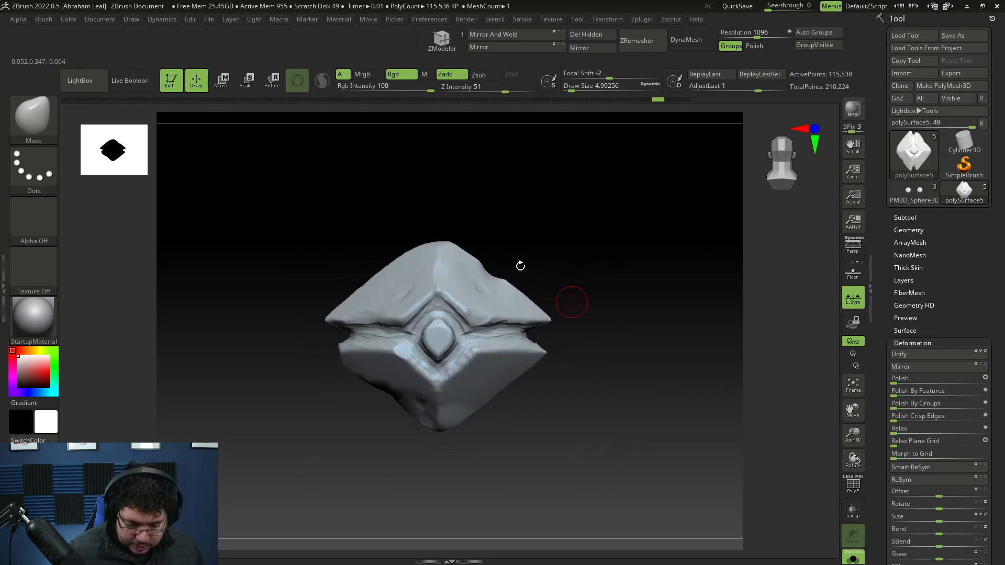
Load the Orb_Rock_Detail brush from the Orb brush folder and stamp rock texture onto the gem's facets.
{"action": "left_click", "coordinate": [92, 82]}
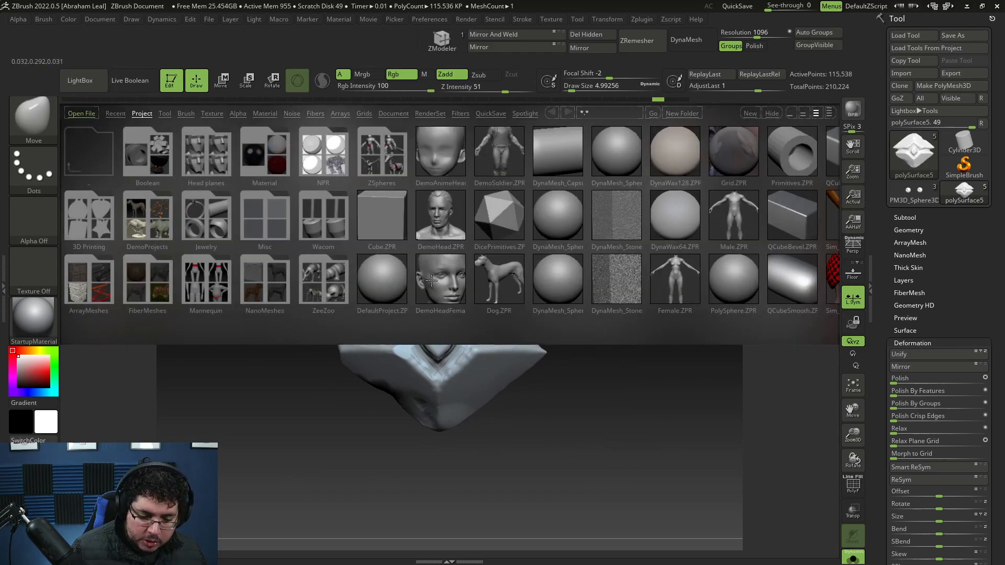
{"action": "left_click", "coordinate": [185, 113]}
{"action": "left_click", "coordinate": [238, 113]}
{"action": "left_click", "coordinate": [187, 113]}
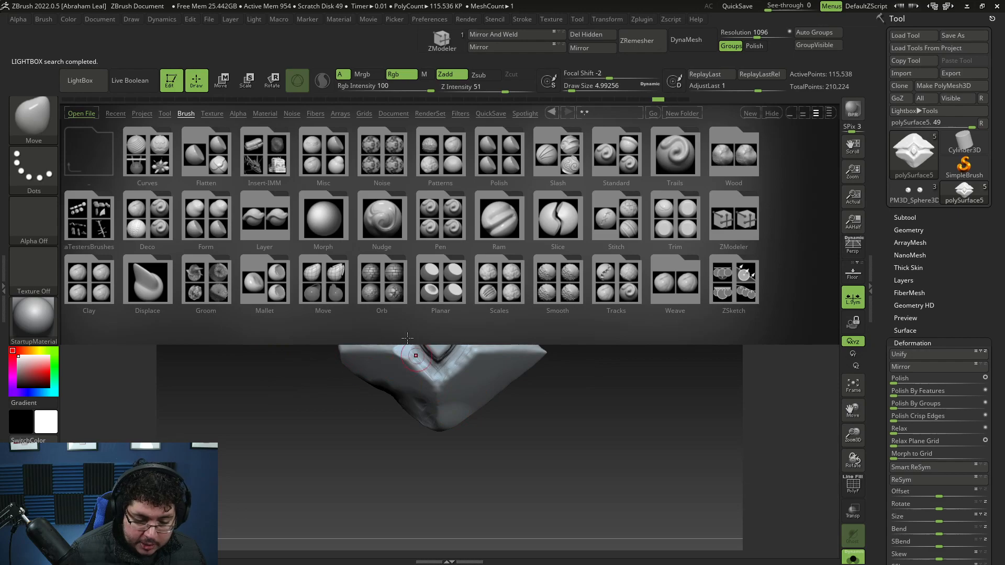
{"action": "double_click", "coordinate": [400, 283]}
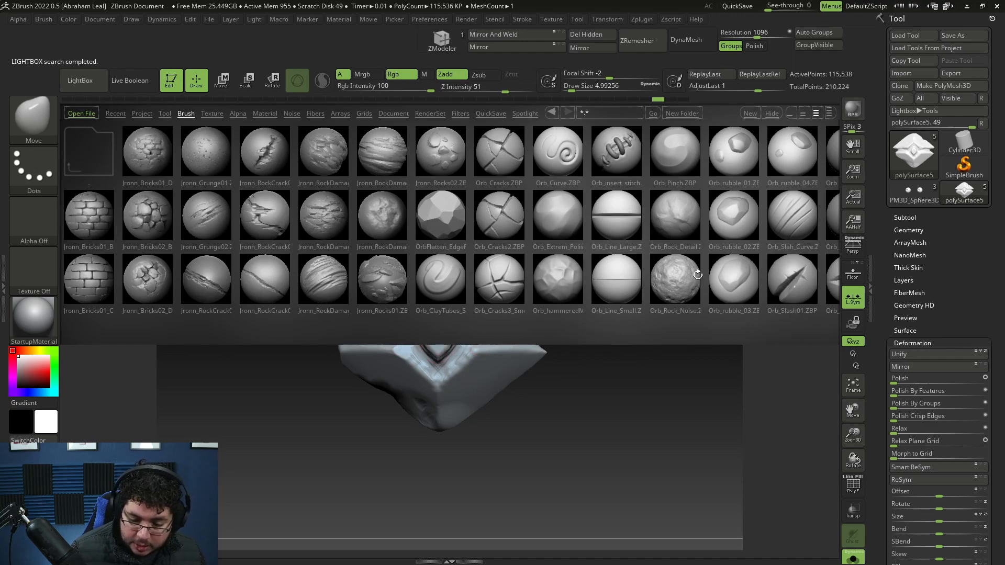
{"action": "double_click", "coordinate": [676, 248]}
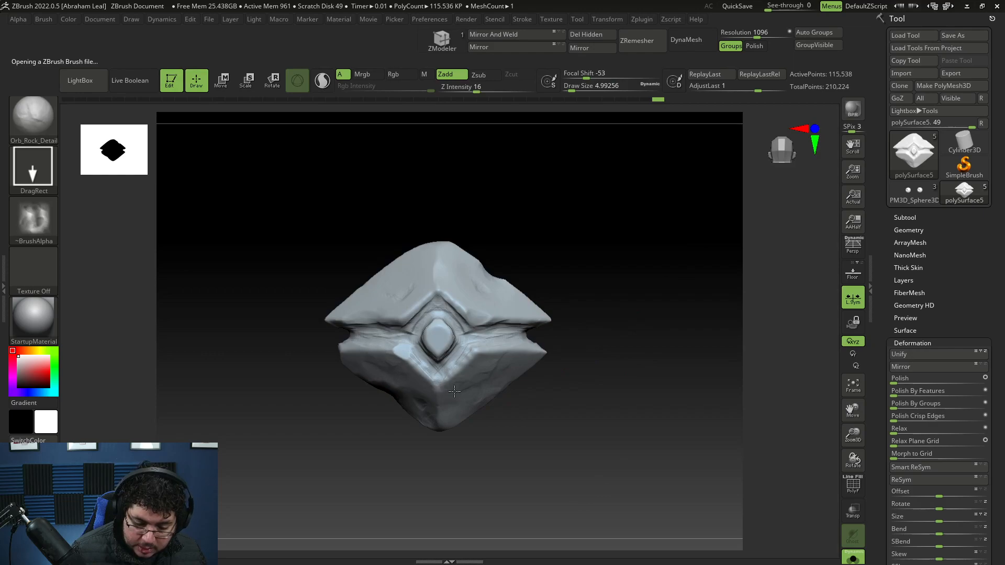
{"action": "mouse_move", "coordinate": [468, 393]}
{"action": "right_mouse_down"}
{"action": "mouse_move", "coordinate": [556, 374]}
{"action": "mouse_move", "coordinate": [539, 393]}
{"action": "mouse_move", "coordinate": [489, 312]}
{"action": "right_mouse_up"}
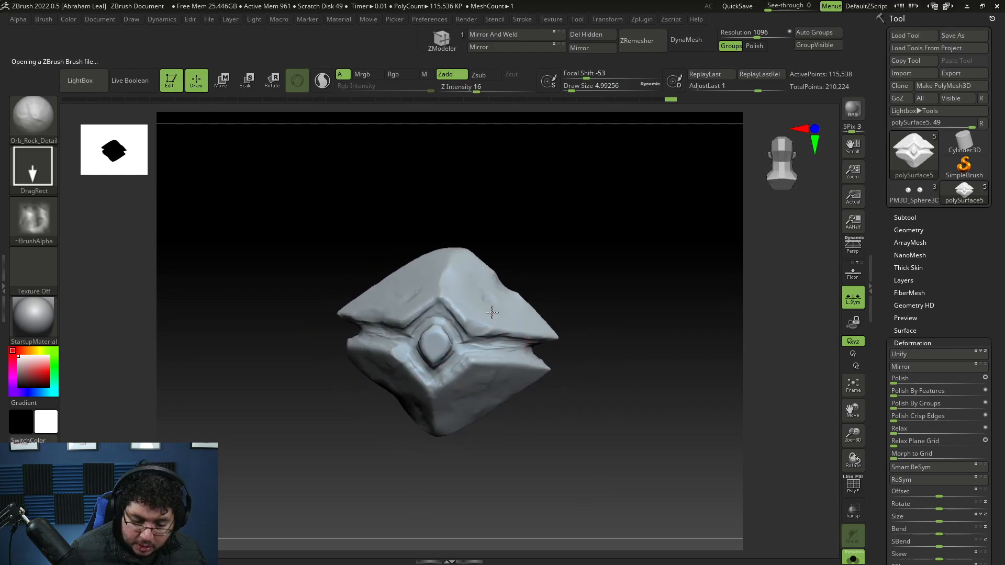
{"action": "right_click_drag", "start_coordinate": [553, 340], "coordinate": [523, 298]}
{"action": "mouse_move", "coordinate": [613, 313]}
{"action": "right_mouse_down"}
{"action": "mouse_move", "coordinate": [598, 292]}
{"action": "mouse_move", "coordinate": [654, 319]}
{"action": "mouse_move", "coordinate": [668, 348]}
{"action": "mouse_move", "coordinate": [689, 348]}
{"action": "mouse_move", "coordinate": [593, 383]}
{"action": "right_mouse_up"}
{"action": "mouse_move", "coordinate": [664, 382]}
{"action": "right_mouse_down"}
{"action": "mouse_move", "coordinate": [684, 388]}
{"action": "mouse_move", "coordinate": [630, 332]}
{"action": "right_mouse_up"}
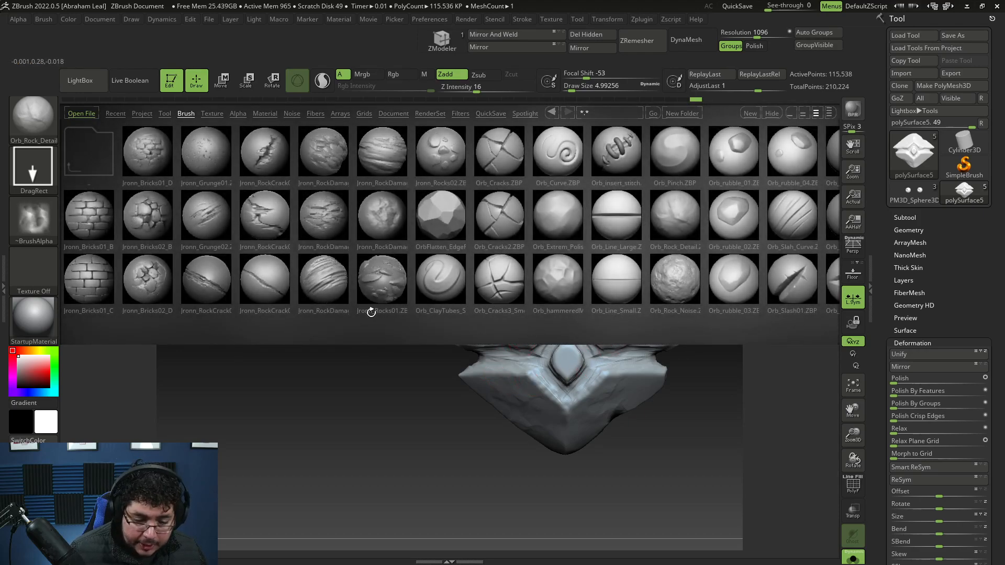
Load the Jronn_Grunge01 brush and stamp small pits across the gem's upper and lower facets.
{"action": "double_click", "coordinate": [204, 162]}
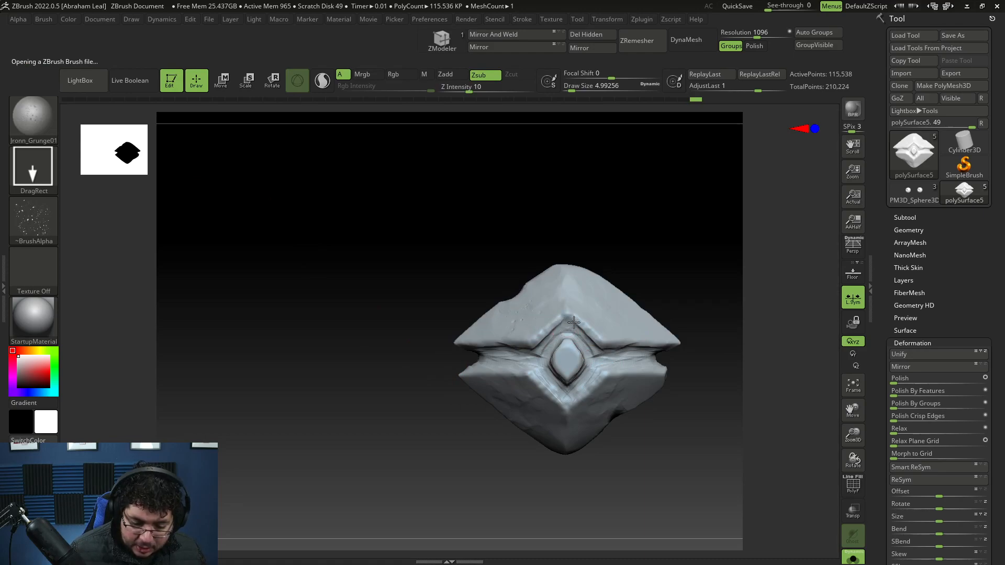
{"action": "left_click_drag", "start_coordinate": [623, 289], "coordinate": [625, 312]}
{"action": "left_click_drag", "start_coordinate": [679, 388], "coordinate": [611, 393]}
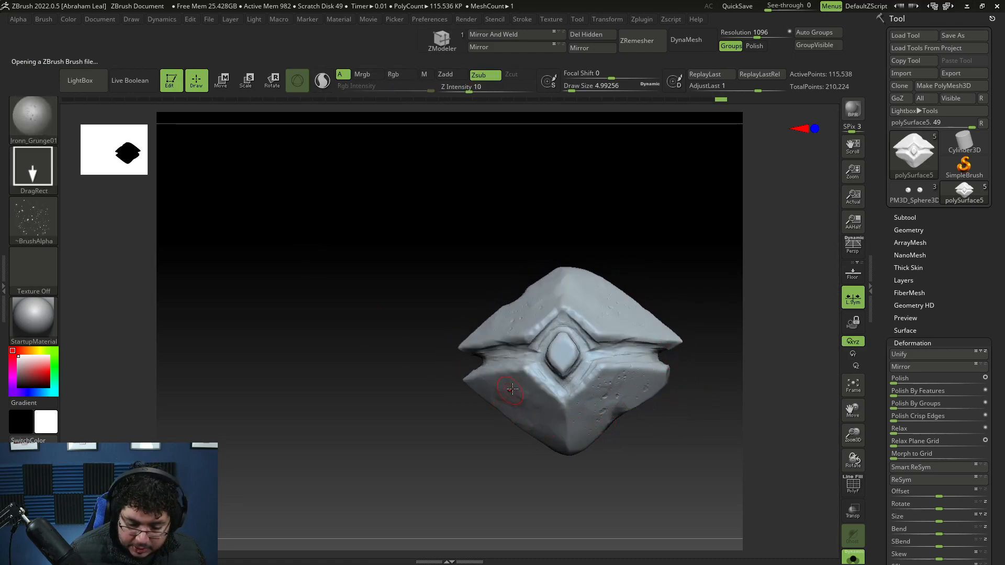
{"action": "mouse_move", "coordinate": [621, 451]}
{"action": "left_mouse_down"}
{"action": "mouse_move", "coordinate": [665, 460]}
{"action": "mouse_move", "coordinate": [498, 414]}
{"action": "left_mouse_up"}
{"action": "key", "text": "ctrl"}
{"action": "mouse_move", "coordinate": [560, 434]}
{"action": "right_mouse_down"}
{"action": "mouse_move", "coordinate": [490, 450]}
{"action": "mouse_move", "coordinate": [483, 436]}
{"action": "right_mouse_up"}
{"action": "mouse_move", "coordinate": [497, 294]}
{"action": "right_mouse_down"}
{"action": "mouse_move", "coordinate": [362, 361]}
{"action": "mouse_move", "coordinate": [393, 435]}
{"action": "mouse_move", "coordinate": [532, 415]}
{"action": "mouse_move", "coordinate": [561, 384]}
{"action": "mouse_move", "coordinate": [440, 479]}
{"action": "right_mouse_up"}
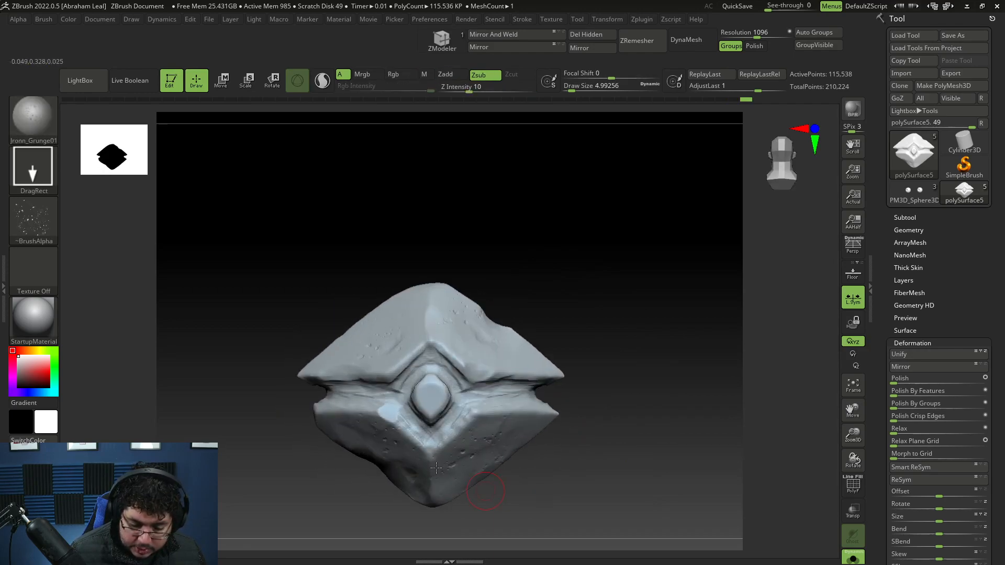
Roughen the recessed band and diamond frame with fine ClayBuildup strokes at a draw size of about 3.1.
{"action": "key", "text": "b"}
{"action": "key", "text": "c"}
{"action": "key", "text": "b"}
{"action": "key", "text": "space"}
{"action": "key", "text": "space"}
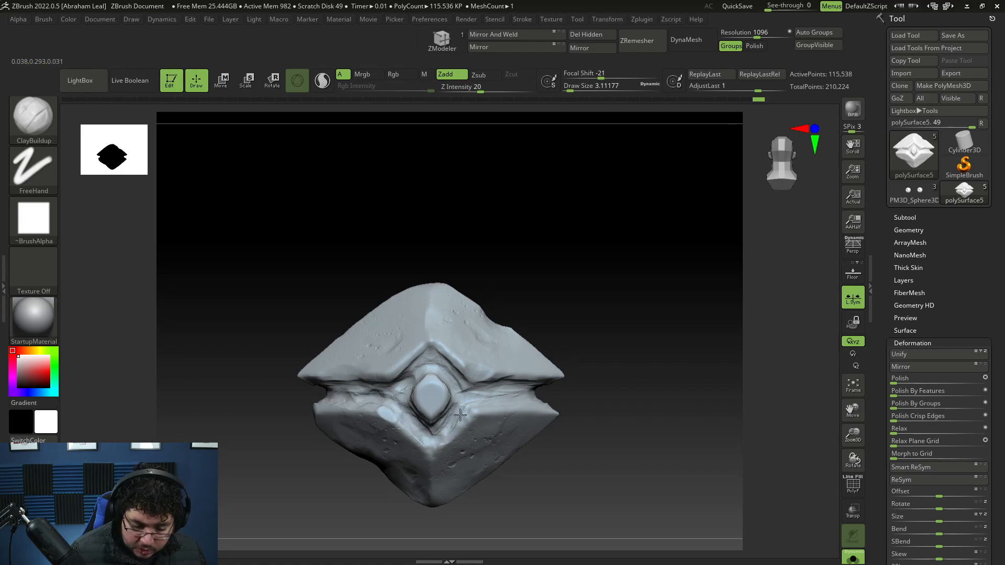
{"action": "left_click_drag", "start_coordinate": [546, 386], "coordinate": [647, 443]}
Show all sword parts, select the right floating spike and remesh it with DynaMesh at resolution 376.
{"action": "left_click", "coordinate": [852, 544]}
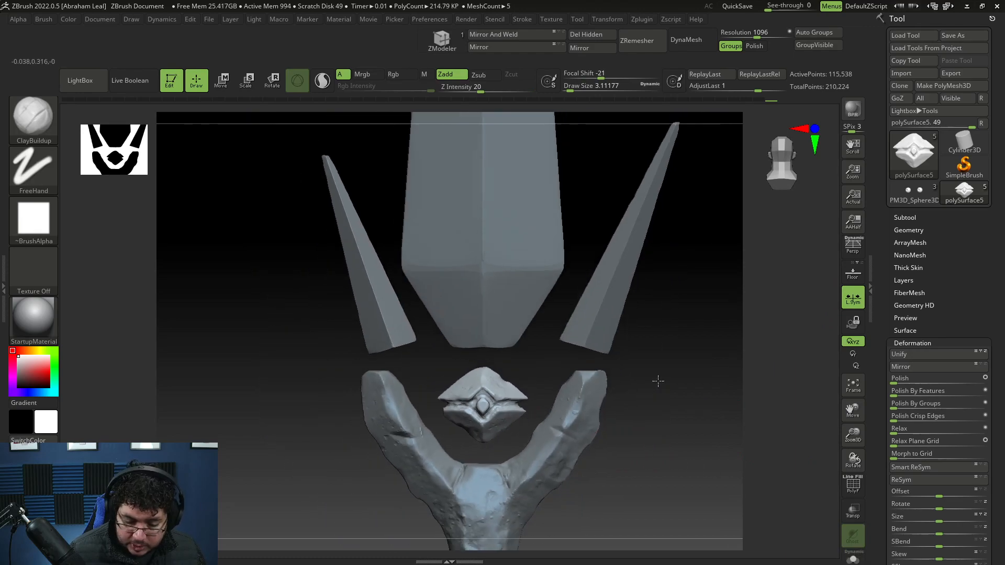
{"action": "left_click_drag", "start_coordinate": [563, 423], "coordinate": [627, 442]}
{"action": "left_click", "coordinate": [576, 340], "text": "alt"}
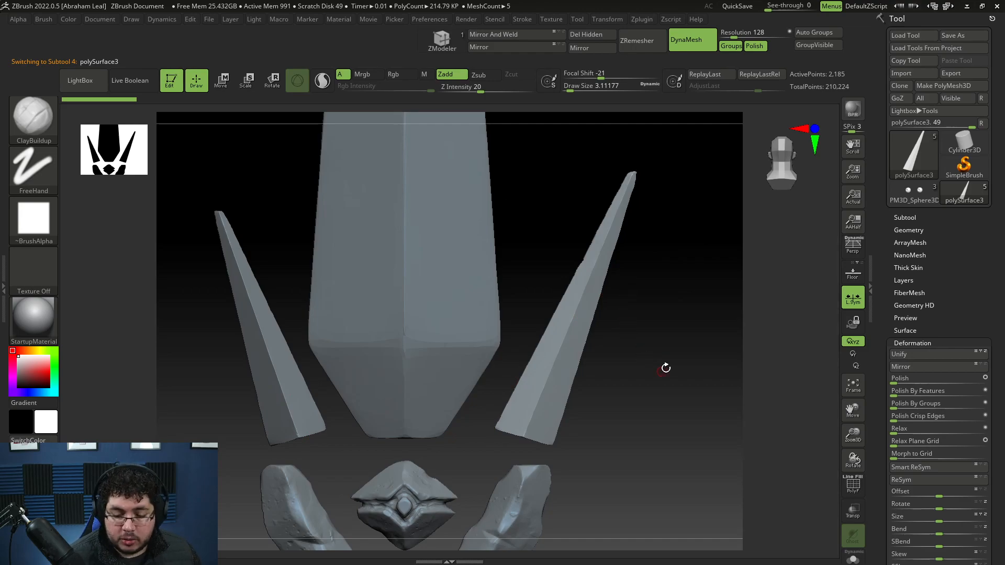
{"action": "mouse_move", "coordinate": [623, 370]}
{"action": "left_mouse_down", "text": "alt"}
{"action": "mouse_move", "coordinate": [630, 413]}
{"action": "mouse_move", "coordinate": [621, 406]}
{"action": "mouse_move", "coordinate": [640, 413]}
{"action": "mouse_move", "coordinate": [601, 471]}
{"action": "mouse_move", "coordinate": [651, 395]}
{"action": "mouse_move", "coordinate": [559, 438]}
{"action": "mouse_move", "coordinate": [623, 371]}
{"action": "left_mouse_up", "text": "alt"}
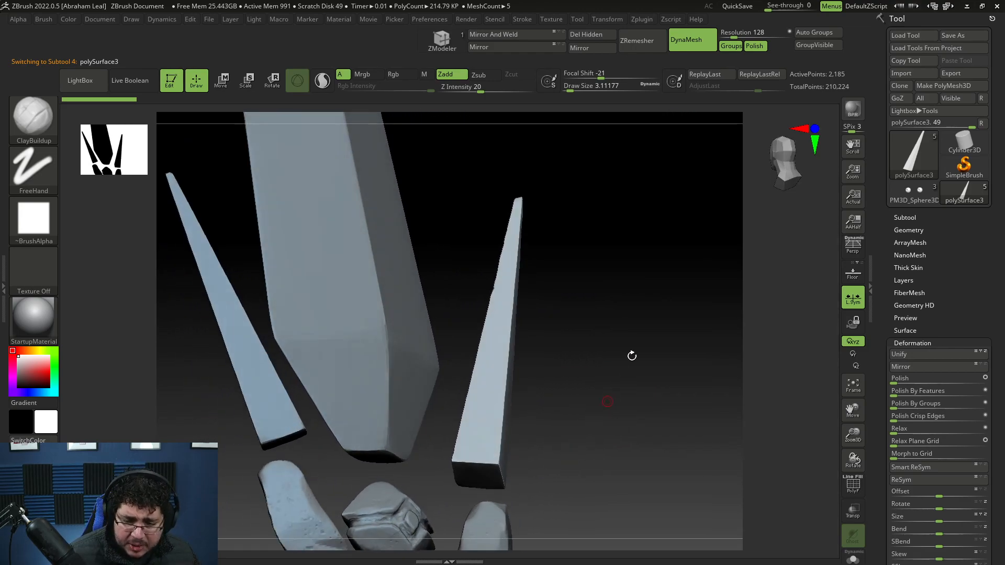
{"action": "left_click_drag", "start_coordinate": [735, 30], "coordinate": [743, 33]}
{"action": "mouse_move", "coordinate": [657, 335]}
{"action": "left_mouse_down", "text": "ctrl"}
{"action": "mouse_move", "coordinate": [636, 409]}
{"action": "mouse_move", "coordinate": [572, 419]}
{"action": "left_mouse_up", "text": "ctrl"}
Bevel the edges at the wide lower end of the right spike using TrimDynamic at a draw size of about 21.6.
{"action": "key", "text": "b"}
{"action": "key", "text": "t"}
{"action": "key", "text": "d"}
{"action": "key", "text": "space"}
{"action": "left_click_drag", "start_coordinate": [592, 333], "coordinate": [599, 333]}
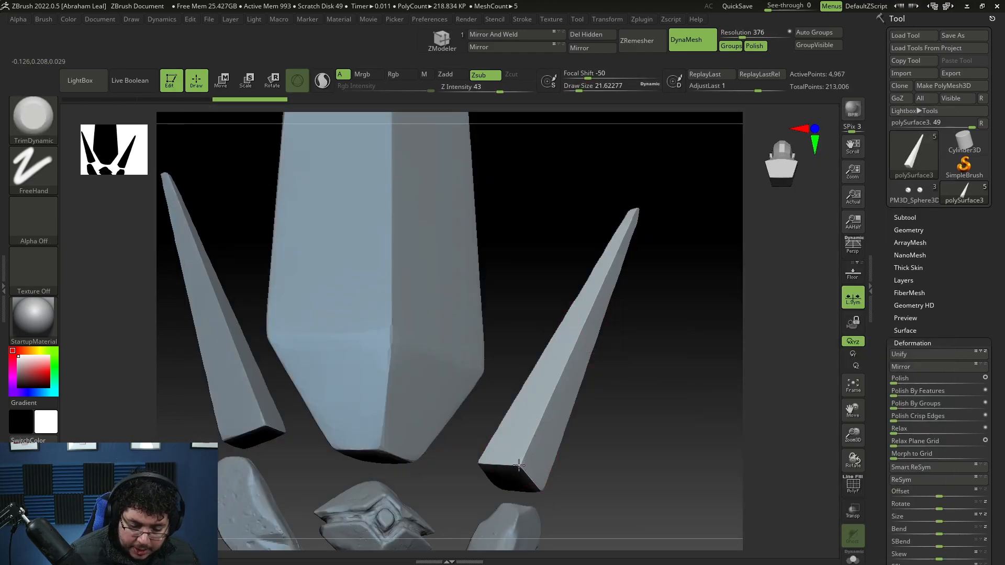
{"action": "left_click_drag", "start_coordinate": [521, 462], "coordinate": [507, 463]}
{"action": "mouse_move", "coordinate": [602, 461]}
{"action": "left_mouse_down"}
{"action": "mouse_move", "coordinate": [664, 474]}
{"action": "mouse_move", "coordinate": [661, 443]}
{"action": "mouse_move", "coordinate": [693, 314]}
{"action": "left_mouse_up"}
Remesh the right spike with DynaMesh and trim the corners of its wide lower end further.
{"action": "left_click", "coordinate": [756, 47]}
{"action": "left_click_drag", "start_coordinate": [647, 410], "coordinate": [636, 445], "text": "ctrl"}
{"action": "left_click_drag", "start_coordinate": [547, 459], "coordinate": [528, 461]}
{"action": "left_click_drag", "start_coordinate": [618, 495], "coordinate": [602, 466]}
{"action": "left_click_drag", "start_coordinate": [546, 493], "coordinate": [549, 484]}
{"action": "mouse_move", "coordinate": [618, 518]}
{"action": "left_mouse_down"}
{"action": "mouse_move", "coordinate": [560, 411]}
{"action": "mouse_move", "coordinate": [602, 369]}
{"action": "left_mouse_up"}
{"action": "mouse_move", "coordinate": [633, 413]}
{"action": "left_mouse_down"}
{"action": "mouse_move", "coordinate": [598, 368]}
{"action": "mouse_move", "coordinate": [608, 328]}
{"action": "left_mouse_up"}
{"action": "left_click_drag", "start_coordinate": [645, 361], "coordinate": [579, 356]}
{"action": "left_click_drag", "start_coordinate": [599, 332], "coordinate": [600, 341], "text": "shift"}
{"action": "mouse_move", "coordinate": [639, 377]}
{"action": "left_mouse_down"}
{"action": "mouse_move", "coordinate": [575, 385]}
{"action": "mouse_move", "coordinate": [672, 410]}
{"action": "mouse_move", "coordinate": [646, 414]}
{"action": "left_mouse_up"}
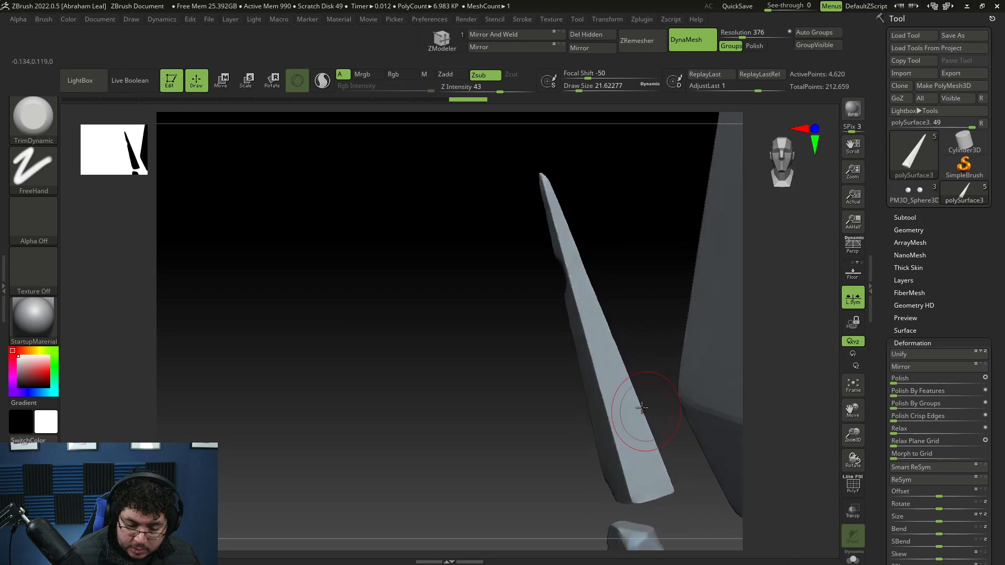
{"action": "key", "text": "ctrl+z"}
{"action": "key", "text": "ctrl+z"}
Chip notches into the right spike's long edges and lower end using TrimDynamic at a draw size of about 12.9.
{"action": "key", "text": "space"}
{"action": "left_click_drag", "start_coordinate": [633, 320], "coordinate": [626, 320]}
{"action": "mouse_move", "coordinate": [642, 340]}
{"action": "left_mouse_down"}
{"action": "mouse_move", "coordinate": [615, 342]}
{"action": "mouse_move", "coordinate": [648, 290]}
{"action": "left_mouse_up"}
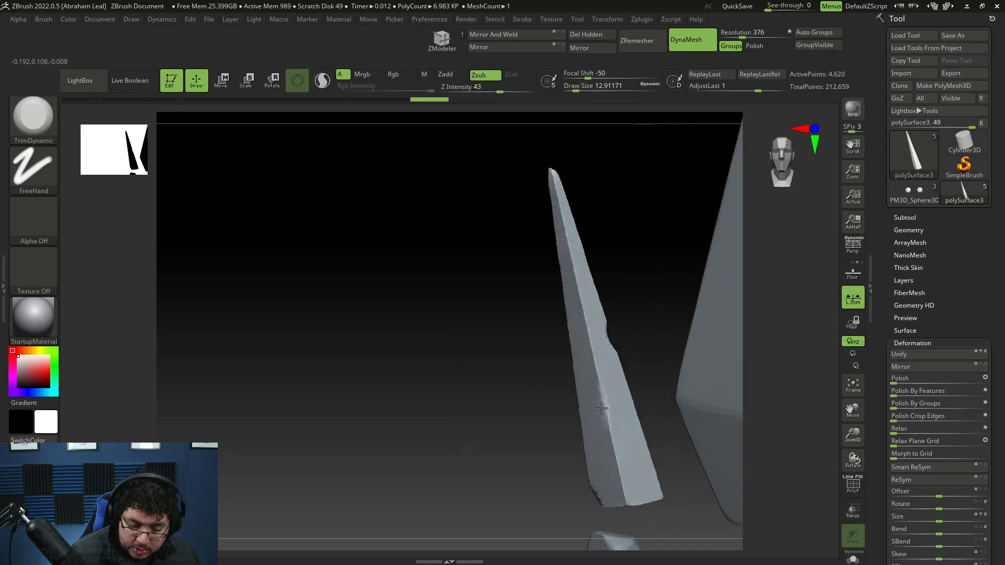
{"action": "left_click_drag", "start_coordinate": [598, 379], "coordinate": [599, 393]}
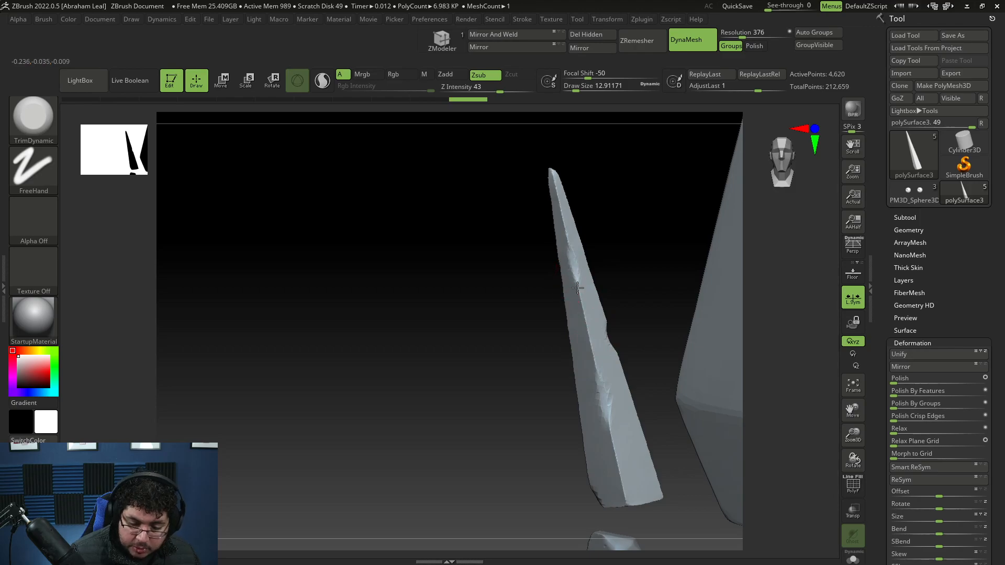
{"action": "left_click_drag", "start_coordinate": [607, 434], "coordinate": [619, 479]}
{"action": "left_click_drag", "start_coordinate": [629, 524], "coordinate": [625, 494]}
Turn off DynaMesh for the right spike and subdivide its mesh for finer detail.
{"action": "mouse_move", "coordinate": [562, 511]}
{"action": "left_mouse_down"}
{"action": "mouse_move", "coordinate": [698, 461]}
{"action": "mouse_move", "coordinate": [682, 465]}
{"action": "left_mouse_up"}
{"action": "mouse_move", "coordinate": [625, 488]}
{"action": "left_mouse_down"}
{"action": "mouse_move", "coordinate": [687, 417]}
{"action": "mouse_move", "coordinate": [687, 455]}
{"action": "mouse_move", "coordinate": [645, 479]}
{"action": "mouse_move", "coordinate": [691, 422]}
{"action": "mouse_move", "coordinate": [703, 422]}
{"action": "left_mouse_up"}
{"action": "left_click_drag", "start_coordinate": [704, 458], "coordinate": [655, 419], "text": "alt"}
{"action": "left_click", "coordinate": [692, 41]}
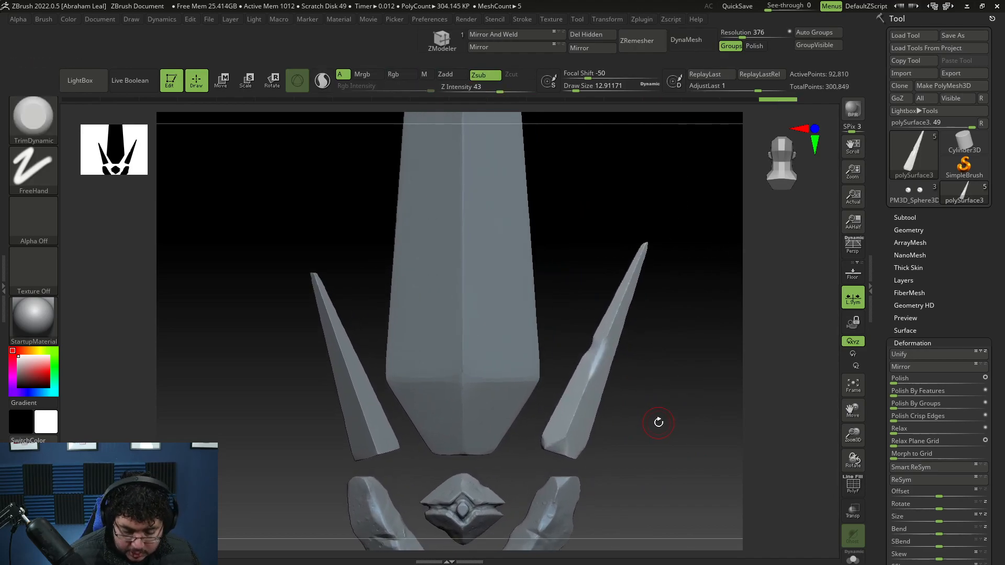
Load the Orb_Rock_Detail brush and stamp rock texture along the right spike's faces.
{"action": "key", "text": "comma"}
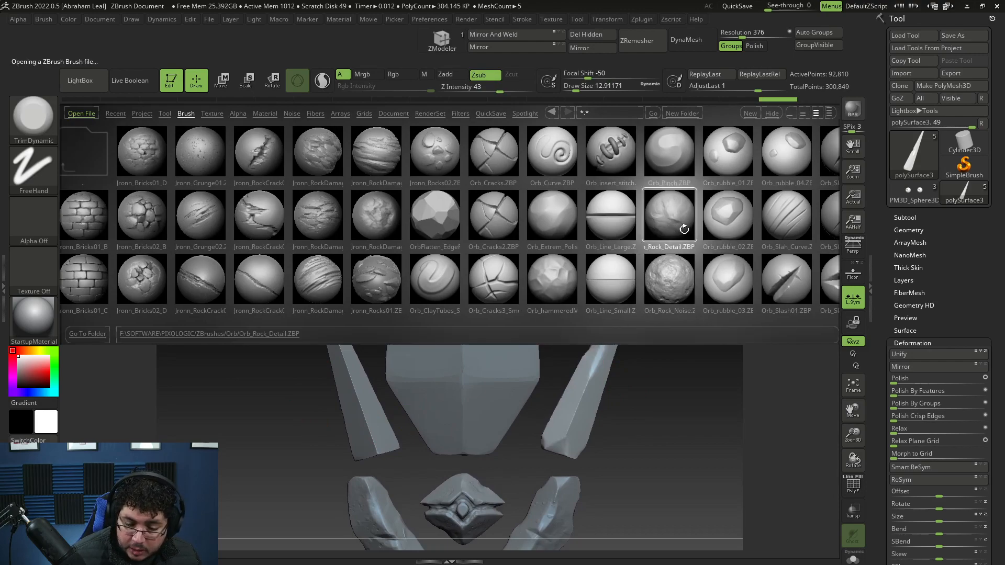
{"action": "double_click", "coordinate": [676, 220]}
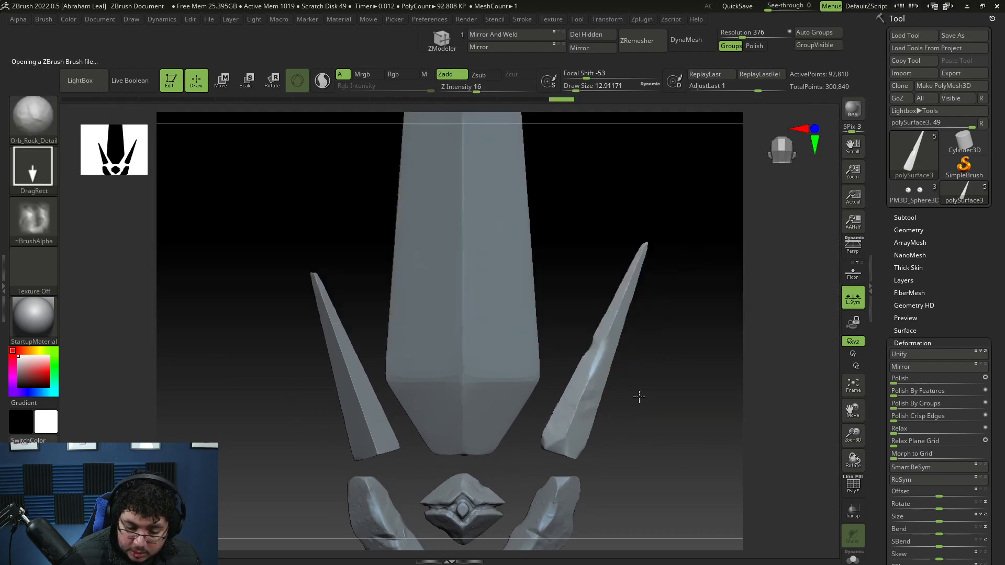
{"action": "left_click_drag", "start_coordinate": [685, 309], "coordinate": [636, 363]}
{"action": "left_click_drag", "start_coordinate": [603, 332], "coordinate": [658, 406]}
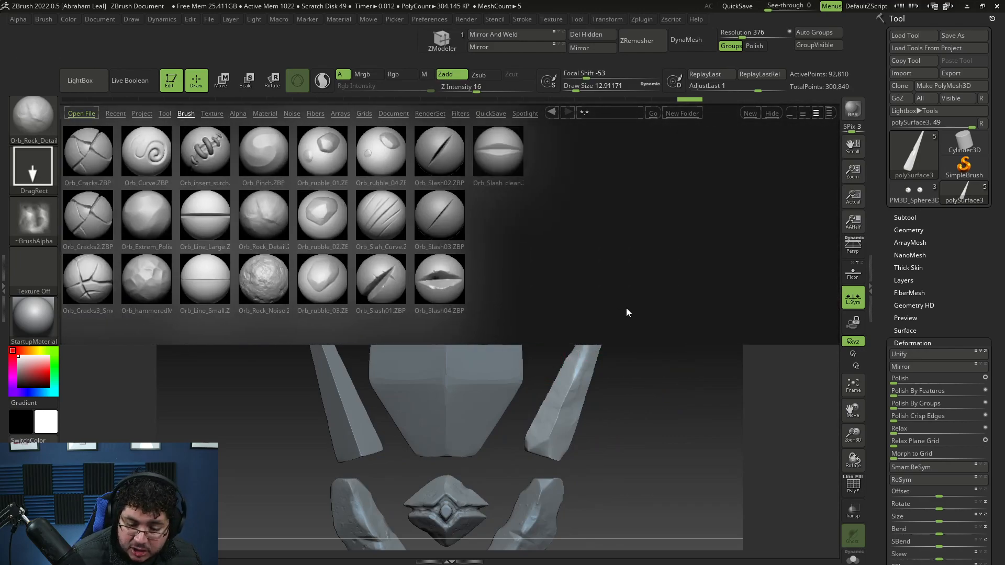
Load the Orb_Slash01 brush, try a slash on the right spike and open the brush's Auto Masking options.
{"action": "double_click", "coordinate": [376, 279]}
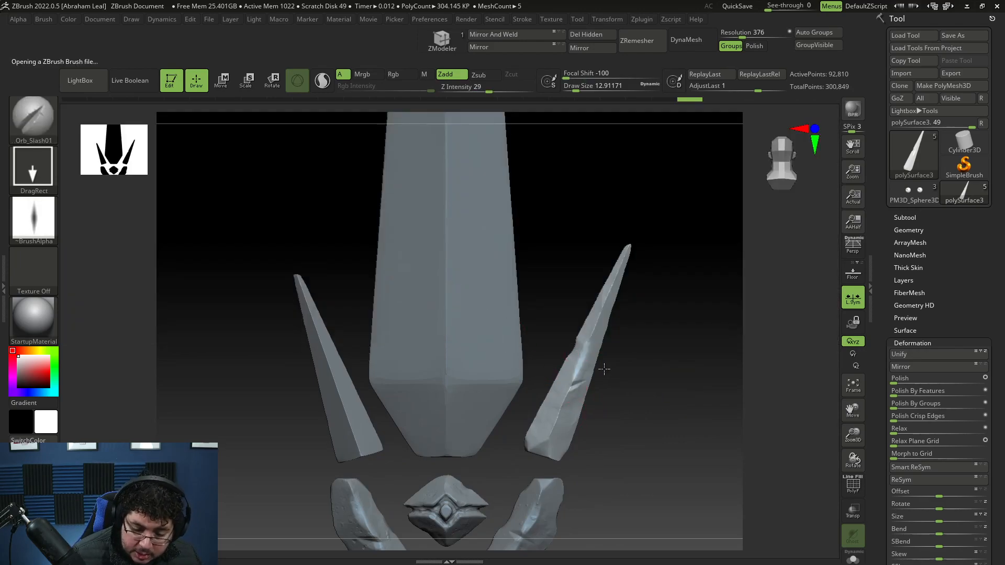
{"action": "mouse_move", "coordinate": [605, 365]}
{"action": "left_mouse_down"}
{"action": "mouse_move", "coordinate": [589, 349]}
{"action": "mouse_move", "coordinate": [629, 363]}
{"action": "mouse_move", "coordinate": [558, 400]}
{"action": "mouse_move", "coordinate": [638, 375]}
{"action": "mouse_move", "coordinate": [646, 384]}
{"action": "mouse_move", "coordinate": [623, 383]}
{"action": "mouse_move", "coordinate": [656, 332]}
{"action": "left_mouse_up"}
{"action": "key", "text": "ctrl+z"}
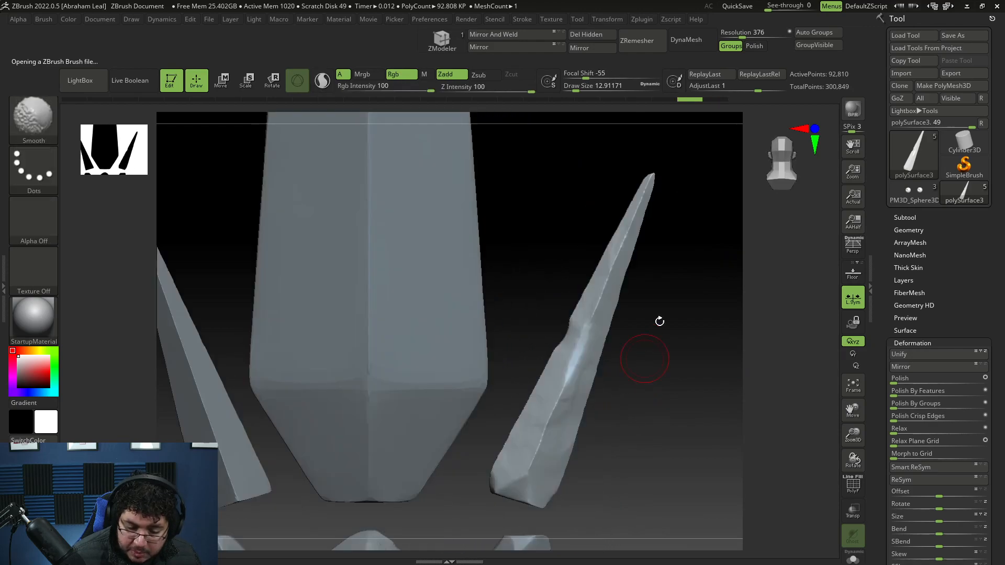
{"action": "left_click", "coordinate": [44, 19]}
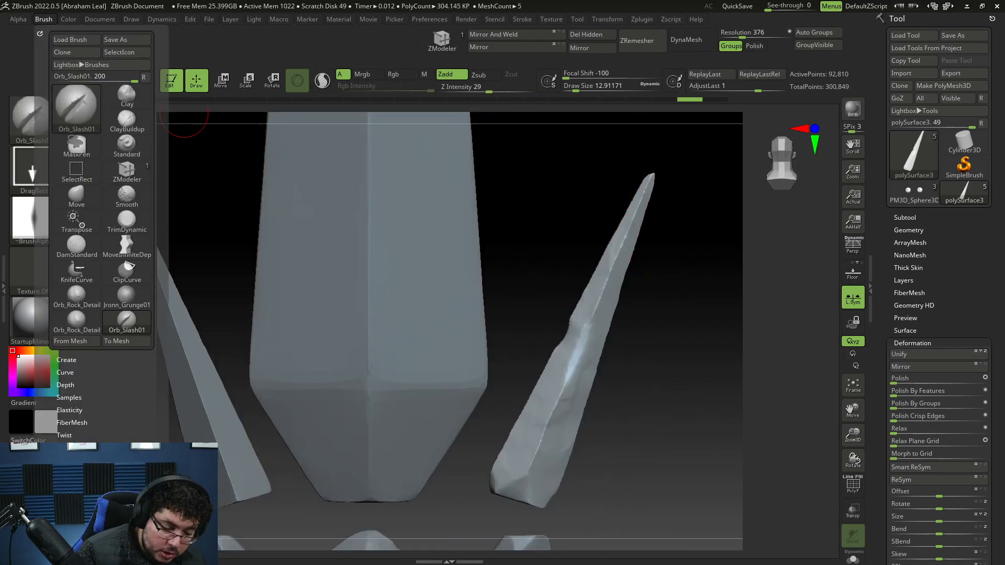
{"action": "left_click_drag", "start_coordinate": [131, 511], "coordinate": [126, 355]}
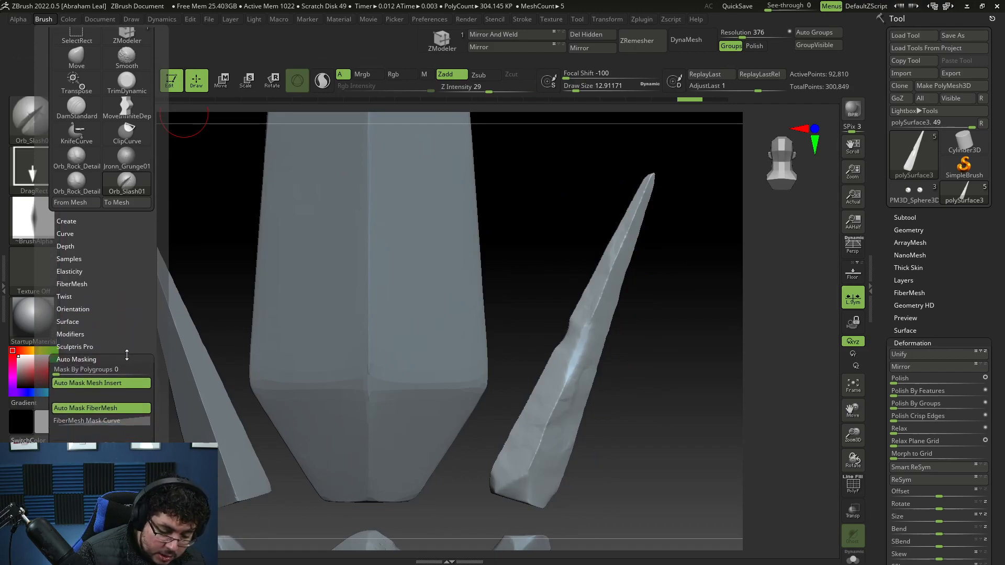
Undo the trial slashes, smooth the right spike's middle and cut a slash into its lower outer edge.
{"action": "key", "text": "ctrl+z"}
{"action": "key", "text": "ctrl+z"}
{"action": "left_click_drag", "start_coordinate": [568, 422], "coordinate": [644, 408]}
{"action": "key", "text": "ctrl+z"}
{"action": "key", "text": "ctrl+z"}
{"action": "mouse_move", "coordinate": [631, 415]}
{"action": "left_mouse_down", "text": "shift"}
{"action": "mouse_move", "coordinate": [642, 372]}
{"action": "mouse_move", "coordinate": [598, 314]}
{"action": "mouse_move", "coordinate": [558, 334]}
{"action": "mouse_move", "coordinate": [549, 363]}
{"action": "left_mouse_up", "text": "shift"}
{"action": "left_click_drag", "start_coordinate": [561, 328], "coordinate": [587, 335], "text": "shift"}
{"action": "left_click_drag", "start_coordinate": [575, 391], "coordinate": [574, 419]}
{"action": "left_click_drag", "start_coordinate": [599, 345], "coordinate": [648, 377]}
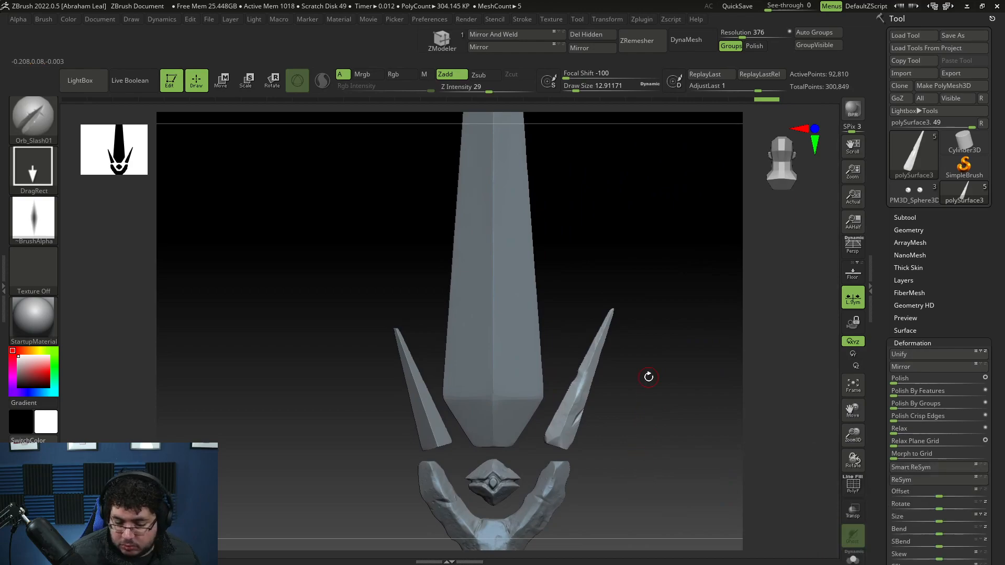
{"action": "left_click_drag", "start_coordinate": [592, 409], "coordinate": [611, 427], "text": "alt"}
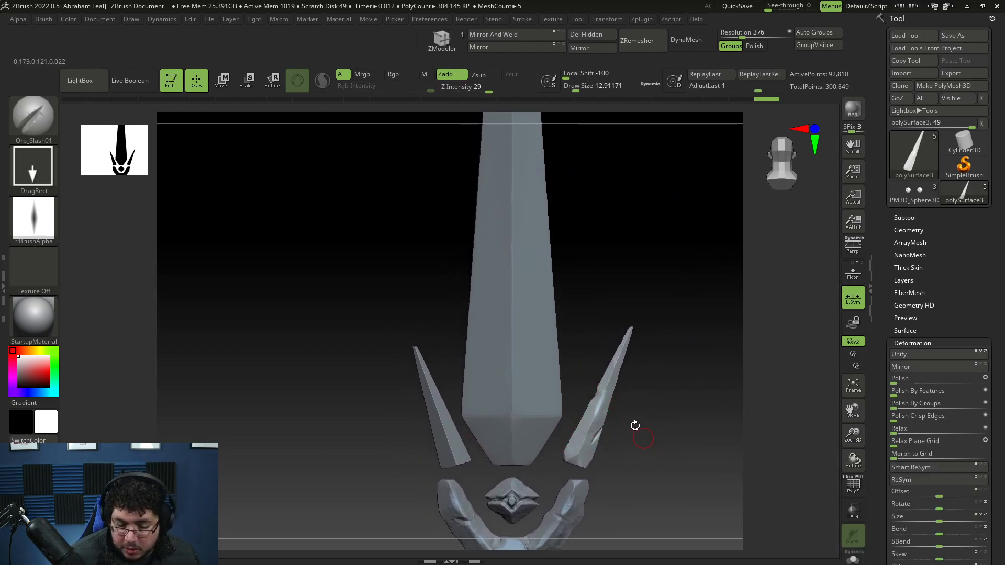
Make the left spike active, turn off its DynaMesh and subdivide its mesh for finer detail.
{"action": "left_click", "coordinate": [454, 457], "text": "alt"}
{"action": "left_click_drag", "start_coordinate": [402, 481], "coordinate": [413, 512], "text": "alt"}
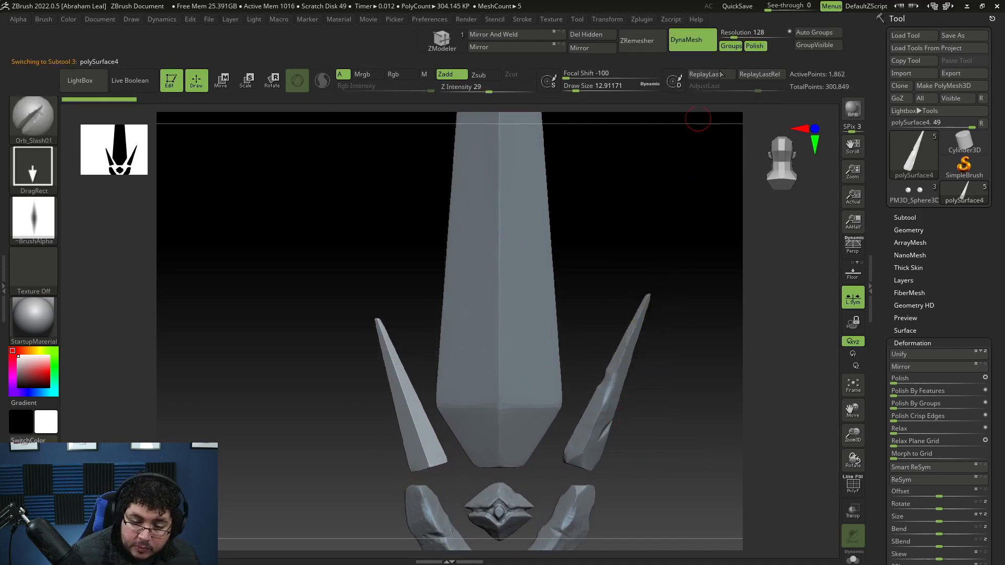
{"action": "left_click", "coordinate": [701, 52]}
{"action": "left_click_drag", "start_coordinate": [654, 427], "coordinate": [697, 407]}
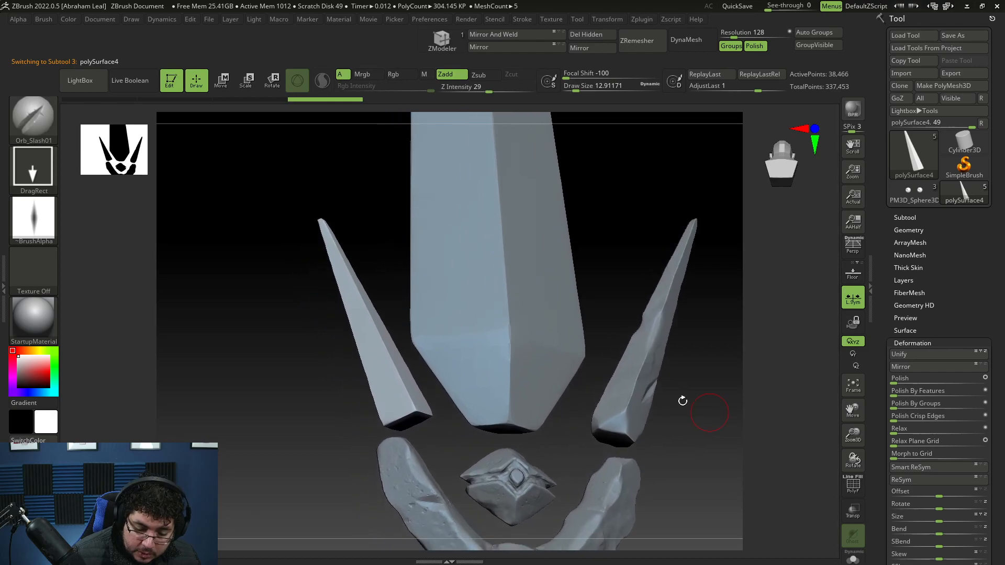
Trim the left spike's wide lower end with TrimDynamic at a draw size of about 23.3, undoing the last stroke.
{"action": "key", "text": "b"}
{"action": "key", "text": "t"}
{"action": "key", "text": "d"}
{"action": "key", "text": "space"}
{"action": "key", "text": "space"}
{"action": "left_click", "coordinate": [413, 381]}
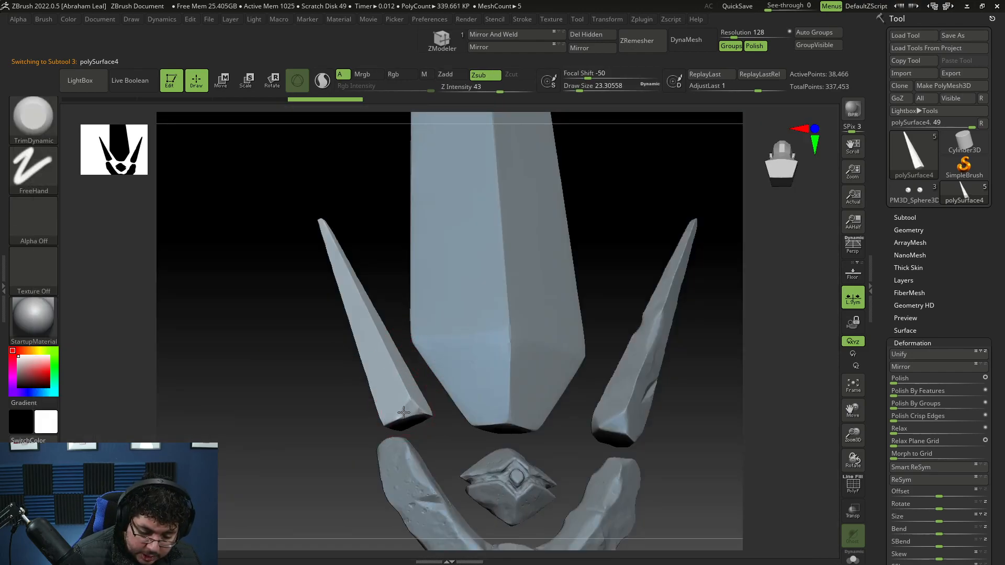
{"action": "left_click_drag", "start_coordinate": [350, 246], "coordinate": [371, 332]}
{"action": "right_click_drag", "start_coordinate": [365, 380], "coordinate": [390, 397]}
{"action": "left_click_drag", "start_coordinate": [376, 397], "coordinate": [379, 389]}
{"action": "key", "text": "ctrl+z"}
Reduce the TrimDynamic draw size to about 15.6 and chip the left spike's long edge and lower corner.
{"action": "key", "text": "space"}
{"action": "left_click_drag", "start_coordinate": [386, 321], "coordinate": [378, 321]}
{"action": "left_click_drag", "start_coordinate": [373, 377], "coordinate": [371, 385]}
{"action": "right_click_drag", "start_coordinate": [371, 385], "coordinate": [350, 394]}
{"action": "key", "text": "space"}
{"action": "left_click_drag", "start_coordinate": [337, 401], "coordinate": [341, 401]}
{"action": "mouse_move", "coordinate": [341, 401]}
{"action": "right_mouse_down"}
{"action": "mouse_move", "coordinate": [413, 425]}
{"action": "mouse_move", "coordinate": [390, 413]}
{"action": "right_mouse_up"}
{"action": "left_click_drag", "start_coordinate": [388, 414], "coordinate": [396, 418]}
{"action": "mouse_move", "coordinate": [396, 418]}
{"action": "right_mouse_down"}
{"action": "mouse_move", "coordinate": [416, 425]}
{"action": "mouse_move", "coordinate": [393, 407]}
{"action": "right_mouse_up"}
{"action": "left_click_drag", "start_coordinate": [392, 407], "coordinate": [394, 415]}
Trim more chips around the left spike's lower end and along its adjoining edges.
{"action": "right_click_drag", "start_coordinate": [403, 414], "coordinate": [378, 414]}
{"action": "left_click_drag", "start_coordinate": [392, 415], "coordinate": [390, 406]}
{"action": "right_click_drag", "start_coordinate": [390, 406], "coordinate": [421, 397]}
{"action": "left_click_drag", "start_coordinate": [369, 432], "coordinate": [360, 409]}
{"action": "right_click_drag", "start_coordinate": [360, 409], "coordinate": [377, 412]}
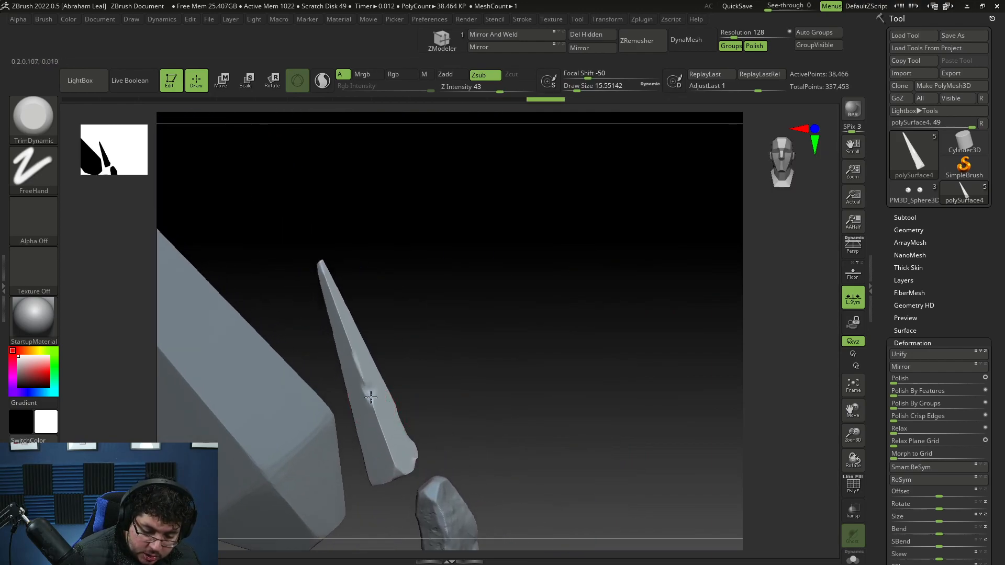
{"action": "left_click_drag", "start_coordinate": [379, 418], "coordinate": [383, 414]}
{"action": "right_click_drag", "start_coordinate": [384, 415], "coordinate": [500, 330]}
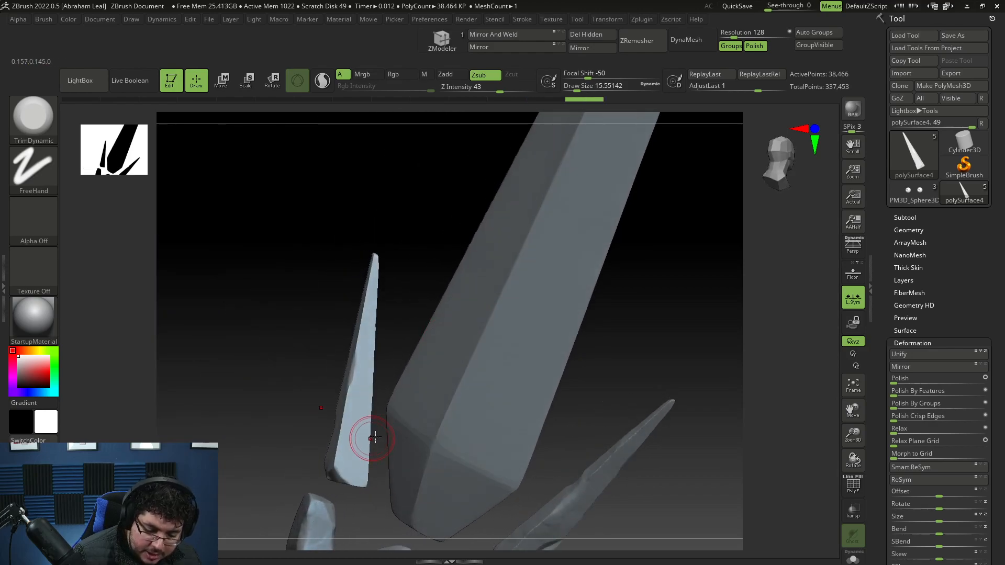
Chip the remaining long edges of the left spike from the side and back, undoing the last stroke.
{"action": "right_click_drag", "start_coordinate": [370, 437], "coordinate": [366, 424]}
{"action": "left_click_drag", "start_coordinate": [371, 411], "coordinate": [367, 415]}
{"action": "mouse_move", "coordinate": [367, 415]}
{"action": "right_mouse_down"}
{"action": "mouse_move", "coordinate": [455, 372]}
{"action": "mouse_move", "coordinate": [379, 361]}
{"action": "right_mouse_up"}
{"action": "left_click_drag", "start_coordinate": [386, 363], "coordinate": [399, 369]}
{"action": "right_click_drag", "start_coordinate": [399, 368], "coordinate": [393, 360]}
{"action": "key", "text": "ctrl+z"}
Carve the notch on the left spike's inner edge with ClayBuildup at a draw size of about 8.4.
{"action": "key", "text": "b"}
{"action": "key", "text": "c"}
{"action": "key", "text": "b"}
{"action": "key", "text": "space"}
{"action": "key", "text": "space"}
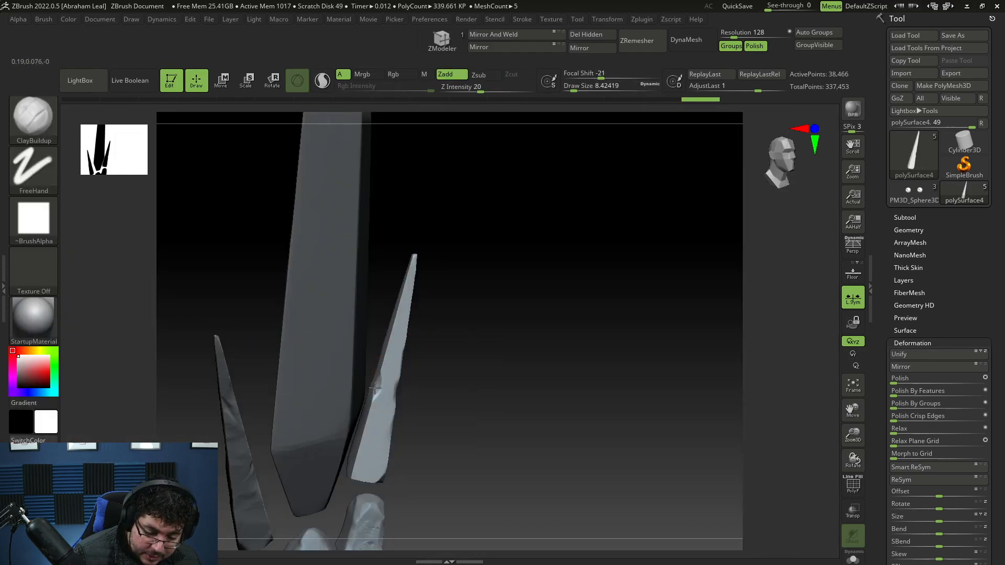
{"action": "right_click_drag", "start_coordinate": [377, 383], "coordinate": [408, 325]}
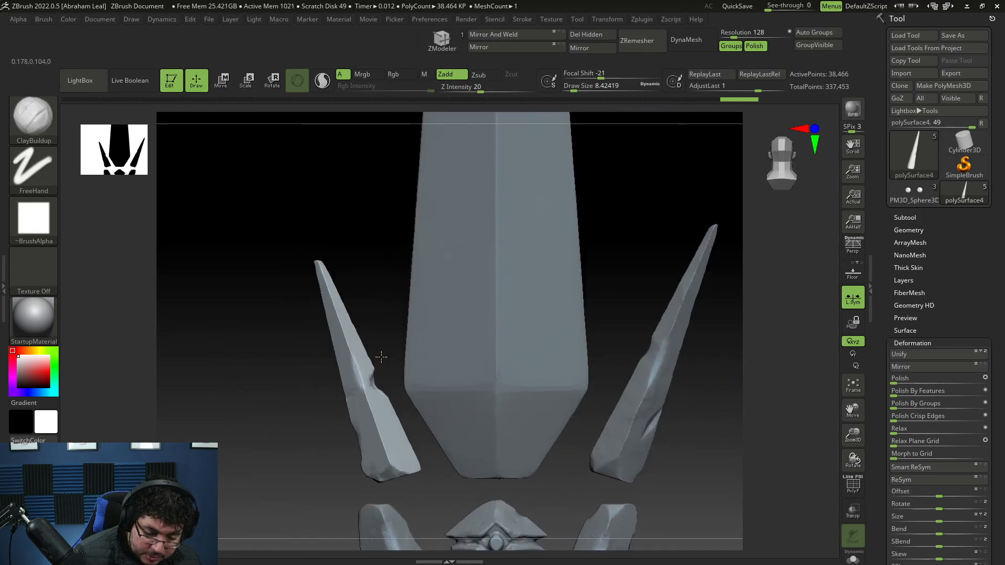
{"action": "right_click_drag", "start_coordinate": [650, 422], "coordinate": [532, 353]}
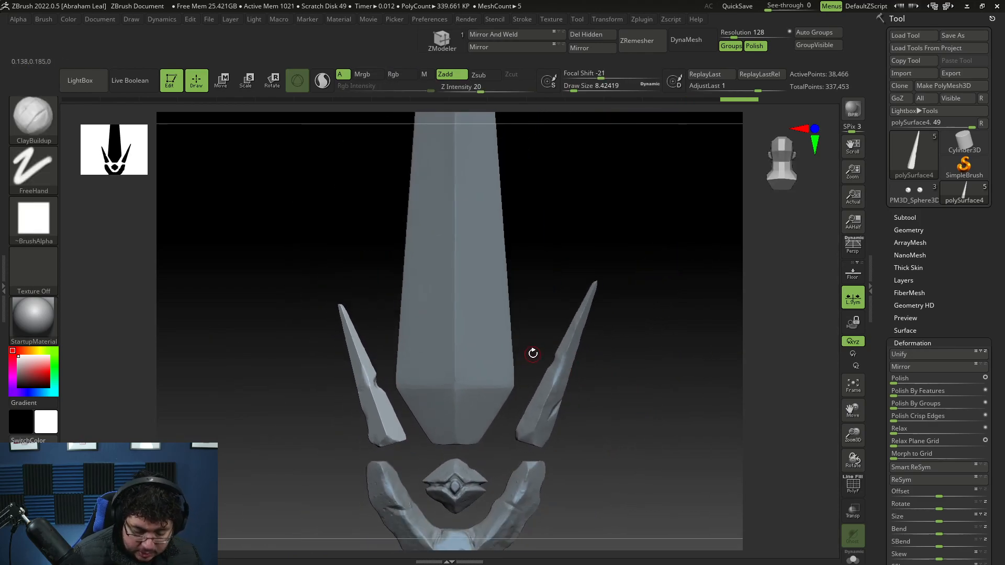
Load the Orb_Rock_Detail brush and stamp rock texture over the left spike's faces.
{"action": "key", "text": "comma"}
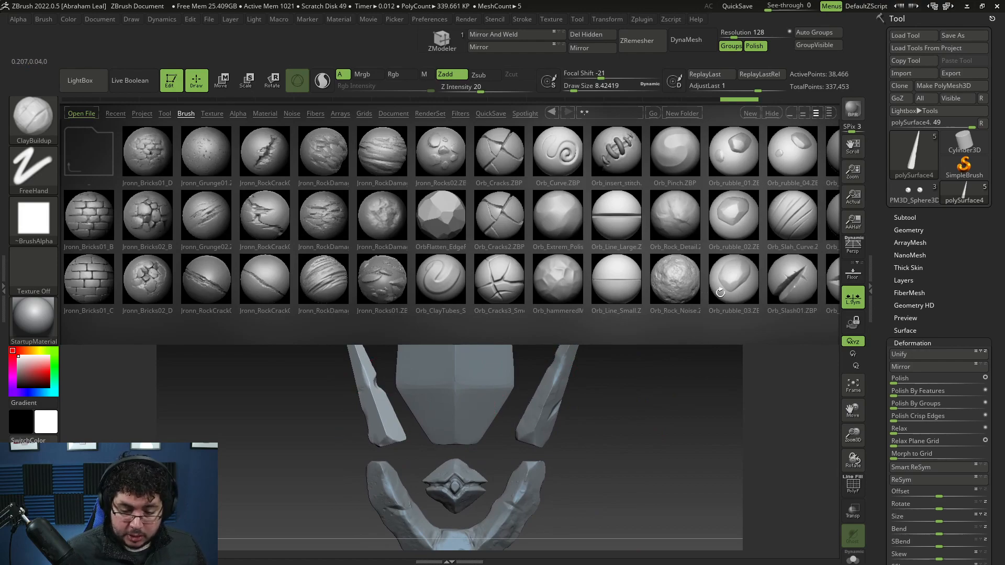
{"action": "left_click", "coordinate": [688, 226]}
{"action": "double_click", "coordinate": [678, 213]}
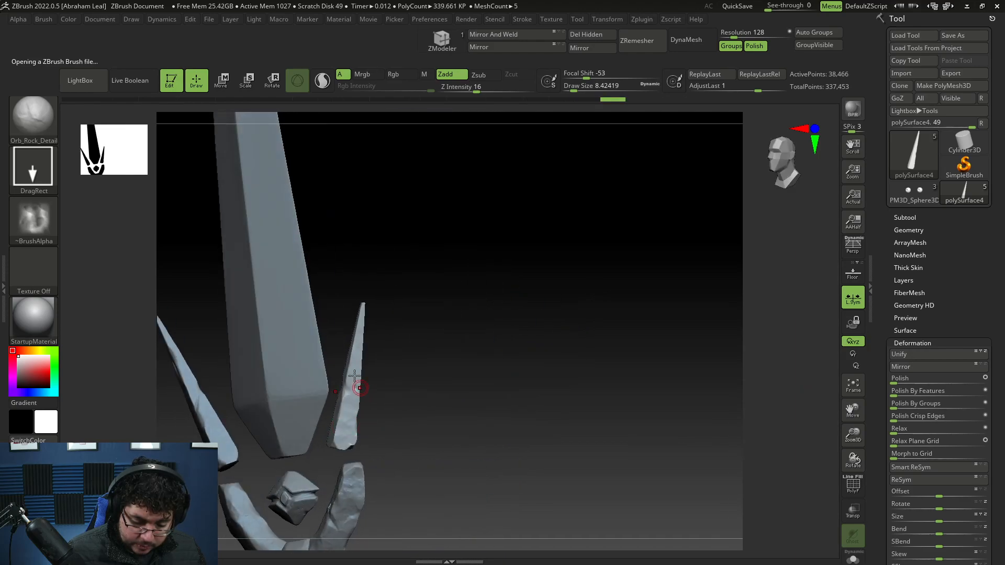
{"action": "left_click_drag", "start_coordinate": [390, 349], "coordinate": [445, 398]}
{"action": "left_click_drag", "start_coordinate": [620, 428], "coordinate": [550, 383], "text": "alt"}
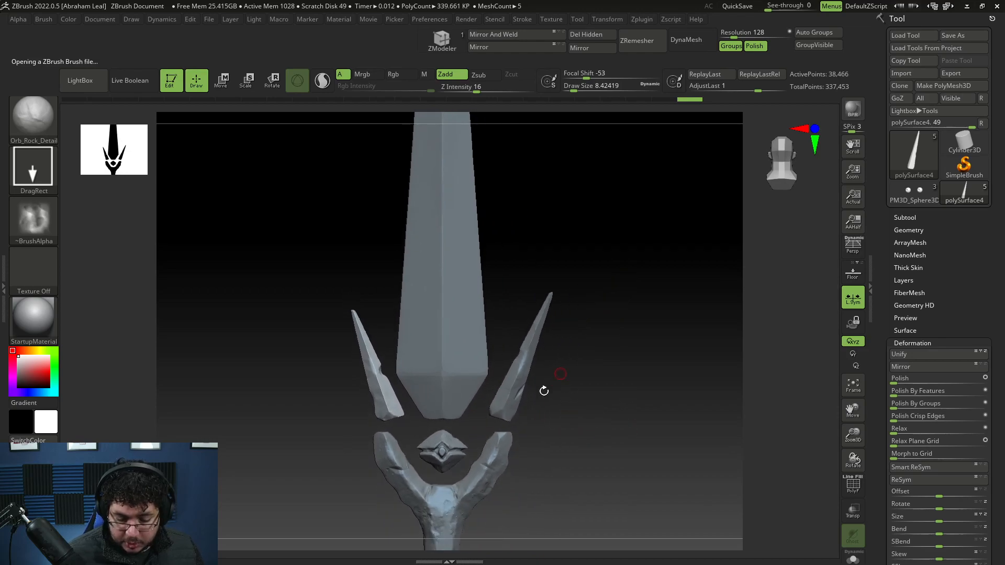
{"action": "left_click_drag", "start_coordinate": [586, 431], "coordinate": [594, 442]}
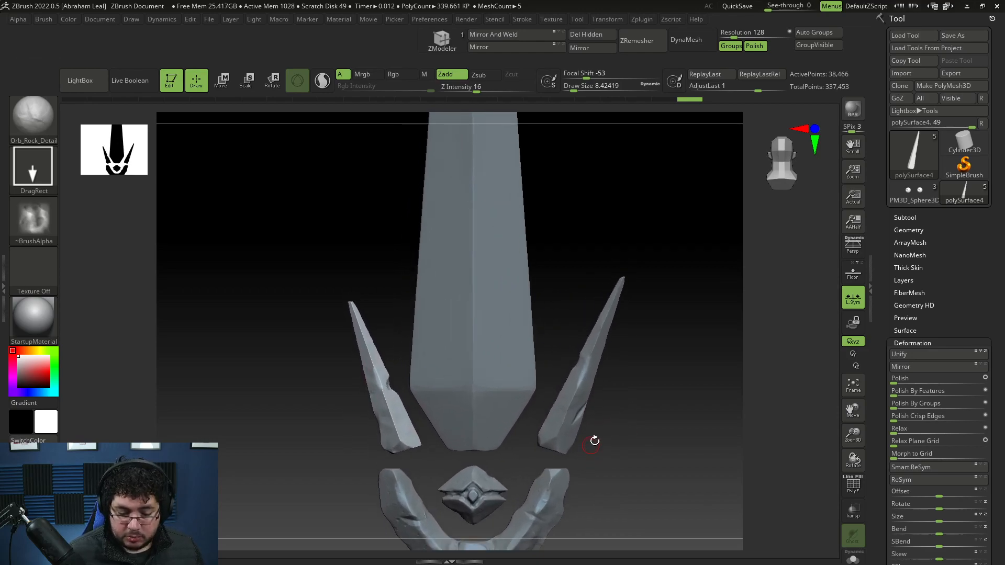
Load the Jronn_Grunge01 brush and stamp grunge texture on the left spike's lower end.
{"action": "key", "text": "comma"}
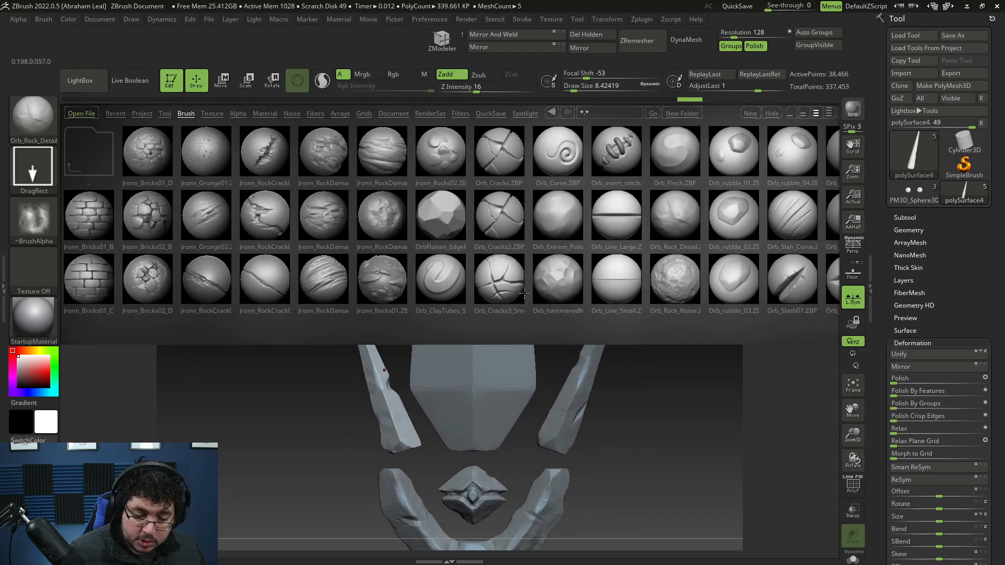
{"action": "double_click", "coordinate": [201, 154]}
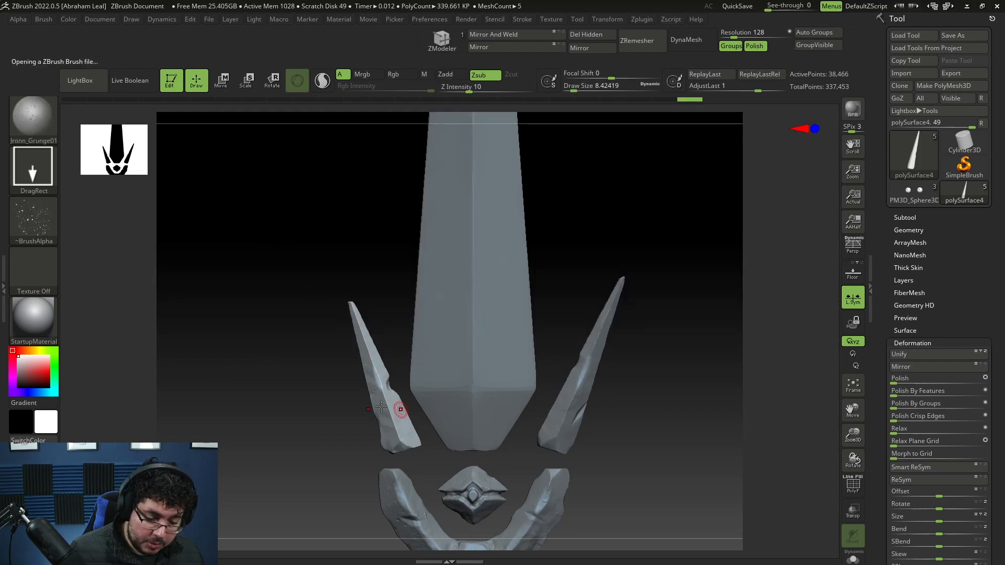
{"action": "left_click_drag", "start_coordinate": [406, 444], "coordinate": [480, 448]}
Make the sword blade the active subtool and isolate it by hiding all other parts.
{"action": "key", "text": "f"}
{"action": "left_click_drag", "start_coordinate": [476, 404], "coordinate": [522, 419]}
{"action": "left_click", "coordinate": [453, 366], "text": "alt"}
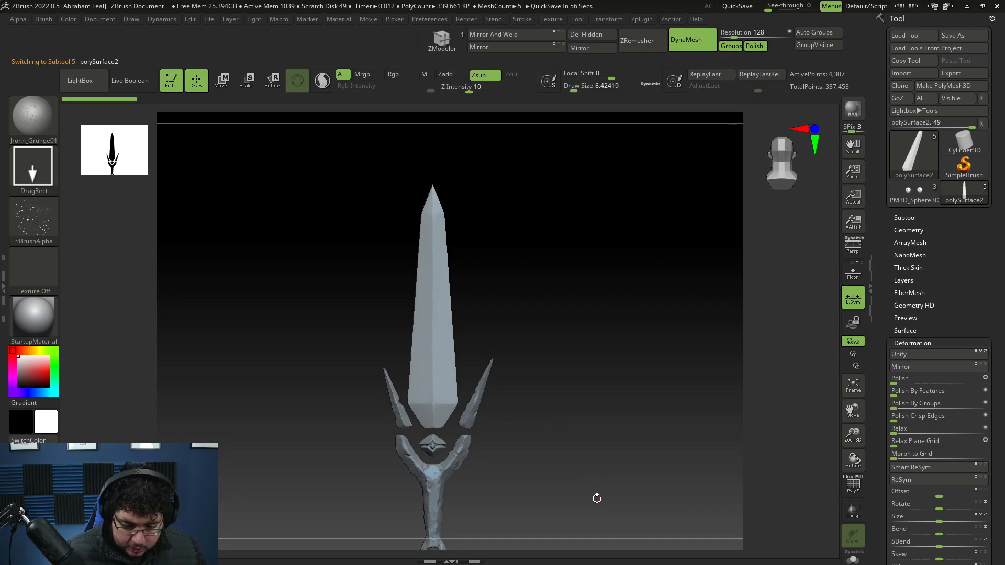
{"action": "left_click_drag", "start_coordinate": [531, 298], "coordinate": [530, 347], "text": "alt"}
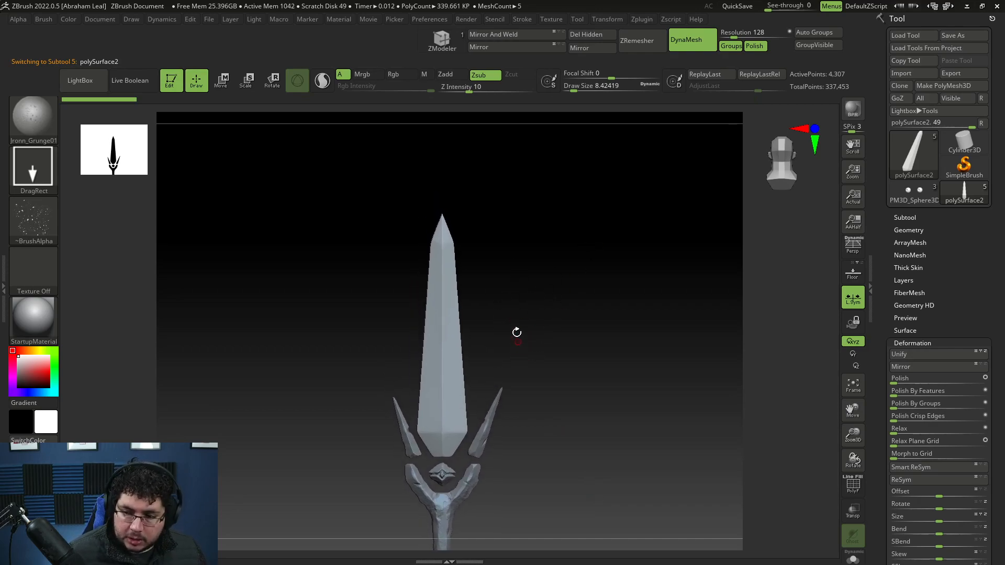
{"action": "left_click_drag", "start_coordinate": [523, 289], "coordinate": [483, 325], "text": "alt"}
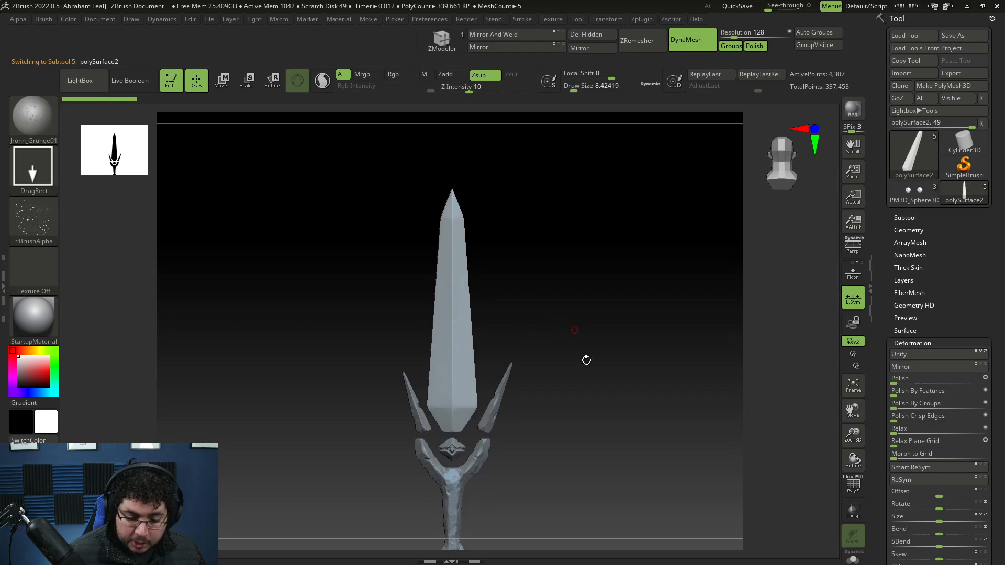
{"action": "left_click_drag", "start_coordinate": [581, 347], "coordinate": [811, 483], "text": "alt"}
{"action": "left_click", "coordinate": [858, 560]}
{"action": "left_click_drag", "start_coordinate": [608, 419], "coordinate": [556, 384], "text": "alt"}
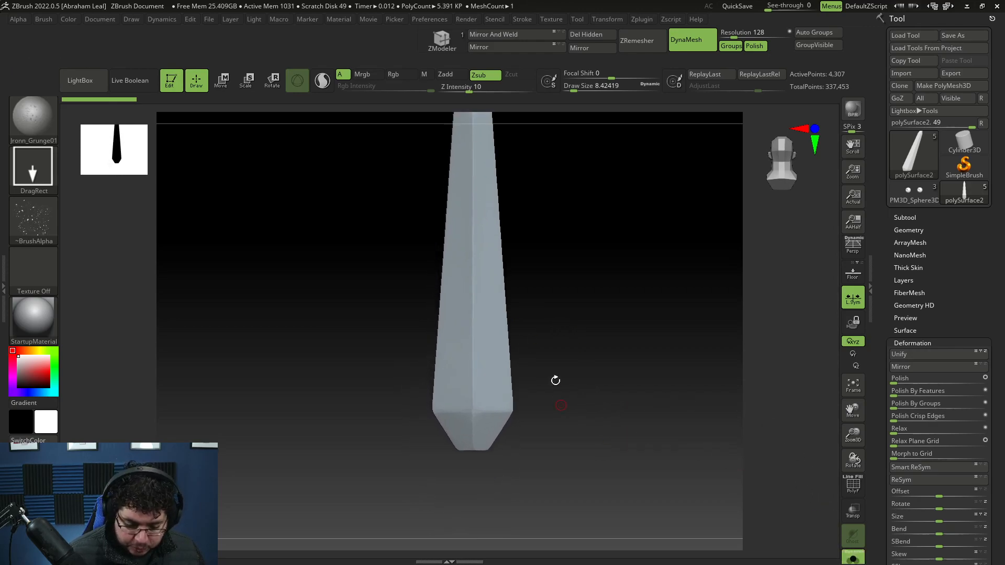
Remesh the blade with DynaMesh at resolution 464 with Polish turned off.
{"action": "left_click", "coordinate": [744, 37]}
{"action": "left_click_drag", "start_coordinate": [623, 278], "coordinate": [633, 396], "text": "ctrl"}
{"action": "left_click_drag", "start_coordinate": [639, 393], "coordinate": [644, 367]}
{"action": "left_click", "coordinate": [759, 51]}
{"action": "left_click_drag", "start_coordinate": [635, 256], "coordinate": [630, 335], "text": "ctrl"}
{"action": "left_click_drag", "start_coordinate": [634, 380], "coordinate": [609, 424]}
Chip the edges of the blade's tapered lower end using TrimDynamic at a draw size of about 30.7.
{"action": "key", "text": "b"}
{"action": "key", "text": "t"}
{"action": "key", "text": "d"}
{"action": "key", "text": "space"}
{"action": "mouse_move", "coordinate": [598, 347]}
{"action": "left_mouse_down"}
{"action": "mouse_move", "coordinate": [621, 341]}
{"action": "mouse_move", "coordinate": [621, 357]}
{"action": "mouse_move", "coordinate": [633, 317]}
{"action": "mouse_move", "coordinate": [618, 341]}
{"action": "left_mouse_up"}
{"action": "key", "text": "space"}
{"action": "key", "text": "space"}
{"action": "left_click_drag", "start_coordinate": [554, 325], "coordinate": [550, 318]}
{"action": "mouse_move", "coordinate": [455, 445]}
{"action": "left_mouse_down"}
{"action": "mouse_move", "coordinate": [478, 459]}
{"action": "mouse_move", "coordinate": [464, 446]}
{"action": "left_mouse_up"}
{"action": "mouse_move", "coordinate": [438, 494]}
{"action": "left_mouse_down"}
{"action": "mouse_move", "coordinate": [461, 472]}
{"action": "mouse_move", "coordinate": [439, 406]}
{"action": "left_mouse_up"}
{"action": "right_click_drag", "start_coordinate": [440, 405], "coordinate": [503, 403]}
{"action": "left_click_drag", "start_coordinate": [471, 454], "coordinate": [472, 440]}
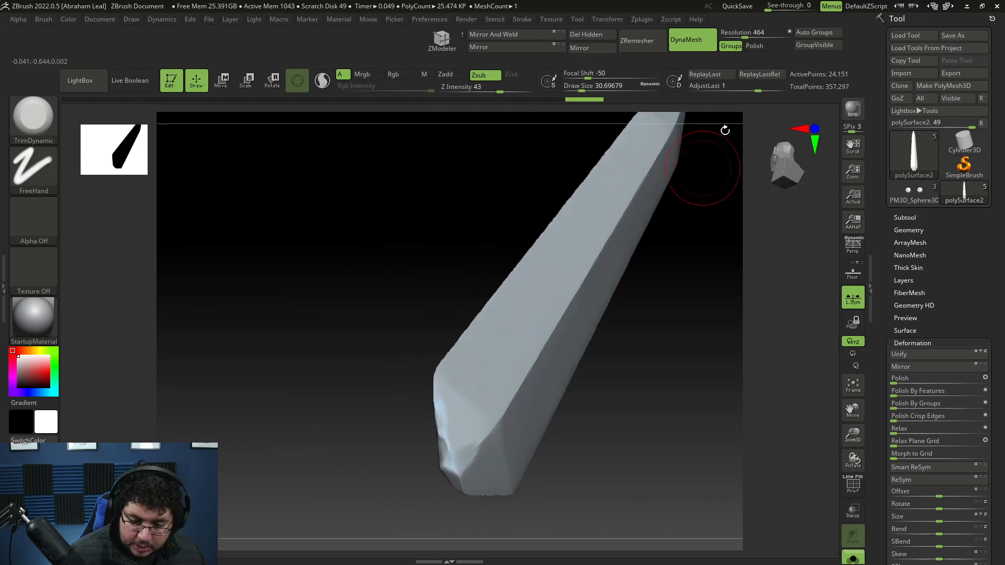
Raise the DynaMesh resolution to 816 and remesh the blade.
{"action": "left_click", "coordinate": [752, 36]}
{"action": "left_click_drag", "start_coordinate": [672, 294], "coordinate": [666, 368], "text": "ctrl"}
{"action": "left_click_drag", "start_coordinate": [630, 440], "coordinate": [634, 406]}
Cut deeper chips into the blade's lower end on one side with TrimDynamic and remesh the blade.
{"action": "left_click_drag", "start_coordinate": [486, 434], "coordinate": [459, 482]}
{"action": "mouse_move", "coordinate": [463, 520]}
{"action": "left_mouse_down"}
{"action": "mouse_move", "coordinate": [473, 471]}
{"action": "mouse_move", "coordinate": [458, 480]}
{"action": "mouse_move", "coordinate": [447, 466]}
{"action": "left_mouse_up"}
{"action": "left_click_drag", "start_coordinate": [533, 385], "coordinate": [512, 455]}
{"action": "left_click_drag", "start_coordinate": [467, 518], "coordinate": [509, 408]}
{"action": "mouse_move", "coordinate": [457, 486]}
{"action": "left_mouse_down"}
{"action": "mouse_move", "coordinate": [454, 467]}
{"action": "mouse_move", "coordinate": [468, 473]}
{"action": "left_mouse_up"}
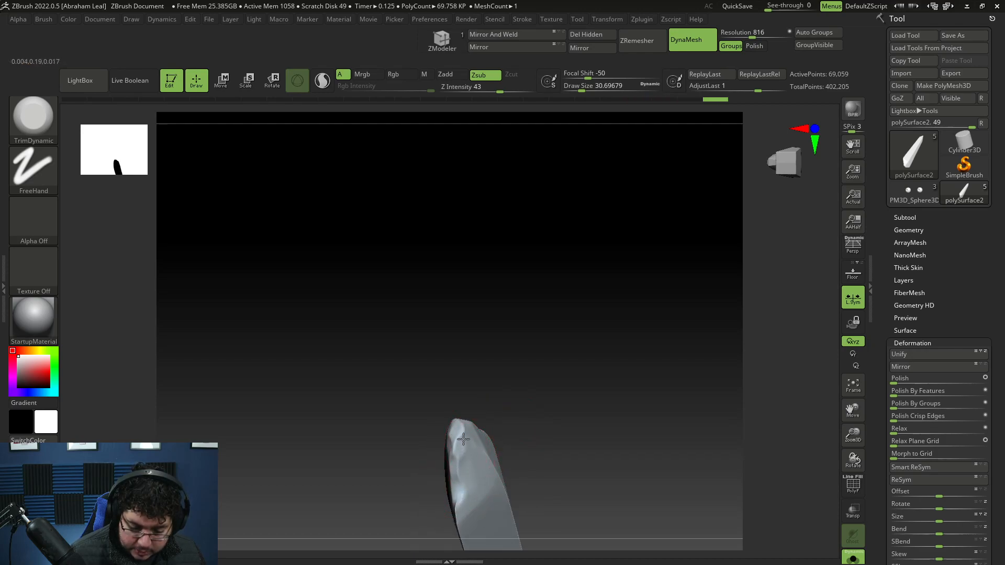
{"action": "left_click_drag", "start_coordinate": [500, 410], "coordinate": [474, 470]}
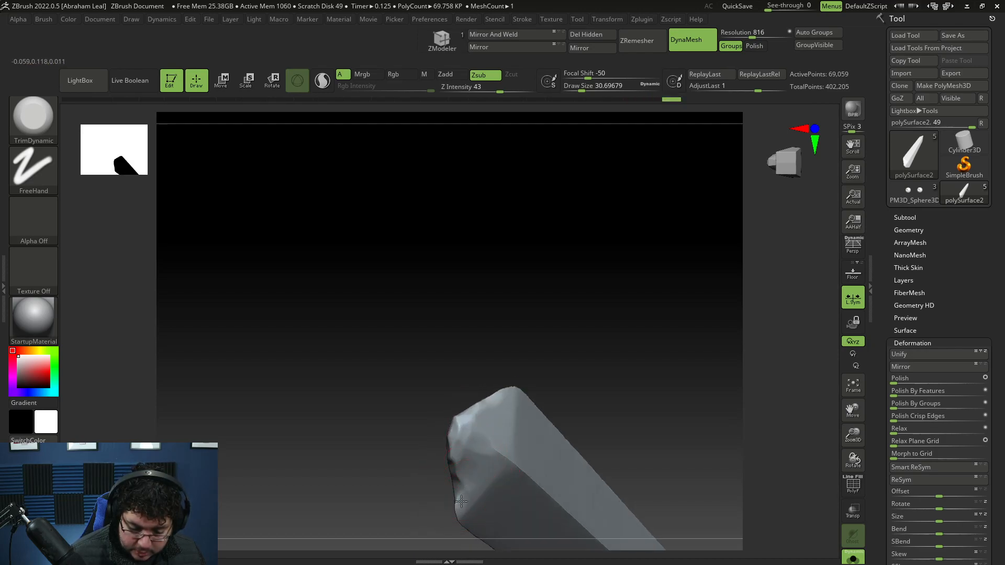
{"action": "left_click_drag", "start_coordinate": [436, 521], "coordinate": [548, 451]}
{"action": "left_click_drag", "start_coordinate": [550, 446], "coordinate": [581, 421], "text": "ctrl"}
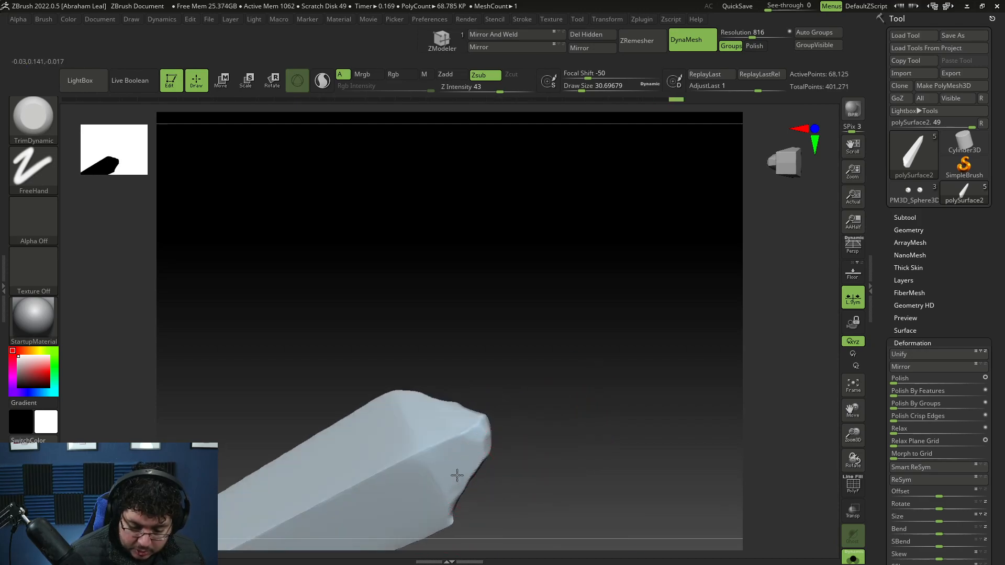
Trim the opposite side of the blade's lower end and soften the ridge where the taper begins.
{"action": "mouse_move", "coordinate": [445, 450]}
{"action": "left_mouse_down"}
{"action": "mouse_move", "coordinate": [451, 436]}
{"action": "mouse_move", "coordinate": [469, 437]}
{"action": "left_mouse_up"}
{"action": "mouse_move", "coordinate": [514, 416]}
{"action": "left_mouse_down"}
{"action": "mouse_move", "coordinate": [509, 437]}
{"action": "mouse_move", "coordinate": [443, 423]}
{"action": "left_mouse_up"}
{"action": "mouse_move", "coordinate": [514, 416]}
{"action": "left_mouse_down"}
{"action": "mouse_move", "coordinate": [529, 447]}
{"action": "mouse_move", "coordinate": [550, 455]}
{"action": "mouse_move", "coordinate": [526, 430]}
{"action": "mouse_move", "coordinate": [461, 422]}
{"action": "mouse_move", "coordinate": [460, 412]}
{"action": "left_mouse_up"}
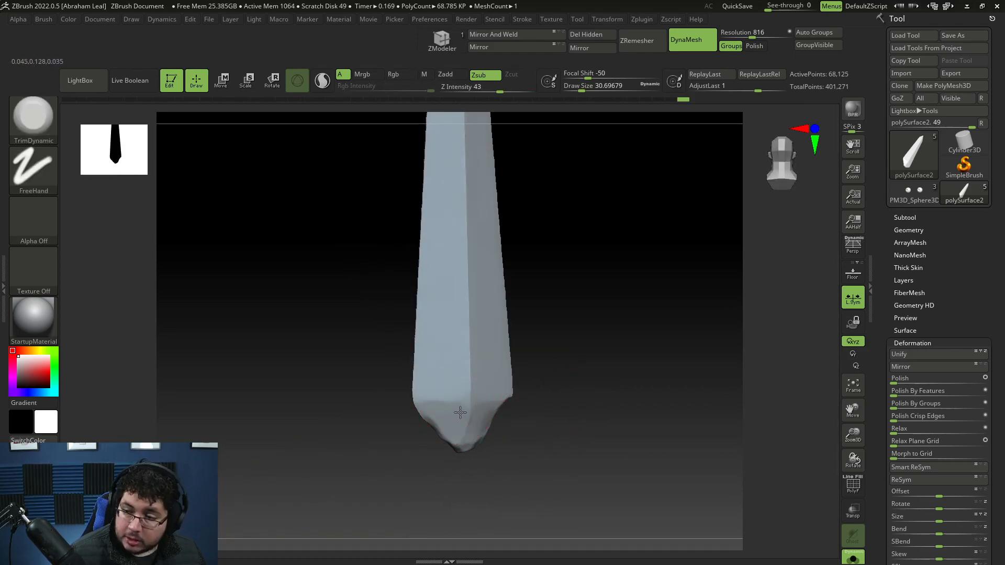
{"action": "left_click_drag", "start_coordinate": [537, 356], "coordinate": [525, 442], "text": "alt"}
{"action": "left_click_drag", "start_coordinate": [457, 468], "coordinate": [457, 492]}
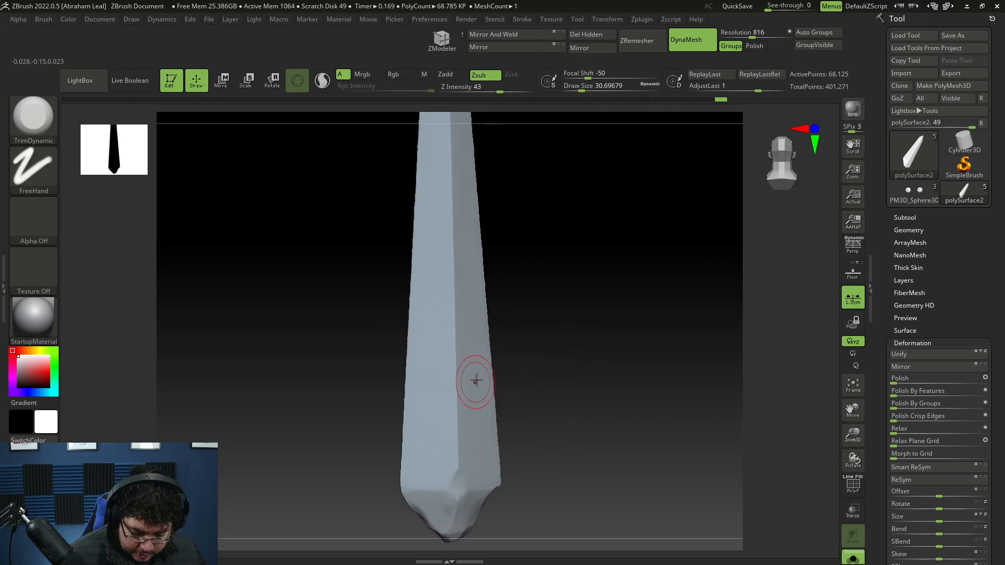
{"action": "key", "text": "b"}
{"action": "key", "text": "c"}
{"action": "key", "text": "b"}
{"action": "key", "text": "space"}
{"action": "left_click_drag", "start_coordinate": [494, 349], "coordinate": [490, 348]}
{"action": "left_click_drag", "start_coordinate": [554, 323], "coordinate": [561, 323]}
{"action": "mouse_move", "coordinate": [561, 324]}
{"action": "left_mouse_down", "text": "alt"}
{"action": "mouse_move", "coordinate": [548, 330]}
{"action": "mouse_move", "coordinate": [557, 331]}
{"action": "left_mouse_up", "text": "alt"}
{"action": "mouse_move", "coordinate": [541, 424]}
{"action": "left_mouse_down"}
{"action": "mouse_move", "coordinate": [549, 390]}
{"action": "mouse_move", "coordinate": [554, 415]}
{"action": "left_mouse_up"}
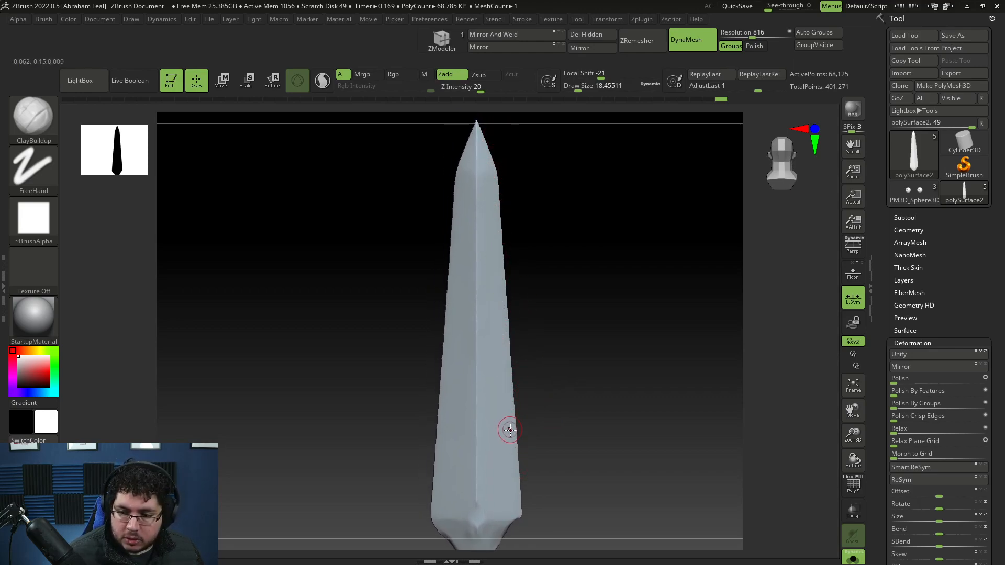
{"action": "left_click_drag", "start_coordinate": [543, 332], "coordinate": [563, 427]}
{"action": "key", "text": "space"}
{"action": "left_click_drag", "start_coordinate": [477, 209], "coordinate": [473, 210]}
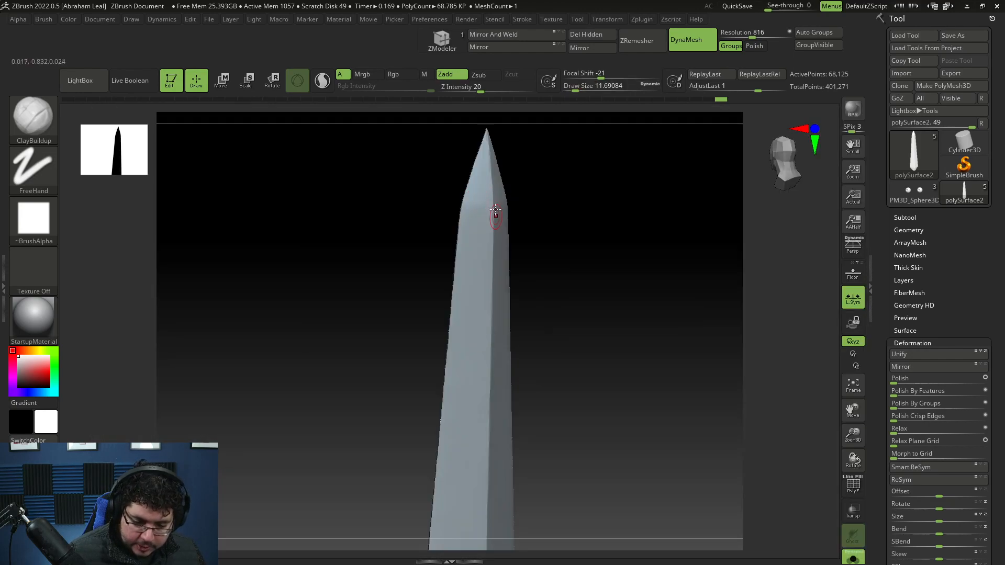
Nick the blade's central ridge near the tip using TrimDynamic at a draw size of about 12.9.
{"action": "key", "text": "b"}
{"action": "key", "text": "t"}
{"action": "key", "text": "d"}
{"action": "key", "text": "space"}
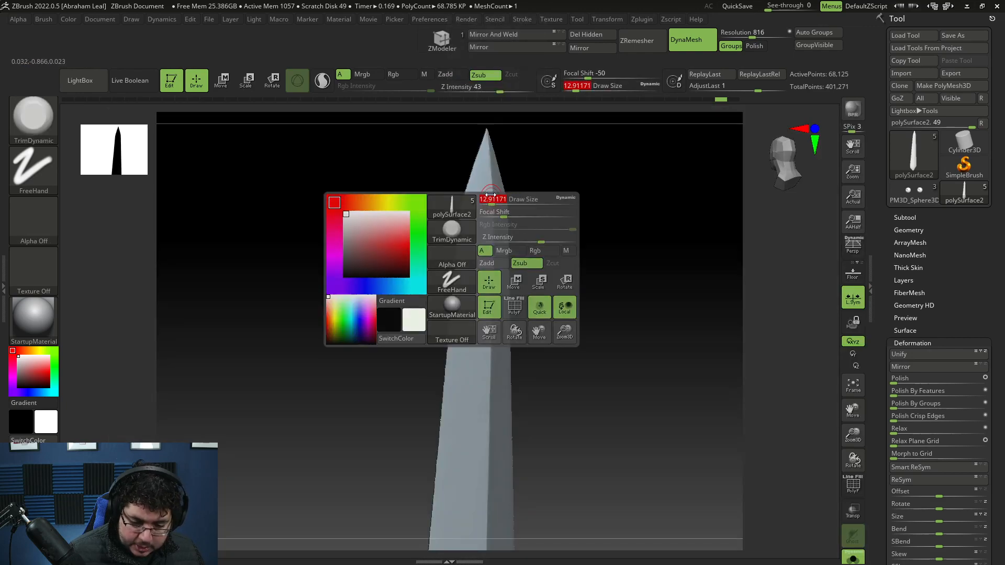
{"action": "left_click_drag", "start_coordinate": [492, 181], "coordinate": [494, 198]}
{"action": "left_click_drag", "start_coordinate": [523, 197], "coordinate": [516, 202]}
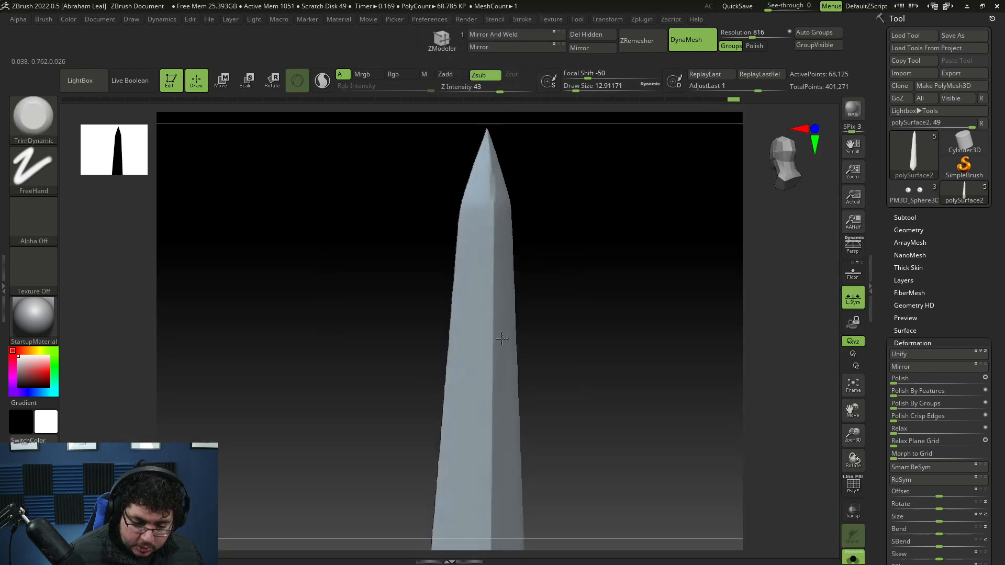
{"action": "left_click_drag", "start_coordinate": [499, 328], "coordinate": [548, 289]}
Nick the central ridge along the blade's full length using TrimDynamic at a draw size of about 25.
{"action": "key", "text": "space"}
{"action": "left_click_drag", "start_coordinate": [506, 374], "coordinate": [514, 374]}
{"action": "mouse_move", "coordinate": [497, 446]}
{"action": "left_mouse_down"}
{"action": "mouse_move", "coordinate": [499, 431]}
{"action": "mouse_move", "coordinate": [497, 471]}
{"action": "left_mouse_up"}
{"action": "mouse_move", "coordinate": [567, 293]}
{"action": "left_mouse_down", "text": "alt"}
{"action": "mouse_move", "coordinate": [567, 356]}
{"action": "mouse_move", "coordinate": [567, 285]}
{"action": "left_mouse_up", "text": "alt"}
{"action": "left_click_drag", "start_coordinate": [486, 415], "coordinate": [492, 413]}
{"action": "left_click_drag", "start_coordinate": [500, 329], "coordinate": [499, 342], "text": "alt"}
{"action": "left_click_drag", "start_coordinate": [491, 369], "coordinate": [492, 375]}
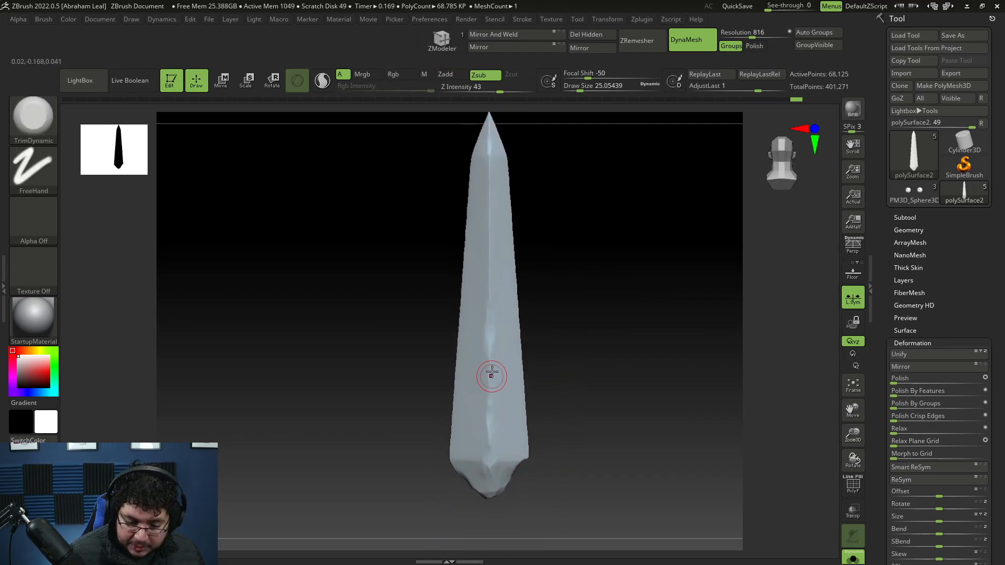
{"action": "left_click_drag", "start_coordinate": [487, 307], "coordinate": [486, 177]}
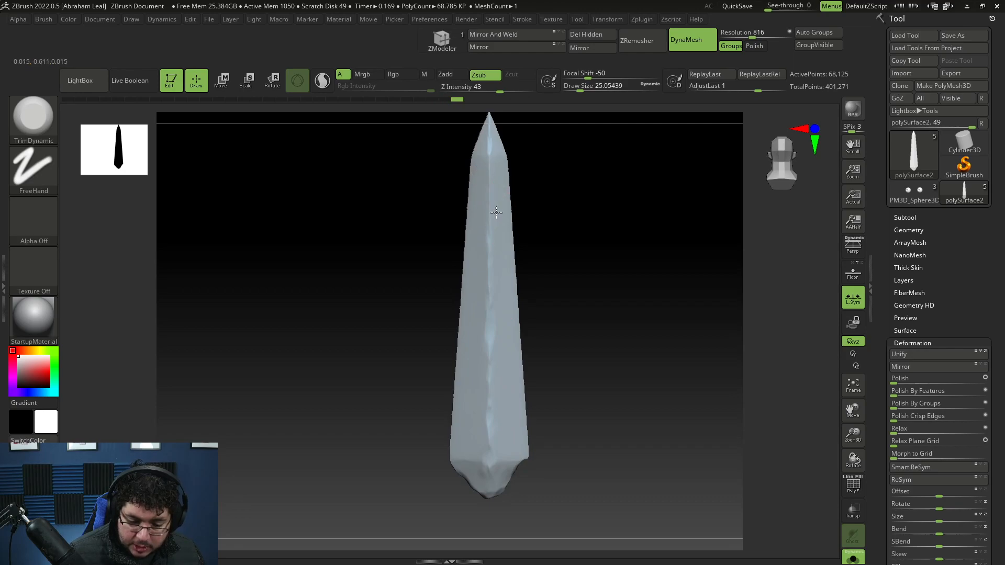
Gouge small pits into both lower faces and the upper face of the blade using ClayBuildup at a draw size of about 10.5.
{"action": "left_click_drag", "start_coordinate": [570, 269], "coordinate": [589, 330], "text": "alt"}
{"action": "left_click_drag", "start_coordinate": [558, 395], "coordinate": [571, 359]}
{"action": "key", "text": "b"}
{"action": "key", "text": "c"}
{"action": "key", "text": "b"}
{"action": "key", "text": "space"}
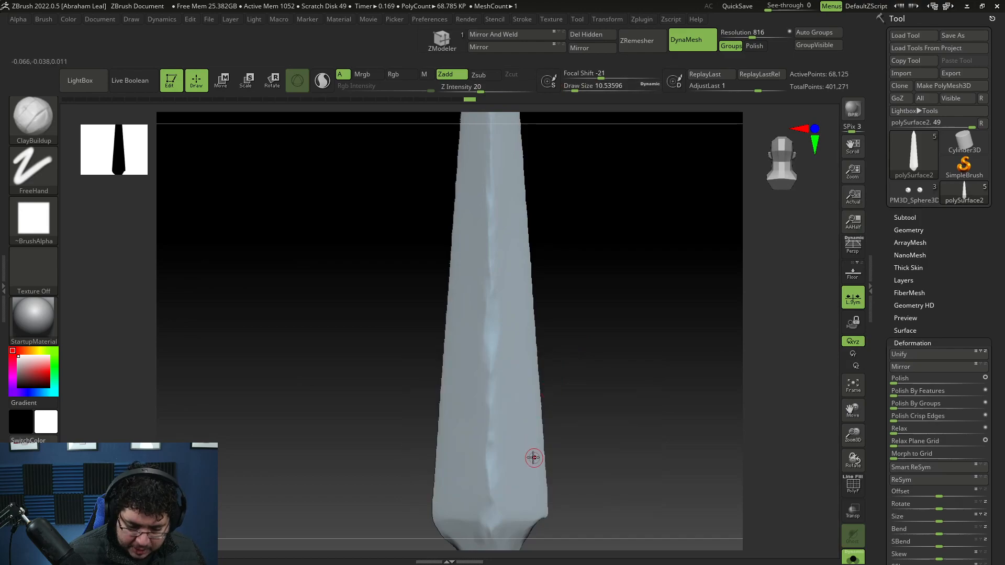
{"action": "left_click_drag", "start_coordinate": [524, 458], "coordinate": [520, 465]}
{"action": "key", "text": "shift"}
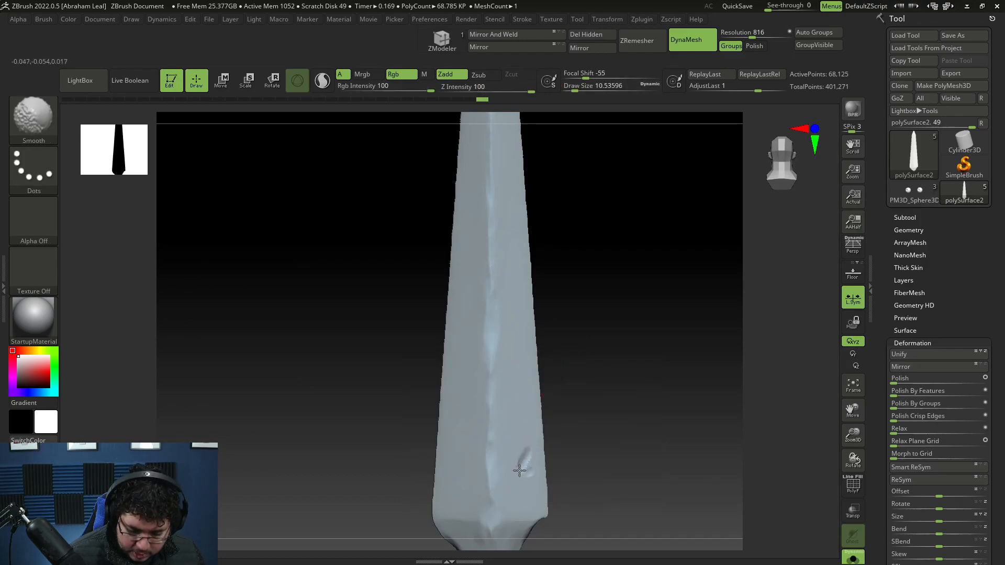
{"action": "left_click_drag", "start_coordinate": [554, 433], "coordinate": [568, 454]}
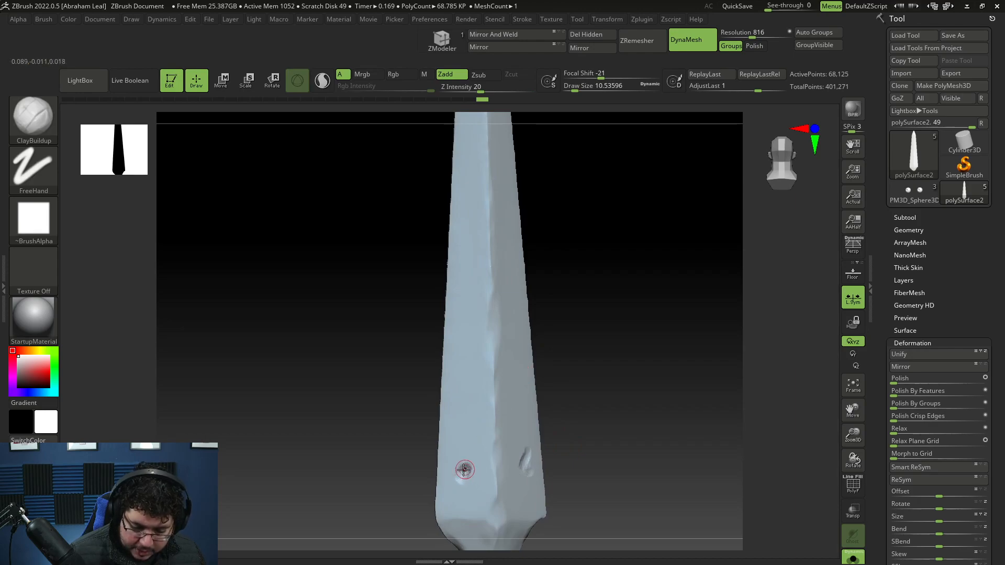
{"action": "left_click_drag", "start_coordinate": [560, 402], "coordinate": [551, 372]}
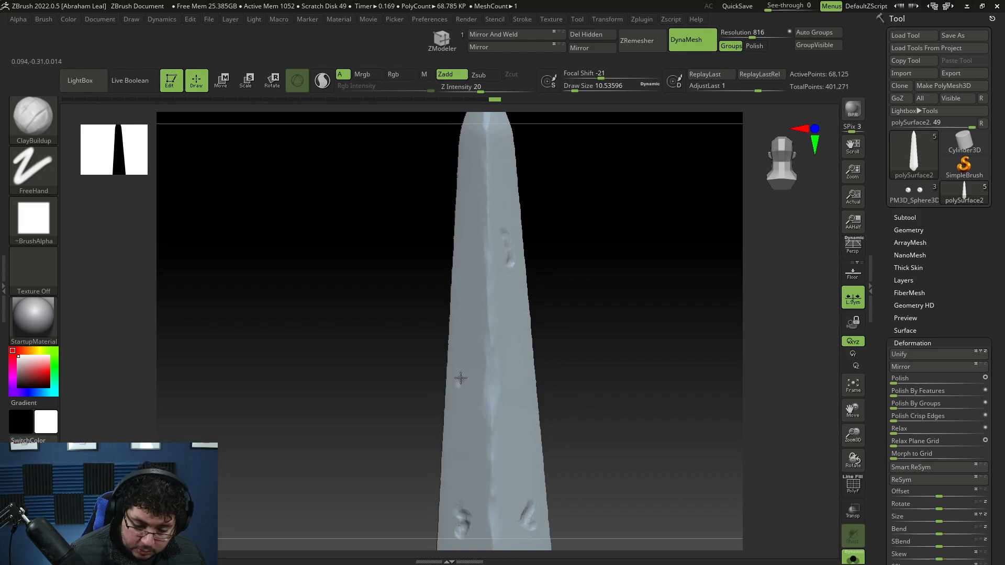
Soften the pits on the blade's upper face with TrimDynamic.
{"action": "key", "text": "b"}
{"action": "key", "text": "t"}
{"action": "key", "text": "d"}
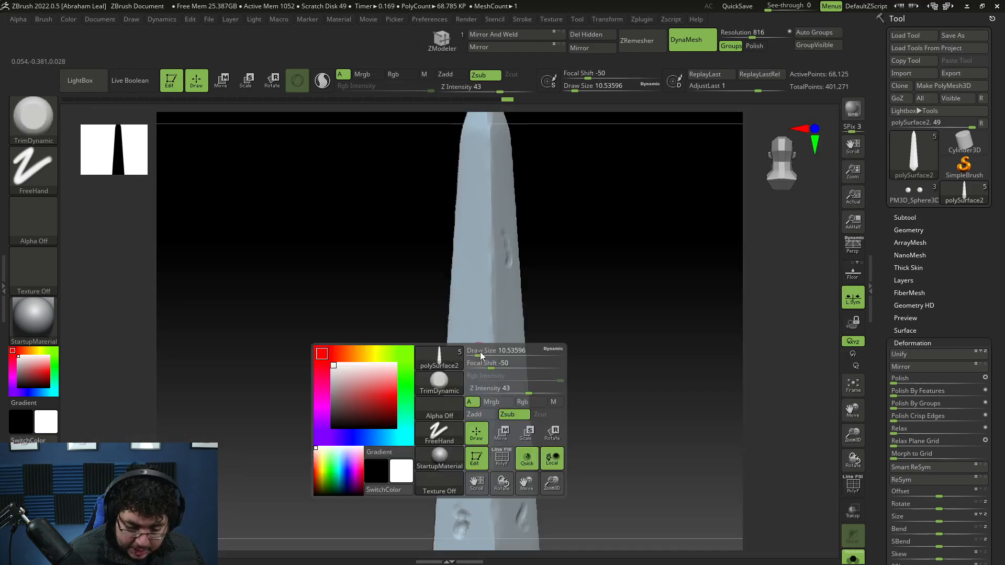
{"action": "left_click_drag", "start_coordinate": [461, 355], "coordinate": [466, 375]}
{"action": "left_click_drag", "start_coordinate": [573, 341], "coordinate": [555, 335]}
{"action": "left_click_drag", "start_coordinate": [510, 245], "coordinate": [509, 234]}
Flatten the blade faces around the lower and middle pits using TrimDynamic at a draw size of about 36.9.
{"action": "left_click_drag", "start_coordinate": [584, 372], "coordinate": [568, 245], "text": "alt"}
{"action": "left_click_drag", "start_coordinate": [568, 256], "coordinate": [547, 262]}
{"action": "mouse_move", "coordinate": [512, 384]}
{"action": "left_mouse_down"}
{"action": "mouse_move", "coordinate": [500, 366]}
{"action": "mouse_move", "coordinate": [497, 398]}
{"action": "left_mouse_up"}
{"action": "mouse_move", "coordinate": [549, 365]}
{"action": "left_mouse_down"}
{"action": "mouse_move", "coordinate": [565, 363]}
{"action": "mouse_move", "coordinate": [431, 385]}
{"action": "mouse_move", "coordinate": [441, 378]}
{"action": "left_mouse_up"}
{"action": "left_click_drag", "start_coordinate": [555, 389], "coordinate": [513, 388]}
{"action": "left_click_drag", "start_coordinate": [442, 358], "coordinate": [463, 419]}
{"action": "mouse_move", "coordinate": [549, 357]}
{"action": "left_mouse_down"}
{"action": "mouse_move", "coordinate": [572, 351]}
{"action": "mouse_move", "coordinate": [549, 316]}
{"action": "mouse_move", "coordinate": [587, 338]}
{"action": "left_mouse_up"}
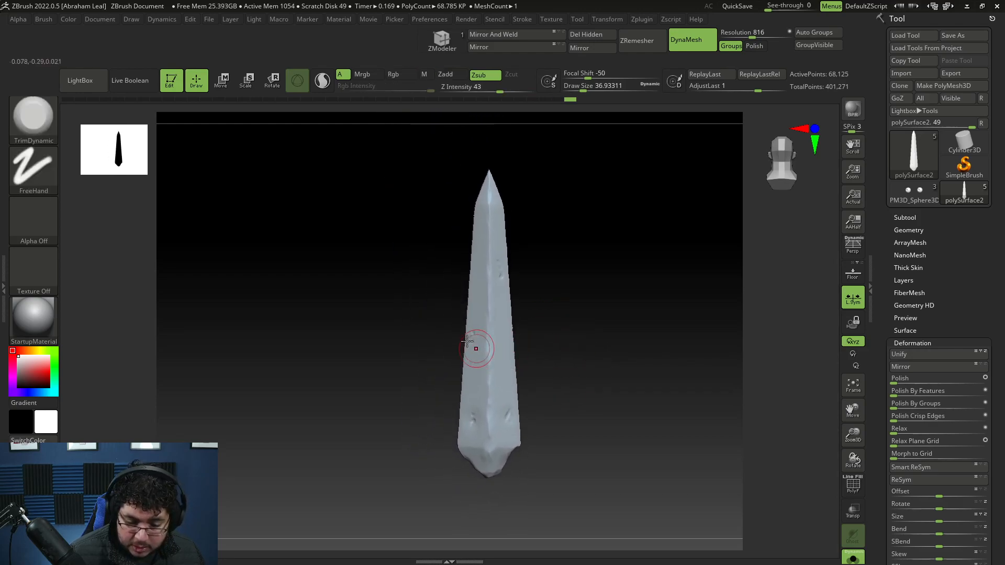
Chip the ridge on the blade's other side from the lower end up toward the tip with TrimDynamic.
{"action": "left_click_drag", "start_coordinate": [471, 333], "coordinate": [494, 346], "text": "shift"}
{"action": "left_click_drag", "start_coordinate": [480, 335], "coordinate": [474, 368]}
{"action": "mouse_move", "coordinate": [597, 403]}
{"action": "left_mouse_down", "text": "shift"}
{"action": "mouse_move", "coordinate": [565, 408]}
{"action": "mouse_move", "coordinate": [564, 422]}
{"action": "mouse_move", "coordinate": [633, 419]}
{"action": "mouse_move", "coordinate": [635, 411]}
{"action": "mouse_move", "coordinate": [581, 406]}
{"action": "left_mouse_up", "text": "shift"}
{"action": "left_click_drag", "start_coordinate": [464, 451], "coordinate": [463, 459]}
{"action": "left_click_drag", "start_coordinate": [460, 372], "coordinate": [462, 450]}
{"action": "left_click_drag", "start_coordinate": [457, 294], "coordinate": [458, 299]}
{"action": "left_click_drag", "start_coordinate": [458, 344], "coordinate": [459, 305]}
{"action": "left_click_drag", "start_coordinate": [460, 180], "coordinate": [460, 186]}
{"action": "mouse_move", "coordinate": [524, 407]}
{"action": "left_mouse_down"}
{"action": "mouse_move", "coordinate": [545, 406]}
{"action": "mouse_move", "coordinate": [559, 388]}
{"action": "mouse_move", "coordinate": [515, 416]}
{"action": "left_mouse_up"}
Gouge shallow pits into the blade's other side using ClayBuildup at Z intensity 9 and a draw size of about 12.9.
{"action": "key", "text": "b"}
{"action": "key", "text": "c"}
{"action": "key", "text": "b"}
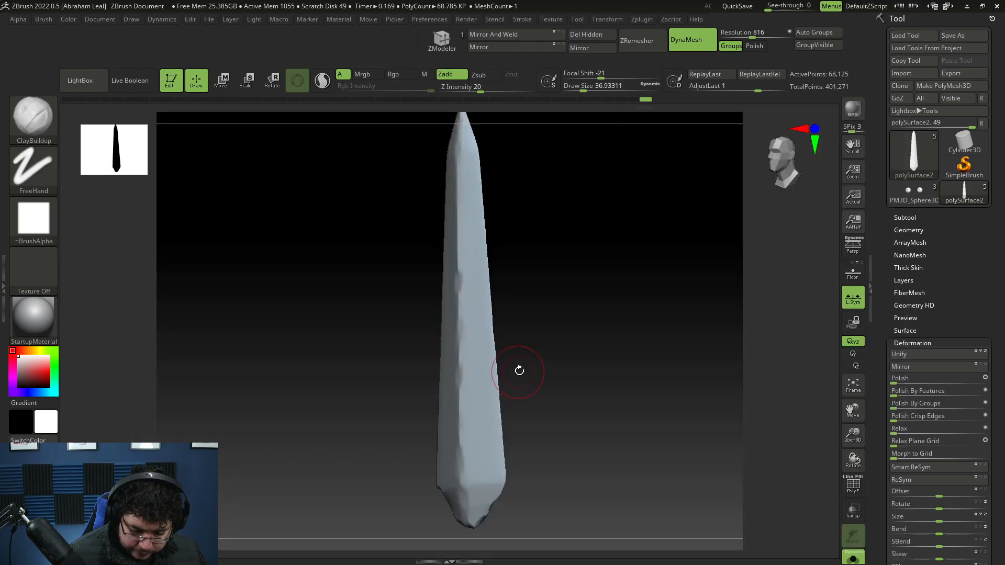
{"action": "key", "text": "space"}
{"action": "left_click", "coordinate": [487, 417]}
{"action": "left_click", "coordinate": [487, 381]}
{"action": "key", "text": "space"}
{"action": "left_click", "coordinate": [496, 381]}
{"action": "left_click_drag", "start_coordinate": [502, 418], "coordinate": [512, 418]}
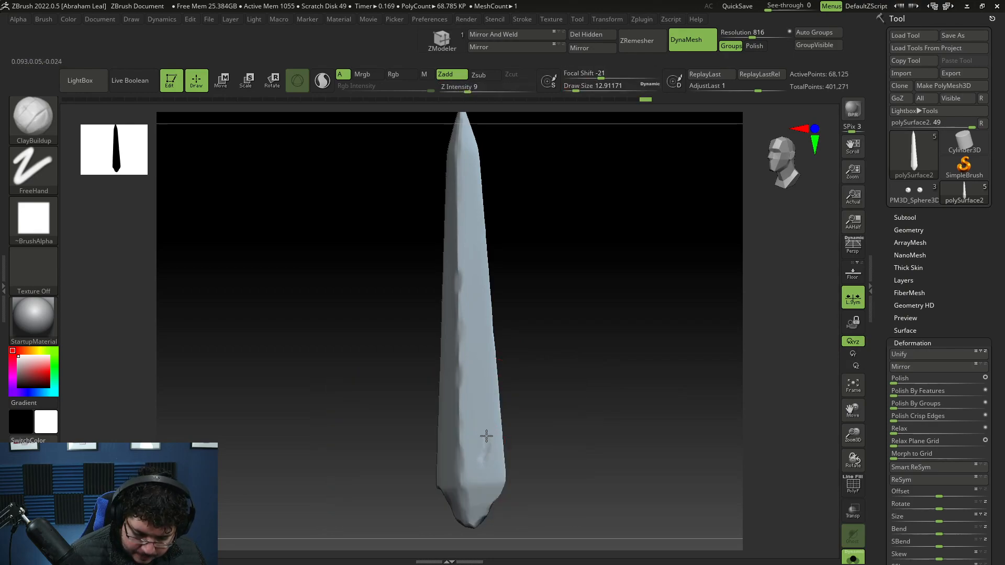
{"action": "right_click_drag", "start_coordinate": [487, 436], "coordinate": [504, 400]}
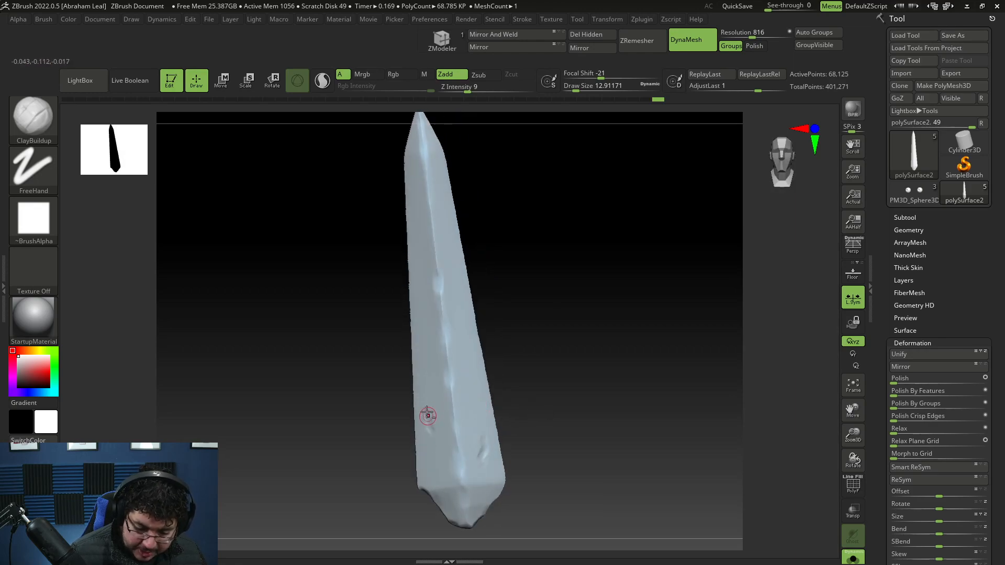
{"action": "right_click_drag", "start_coordinate": [453, 430], "coordinate": [501, 314]}
Soften the new pits and surrounding faces using TrimDynamic at a draw size of about 30.7.
{"action": "key", "text": "b"}
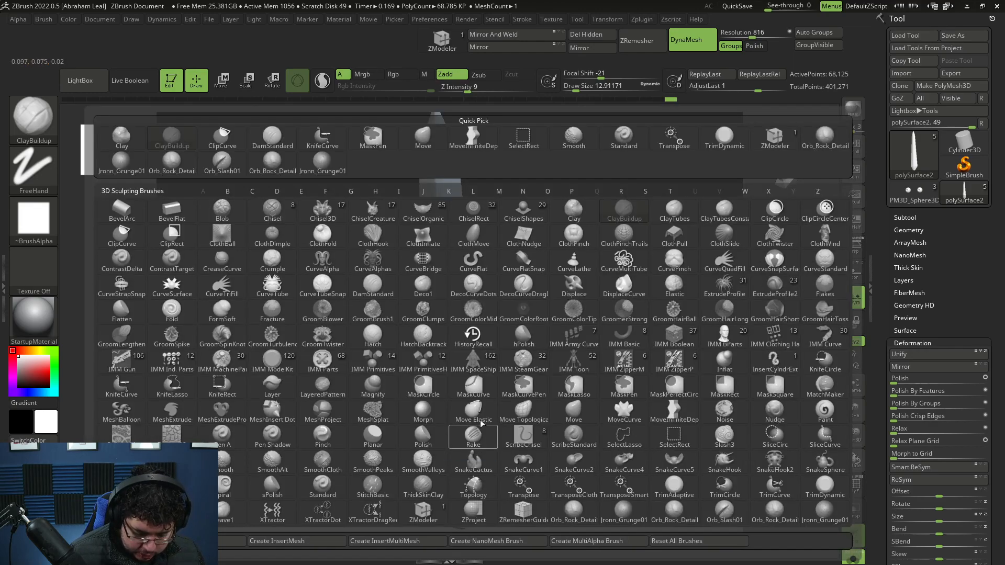
{"action": "key", "text": "t"}
{"action": "key", "text": "d"}
{"action": "mouse_move", "coordinate": [519, 408]}
{"action": "right_mouse_down"}
{"action": "mouse_move", "coordinate": [430, 392]}
{"action": "mouse_move", "coordinate": [505, 385]}
{"action": "mouse_move", "coordinate": [507, 424]}
{"action": "mouse_move", "coordinate": [518, 395]}
{"action": "mouse_move", "coordinate": [568, 381]}
{"action": "mouse_move", "coordinate": [560, 419]}
{"action": "right_mouse_up"}
{"action": "mouse_move", "coordinate": [434, 462]}
{"action": "right_mouse_down"}
{"action": "mouse_move", "coordinate": [442, 411]}
{"action": "mouse_move", "coordinate": [429, 452]}
{"action": "mouse_move", "coordinate": [484, 426]}
{"action": "mouse_move", "coordinate": [483, 416]}
{"action": "mouse_move", "coordinate": [490, 450]}
{"action": "mouse_move", "coordinate": [461, 376]}
{"action": "right_mouse_up"}
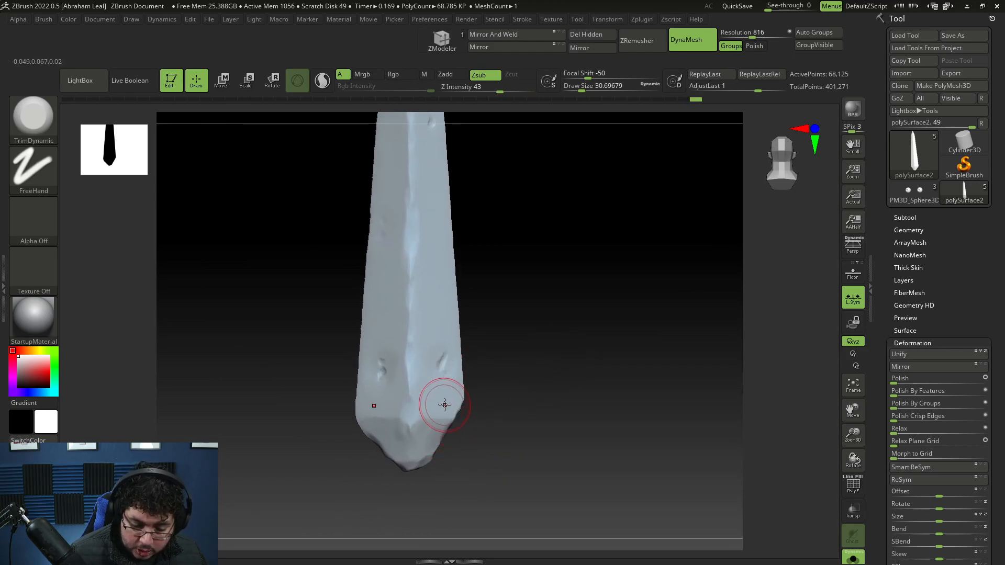
{"action": "right_click_drag", "start_coordinate": [525, 384], "coordinate": [549, 450], "text": "alt"}
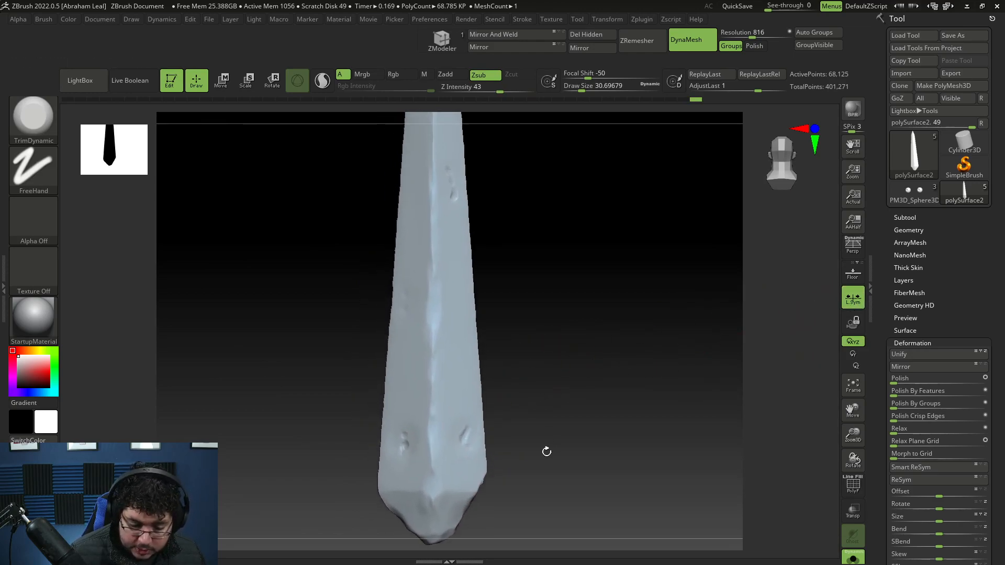
{"action": "mouse_move", "coordinate": [520, 377]}
{"action": "right_mouse_down"}
{"action": "mouse_move", "coordinate": [471, 422]}
{"action": "mouse_move", "coordinate": [532, 442]}
{"action": "mouse_move", "coordinate": [525, 449]}
{"action": "mouse_move", "coordinate": [601, 230]}
{"action": "right_mouse_up"}
Add Z-axis symmetry and carve an upward chevron across the mid-blade ridge using ClayBuildup at a draw size of about 5.
{"action": "left_click", "coordinate": [608, 20]}
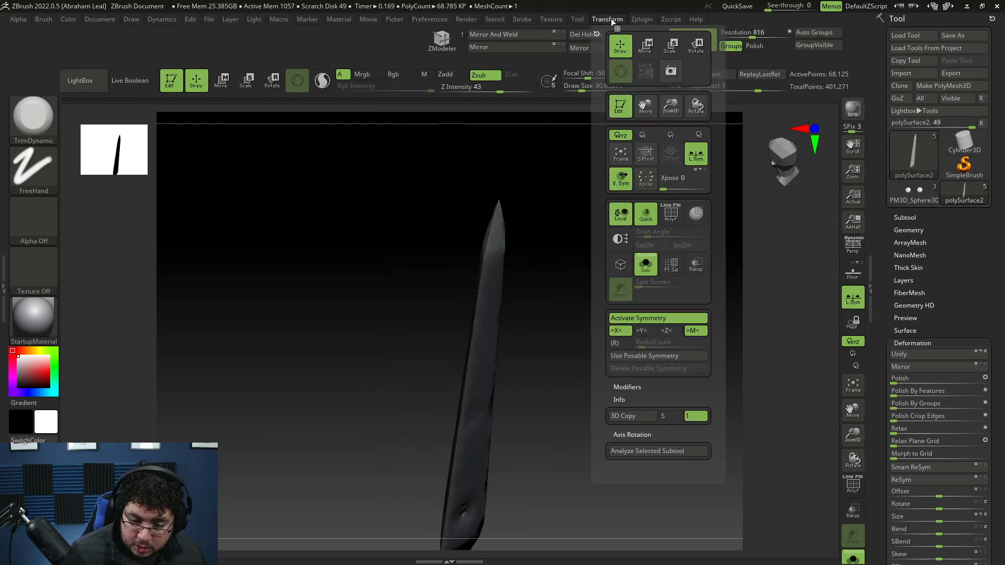
{"action": "left_click", "coordinate": [665, 332]}
{"action": "mouse_move", "coordinate": [553, 410]}
{"action": "left_mouse_down"}
{"action": "mouse_move", "coordinate": [520, 422]}
{"action": "mouse_move", "coordinate": [581, 361]}
{"action": "mouse_move", "coordinate": [601, 373]}
{"action": "mouse_move", "coordinate": [587, 402]}
{"action": "mouse_move", "coordinate": [588, 339]}
{"action": "mouse_move", "coordinate": [605, 447]}
{"action": "mouse_move", "coordinate": [585, 345]}
{"action": "mouse_move", "coordinate": [606, 415]}
{"action": "mouse_move", "coordinate": [578, 356]}
{"action": "mouse_move", "coordinate": [574, 365]}
{"action": "mouse_move", "coordinate": [606, 435]}
{"action": "mouse_move", "coordinate": [594, 416]}
{"action": "left_mouse_up"}
{"action": "key", "text": "space"}
{"action": "left_click_drag", "start_coordinate": [489, 325], "coordinate": [481, 322]}
{"action": "key", "text": "b"}
{"action": "key", "text": "c"}
{"action": "key", "text": "b"}
{"action": "key", "text": "space"}
{"action": "left_click", "coordinate": [498, 325]}
{"action": "key", "text": "Return"}
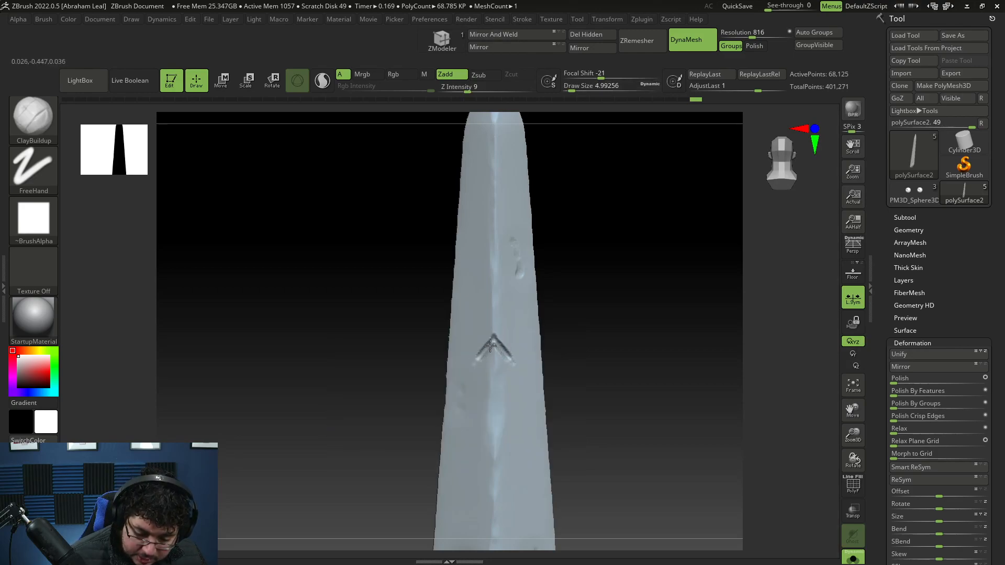
Extend the chevron into a double-headed arrow rune using ClayBuildup at a draw size of about 7.5 and remesh the blade.
{"action": "key", "text": "space"}
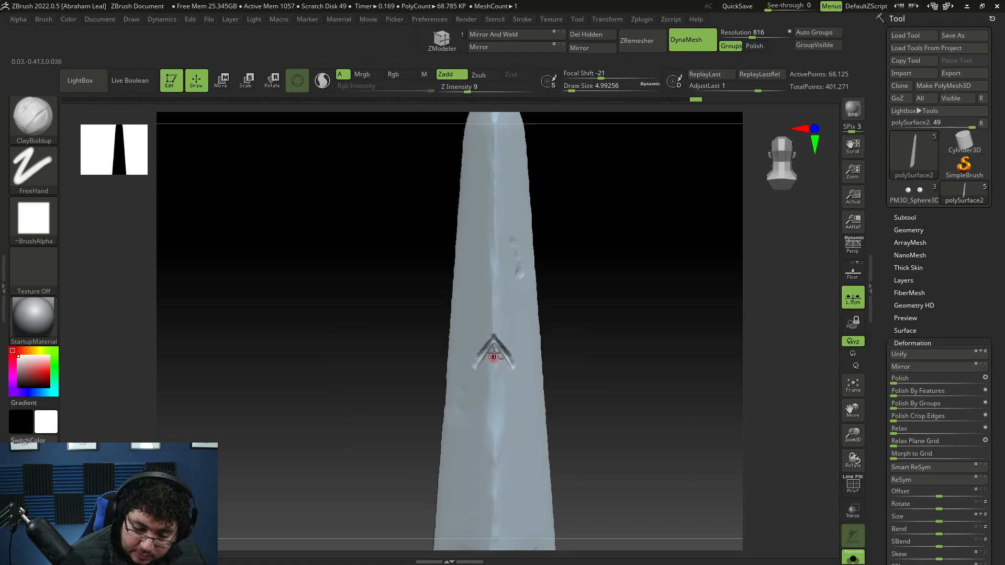
{"action": "key", "text": "bracketright"}
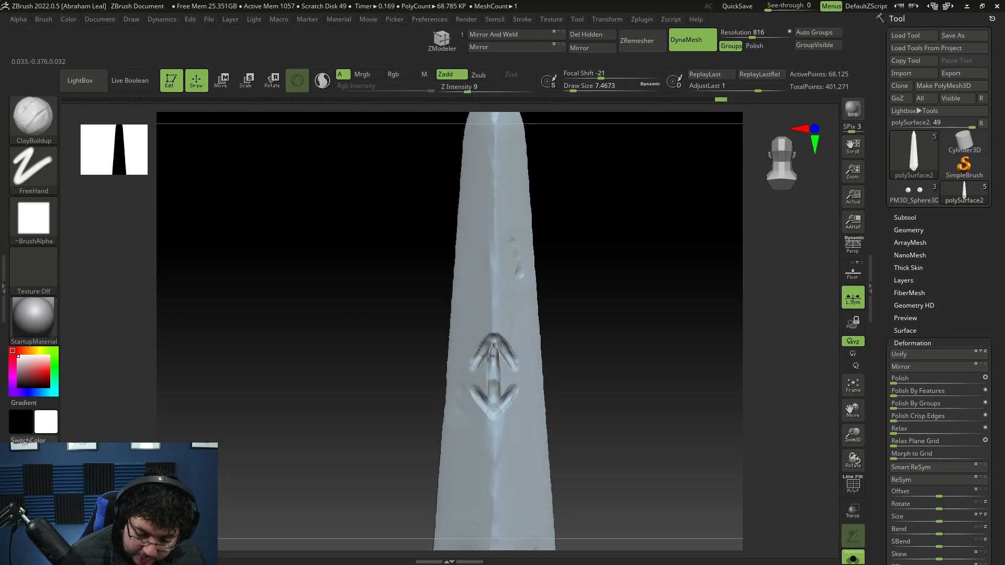
{"action": "left_click_drag", "start_coordinate": [491, 345], "coordinate": [493, 364]}
{"action": "mouse_move", "coordinate": [561, 339]}
{"action": "left_mouse_down"}
{"action": "mouse_move", "coordinate": [595, 343]}
{"action": "mouse_move", "coordinate": [570, 343]}
{"action": "left_mouse_up"}
{"action": "left_click_drag", "start_coordinate": [484, 353], "coordinate": [470, 366]}
{"action": "mouse_move", "coordinate": [571, 380]}
{"action": "left_mouse_down", "text": "shift"}
{"action": "mouse_move", "coordinate": [559, 381]}
{"action": "mouse_move", "coordinate": [582, 391]}
{"action": "mouse_move", "coordinate": [580, 366]}
{"action": "left_mouse_up", "text": "shift"}
{"action": "left_click_drag", "start_coordinate": [585, 409], "coordinate": [577, 332], "text": "ctrl"}
{"action": "left_click_drag", "start_coordinate": [574, 379], "coordinate": [570, 405]}
{"action": "left_click_drag", "start_coordinate": [570, 393], "coordinate": [592, 379], "text": "shift"}
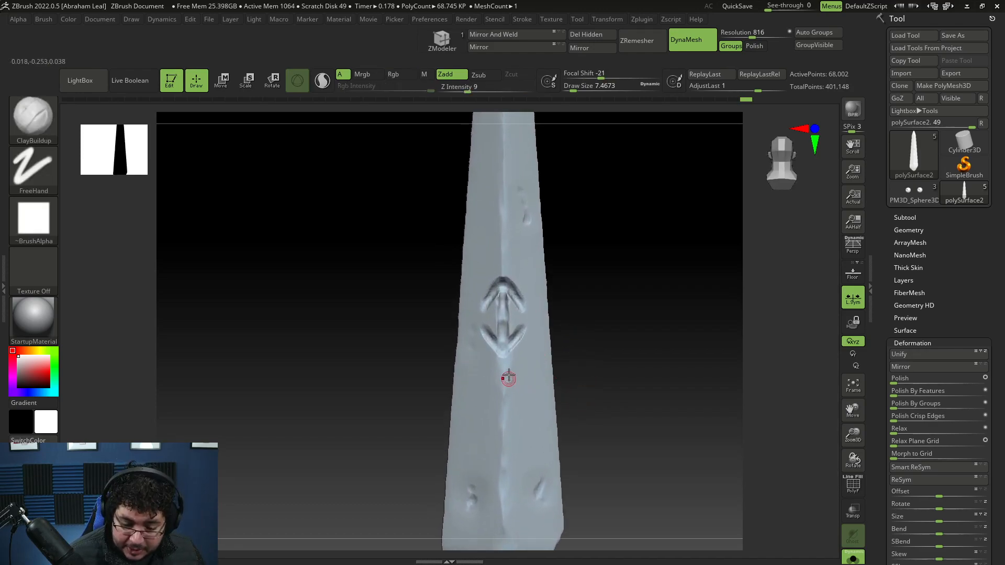
Turn off X-axis symmetry and undo the last stroke below the arrow rune.
{"action": "left_click", "coordinate": [617, 20]}
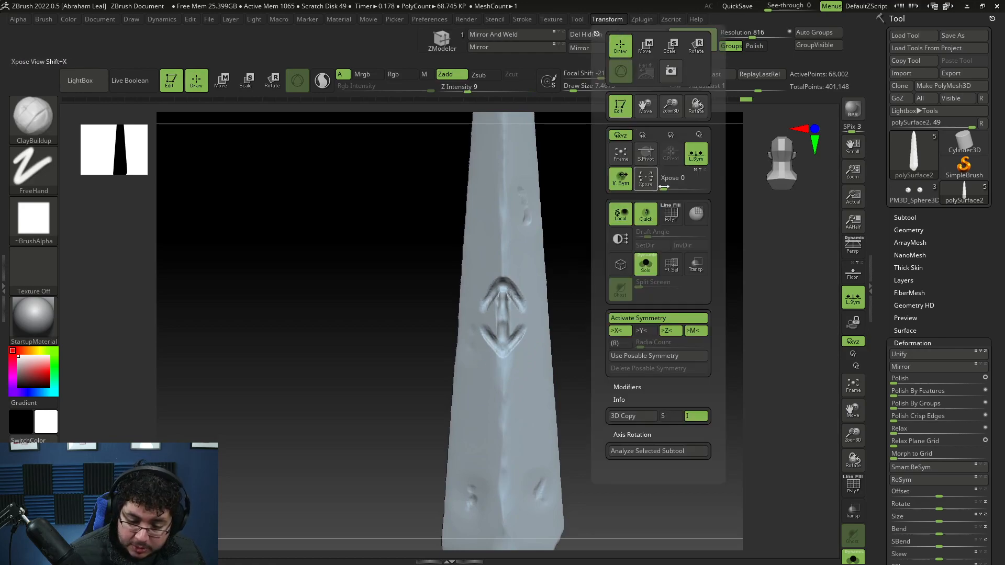
{"action": "left_click", "coordinate": [624, 330]}
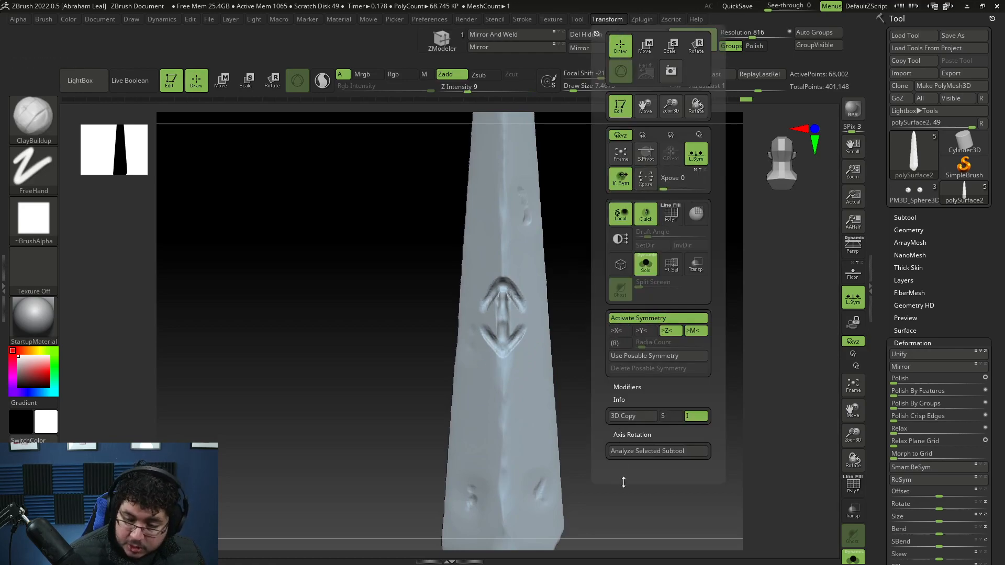
{"action": "scroll", "coordinate": [629, 445], "scroll_direction": "down", "scroll_amount": 1}
{"action": "left_click_drag", "start_coordinate": [580, 420], "coordinate": [575, 332]}
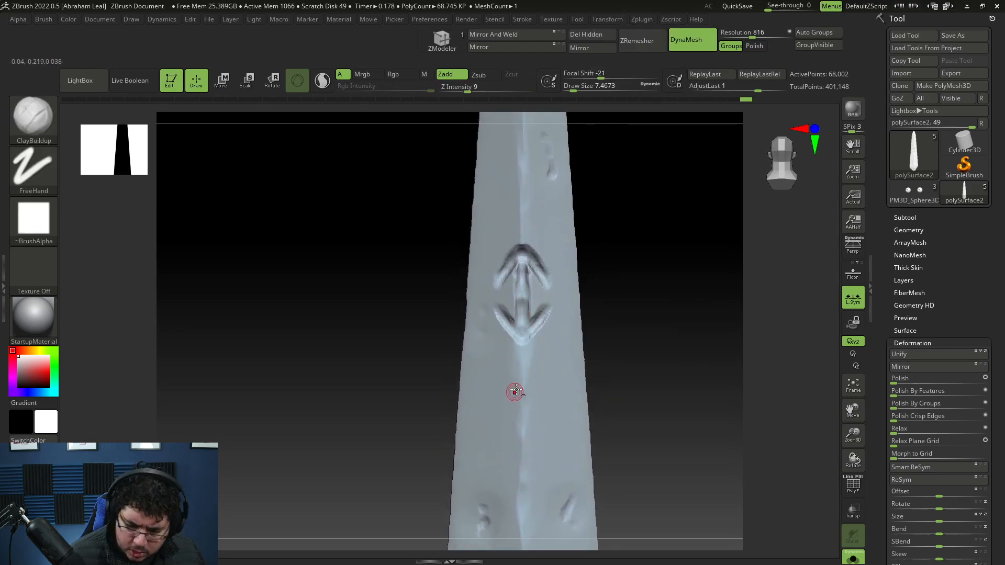
{"action": "key", "text": "ctrl+z"}
Mask a slanted stroke that bends back across the ridge below the arrow rune, as the upper half of a zigzag rune.
{"action": "key", "text": "space"}
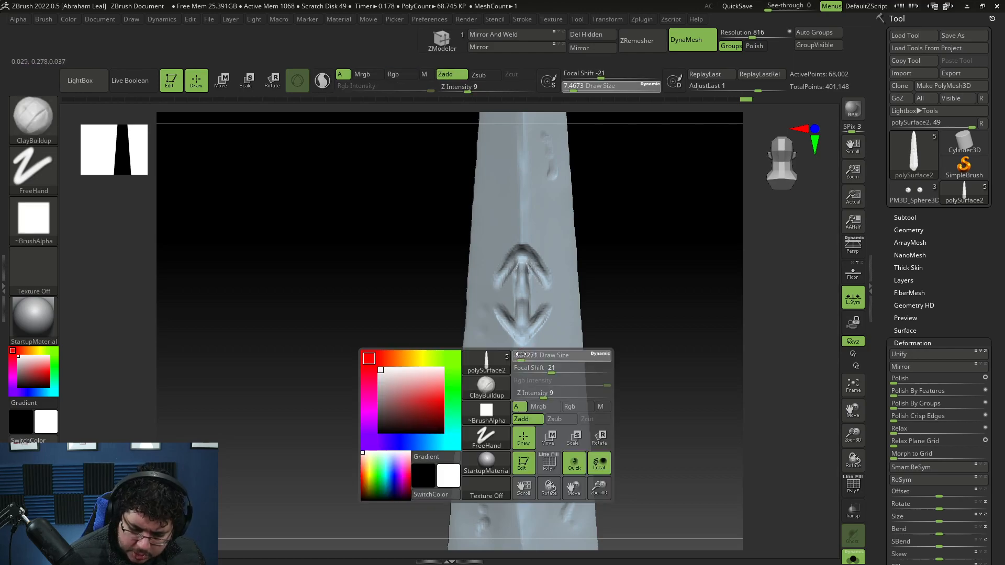
{"action": "key", "text": "space"}
{"action": "left_click_drag", "start_coordinate": [535, 385], "coordinate": [504, 351], "text": "ctrl"}
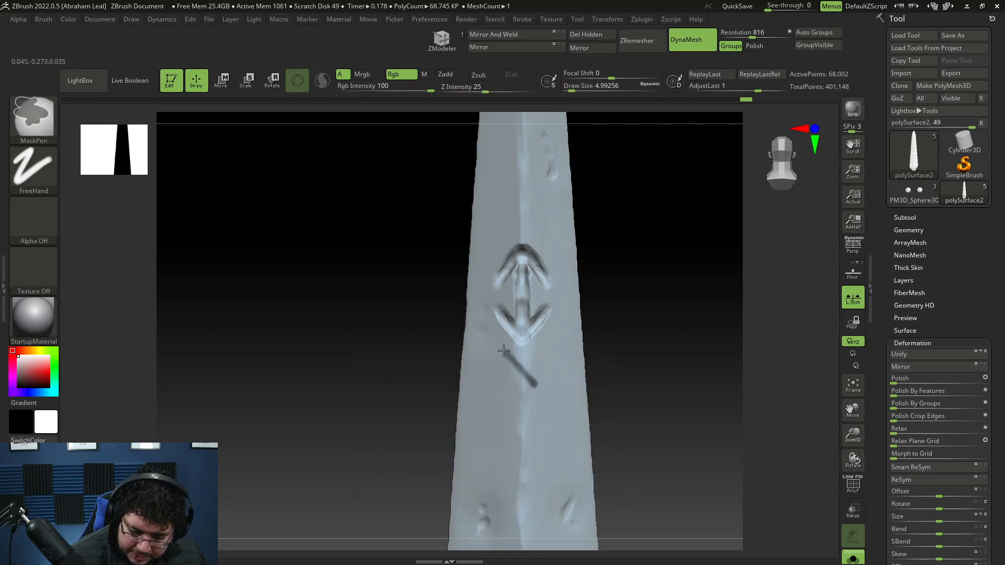
{"action": "key", "text": "space"}
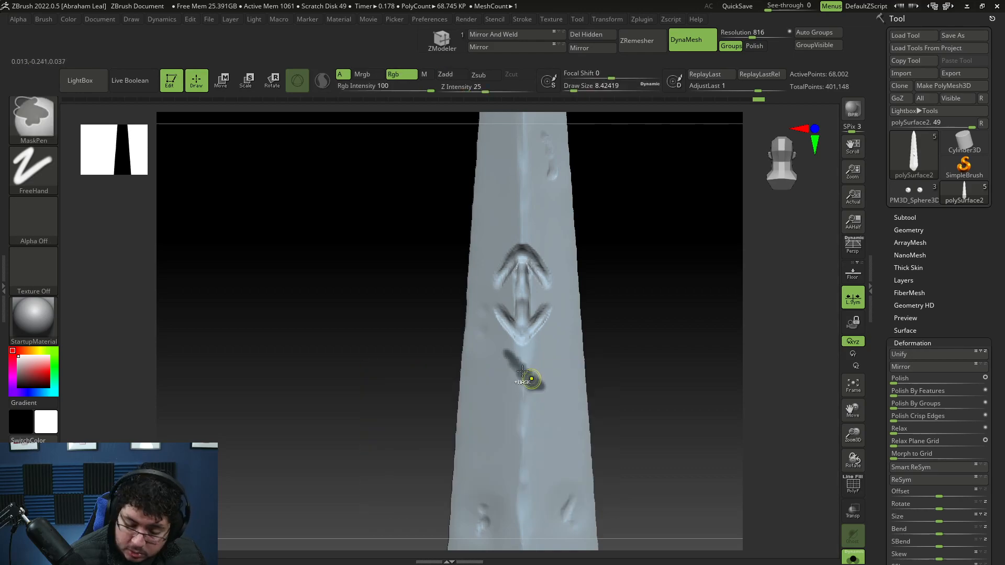
{"action": "mouse_move", "coordinate": [539, 396]}
{"action": "left_mouse_down", "text": "ctrl"}
{"action": "mouse_move", "coordinate": [531, 409]}
{"action": "mouse_move", "coordinate": [549, 399]}
{"action": "left_mouse_up", "text": "ctrl"}
{"action": "left_click_drag", "start_coordinate": [642, 352], "coordinate": [649, 312], "text": "alt"}
{"action": "key", "text": "space"}
{"action": "left_click_drag", "start_coordinate": [536, 335], "coordinate": [534, 335]}
{"action": "key", "text": "ctrl"}
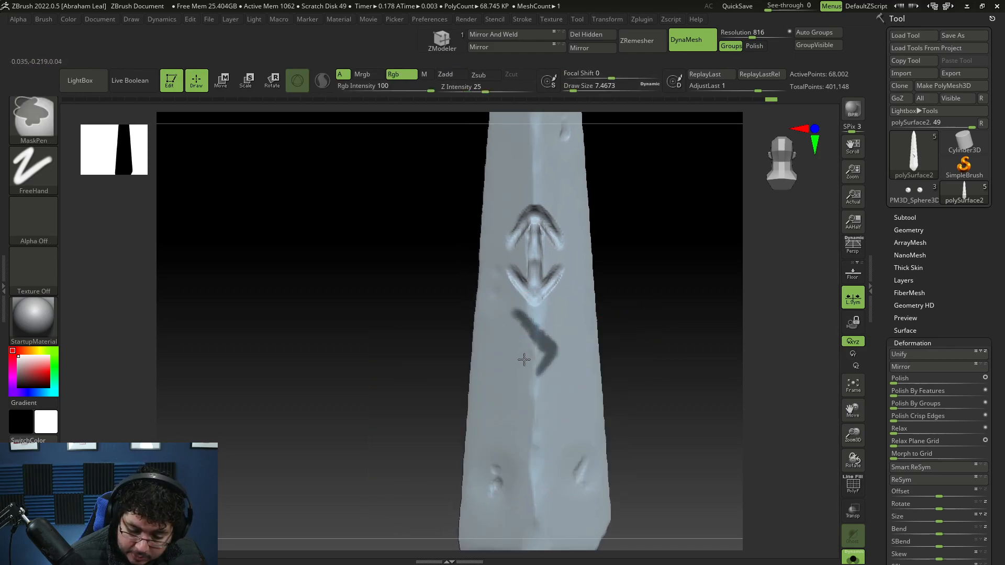
Mask the zigzag rune's lower half as an opposing bent stroke and sharpen its end at a draw size of about 2.2.
{"action": "left_click_drag", "start_coordinate": [533, 402], "coordinate": [512, 371], "text": "ctrl"}
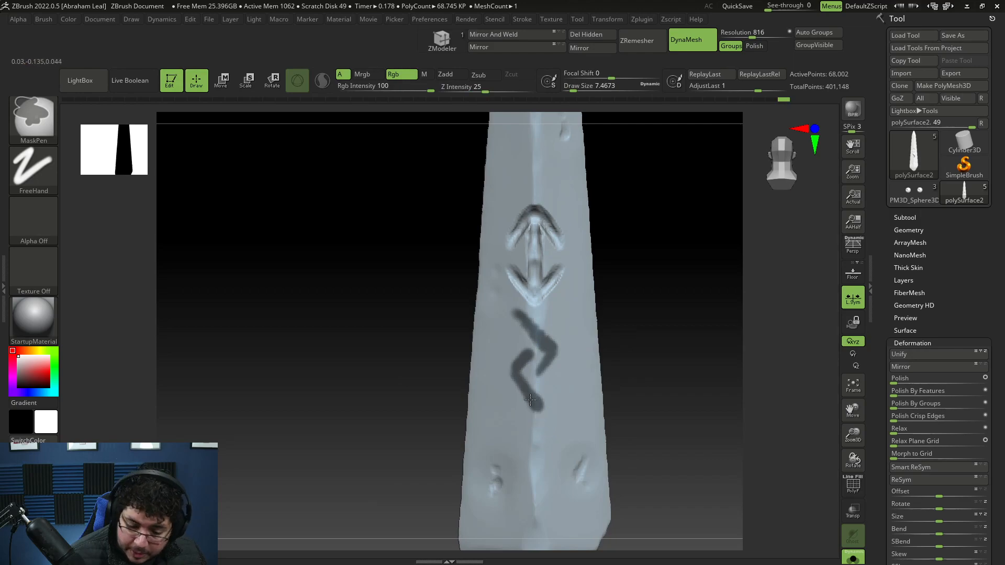
{"action": "key", "text": "space"}
{"action": "key", "text": "space"}
{"action": "key", "text": "ctrl"}
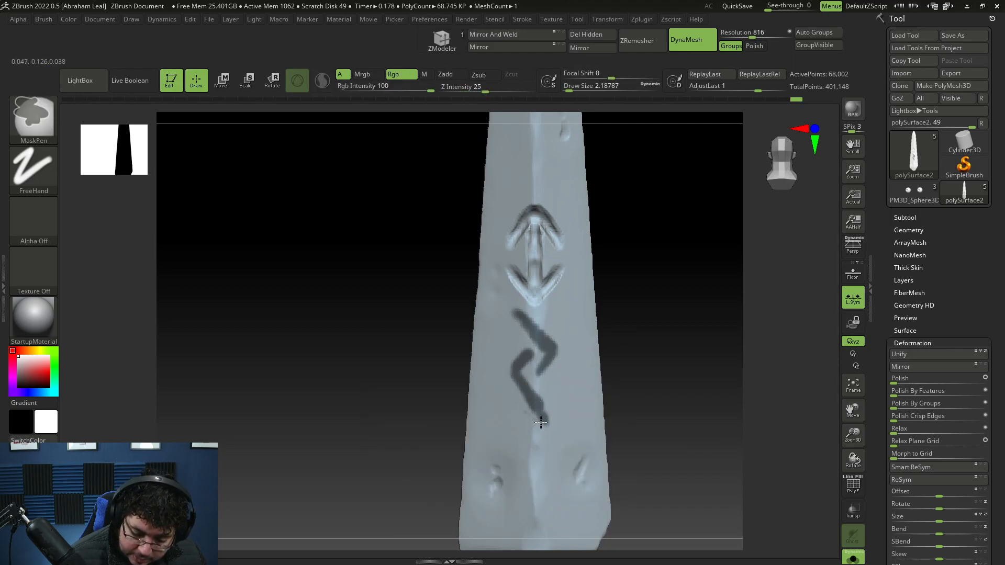
{"action": "left_click_drag", "start_coordinate": [529, 413], "coordinate": [524, 414], "text": "ctrl"}
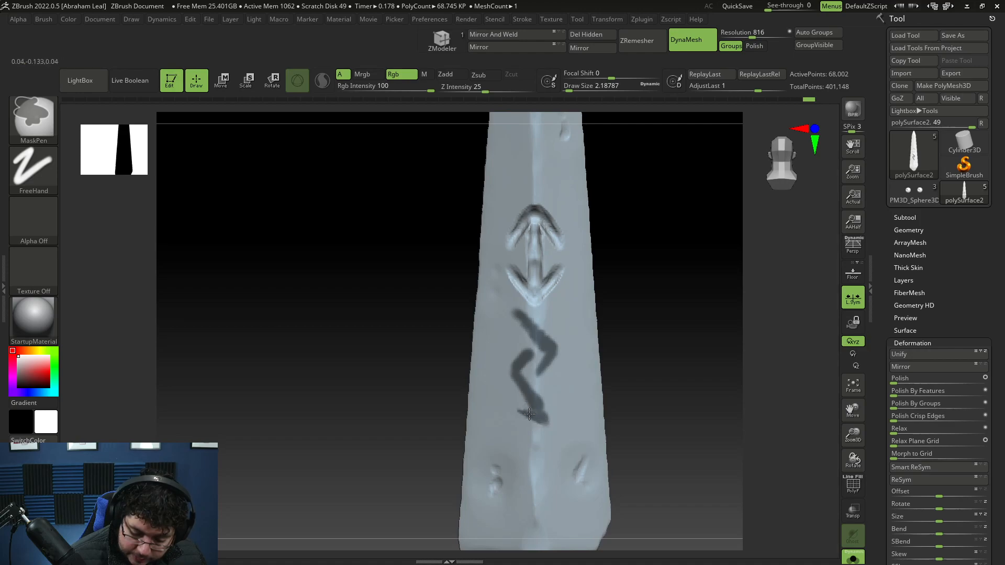
Set the draw size to about 5 and mask a rune of crossed and angled strokes on the ridge near the blade's base.
{"action": "mouse_move", "coordinate": [610, 413]}
{"action": "left_mouse_down"}
{"action": "mouse_move", "coordinate": [624, 354]}
{"action": "mouse_move", "coordinate": [550, 386]}
{"action": "mouse_move", "coordinate": [615, 352]}
{"action": "mouse_move", "coordinate": [512, 350]}
{"action": "left_mouse_up"}
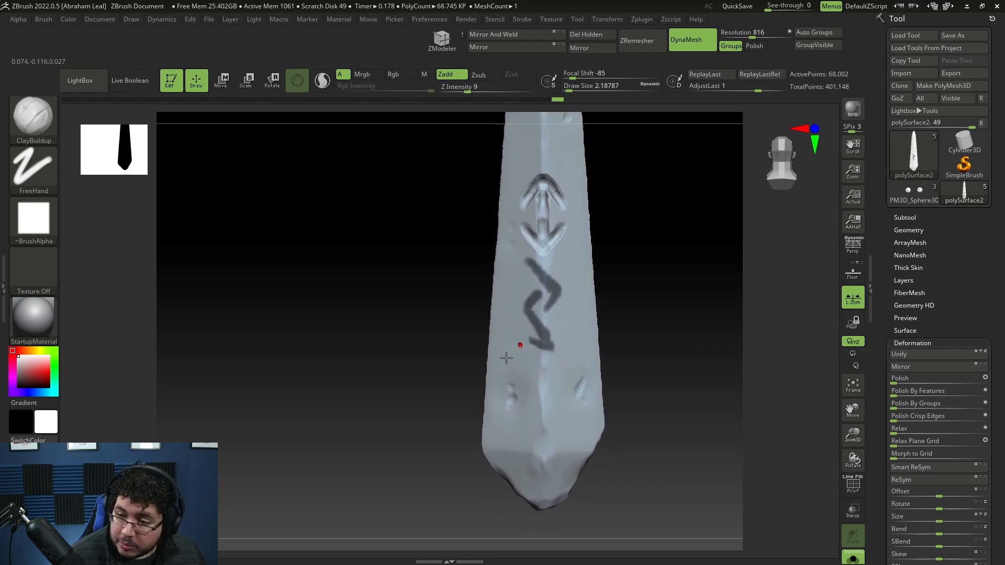
{"action": "key", "text": "space"}
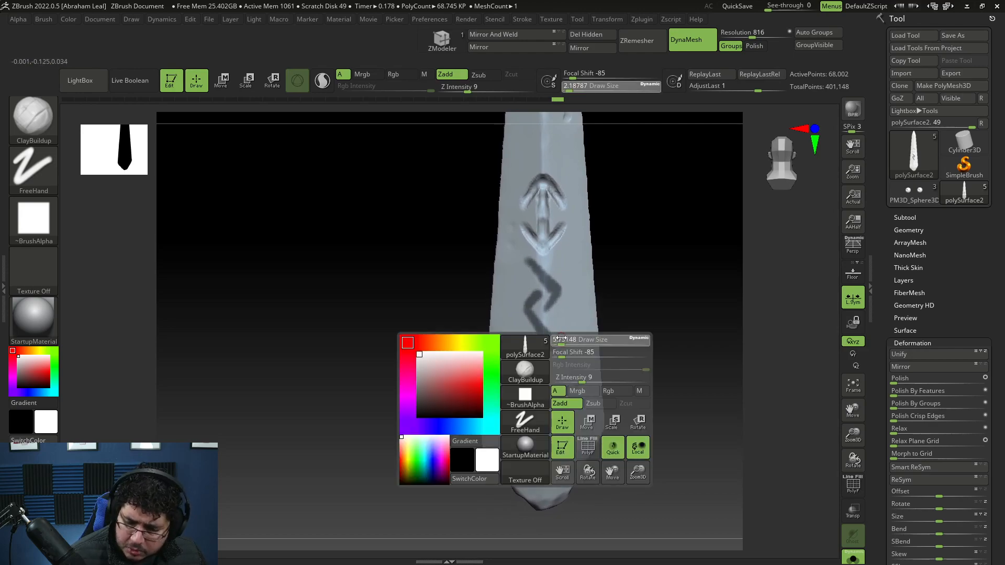
{"action": "key", "text": "ctrl"}
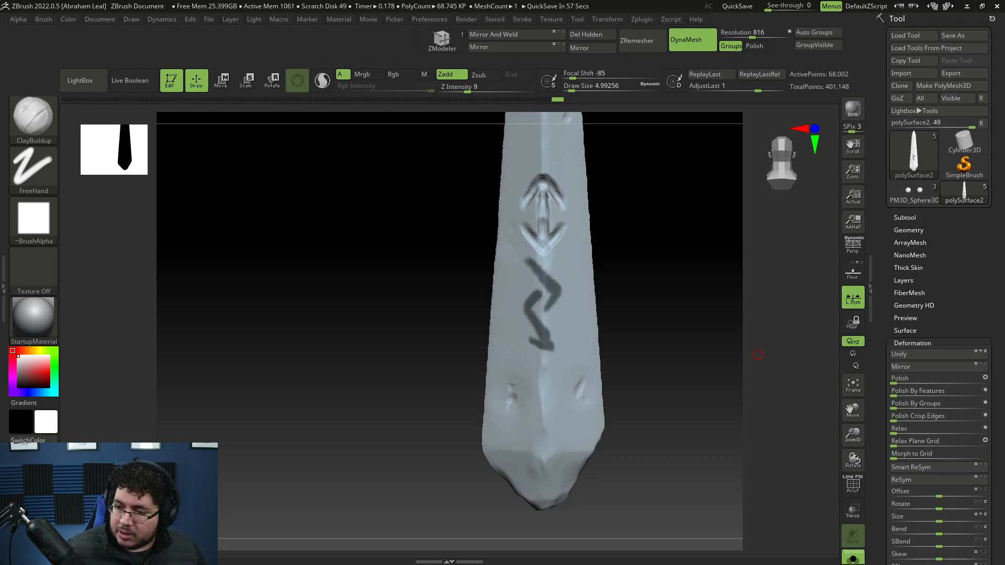
{"action": "key", "text": "ctrl"}
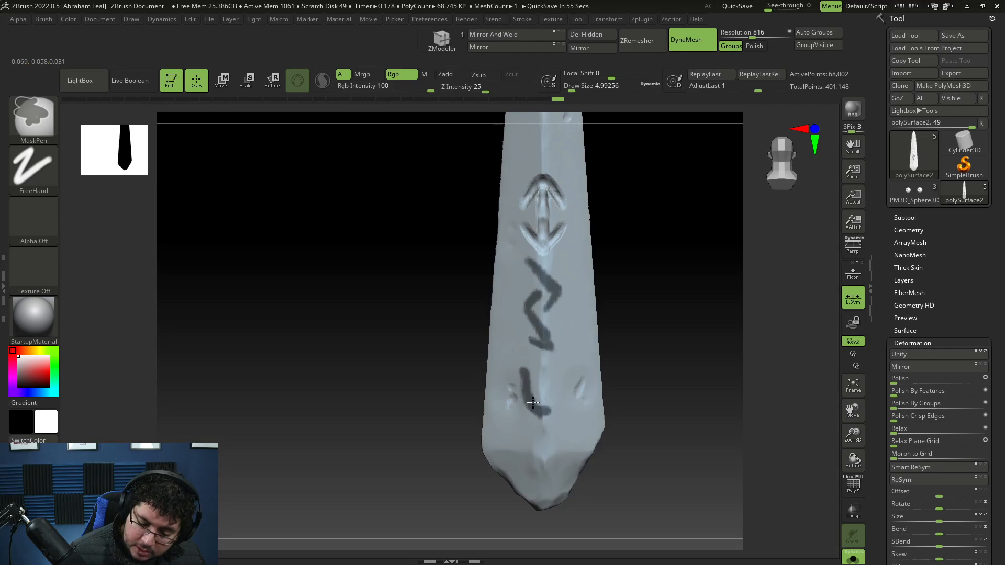
{"action": "left_click_drag", "start_coordinate": [543, 406], "coordinate": [541, 417]}
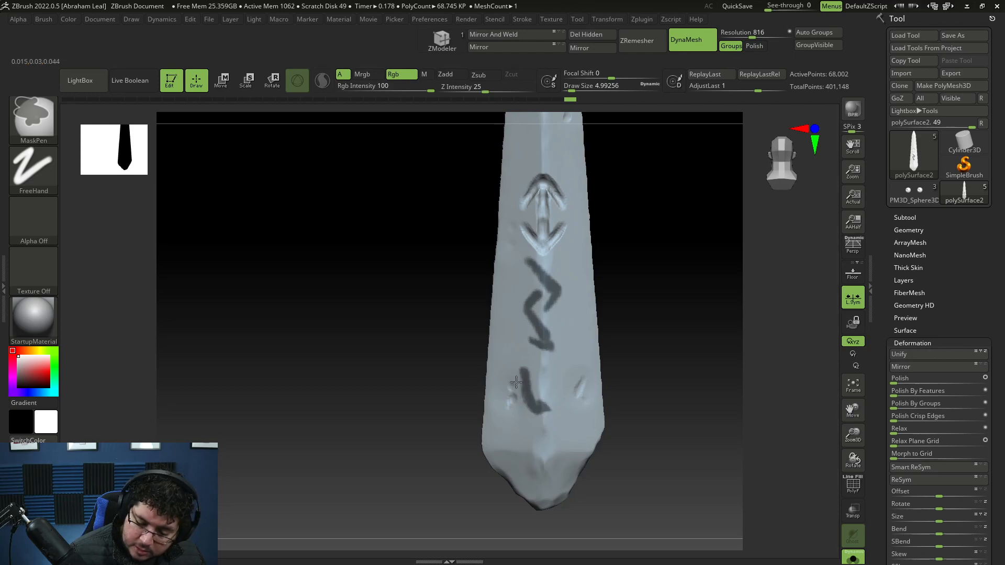
{"action": "left_click_drag", "start_coordinate": [543, 407], "coordinate": [530, 390], "text": "ctrl"}
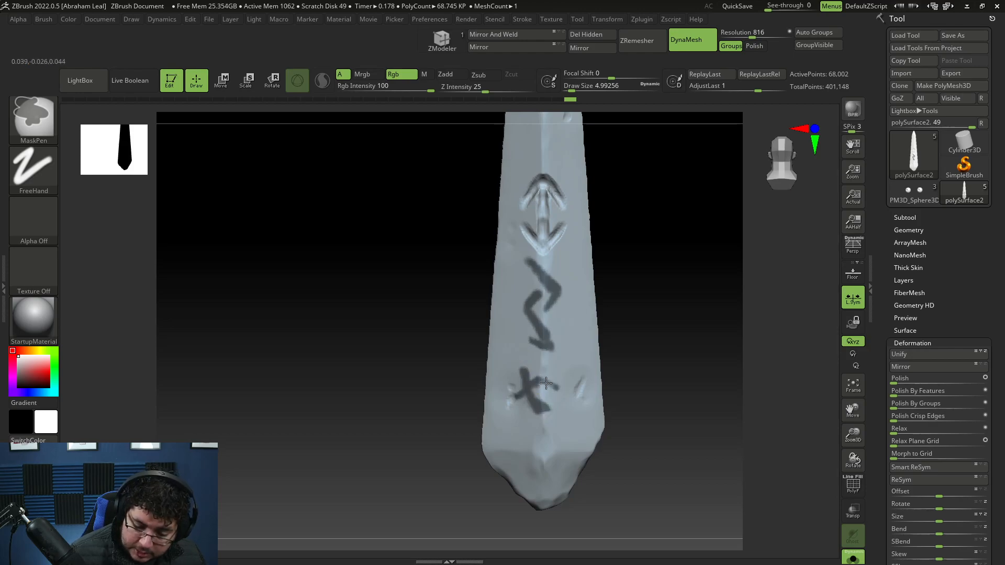
{"action": "mouse_move", "coordinate": [554, 410]}
{"action": "left_mouse_down", "text": "ctrl"}
{"action": "mouse_move", "coordinate": [562, 390]}
{"action": "mouse_move", "coordinate": [554, 426]}
{"action": "mouse_move", "coordinate": [562, 399]}
{"action": "mouse_move", "coordinate": [514, 409]}
{"action": "mouse_move", "coordinate": [542, 428]}
{"action": "left_mouse_up", "text": "ctrl"}
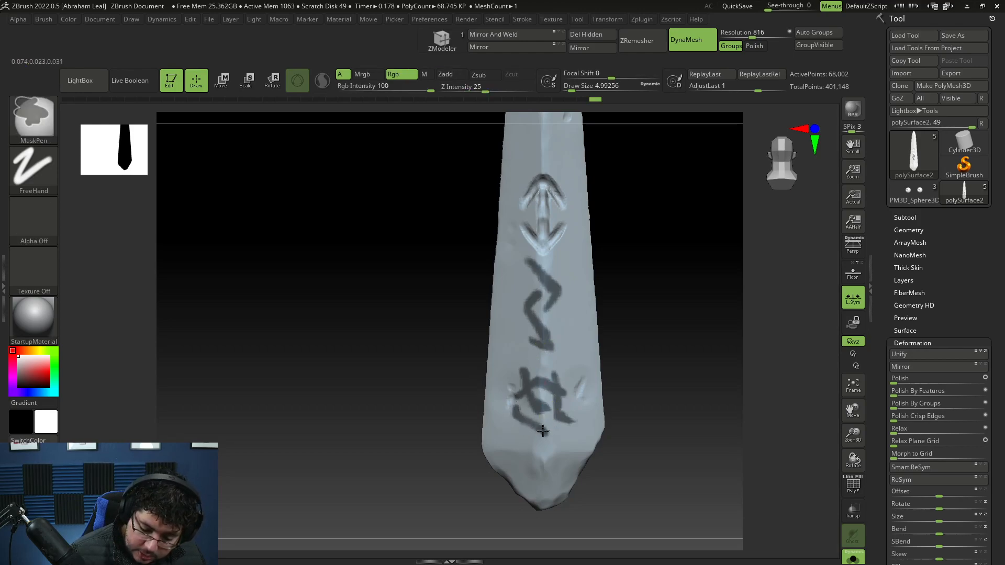
Mask a branched rune with a short dash above the arrow rune, and a zigzag rune with a dash near the blade's tip.
{"action": "mouse_move", "coordinate": [637, 409]}
{"action": "left_mouse_down", "text": "alt"}
{"action": "mouse_move", "coordinate": [626, 396]}
{"action": "mouse_move", "coordinate": [630, 422]}
{"action": "mouse_move", "coordinate": [656, 340]}
{"action": "mouse_move", "coordinate": [643, 408]}
{"action": "left_mouse_up", "text": "alt"}
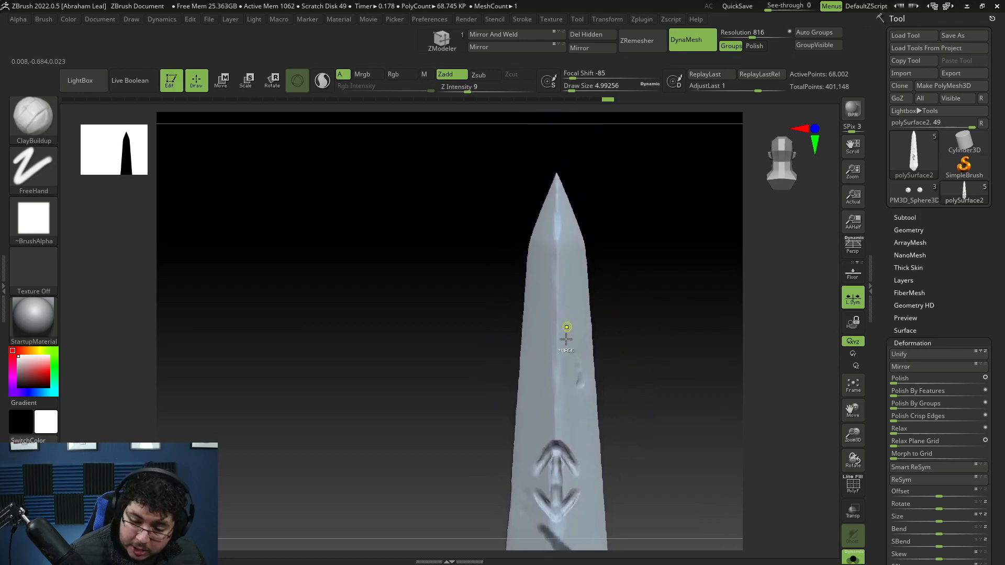
{"action": "key", "text": "ctrl"}
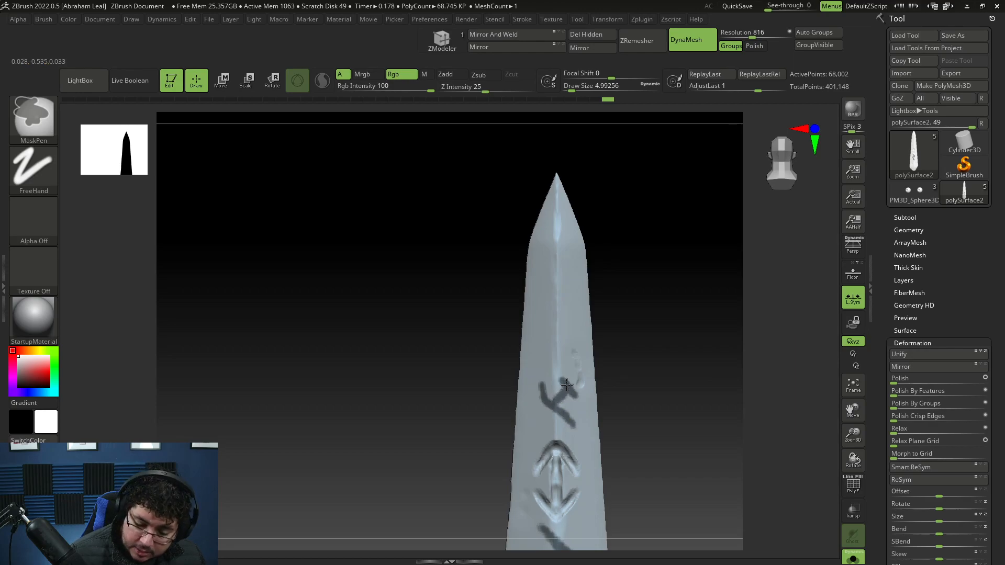
{"action": "left_click_drag", "start_coordinate": [546, 367], "coordinate": [540, 364], "text": "ctrl"}
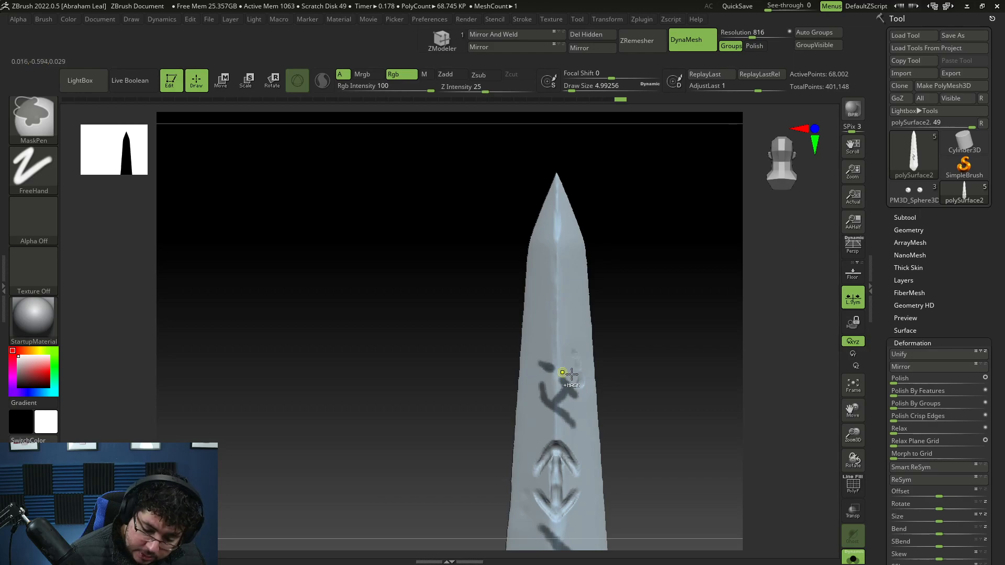
{"action": "left_click_drag", "start_coordinate": [607, 285], "coordinate": [614, 309], "text": "alt"}
{"action": "key", "text": "ctrl"}
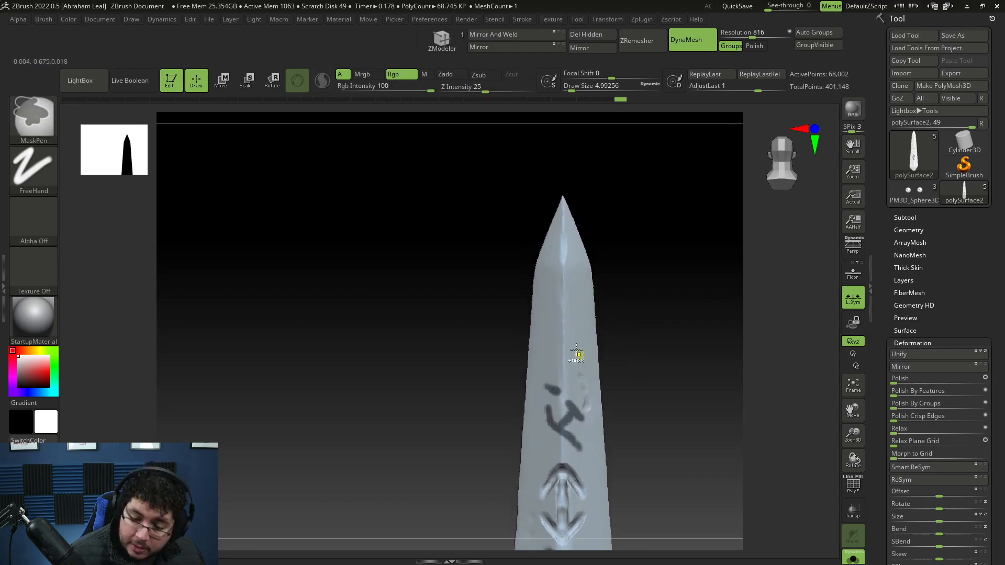
{"action": "left_click_drag", "start_coordinate": [550, 340], "coordinate": [554, 343], "text": "ctrl"}
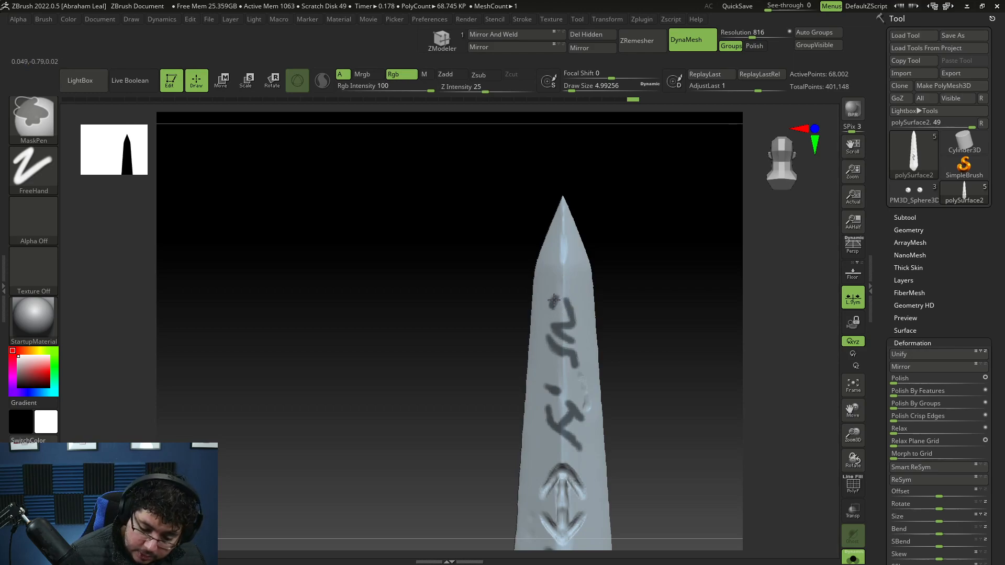
{"action": "key", "text": "ctrl"}
Invert the mask and sculpt the four unmasked runes along the ridge with ClayBuildup at a draw size of about 14.2.
{"action": "mouse_move", "coordinate": [624, 314]}
{"action": "left_mouse_down"}
{"action": "mouse_move", "coordinate": [694, 335]}
{"action": "mouse_move", "coordinate": [633, 348]}
{"action": "mouse_move", "coordinate": [646, 361]}
{"action": "mouse_move", "coordinate": [639, 332]}
{"action": "left_mouse_up"}
{"action": "key", "text": "b"}
{"action": "left_click", "coordinate": [604, 315]}
{"action": "key", "text": "space"}
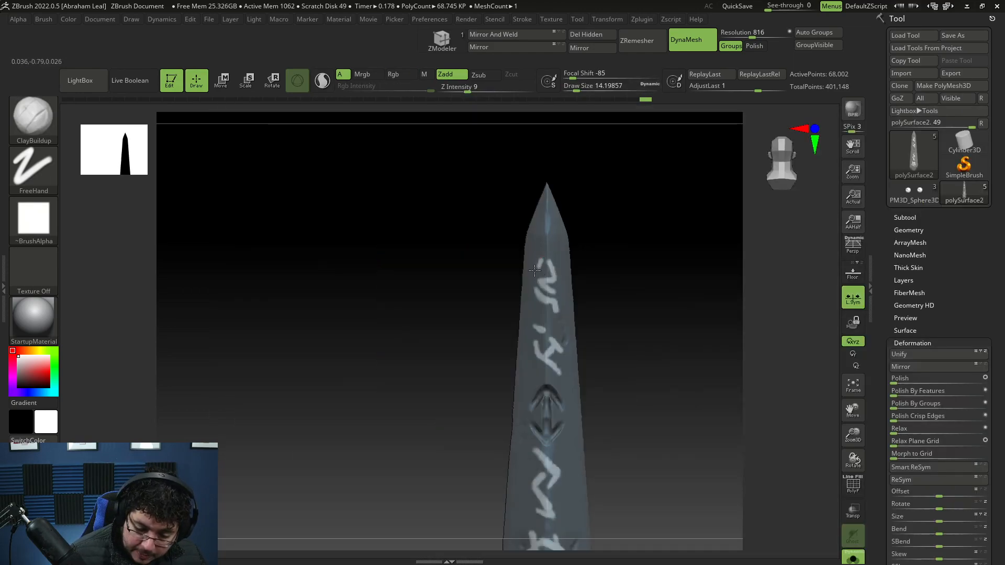
{"action": "left_click_drag", "start_coordinate": [547, 283], "coordinate": [549, 363]}
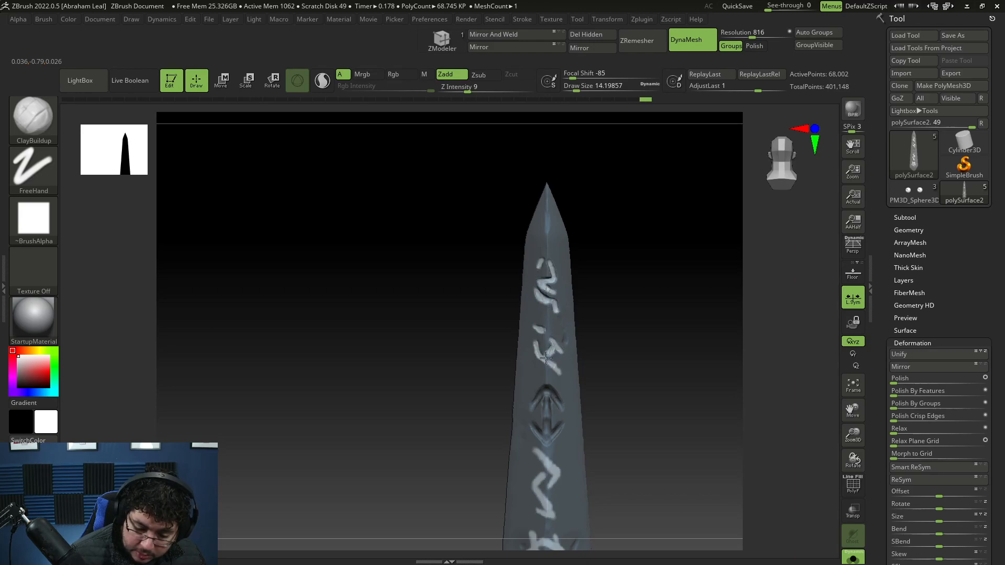
{"action": "right_click_drag", "start_coordinate": [563, 503], "coordinate": [560, 404], "text": "alt"}
{"action": "mouse_move", "coordinate": [535, 354]}
{"action": "left_mouse_down"}
{"action": "mouse_move", "coordinate": [551, 375]}
{"action": "mouse_move", "coordinate": [546, 407]}
{"action": "left_mouse_up"}
{"action": "mouse_move", "coordinate": [531, 455]}
{"action": "left_mouse_down"}
{"action": "mouse_move", "coordinate": [523, 470]}
{"action": "mouse_move", "coordinate": [536, 458]}
{"action": "mouse_move", "coordinate": [540, 469]}
{"action": "left_mouse_up"}
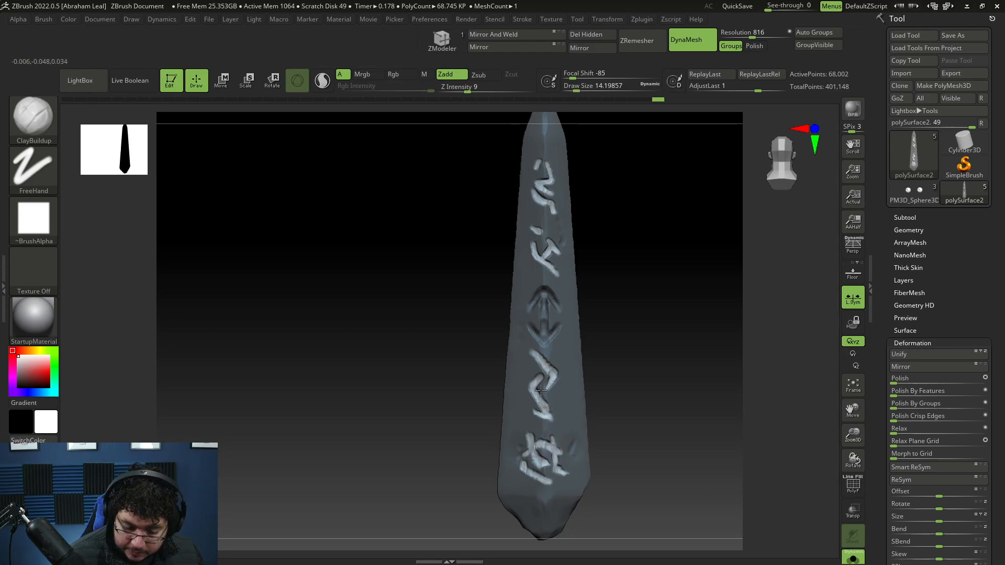
Mask the double-headed arrow rune, invert the mask, rework the rune with ClayBuildup at a draw size of about 6.6, and clear the mask.
{"action": "left_click_drag", "start_coordinate": [614, 368], "coordinate": [596, 300], "text": "ctrl"}
{"action": "key", "text": "space"}
{"action": "mouse_move", "coordinate": [550, 253]}
{"action": "left_mouse_down"}
{"action": "mouse_move", "coordinate": [559, 270]}
{"action": "mouse_move", "coordinate": [547, 253]}
{"action": "mouse_move", "coordinate": [521, 268]}
{"action": "mouse_move", "coordinate": [541, 275]}
{"action": "mouse_move", "coordinate": [539, 319]}
{"action": "mouse_move", "coordinate": [561, 293]}
{"action": "left_mouse_up"}
{"action": "key", "text": "space"}
{"action": "key", "text": "ctrl+i"}
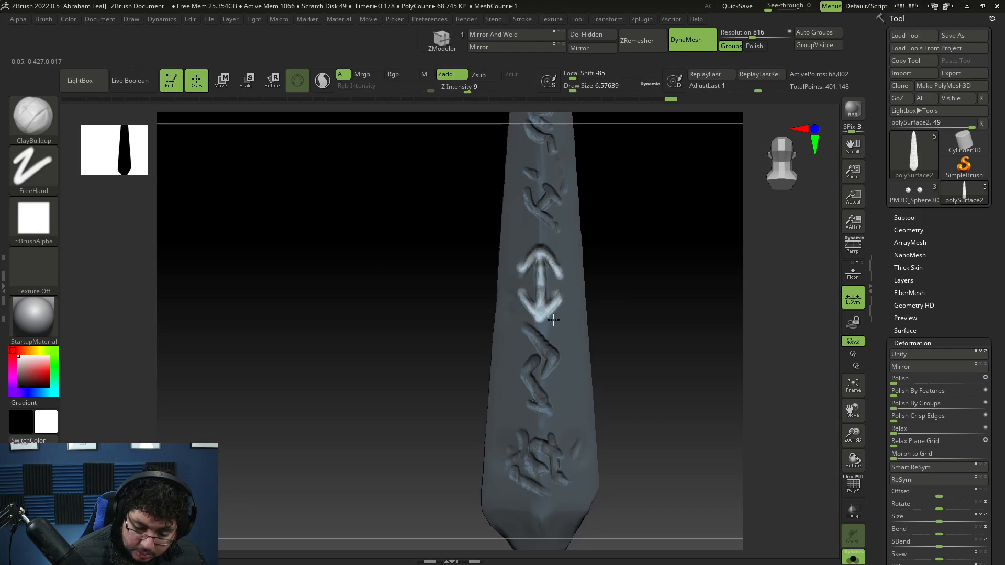
{"action": "left_click_drag", "start_coordinate": [614, 285], "coordinate": [622, 325], "text": "ctrl"}
Load the Orb_Rock_Detail brush and stamp rock texture beside the runes on the lower blade.
{"action": "left_click_drag", "start_coordinate": [622, 326], "coordinate": [599, 292]}
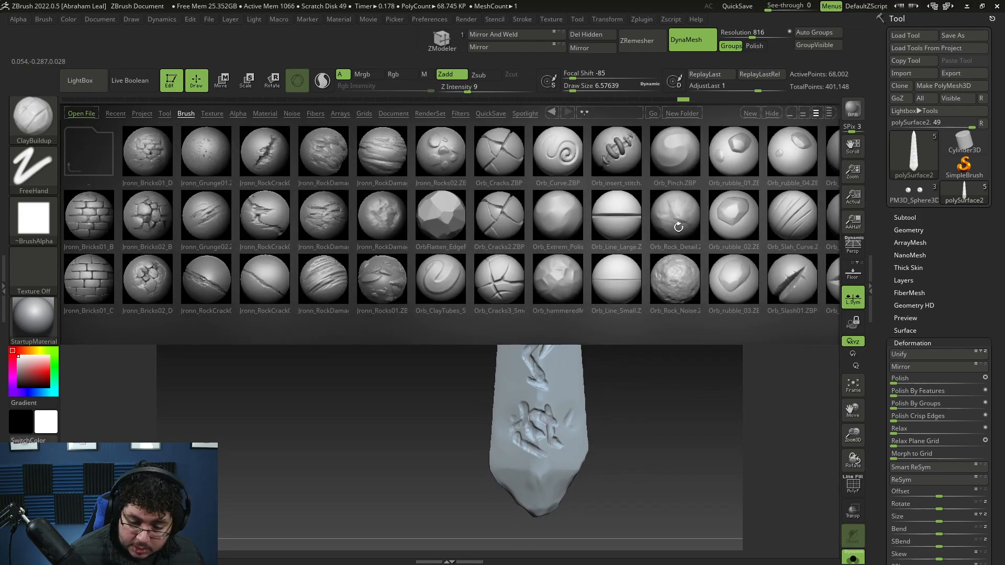
{"action": "double_click", "coordinate": [679, 229]}
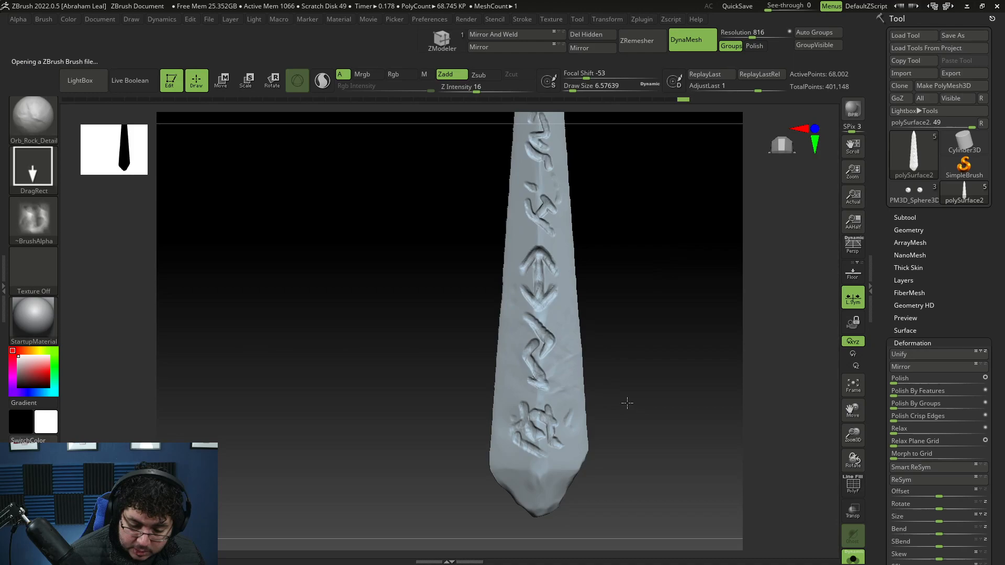
{"action": "mouse_move", "coordinate": [566, 434]}
{"action": "left_mouse_down"}
{"action": "mouse_move", "coordinate": [629, 381]}
{"action": "mouse_move", "coordinate": [545, 402]}
{"action": "mouse_move", "coordinate": [575, 398]}
{"action": "mouse_move", "coordinate": [595, 475]}
{"action": "left_mouse_up"}
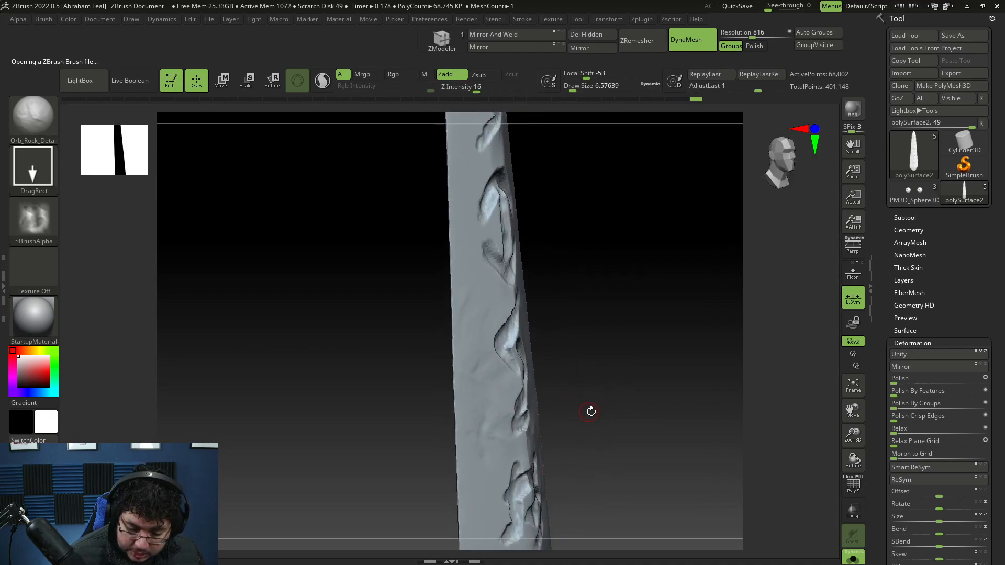
{"action": "left_click_drag", "start_coordinate": [590, 410], "coordinate": [617, 414]}
{"action": "mouse_move", "coordinate": [512, 434]}
{"action": "left_mouse_down"}
{"action": "mouse_move", "coordinate": [643, 411]}
{"action": "mouse_move", "coordinate": [646, 341]}
{"action": "mouse_move", "coordinate": [468, 224]}
{"action": "left_mouse_up"}
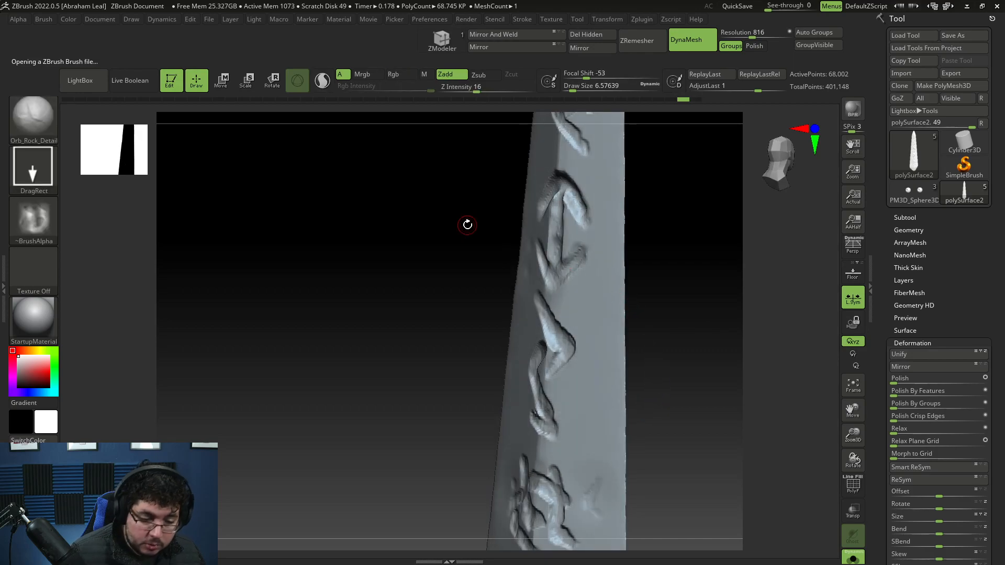
Adjust the Auto Masking settings of the Orb_Rock_Detail brush.
{"action": "left_click", "coordinate": [44, 18]}
{"action": "scroll", "coordinate": [148, 399], "scroll_direction": "down", "scroll_amount": 3}
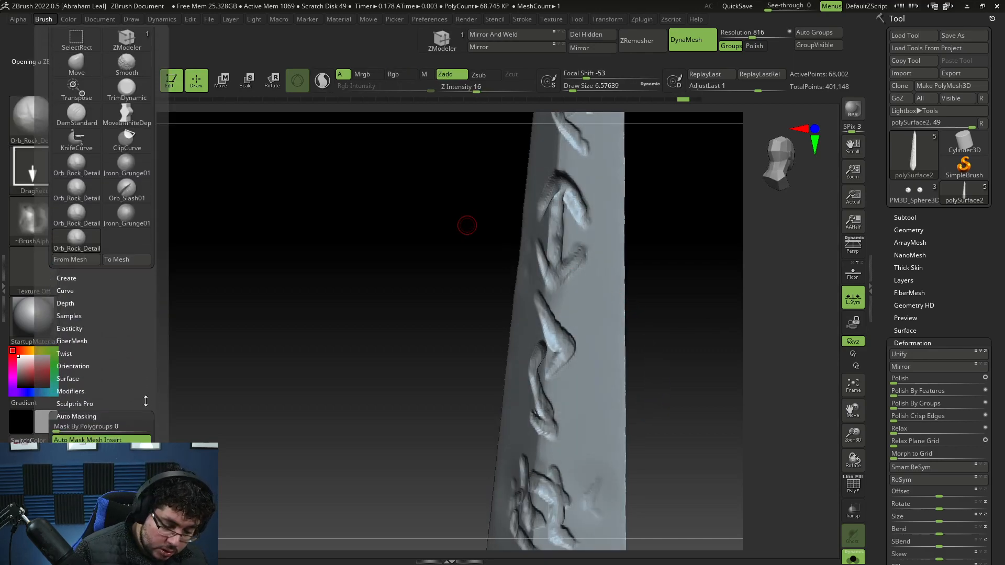
{"action": "left_click_drag", "start_coordinate": [134, 407], "coordinate": [132, 341]}
{"action": "left_click", "coordinate": [102, 456]}
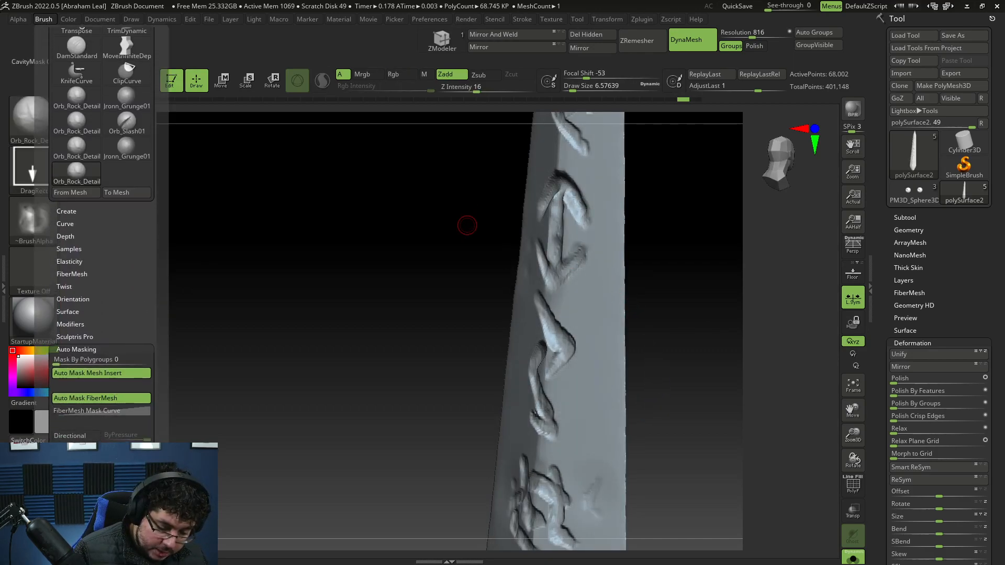
Stamp Orb_Rock_Detail texture along both faces of the blade from the tip down to the base.
{"action": "mouse_move", "coordinate": [648, 434]}
{"action": "left_mouse_down"}
{"action": "mouse_move", "coordinate": [675, 425]}
{"action": "mouse_move", "coordinate": [606, 430]}
{"action": "left_mouse_up"}
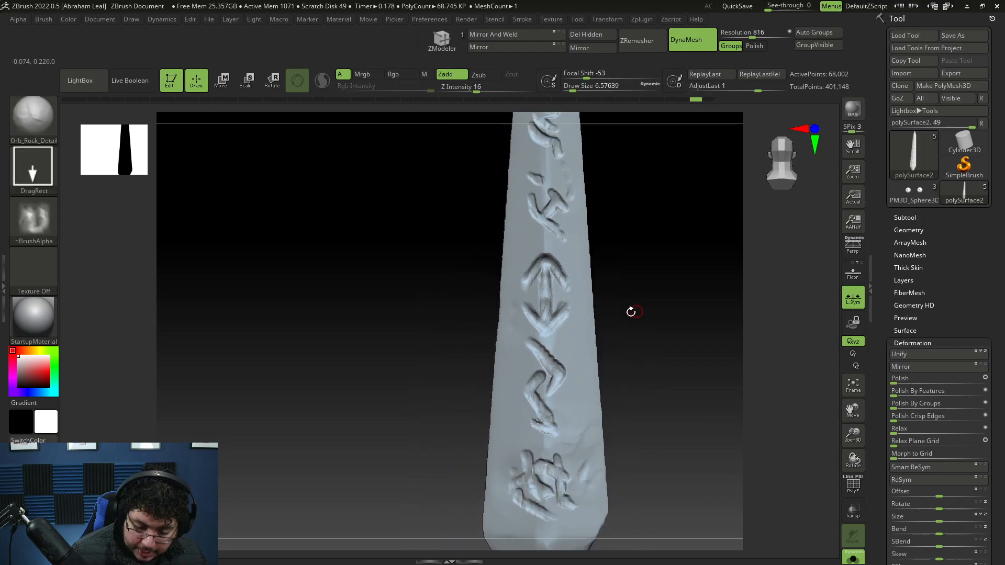
{"action": "left_click_drag", "start_coordinate": [624, 308], "coordinate": [629, 397], "text": "alt"}
{"action": "mouse_move", "coordinate": [603, 291]}
{"action": "left_mouse_down", "text": "alt"}
{"action": "mouse_move", "coordinate": [601, 340]}
{"action": "mouse_move", "coordinate": [606, 318]}
{"action": "left_mouse_up", "text": "alt"}
{"action": "mouse_move", "coordinate": [548, 196]}
{"action": "left_mouse_down"}
{"action": "mouse_move", "coordinate": [605, 254]}
{"action": "mouse_move", "coordinate": [545, 308]}
{"action": "left_mouse_up"}
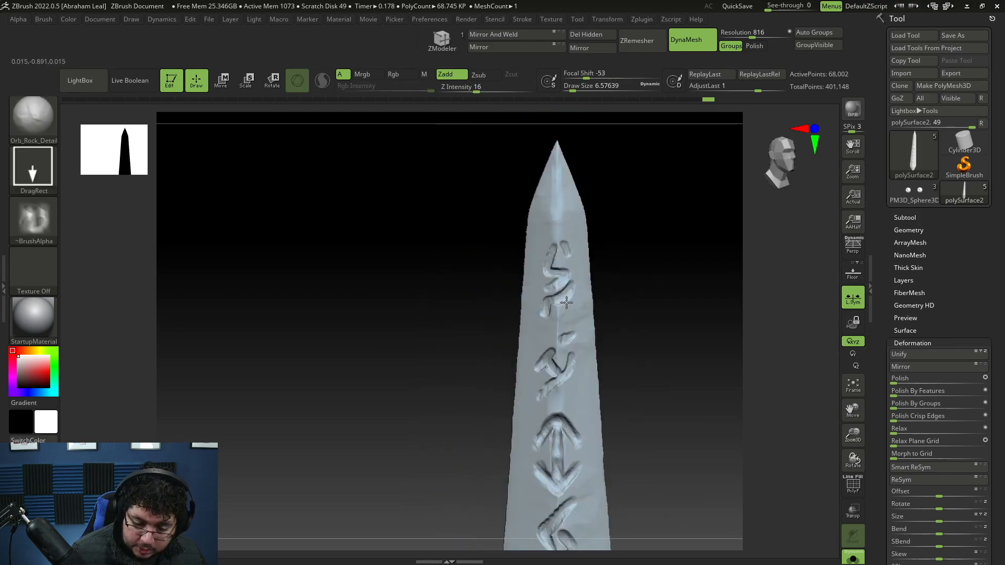
{"action": "left_click_drag", "start_coordinate": [594, 361], "coordinate": [577, 298], "text": "alt"}
{"action": "left_click_drag", "start_coordinate": [619, 382], "coordinate": [611, 285], "text": "alt"}
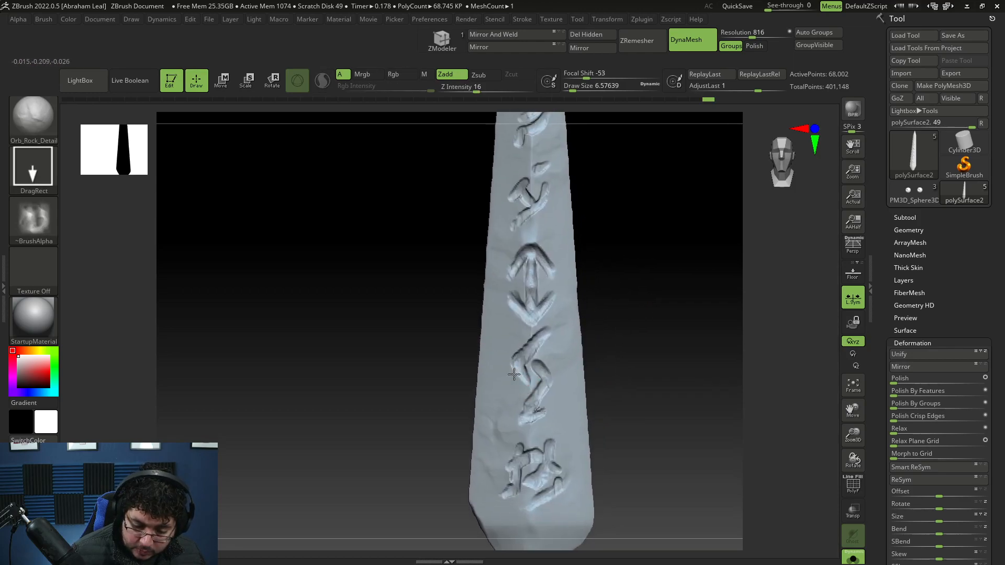
{"action": "left_click_drag", "start_coordinate": [579, 507], "coordinate": [600, 545]}
{"action": "left_click_drag", "start_coordinate": [610, 505], "coordinate": [605, 434], "text": "alt"}
Set the Z Intensity to 27 and stamp stronger rock detail around the blade's base.
{"action": "left_click_drag", "start_coordinate": [477, 86], "coordinate": [488, 87]}
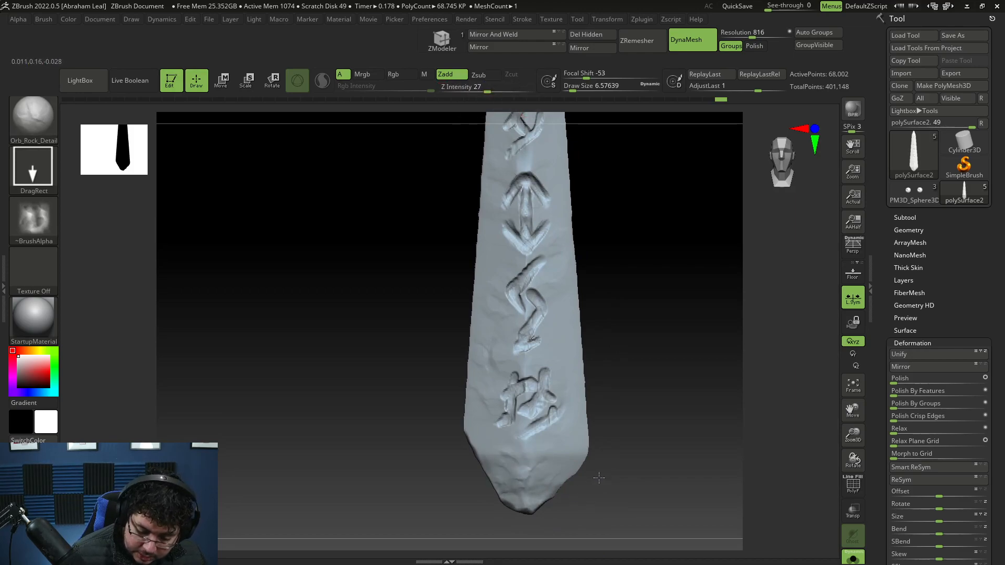
{"action": "left_click_drag", "start_coordinate": [621, 451], "coordinate": [650, 485], "text": "shift"}
{"action": "left_click_drag", "start_coordinate": [653, 428], "coordinate": [665, 459], "text": "alt"}
{"action": "mouse_move", "coordinate": [693, 379]}
{"action": "left_mouse_down", "text": "alt"}
{"action": "mouse_move", "coordinate": [688, 363]}
{"action": "mouse_move", "coordinate": [668, 393]}
{"action": "mouse_move", "coordinate": [680, 387]}
{"action": "left_mouse_up", "text": "alt"}
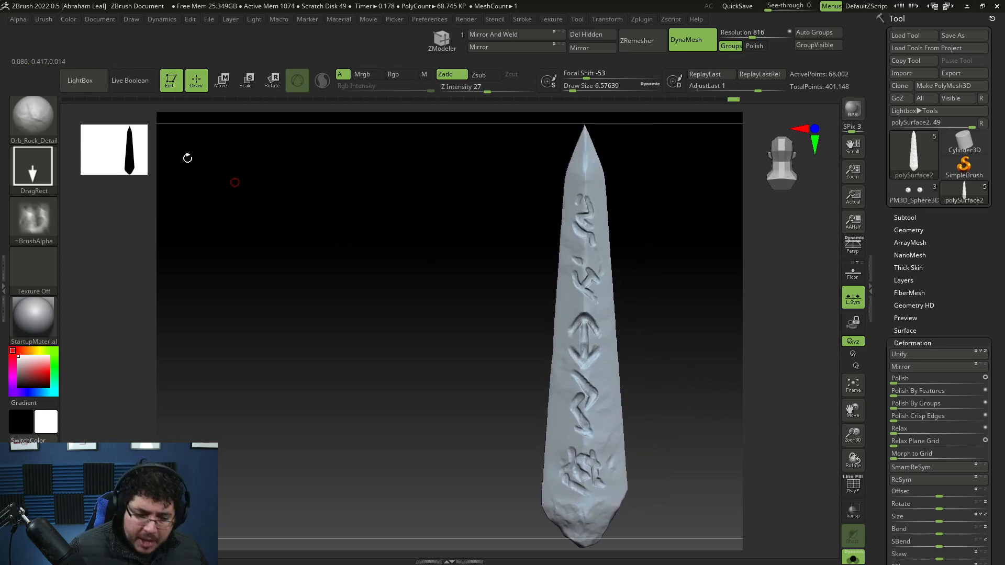
Load the Jronn_Grunge01 brush and stamp small clusters of pits over the blade beside the runes.
{"action": "left_click", "coordinate": [83, 80]}
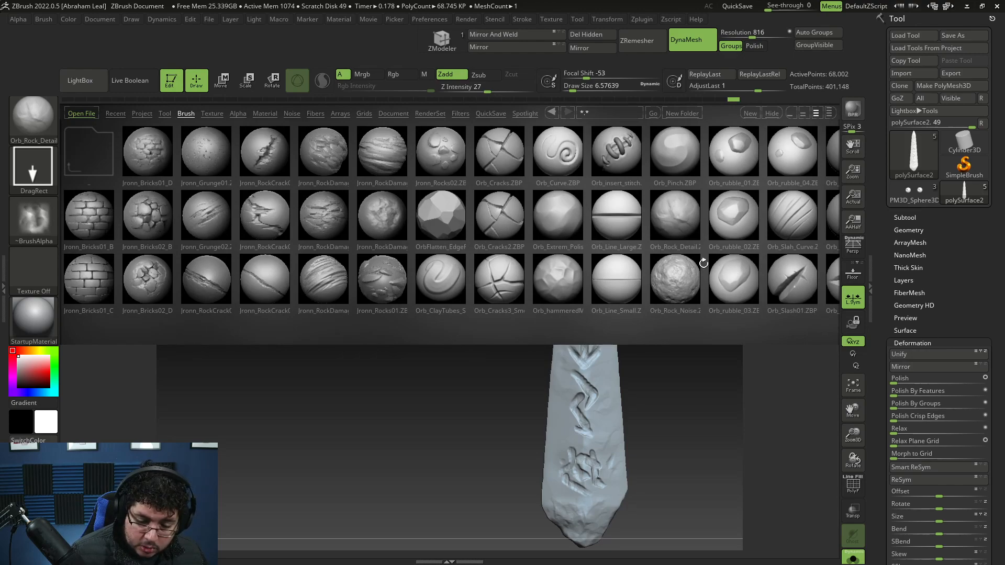
{"action": "double_click", "coordinate": [205, 153]}
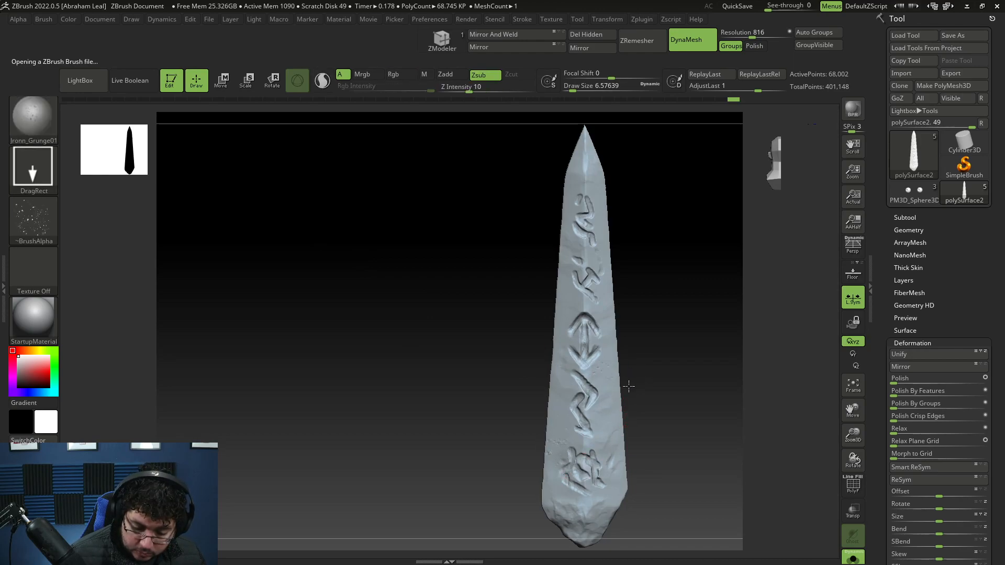
{"action": "left_click_drag", "start_coordinate": [667, 348], "coordinate": [688, 438], "text": "alt"}
{"action": "left_click_drag", "start_coordinate": [709, 388], "coordinate": [659, 416]}
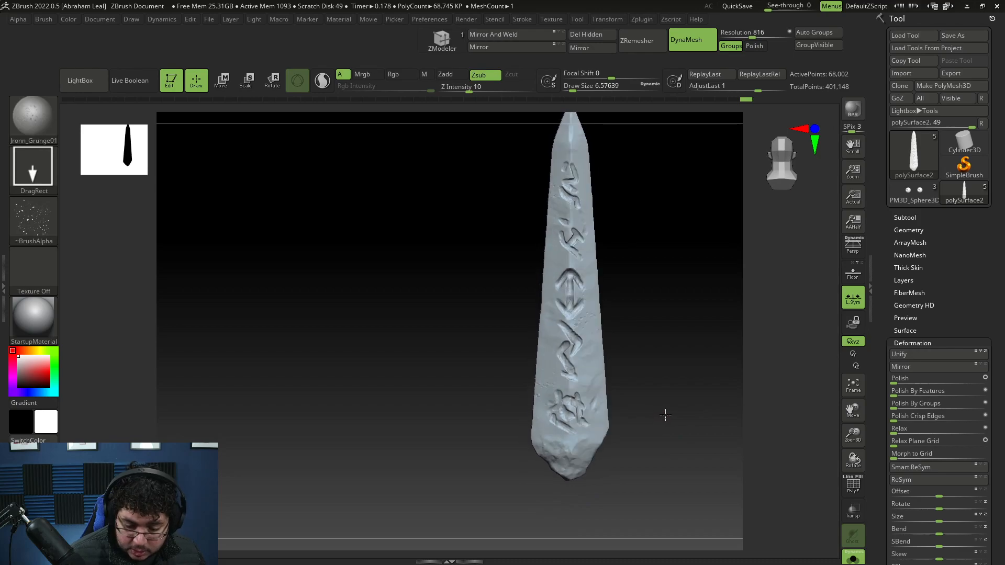
{"action": "mouse_move", "coordinate": [604, 403]}
{"action": "right_mouse_down", "text": "ctrl"}
{"action": "mouse_move", "coordinate": [616, 365]}
{"action": "mouse_move", "coordinate": [630, 395]}
{"action": "right_mouse_up", "text": "ctrl"}
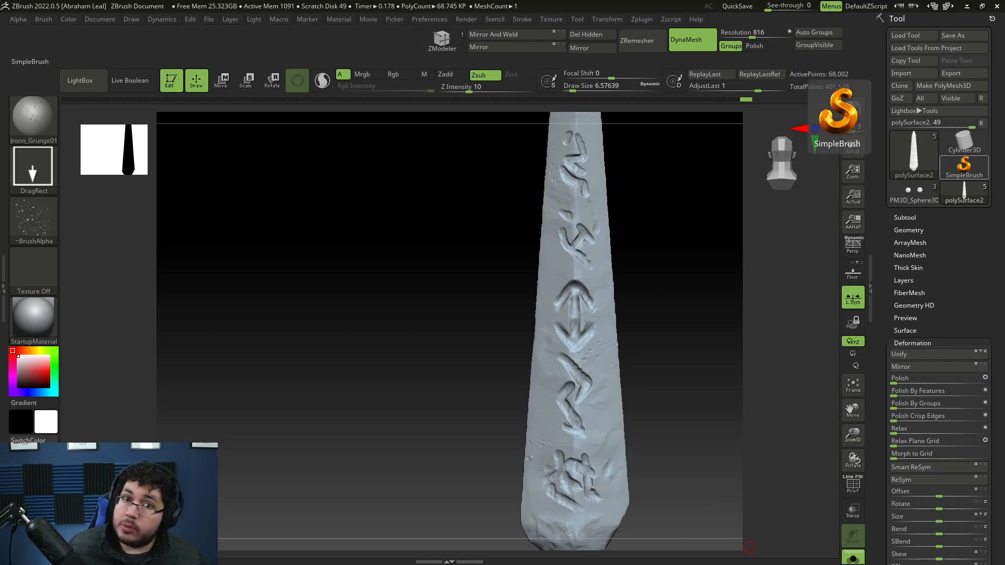
Compare the blade's runes and chipped edges with the sword concept image in Photos.
{"action": "left_click_drag", "start_coordinate": [1004, 59], "coordinate": [646, 57]}
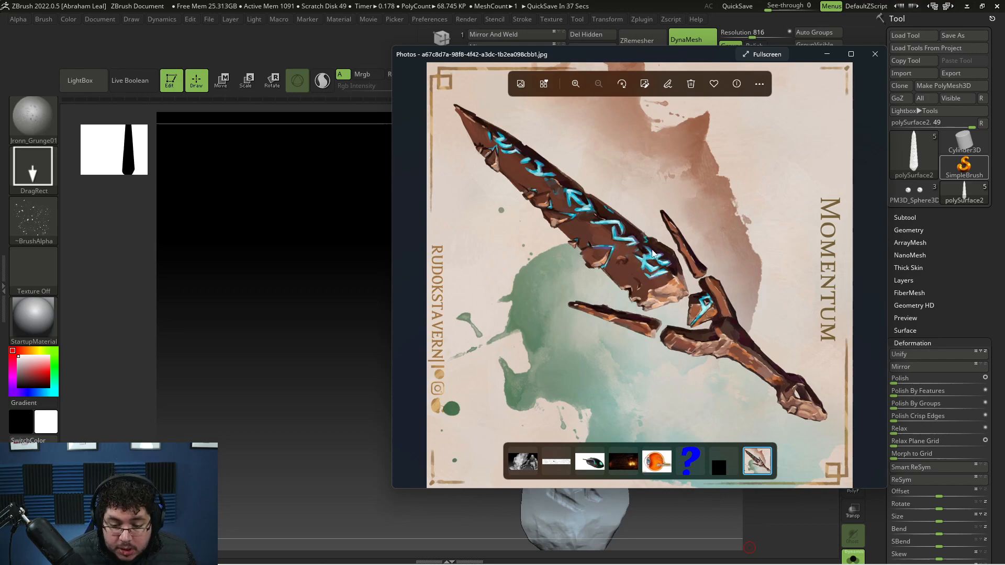
{"action": "mouse_move", "coordinate": [243, 335]}
{"action": "left_mouse_down"}
{"action": "mouse_move", "coordinate": [420, 334]}
{"action": "mouse_move", "coordinate": [670, 401]}
{"action": "left_mouse_up"}
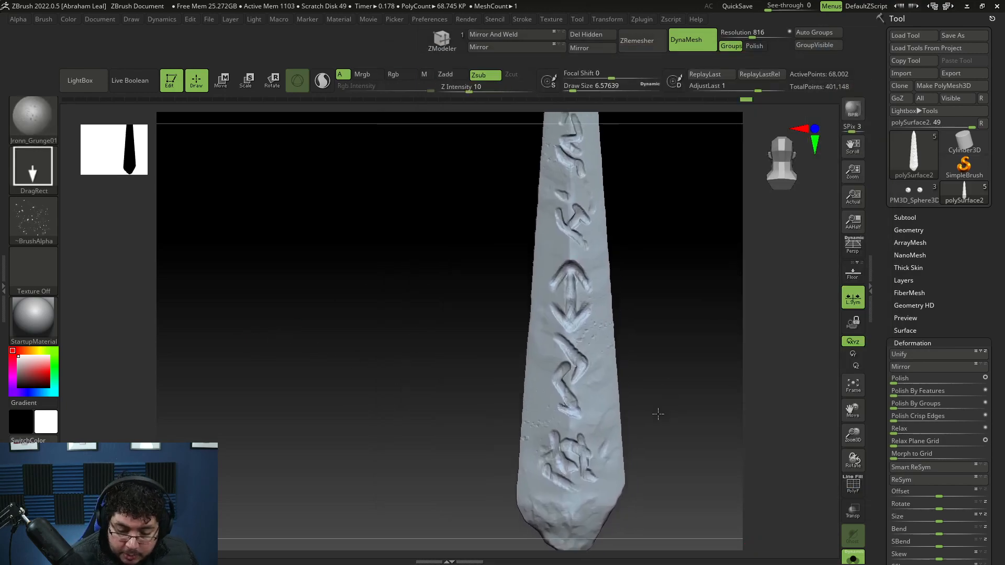
Set the masking brush to MaskLasso and check the blade's chipped edges in the sword concept image in Photos.
{"action": "left_click", "coordinate": [49, 128], "text": "ctrl"}
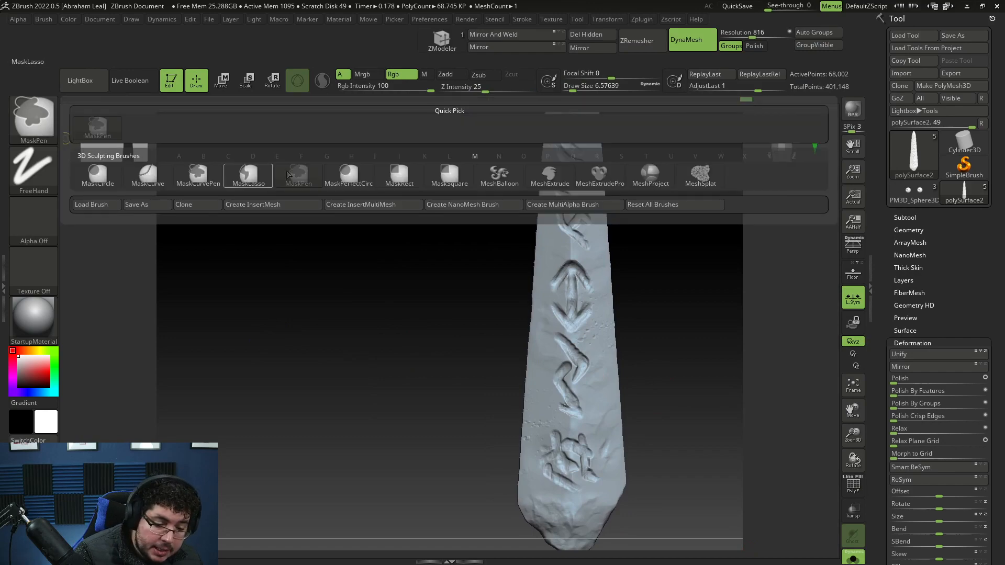
{"action": "left_click", "coordinate": [250, 176], "text": "ctrl"}
{"action": "left_click_drag", "start_coordinate": [657, 400], "coordinate": [680, 429]}
{"action": "key", "text": "alt+Tab"}
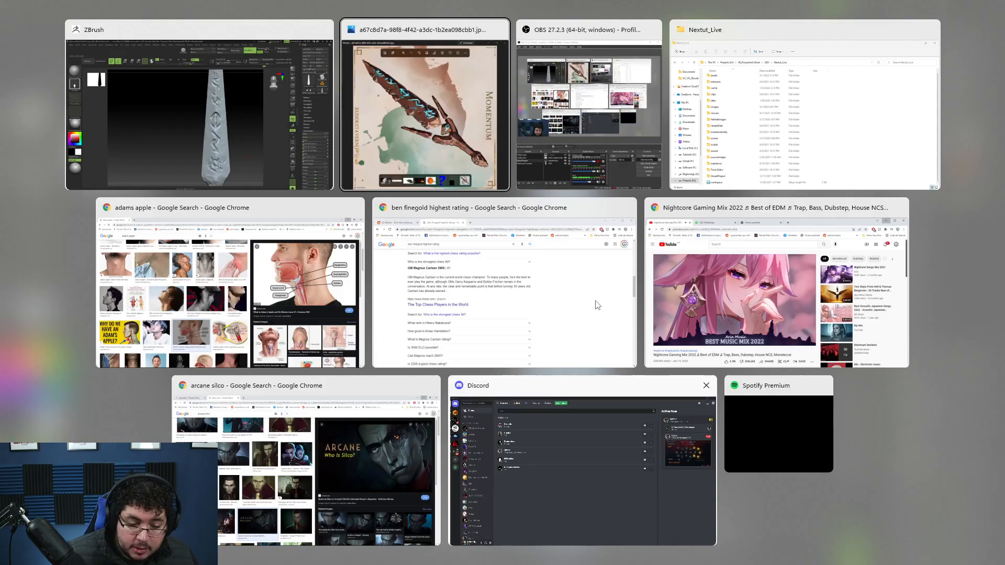
{"action": "left_click", "coordinate": [503, 41]}
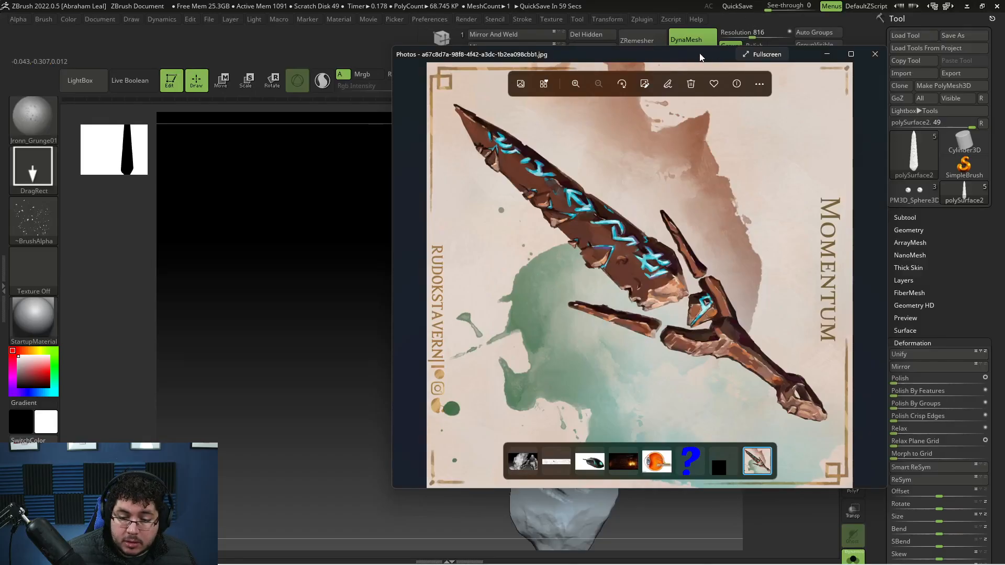
{"action": "key", "text": "alt+Tab"}
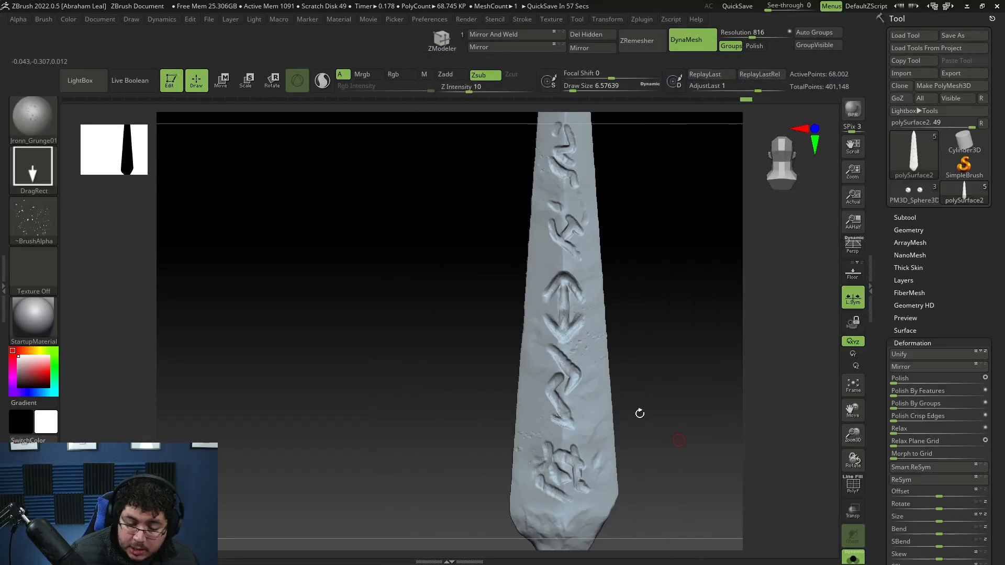
{"action": "left_click_drag", "start_coordinate": [648, 430], "coordinate": [668, 391]}
Mask jagged chip shapes along the blade's left edge beside the double-arrow rune and the zigzag rune below it.
{"action": "key", "text": "ctrl"}
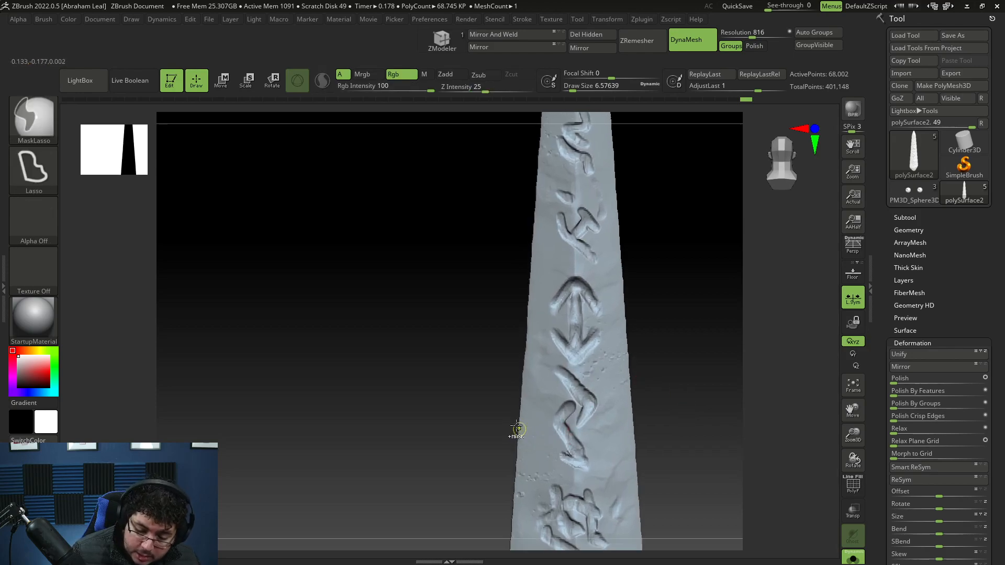
{"action": "mouse_move", "coordinate": [539, 443]}
{"action": "left_mouse_down", "text": "ctrl"}
{"action": "mouse_move", "coordinate": [526, 468]}
{"action": "mouse_move", "coordinate": [516, 468]}
{"action": "left_mouse_up", "text": "ctrl"}
{"action": "mouse_move", "coordinate": [658, 426]}
{"action": "left_mouse_down"}
{"action": "mouse_move", "coordinate": [657, 410]}
{"action": "mouse_move", "coordinate": [661, 421]}
{"action": "left_mouse_up"}
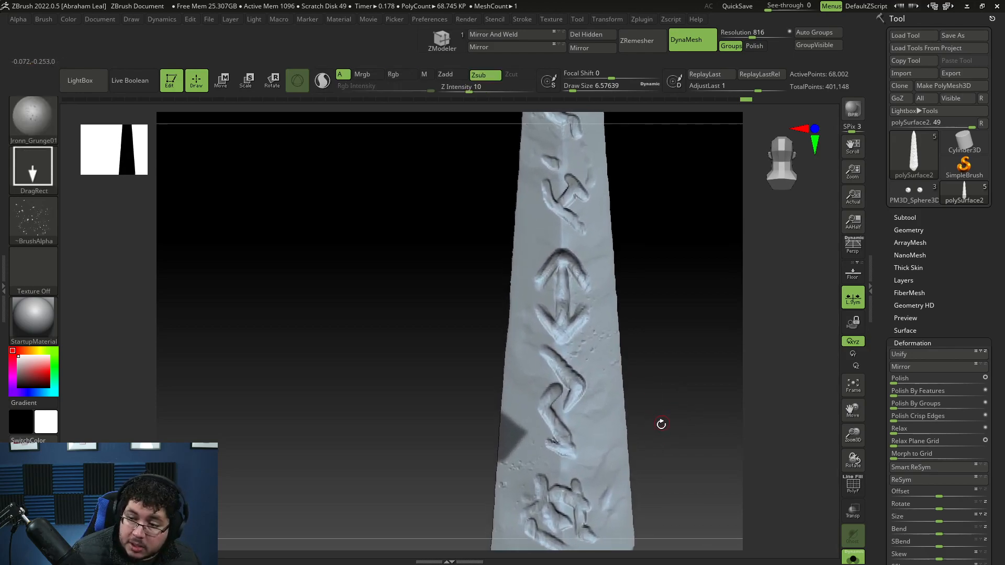
{"action": "key", "text": "ctrl"}
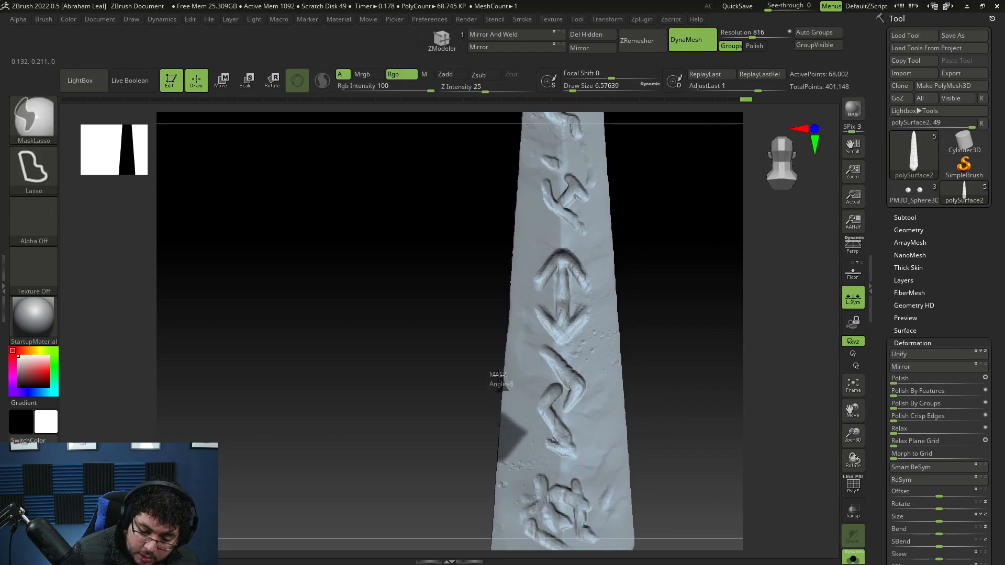
{"action": "left_click_drag", "start_coordinate": [498, 374], "coordinate": [501, 371], "text": "ctrl"}
{"action": "left_click_drag", "start_coordinate": [675, 417], "coordinate": [673, 429], "text": "alt"}
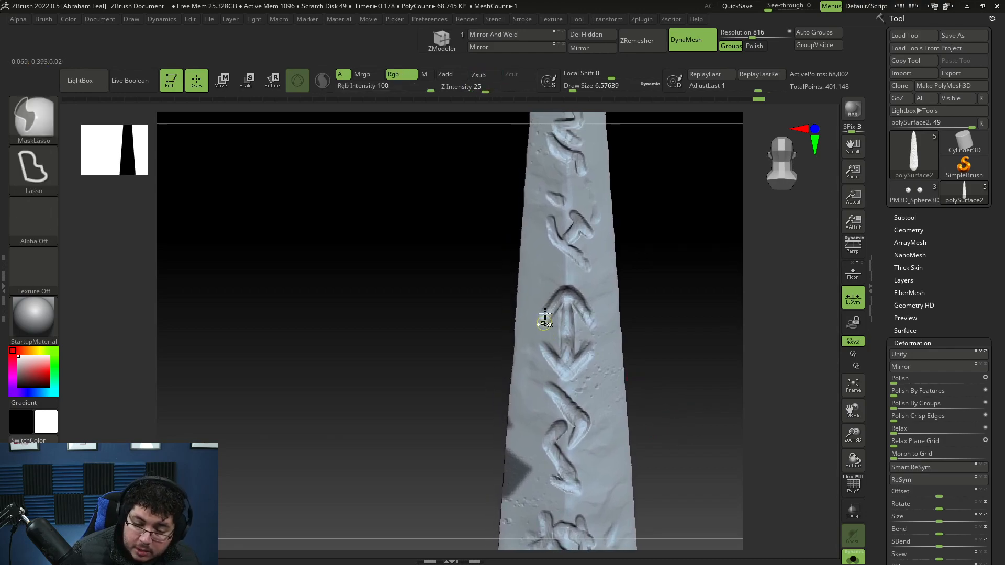
{"action": "mouse_move", "coordinate": [501, 352]}
{"action": "left_mouse_down", "text": "ctrl"}
{"action": "mouse_move", "coordinate": [538, 378]}
{"action": "mouse_move", "coordinate": [501, 335]}
{"action": "left_mouse_up", "text": "ctrl"}
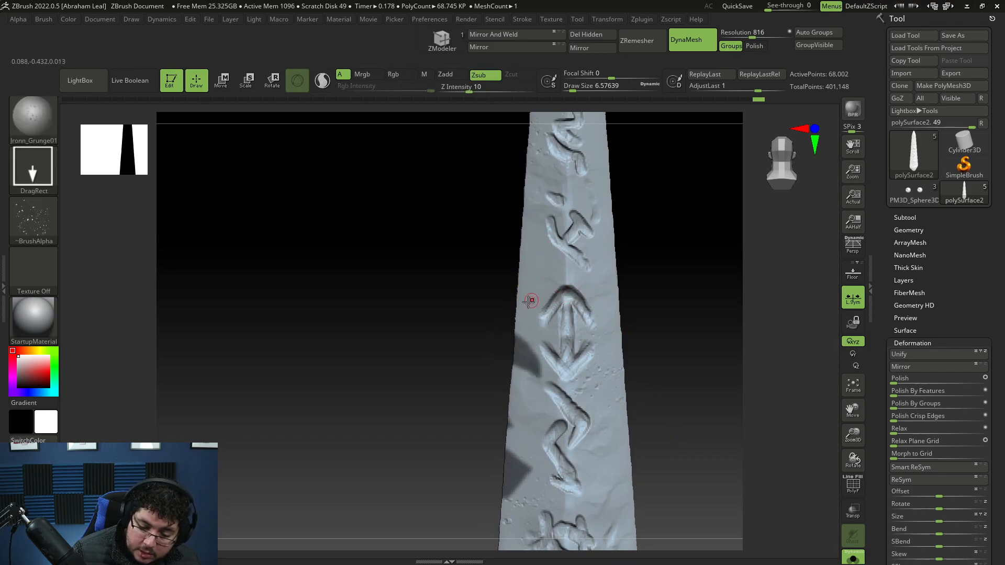
{"action": "mouse_move", "coordinate": [506, 329]}
{"action": "left_mouse_down", "text": "ctrl"}
{"action": "mouse_move", "coordinate": [521, 314]}
{"action": "mouse_move", "coordinate": [511, 299]}
{"action": "left_mouse_up", "text": "ctrl"}
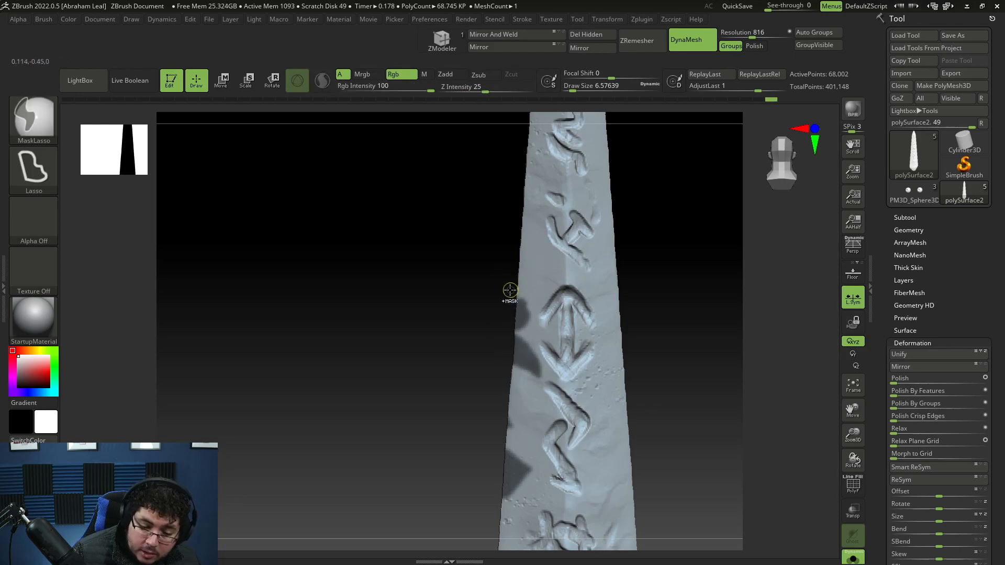
Mask further chip shapes higher up the blade's left edge beside the topmost rune.
{"action": "mouse_move", "coordinate": [628, 277]}
{"action": "left_mouse_down"}
{"action": "mouse_move", "coordinate": [653, 291]}
{"action": "mouse_move", "coordinate": [648, 311]}
{"action": "left_mouse_up"}
{"action": "left_click_drag", "start_coordinate": [646, 231], "coordinate": [650, 272], "text": "alt"}
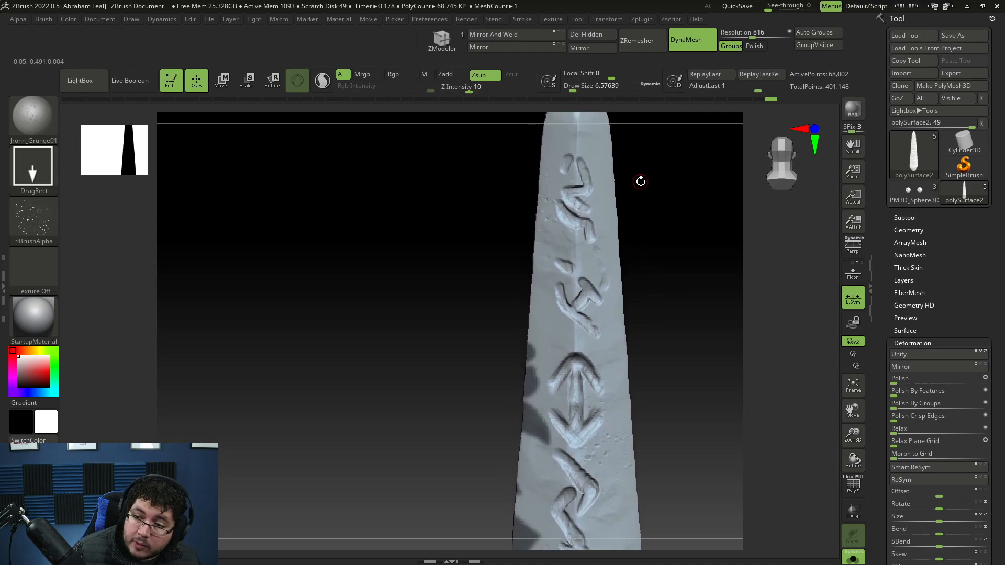
{"action": "left_click_drag", "start_coordinate": [614, 201], "coordinate": [616, 223], "text": "alt"}
{"action": "mouse_move", "coordinate": [526, 284]}
{"action": "left_mouse_down", "text": "ctrl"}
{"action": "mouse_move", "coordinate": [549, 261]}
{"action": "mouse_move", "coordinate": [527, 234]}
{"action": "mouse_move", "coordinate": [528, 213]}
{"action": "left_mouse_up", "text": "ctrl"}
{"action": "key", "text": "ctrl"}
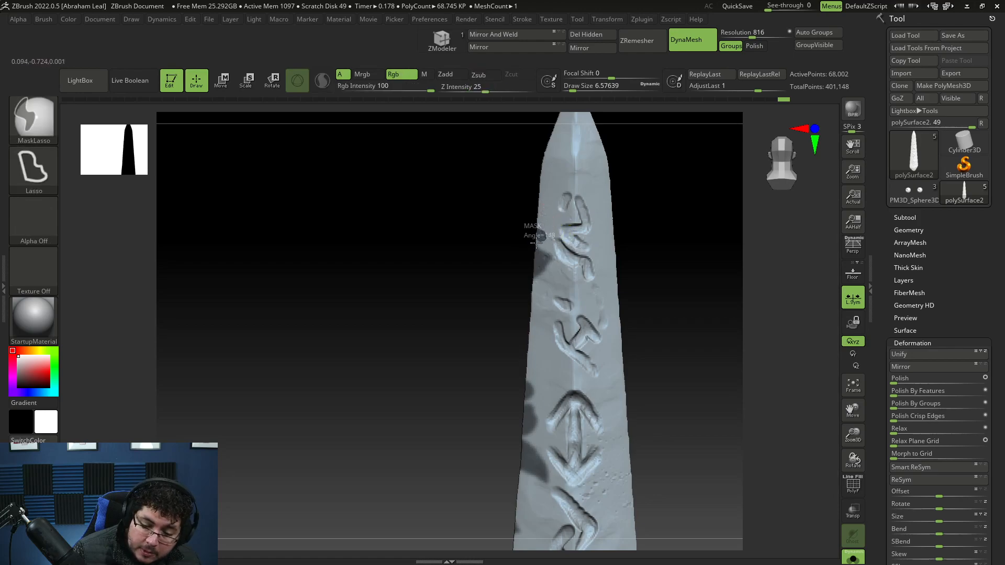
{"action": "left_click_drag", "start_coordinate": [541, 215], "coordinate": [545, 189], "text": "ctrl"}
Mask matching chip shapes along the blade's right edge, from above the double-arrow rune down towards the base.
{"action": "mouse_move", "coordinate": [626, 230]}
{"action": "left_mouse_down", "text": "alt"}
{"action": "mouse_move", "coordinate": [639, 303]}
{"action": "mouse_move", "coordinate": [650, 305]}
{"action": "mouse_move", "coordinate": [624, 354]}
{"action": "mouse_move", "coordinate": [579, 278]}
{"action": "mouse_move", "coordinate": [599, 320]}
{"action": "left_mouse_up", "text": "alt"}
{"action": "key", "text": "ctrl"}
{"action": "mouse_move", "coordinate": [590, 263]}
{"action": "left_mouse_down", "text": "ctrl"}
{"action": "mouse_move", "coordinate": [574, 284]}
{"action": "mouse_move", "coordinate": [601, 327]}
{"action": "mouse_move", "coordinate": [586, 253]}
{"action": "mouse_move", "coordinate": [609, 233]}
{"action": "left_mouse_up", "text": "ctrl"}
{"action": "mouse_move", "coordinate": [628, 489]}
{"action": "left_mouse_down", "text": "alt"}
{"action": "mouse_move", "coordinate": [613, 384]}
{"action": "mouse_move", "coordinate": [618, 418]}
{"action": "left_mouse_up", "text": "alt"}
{"action": "mouse_move", "coordinate": [596, 379]}
{"action": "left_mouse_down", "text": "ctrl"}
{"action": "mouse_move", "coordinate": [580, 365]}
{"action": "mouse_move", "coordinate": [598, 360]}
{"action": "left_mouse_up", "text": "ctrl"}
{"action": "mouse_move", "coordinate": [590, 492]}
{"action": "left_mouse_down", "text": "ctrl"}
{"action": "mouse_move", "coordinate": [606, 482]}
{"action": "mouse_move", "coordinate": [608, 547]}
{"action": "left_mouse_up", "text": "ctrl"}
{"action": "left_click_drag", "start_coordinate": [615, 322], "coordinate": [619, 375], "text": "alt"}
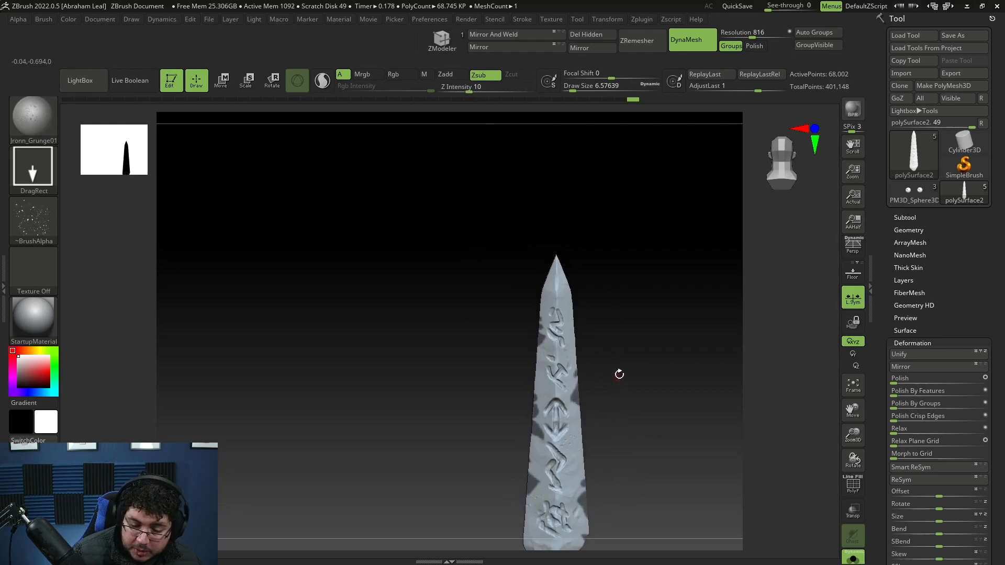
{"action": "mouse_move", "coordinate": [639, 465]}
{"action": "left_mouse_down"}
{"action": "mouse_move", "coordinate": [628, 463]}
{"action": "mouse_move", "coordinate": [595, 356]}
{"action": "mouse_move", "coordinate": [634, 404]}
{"action": "mouse_move", "coordinate": [653, 455]}
{"action": "mouse_move", "coordinate": [636, 448]}
{"action": "left_mouse_up"}
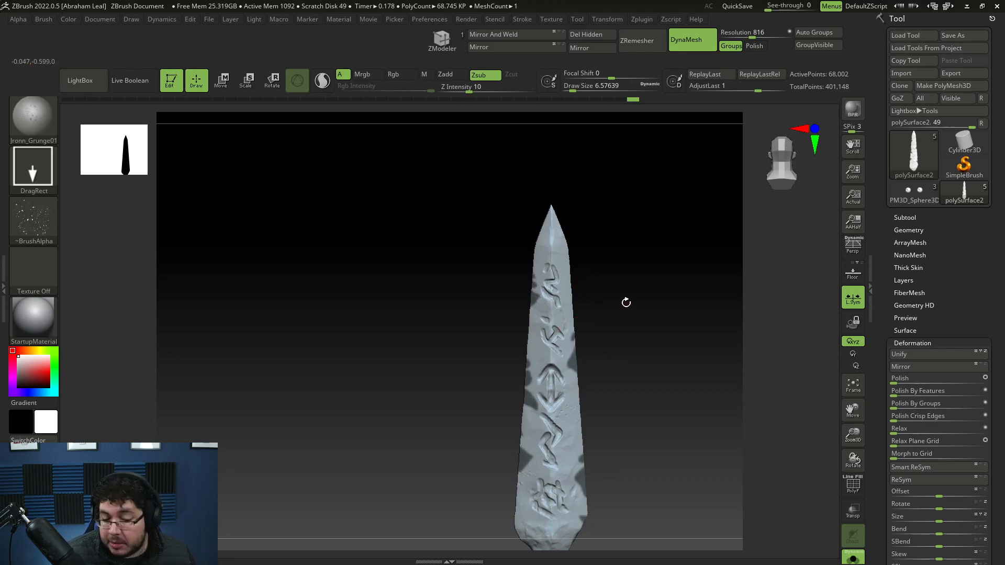
Split the masked edge chips off the blade into a separate subtool.
{"action": "left_click", "coordinate": [911, 229]}
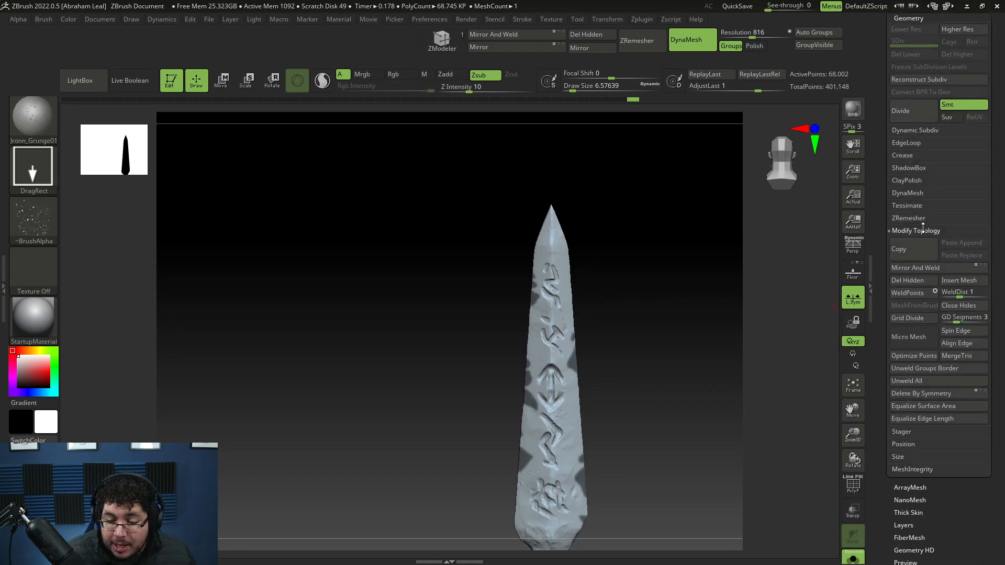
{"action": "scroll", "coordinate": [999, 149], "scroll_direction": "up", "scroll_amount": 3}
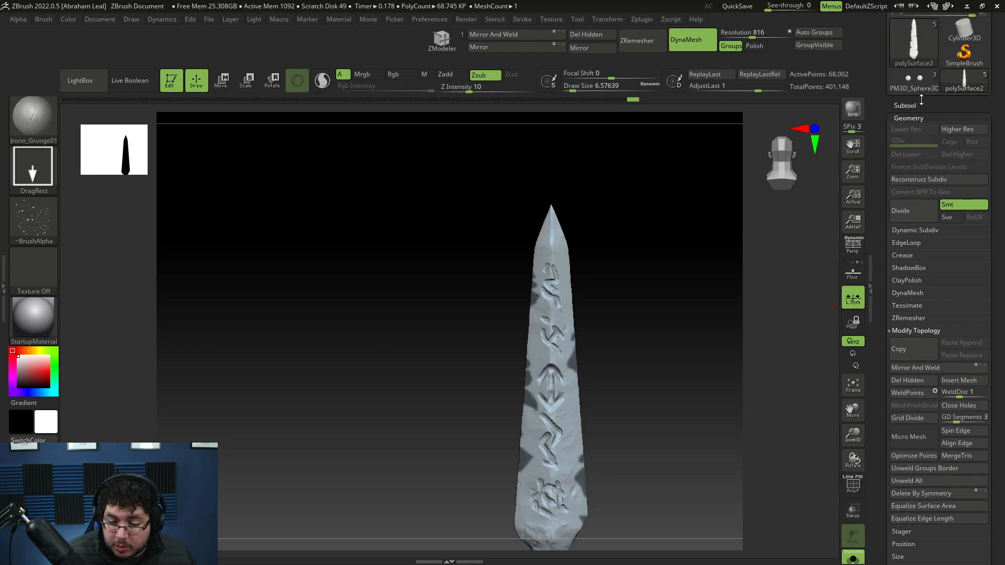
{"action": "left_click", "coordinate": [913, 106]}
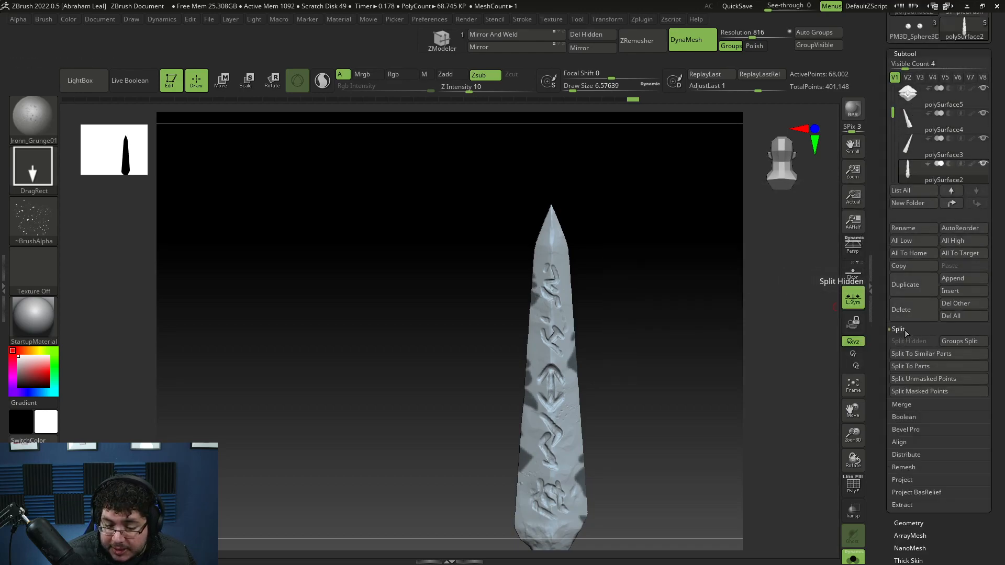
{"action": "left_click", "coordinate": [928, 393]}
Build up the hollow notches along the blade's left edge with ClayBuildup at a draw size of about 6.58.
{"action": "left_click_drag", "start_coordinate": [712, 418], "coordinate": [699, 308], "text": "alt"}
{"action": "left_click_drag", "start_coordinate": [684, 348], "coordinate": [705, 336]}
{"action": "key", "text": "b"}
{"action": "key", "text": "c"}
{"action": "key", "text": "b"}
{"action": "key", "text": "space"}
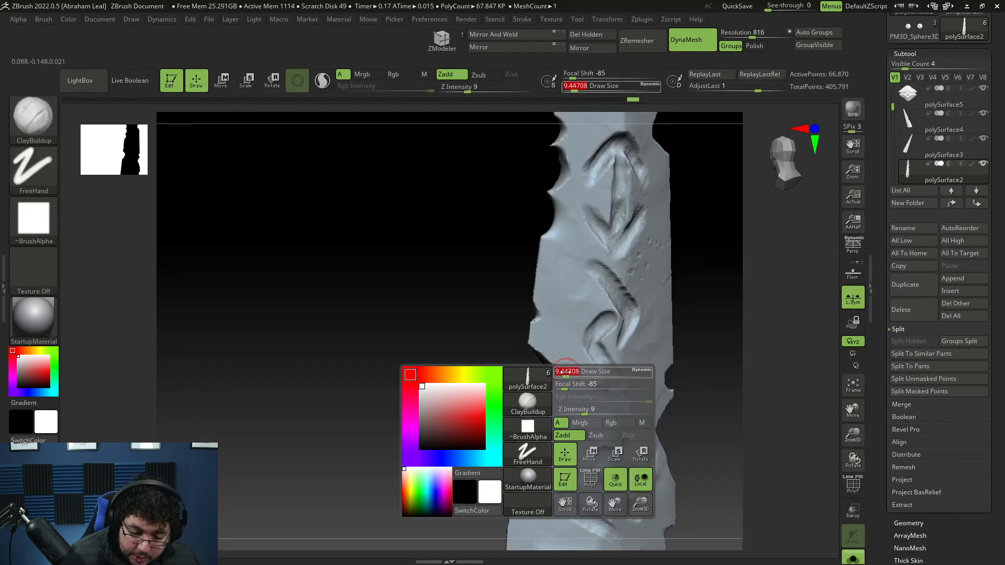
{"action": "key", "text": "bracketleft"}
{"action": "key", "text": "bracketleft"}
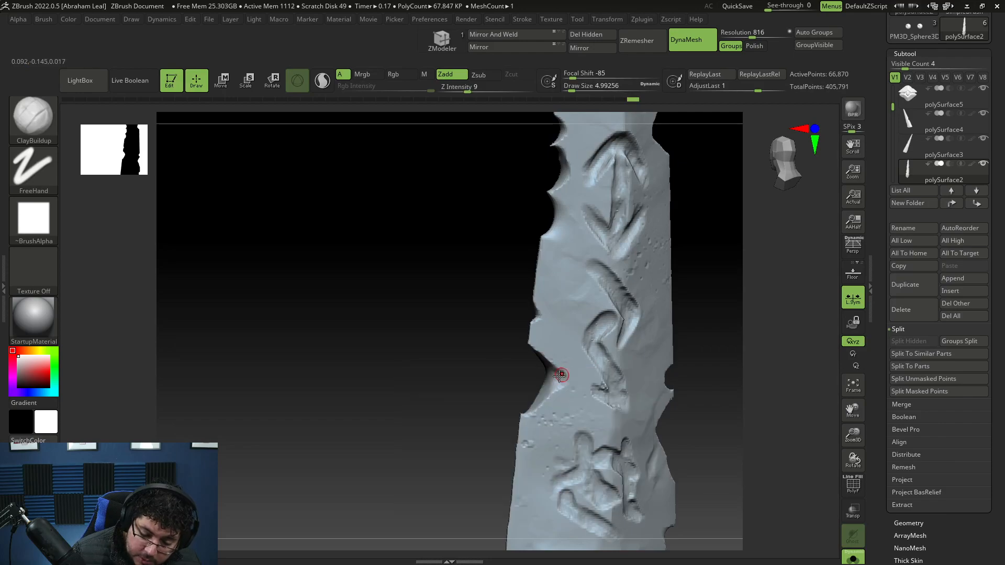
{"action": "left_click_drag", "start_coordinate": [690, 287], "coordinate": [686, 352], "text": "alt"}
{"action": "key", "text": "space"}
{"action": "left_click", "coordinate": [550, 302]}
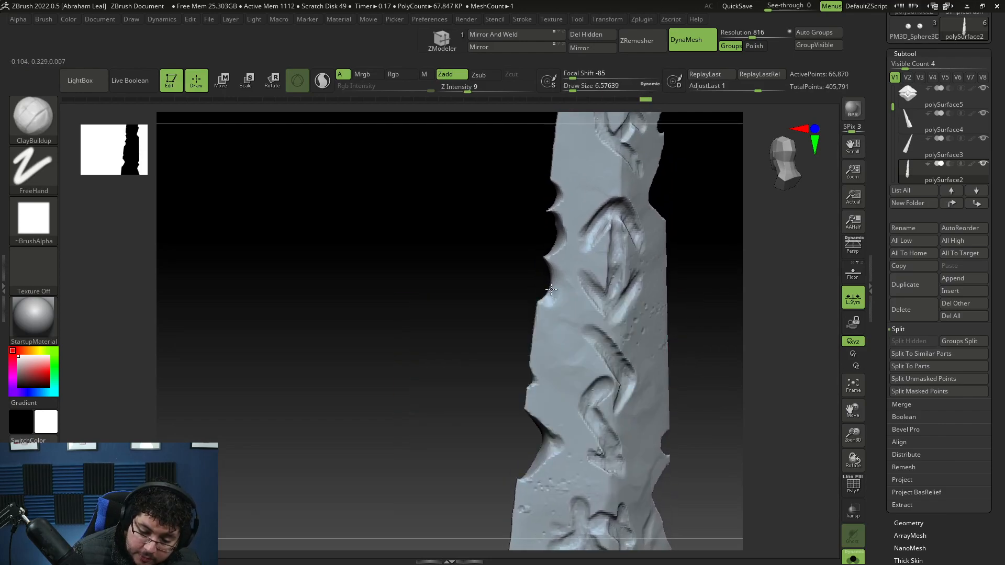
{"action": "left_click_drag", "start_coordinate": [531, 289], "coordinate": [581, 289]}
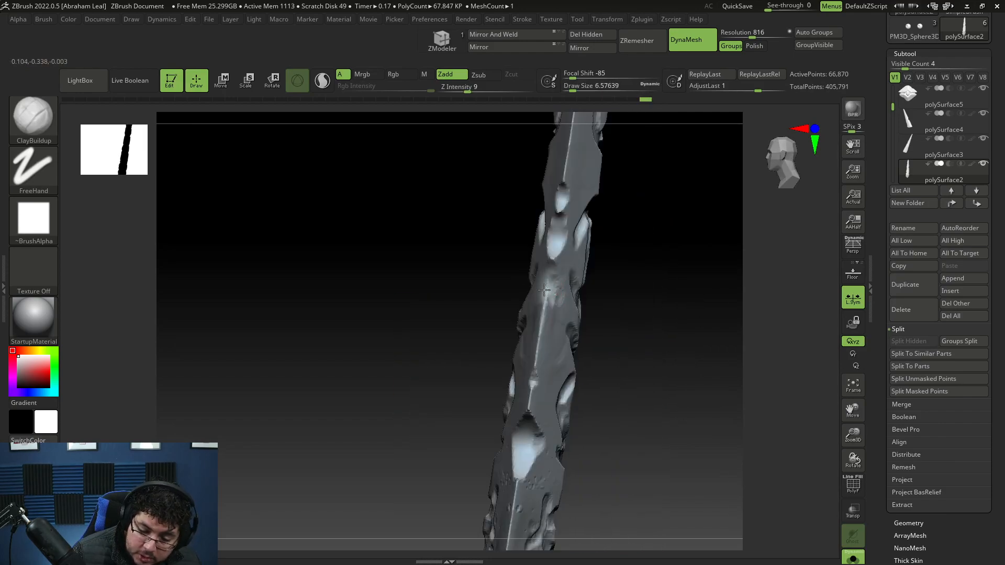
{"action": "mouse_move", "coordinate": [506, 290]}
{"action": "left_mouse_down"}
{"action": "mouse_move", "coordinate": [544, 283]}
{"action": "mouse_move", "coordinate": [549, 294]}
{"action": "mouse_move", "coordinate": [551, 262]}
{"action": "mouse_move", "coordinate": [545, 298]}
{"action": "mouse_move", "coordinate": [689, 222]}
{"action": "mouse_move", "coordinate": [553, 287]}
{"action": "mouse_move", "coordinate": [561, 282]}
{"action": "left_mouse_up"}
Flatten the left-edge notches beside the double-arrow rune with TrimDynamic at Z Intensity 43.
{"action": "key", "text": "b"}
{"action": "key", "text": "t"}
{"action": "key", "text": "d"}
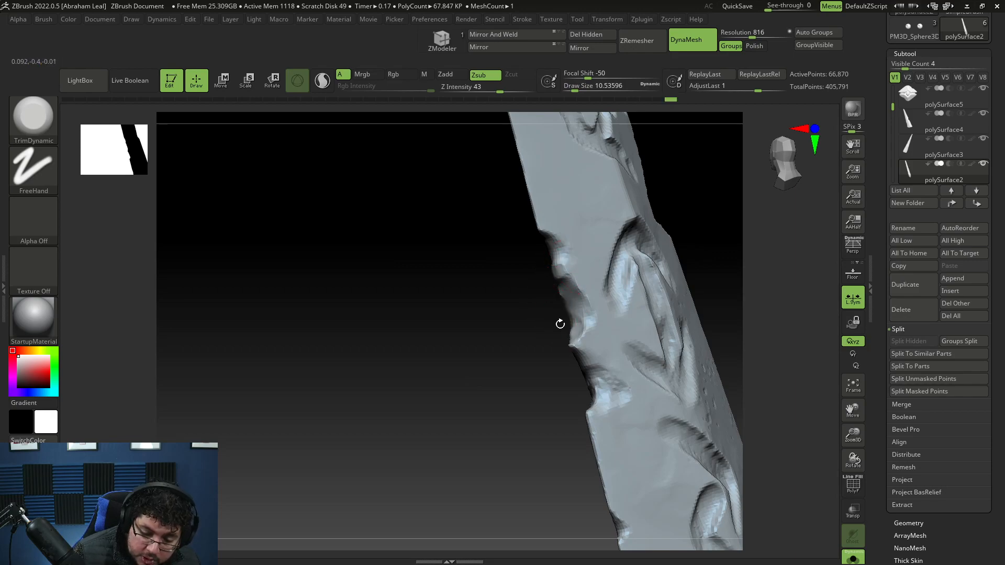
{"action": "left_click_drag", "start_coordinate": [552, 322], "coordinate": [573, 336]}
{"action": "mouse_move", "coordinate": [563, 373]}
{"action": "left_mouse_down"}
{"action": "mouse_move", "coordinate": [589, 409]}
{"action": "mouse_move", "coordinate": [684, 352]}
{"action": "mouse_move", "coordinate": [619, 386]}
{"action": "mouse_move", "coordinate": [661, 328]}
{"action": "mouse_move", "coordinate": [682, 321]}
{"action": "mouse_move", "coordinate": [574, 387]}
{"action": "mouse_move", "coordinate": [612, 472]}
{"action": "mouse_move", "coordinate": [684, 336]}
{"action": "mouse_move", "coordinate": [714, 348]}
{"action": "left_mouse_up"}
{"action": "mouse_move", "coordinate": [726, 385]}
{"action": "left_mouse_down"}
{"action": "mouse_move", "coordinate": [682, 384]}
{"action": "mouse_move", "coordinate": [637, 454]}
{"action": "left_mouse_up"}
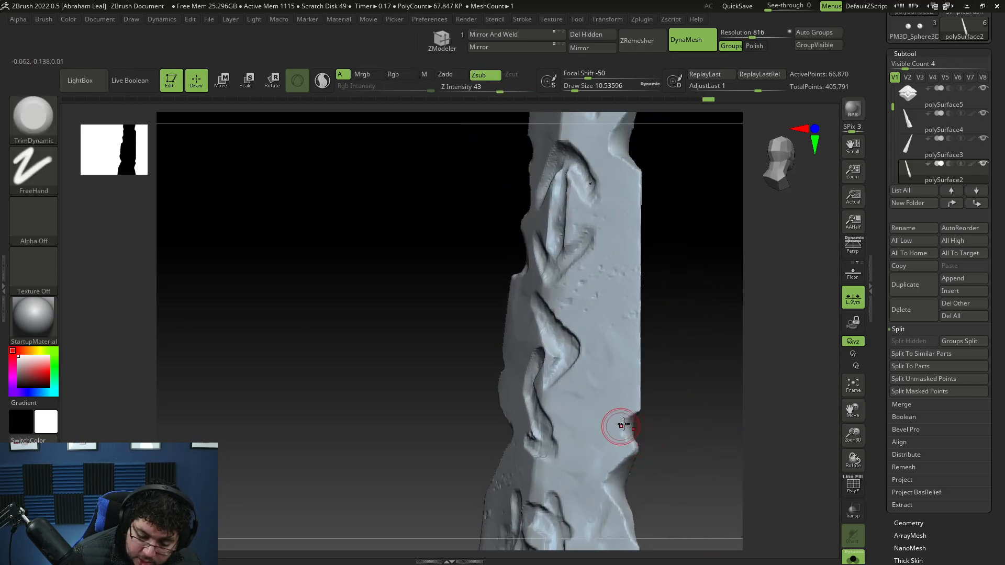
Build up the notches low on the blade's right edge with ClayBuildup at a draw size of about 5.75.
{"action": "key", "text": "b"}
{"action": "key", "text": "c"}
{"action": "key", "text": "b"}
{"action": "key", "text": "space"}
{"action": "left_click_drag", "start_coordinate": [631, 381], "coordinate": [628, 381]}
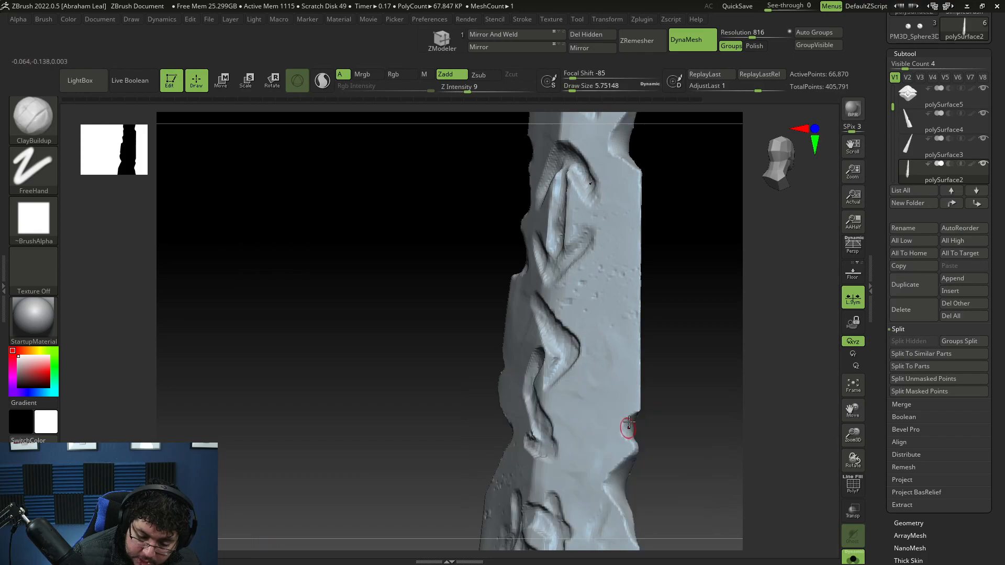
{"action": "mouse_move", "coordinate": [624, 429]}
{"action": "left_mouse_down"}
{"action": "mouse_move", "coordinate": [676, 424]}
{"action": "mouse_move", "coordinate": [628, 466]}
{"action": "left_mouse_up"}
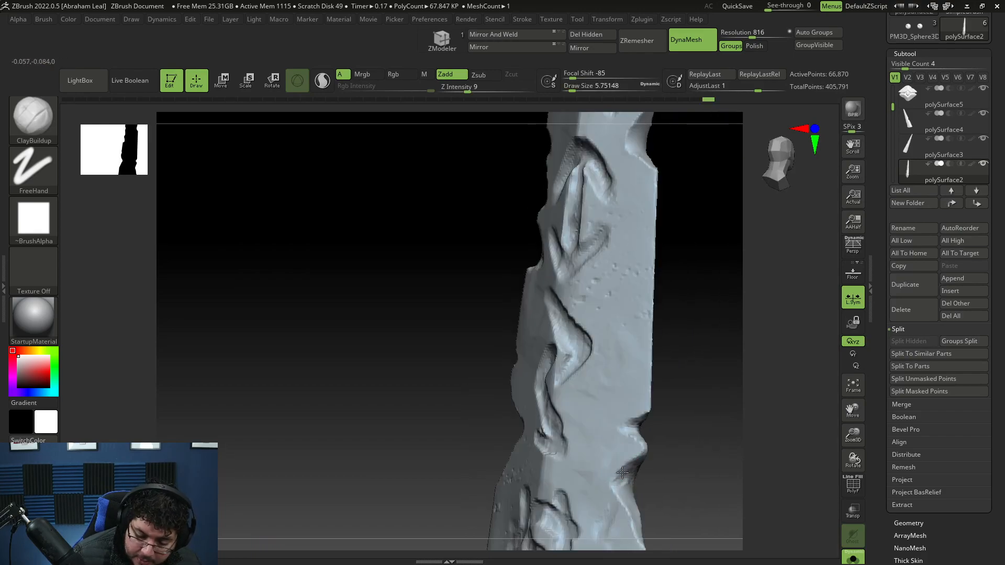
{"action": "left_click_drag", "start_coordinate": [649, 538], "coordinate": [622, 449]}
{"action": "mouse_move", "coordinate": [637, 487]}
{"action": "left_mouse_down", "text": "alt"}
{"action": "mouse_move", "coordinate": [648, 460]}
{"action": "mouse_move", "coordinate": [655, 493]}
{"action": "mouse_move", "coordinate": [694, 312]}
{"action": "mouse_move", "coordinate": [647, 344]}
{"action": "mouse_move", "coordinate": [682, 386]}
{"action": "mouse_move", "coordinate": [546, 253]}
{"action": "mouse_move", "coordinate": [514, 282]}
{"action": "left_mouse_up", "text": "alt"}
Trim the notches beside the upper runes on both blade edges with TrimDynamic at a draw size of about 9.45.
{"action": "key", "text": "b"}
{"action": "key", "text": "t"}
{"action": "key", "text": "d"}
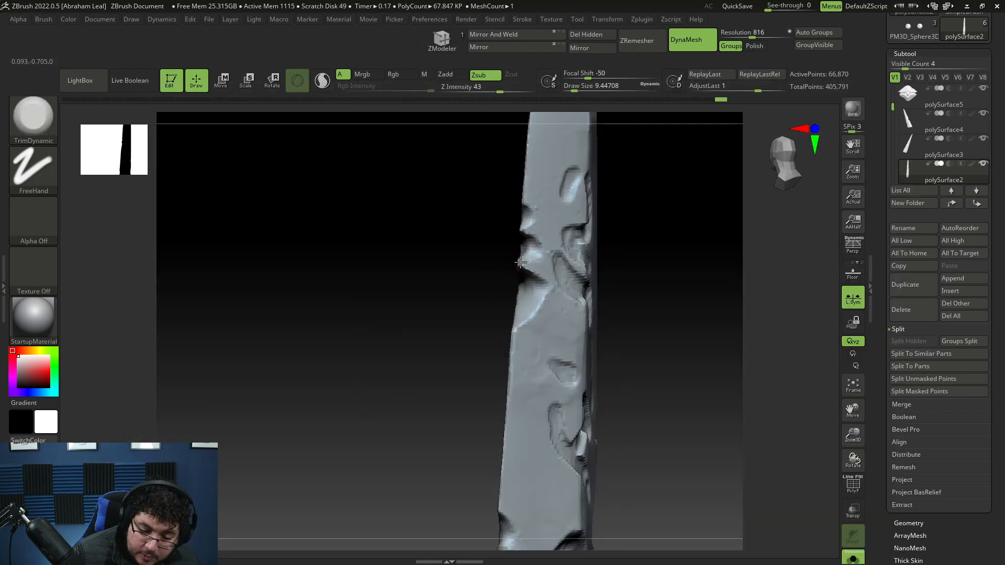
{"action": "left_click_drag", "start_coordinate": [517, 230], "coordinate": [673, 236]}
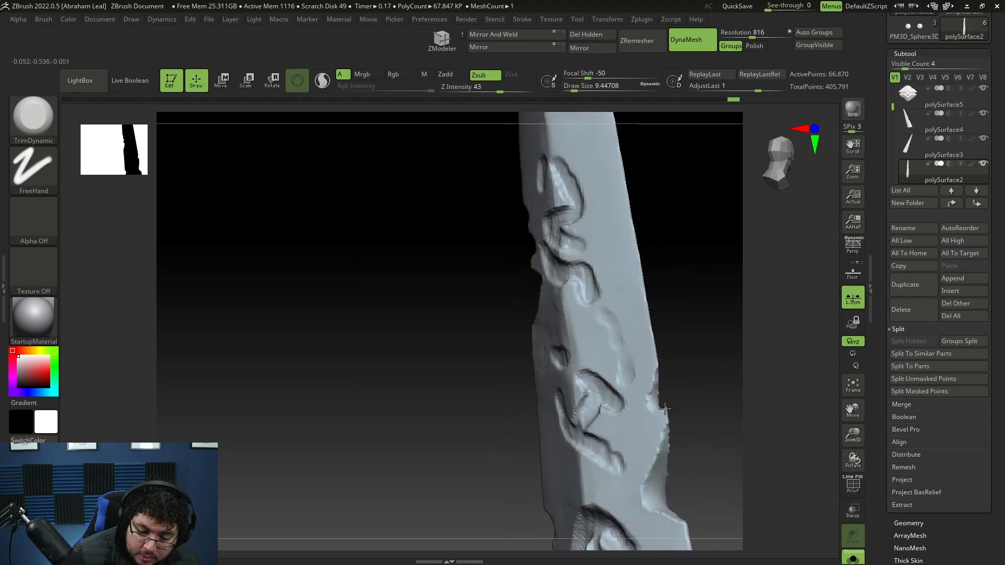
{"action": "mouse_move", "coordinate": [677, 422]}
{"action": "left_mouse_down"}
{"action": "mouse_move", "coordinate": [709, 377]}
{"action": "mouse_move", "coordinate": [693, 354]}
{"action": "mouse_move", "coordinate": [649, 404]}
{"action": "mouse_move", "coordinate": [669, 440]}
{"action": "mouse_move", "coordinate": [614, 375]}
{"action": "left_mouse_up"}
Build up the large notch on the right edge above the double-arrow rune with ClayBuildup.
{"action": "key", "text": "b"}
{"action": "key", "text": "c"}
{"action": "key", "text": "b"}
{"action": "key", "text": "space"}
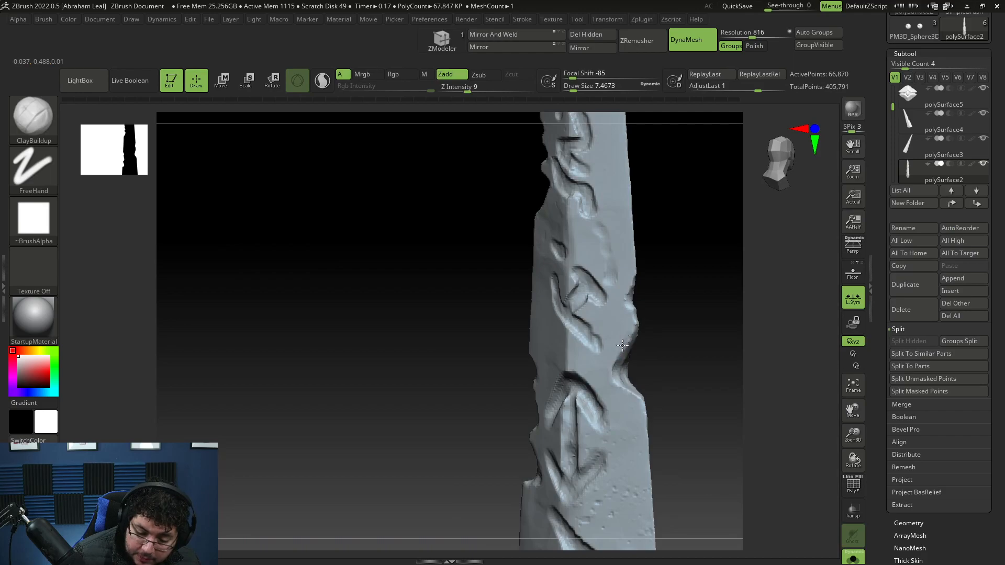
{"action": "mouse_move", "coordinate": [630, 382]}
{"action": "left_mouse_down"}
{"action": "mouse_move", "coordinate": [630, 346]}
{"action": "mouse_move", "coordinate": [690, 331]}
{"action": "left_mouse_up"}
Show all sword parts, select the split-off chips subtool polySurface3_1 and isolate it.
{"action": "left_click_drag", "start_coordinate": [893, 108], "coordinate": [893, 131]}
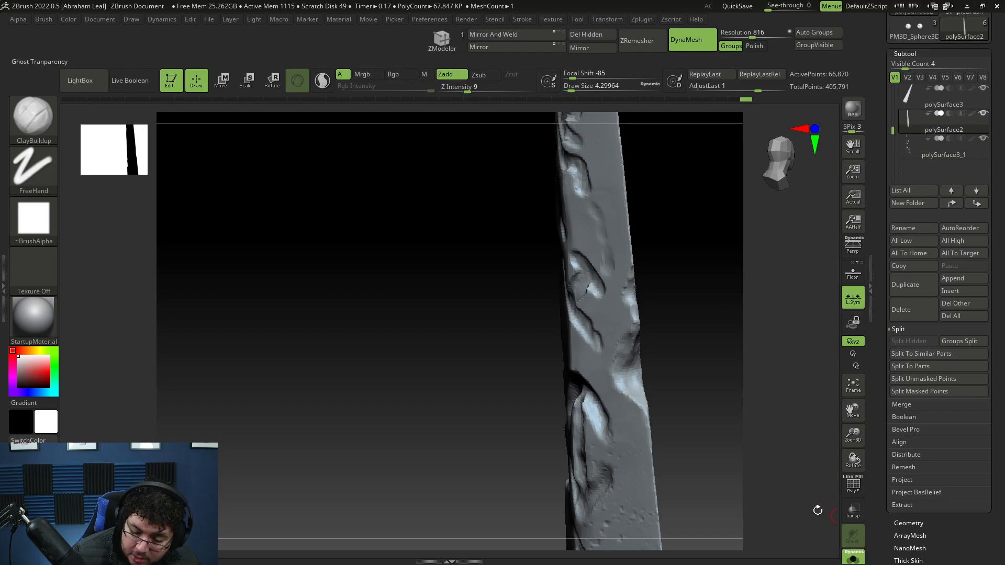
{"action": "left_click", "coordinate": [853, 558]}
{"action": "left_click_drag", "start_coordinate": [684, 433], "coordinate": [702, 432], "text": "shift"}
{"action": "left_click", "coordinate": [637, 373], "text": "alt"}
{"action": "key", "text": "f"}
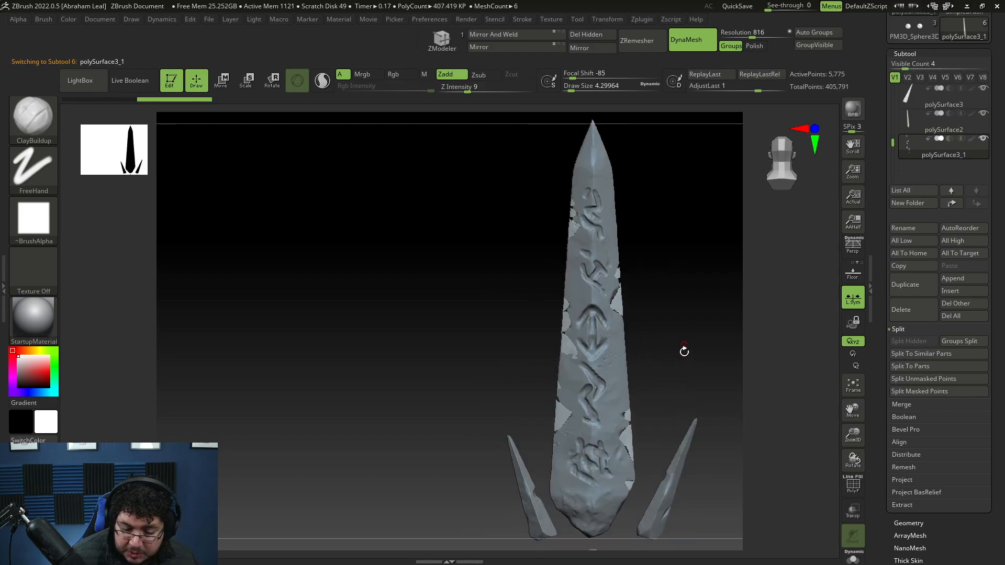
{"action": "mouse_move", "coordinate": [677, 363]}
{"action": "left_mouse_down", "text": "alt"}
{"action": "mouse_move", "coordinate": [709, 299]}
{"action": "mouse_move", "coordinate": [705, 388]}
{"action": "mouse_move", "coordinate": [690, 419]}
{"action": "mouse_move", "coordinate": [707, 424]}
{"action": "mouse_move", "coordinate": [704, 410]}
{"action": "left_mouse_up", "text": "alt"}
{"action": "key", "text": "ctrl+z"}
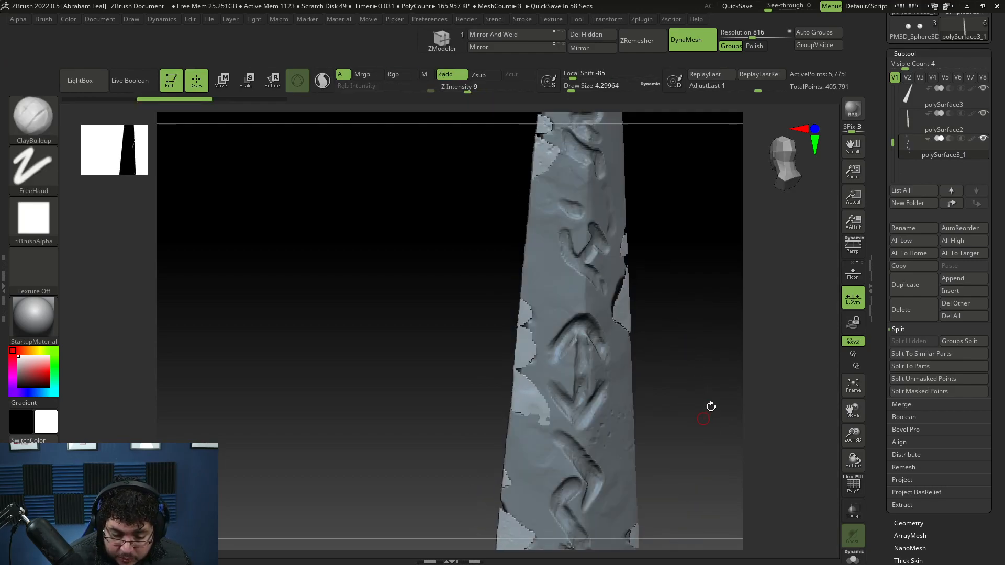
{"action": "left_click", "coordinate": [853, 559]}
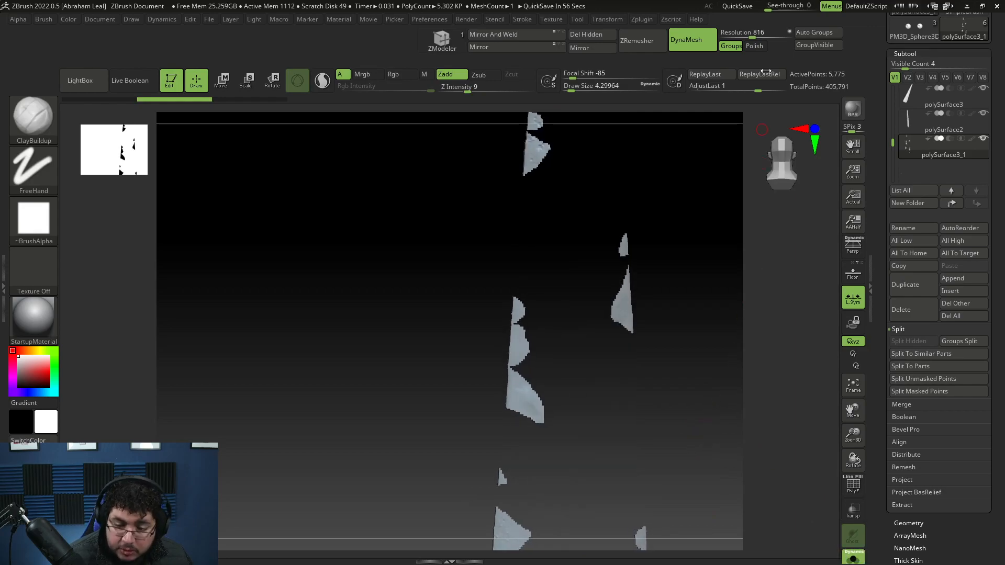
{"action": "left_click_drag", "start_coordinate": [761, 41], "coordinate": [772, 41]}
{"action": "left_click_drag", "start_coordinate": [655, 417], "coordinate": [563, 444], "text": "ctrl"}
{"action": "key", "text": "ctrl+z"}
Remesh the separated chip pieces with DynaMesh at a resolution of 272.
{"action": "mouse_move", "coordinate": [653, 415]}
{"action": "left_mouse_down"}
{"action": "mouse_move", "coordinate": [633, 456]}
{"action": "mouse_move", "coordinate": [644, 407]}
{"action": "mouse_move", "coordinate": [660, 502]}
{"action": "mouse_move", "coordinate": [645, 432]}
{"action": "mouse_move", "coordinate": [671, 416]}
{"action": "left_mouse_up"}
{"action": "left_click_drag", "start_coordinate": [664, 391], "coordinate": [676, 414]}
{"action": "key", "text": "ctrl"}
{"action": "key", "text": "ctrl"}
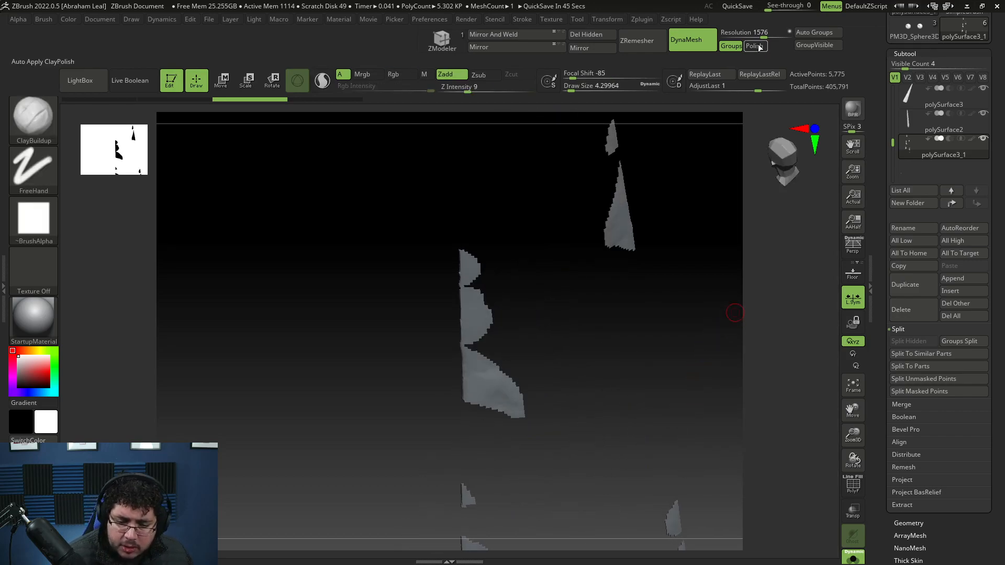
{"action": "mouse_move", "coordinate": [684, 424]}
{"action": "left_mouse_down"}
{"action": "mouse_move", "coordinate": [649, 431]}
{"action": "mouse_move", "coordinate": [669, 393]}
{"action": "mouse_move", "coordinate": [671, 402]}
{"action": "left_mouse_up"}
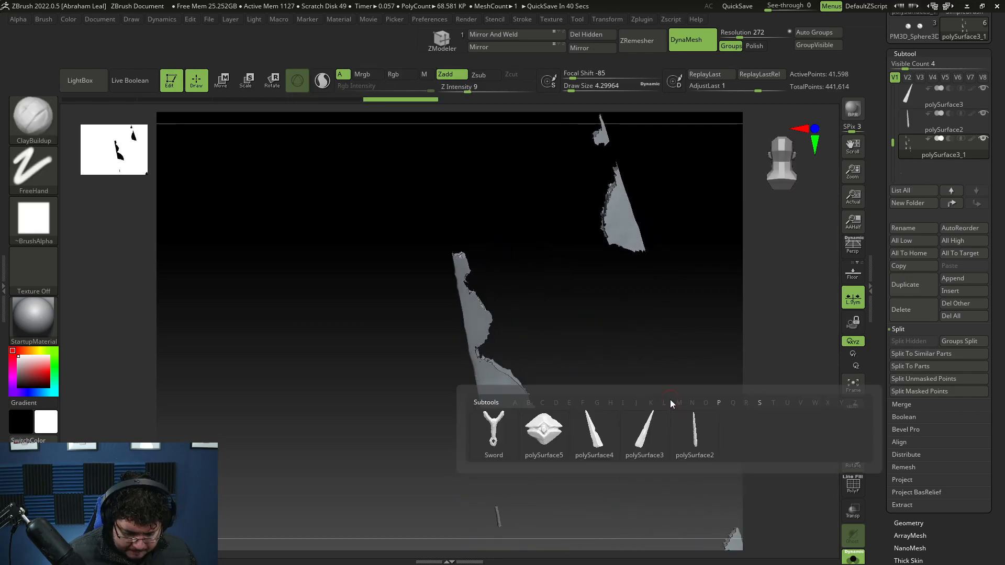
Inflate the thin chips along both blade edges with the Inflat brush at a draw size of 28.75.
{"action": "key", "text": "b"}
{"action": "key", "text": "i"}
{"action": "key", "text": "n"}
{"action": "mouse_move", "coordinate": [639, 273]}
{"action": "left_mouse_down"}
{"action": "mouse_move", "coordinate": [678, 254]}
{"action": "mouse_move", "coordinate": [665, 305]}
{"action": "left_mouse_up"}
{"action": "left_click_drag", "start_coordinate": [595, 214], "coordinate": [597, 219]}
{"action": "left_click_drag", "start_coordinate": [606, 298], "coordinate": [609, 300]}
{"action": "left_click_drag", "start_coordinate": [640, 303], "coordinate": [649, 304]}
{"action": "mouse_move", "coordinate": [602, 286]}
{"action": "left_mouse_down"}
{"action": "mouse_move", "coordinate": [607, 306]}
{"action": "mouse_move", "coordinate": [602, 296]}
{"action": "left_mouse_up"}
{"action": "left_click_drag", "start_coordinate": [574, 339], "coordinate": [560, 335]}
{"action": "left_click_drag", "start_coordinate": [498, 284], "coordinate": [504, 328]}
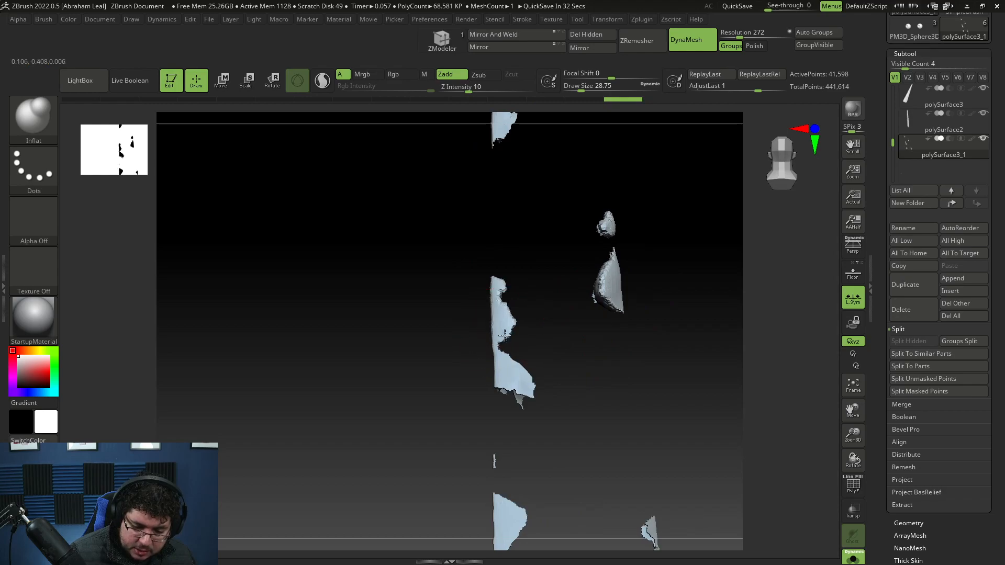
{"action": "mouse_move", "coordinate": [515, 378]}
{"action": "left_mouse_down"}
{"action": "mouse_move", "coordinate": [523, 390]}
{"action": "mouse_move", "coordinate": [516, 384]}
{"action": "left_mouse_up"}
Thicken the remaining chip pieces with Inflat from the front and tilted angles, and update their DynaMesh.
{"action": "left_click_drag", "start_coordinate": [541, 422], "coordinate": [541, 362]}
{"action": "left_click_drag", "start_coordinate": [523, 395], "coordinate": [522, 410]}
{"action": "mouse_move", "coordinate": [536, 475]}
{"action": "left_mouse_down", "text": "alt"}
{"action": "mouse_move", "coordinate": [535, 397]}
{"action": "mouse_move", "coordinate": [500, 396]}
{"action": "mouse_move", "coordinate": [504, 383]}
{"action": "mouse_move", "coordinate": [512, 387]}
{"action": "left_mouse_up", "text": "alt"}
{"action": "left_click_drag", "start_coordinate": [607, 423], "coordinate": [609, 401]}
{"action": "mouse_move", "coordinate": [628, 445]}
{"action": "left_mouse_down"}
{"action": "mouse_move", "coordinate": [639, 448]}
{"action": "mouse_move", "coordinate": [588, 391]}
{"action": "left_mouse_up"}
{"action": "left_click_drag", "start_coordinate": [595, 349], "coordinate": [710, 526], "text": "alt"}
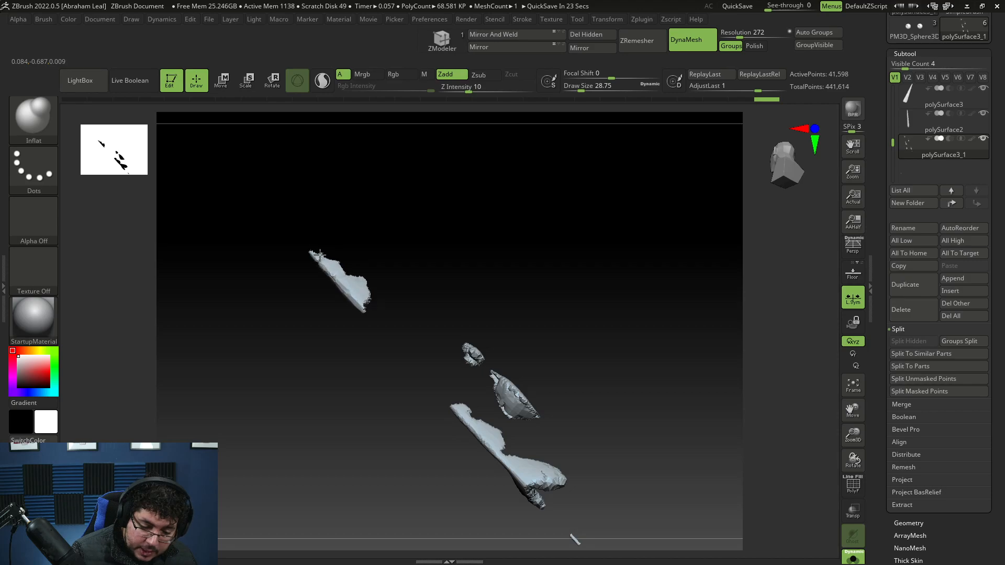
{"action": "left_click_drag", "start_coordinate": [419, 320], "coordinate": [510, 456]}
{"action": "left_click_drag", "start_coordinate": [434, 450], "coordinate": [443, 461]}
{"action": "left_click_drag", "start_coordinate": [637, 429], "coordinate": [662, 327], "text": "ctrl"}
Inflate the tiny chip into a round lump and thicken the narrow end of the larger chip directly beneath it.
{"action": "left_click_drag", "start_coordinate": [633, 431], "coordinate": [576, 400]}
{"action": "key", "text": "shift"}
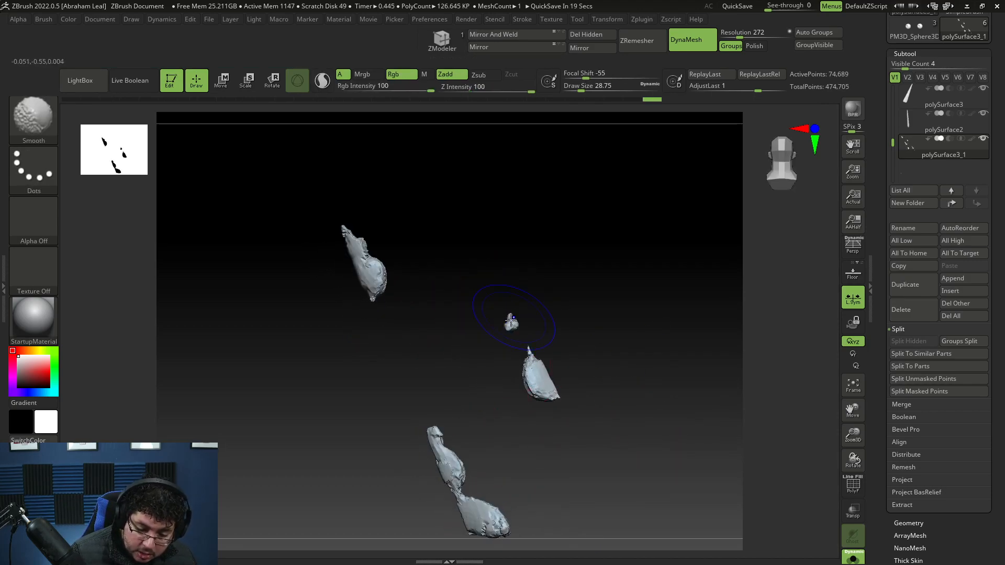
{"action": "key", "text": "ctrl+z"}
{"action": "left_click", "coordinate": [512, 321]}
{"action": "left_click", "coordinate": [512, 322]}
{"action": "left_click_drag", "start_coordinate": [529, 350], "coordinate": [532, 358]}
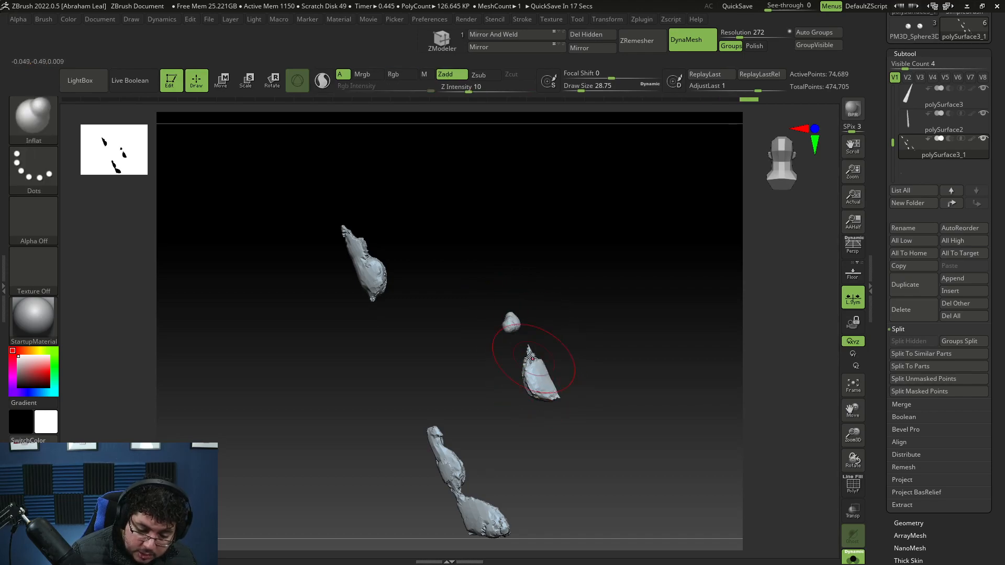
Inflate the narrow necks and bodies of the long double chip from both sides, and remesh the thickened chips with DynaMesh.
{"action": "mouse_move", "coordinate": [449, 454]}
{"action": "left_mouse_down"}
{"action": "mouse_move", "coordinate": [456, 467]}
{"action": "mouse_move", "coordinate": [482, 381]}
{"action": "mouse_move", "coordinate": [472, 376]}
{"action": "left_mouse_up"}
{"action": "left_click_drag", "start_coordinate": [443, 406], "coordinate": [439, 391]}
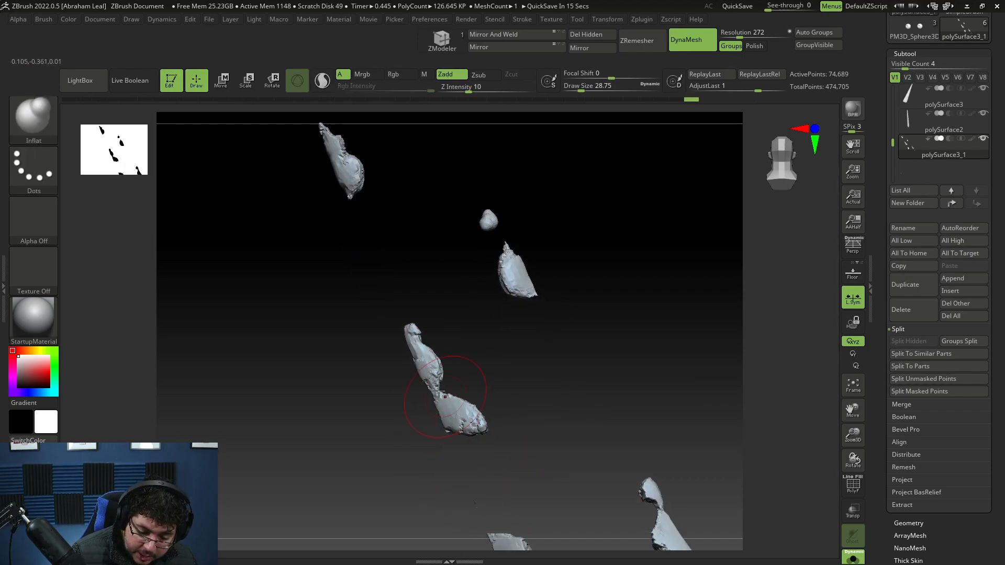
{"action": "mouse_move", "coordinate": [540, 439]}
{"action": "left_mouse_down"}
{"action": "mouse_move", "coordinate": [486, 454]}
{"action": "mouse_move", "coordinate": [493, 442]}
{"action": "mouse_move", "coordinate": [568, 429]}
{"action": "left_mouse_up"}
{"action": "left_click_drag", "start_coordinate": [454, 414], "coordinate": [449, 385]}
{"action": "left_click_drag", "start_coordinate": [579, 427], "coordinate": [632, 427]}
{"action": "left_click_drag", "start_coordinate": [578, 470], "coordinate": [578, 436]}
{"action": "key", "text": "ctrl+z"}
{"action": "key", "text": "ctrl+z"}
{"action": "key", "text": "ctrl+z"}
{"action": "key", "text": "ctrl+z"}
{"action": "key", "text": "ctrl+z"}
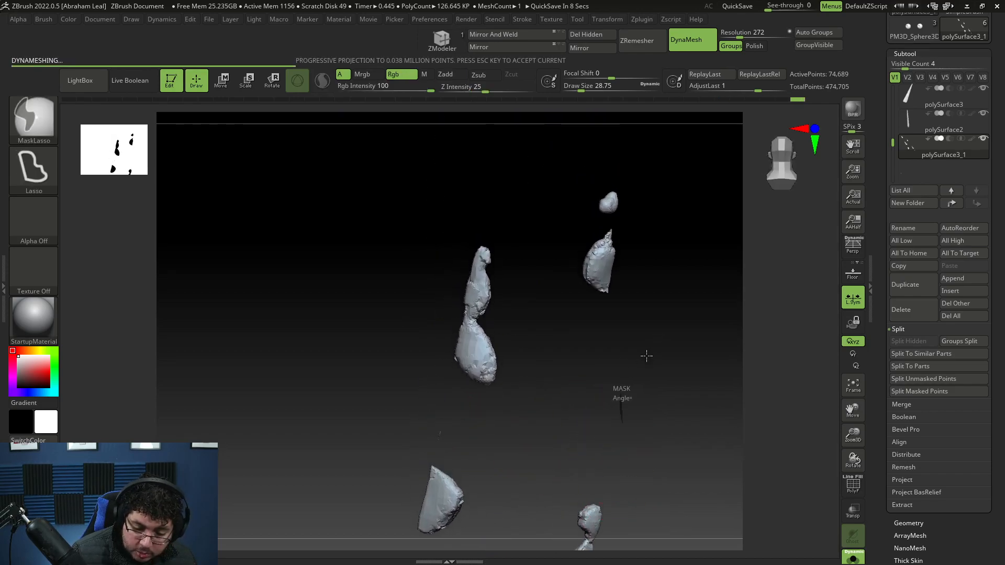
Alternate smoothing and DynaMesh updates on the chips until their jagged surfaces become simple rounded lumps.
{"action": "left_click_drag", "start_coordinate": [640, 406], "coordinate": [618, 400]}
{"action": "left_click_drag", "start_coordinate": [590, 235], "coordinate": [586, 248], "text": "shift"}
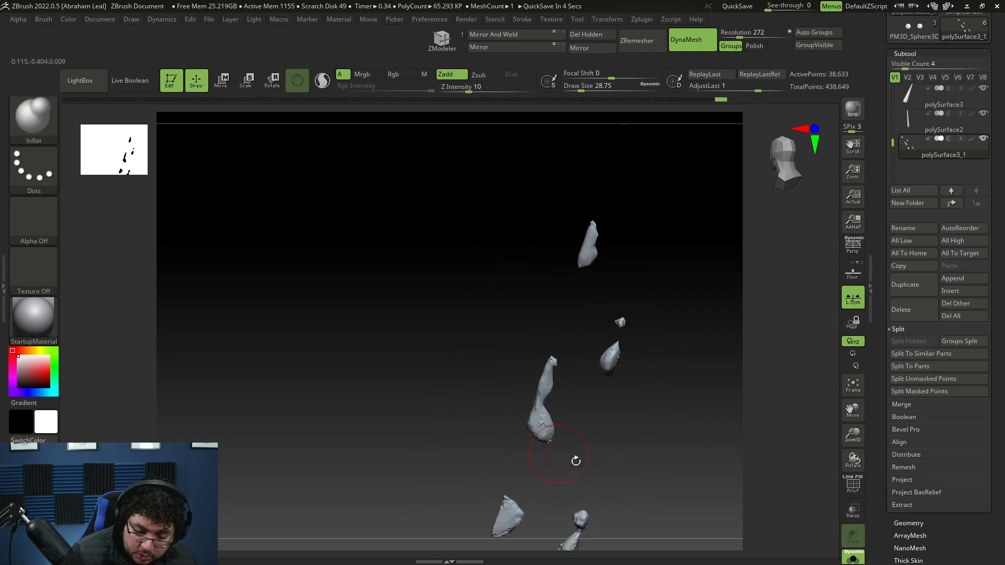
{"action": "left_click_drag", "start_coordinate": [569, 458], "coordinate": [564, 375], "text": "alt"}
{"action": "left_click_drag", "start_coordinate": [504, 425], "coordinate": [545, 477], "text": "shift"}
{"action": "left_click_drag", "start_coordinate": [626, 419], "coordinate": [648, 400], "text": "ctrl"}
{"action": "mouse_move", "coordinate": [573, 445]}
{"action": "left_mouse_down", "text": "shift"}
{"action": "mouse_move", "coordinate": [570, 466]}
{"action": "mouse_move", "coordinate": [453, 420]}
{"action": "left_mouse_up", "text": "shift"}
{"action": "left_click_drag", "start_coordinate": [606, 335], "coordinate": [612, 350], "text": "ctrl"}
{"action": "left_click_drag", "start_coordinate": [613, 351], "coordinate": [539, 371]}
{"action": "left_click_drag", "start_coordinate": [448, 430], "coordinate": [451, 422], "text": "shift"}
{"action": "left_click_drag", "start_coordinate": [523, 439], "coordinate": [551, 384]}
{"action": "left_click_drag", "start_coordinate": [551, 375], "coordinate": [558, 356], "text": "ctrl"}
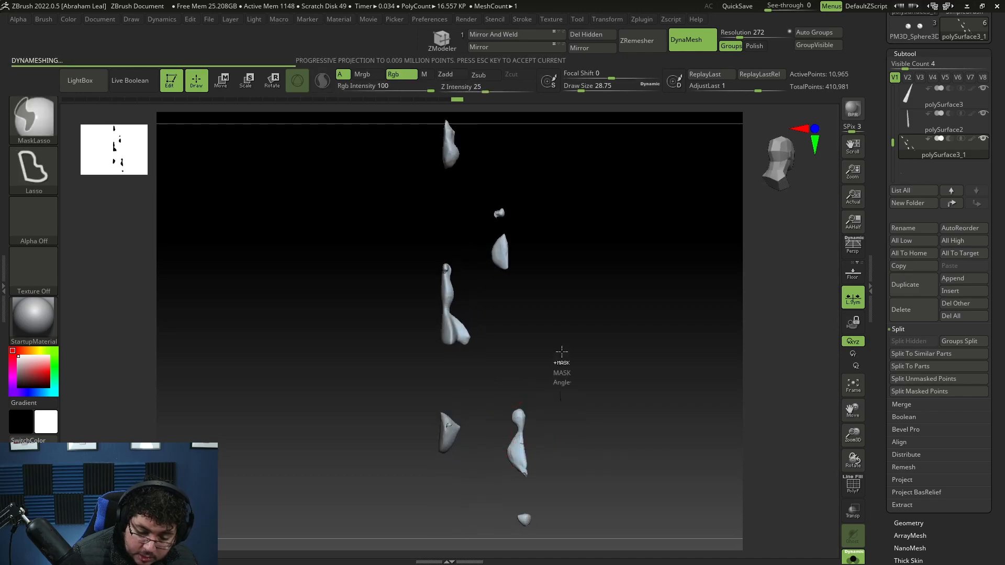
{"action": "left_click_drag", "start_coordinate": [517, 460], "coordinate": [524, 469], "text": "shift"}
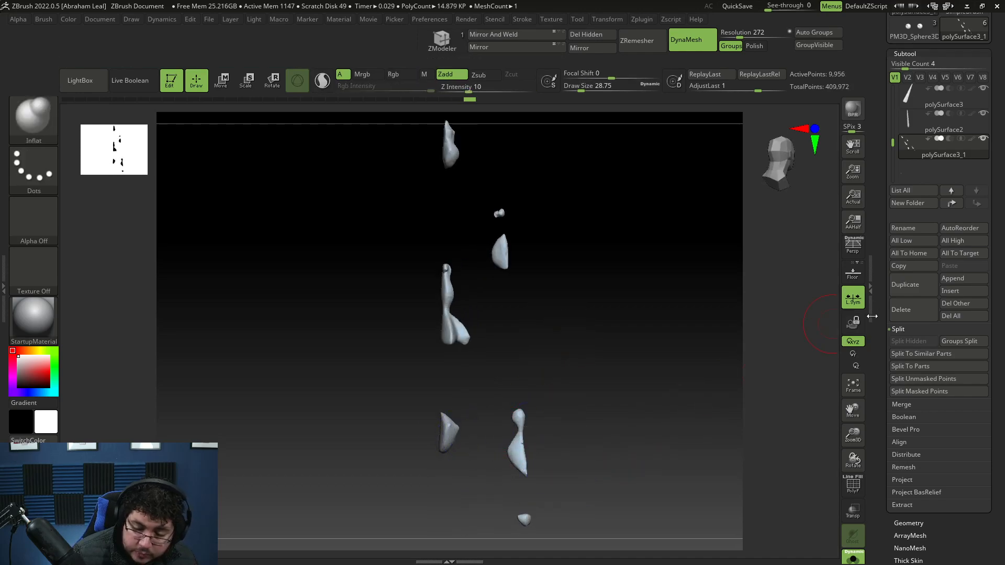
Show the whole sword and pull the tiny right-edge chip away from the blade with the Move brush at a draw size of about 20.
{"action": "left_click", "coordinate": [853, 558]}
{"action": "left_click_drag", "start_coordinate": [639, 445], "coordinate": [609, 368]}
{"action": "key", "text": "b"}
{"action": "key", "text": "m"}
{"action": "key", "text": "v"}
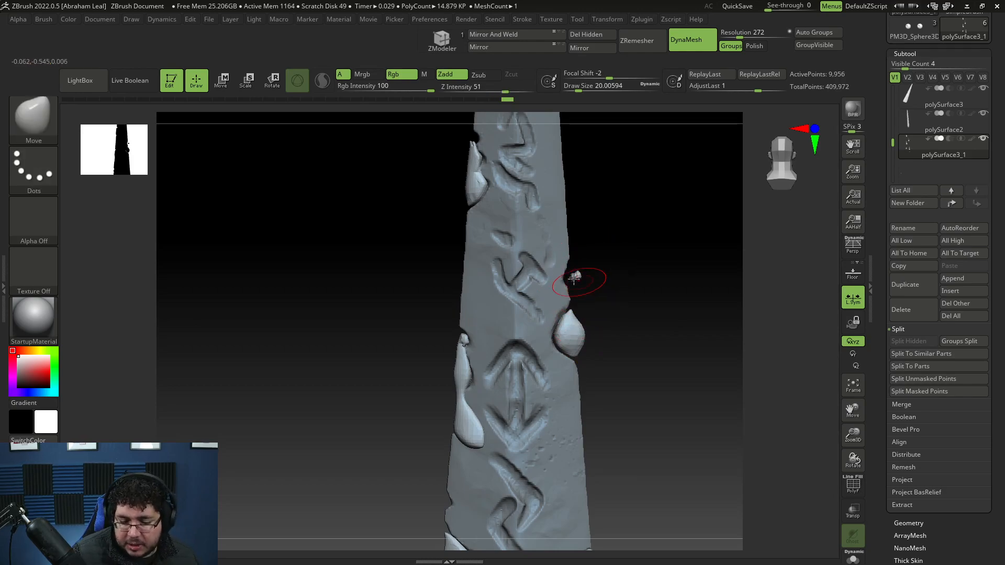
{"action": "left_click_drag", "start_coordinate": [616, 303], "coordinate": [588, 345]}
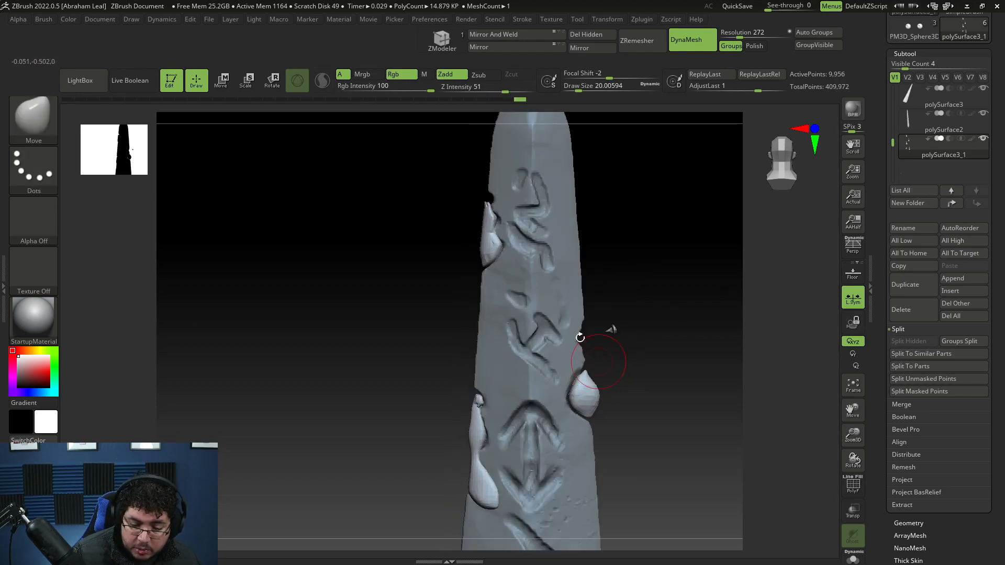
Reshape the uppermost left-edge chip into two rounded lobes with Move, reducing the draw size to about 8.4.
{"action": "left_click_drag", "start_coordinate": [481, 231], "coordinate": [472, 244]}
{"action": "key", "text": "bracketleft"}
{"action": "key", "text": "bracketleft"}
{"action": "key", "text": "space"}
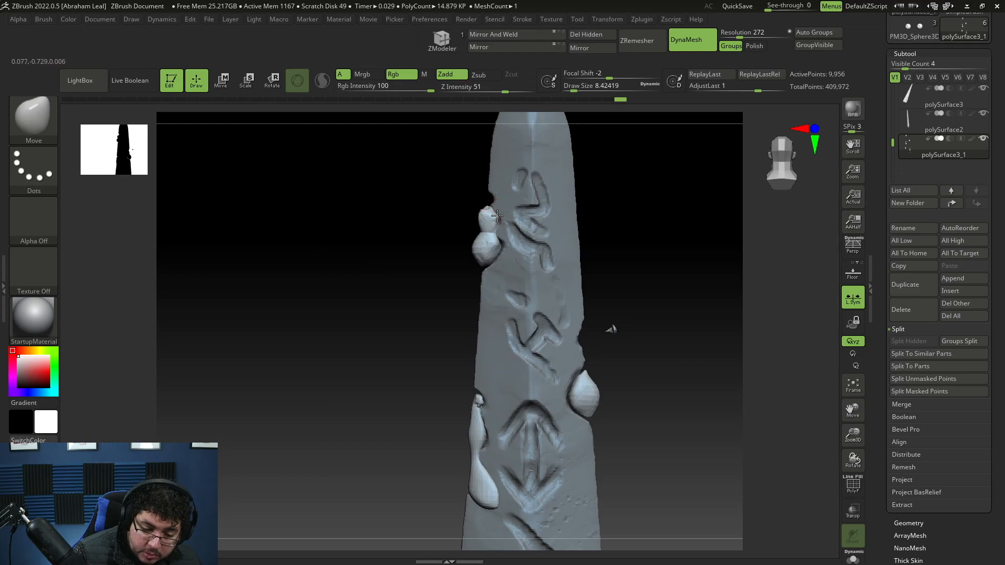
{"action": "left_click_drag", "start_coordinate": [468, 262], "coordinate": [471, 261]}
Reshape the left-edge chip beside the double-arrow rune into two separated lobes with Move, smooth its upper lobe and update the DynaMesh.
{"action": "left_click_drag", "start_coordinate": [451, 314], "coordinate": [457, 251], "text": "alt"}
{"action": "key", "text": "space"}
{"action": "left_click", "coordinate": [482, 399]}
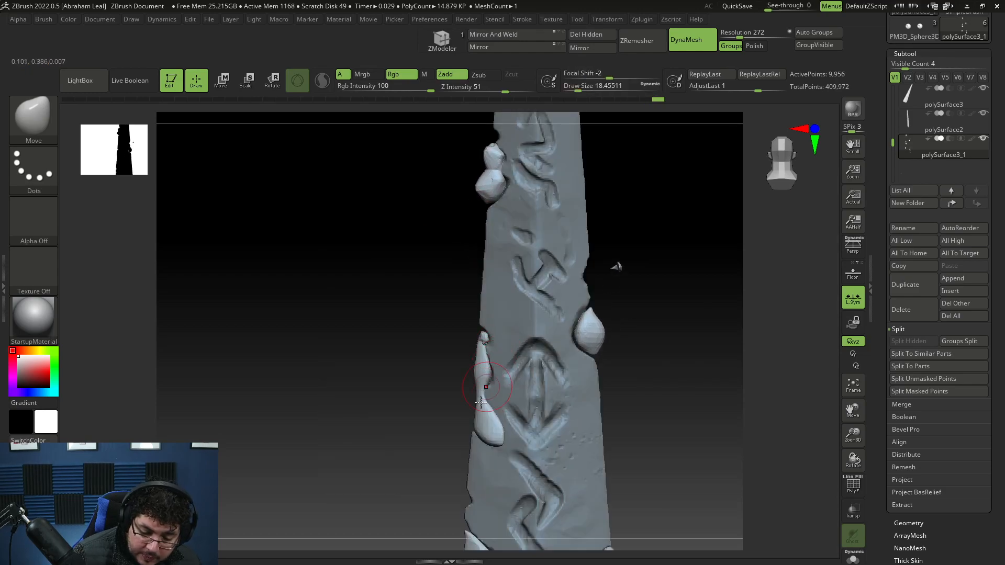
{"action": "left_click_drag", "start_coordinate": [463, 409], "coordinate": [477, 401]}
{"action": "key", "text": "space"}
{"action": "left_click", "coordinate": [481, 390]}
{"action": "key", "text": "space"}
{"action": "left_click", "coordinate": [477, 364]}
{"action": "left_click_drag", "start_coordinate": [474, 353], "coordinate": [487, 337]}
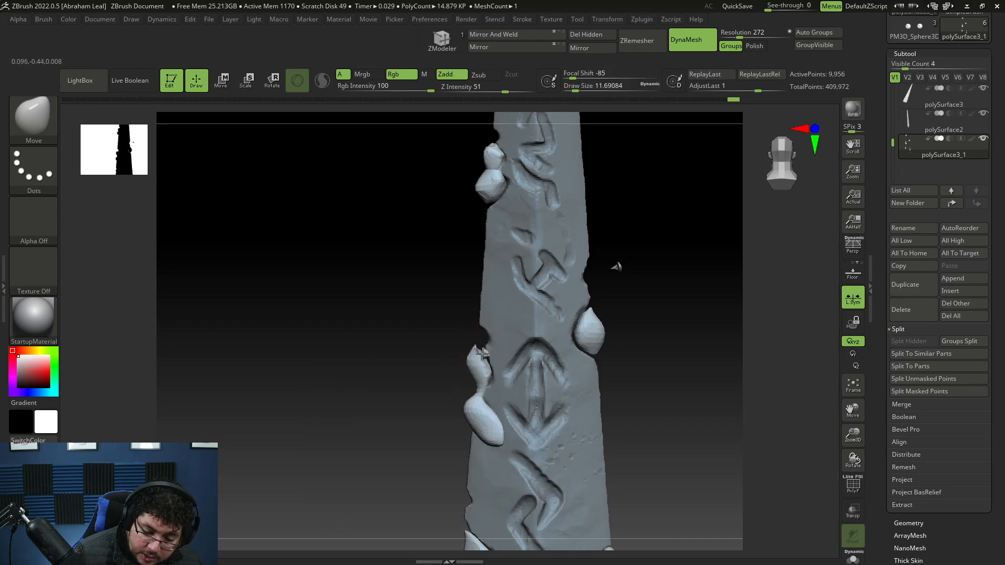
{"action": "mouse_move", "coordinate": [476, 360]}
{"action": "left_mouse_down", "text": "shift"}
{"action": "mouse_move", "coordinate": [493, 379]}
{"action": "mouse_move", "coordinate": [482, 388]}
{"action": "left_mouse_up", "text": "shift"}
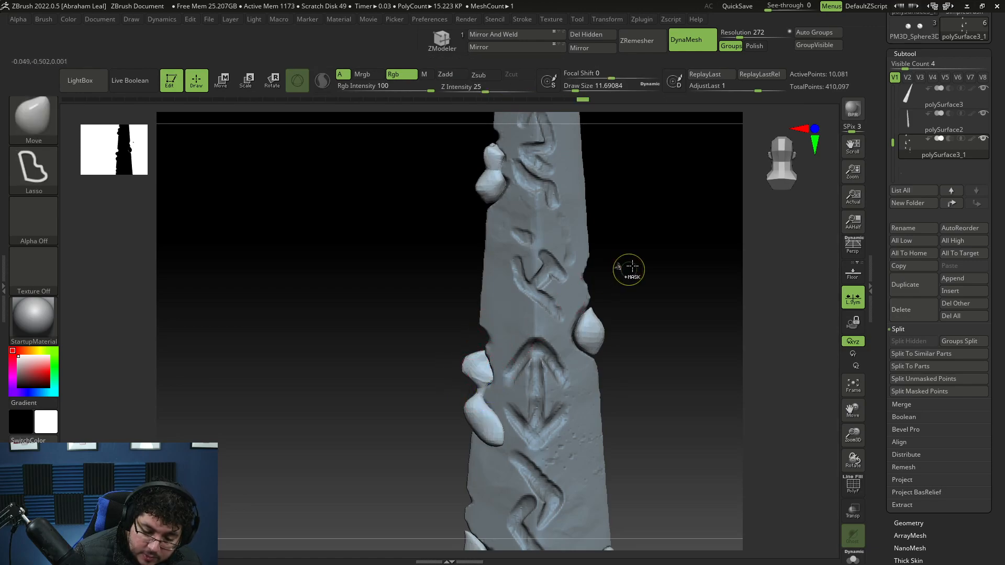
{"action": "mouse_move", "coordinate": [622, 266]}
{"action": "left_mouse_down", "text": "ctrl"}
{"action": "mouse_move", "coordinate": [657, 256]}
{"action": "mouse_move", "coordinate": [608, 274]}
{"action": "mouse_move", "coordinate": [644, 312]}
{"action": "mouse_move", "coordinate": [646, 350]}
{"action": "mouse_move", "coordinate": [662, 303]}
{"action": "left_mouse_up", "text": "ctrl"}
Pull the left-edge chip beside the zigzag rune outward and thicken it with Move at a draw size of about 15.6.
{"action": "key", "text": "space"}
{"action": "left_click_drag", "start_coordinate": [522, 341], "coordinate": [527, 341]}
{"action": "key", "text": "space"}
{"action": "mouse_move", "coordinate": [495, 379]}
{"action": "left_mouse_down"}
{"action": "mouse_move", "coordinate": [493, 394]}
{"action": "mouse_move", "coordinate": [492, 382]}
{"action": "left_mouse_up"}
{"action": "key", "text": "space"}
{"action": "key", "text": "space"}
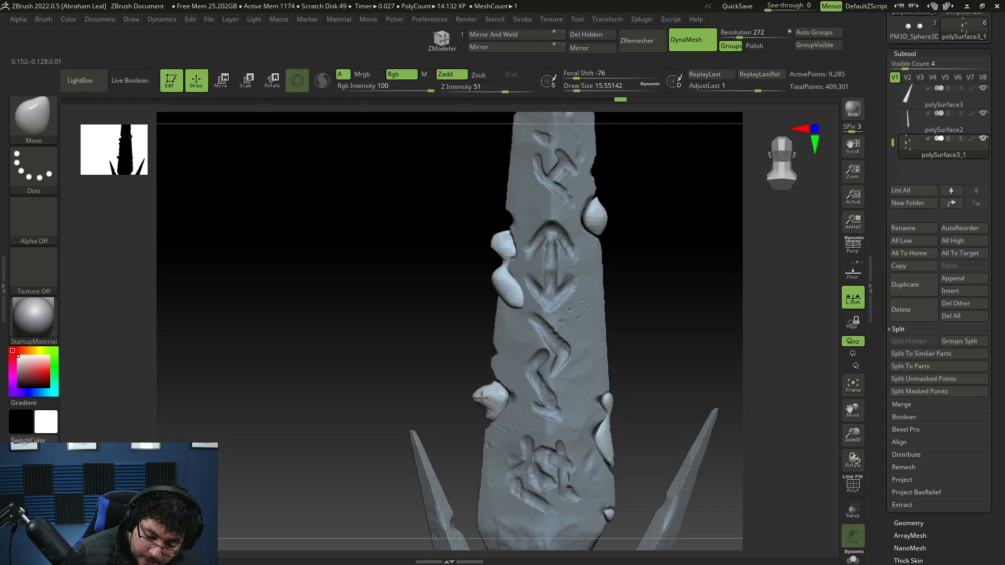
{"action": "right_click_drag", "start_coordinate": [476, 405], "coordinate": [487, 402]}
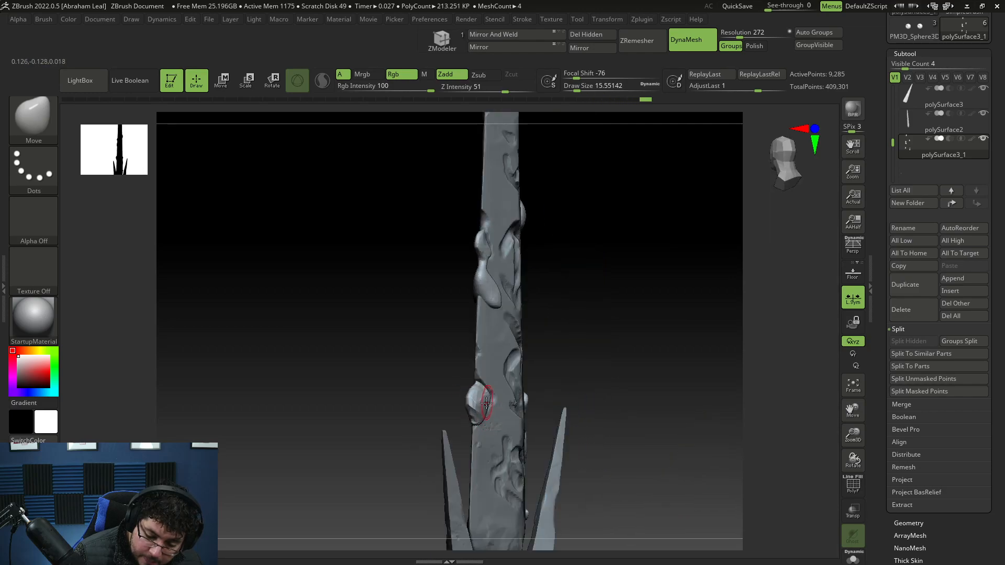
{"action": "right_click_drag", "start_coordinate": [554, 360], "coordinate": [475, 419]}
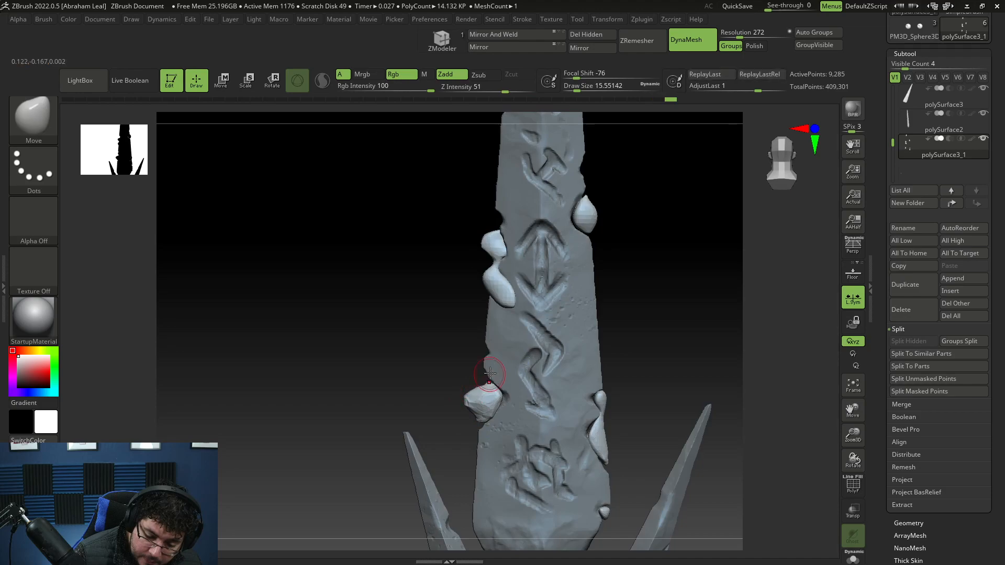
Flatten the protruding surfaces of the left-edge chip beside the zigzag rune with TrimDynamic at a draw size of about 34.8.
{"action": "key", "text": "shift"}
{"action": "key", "text": "b"}
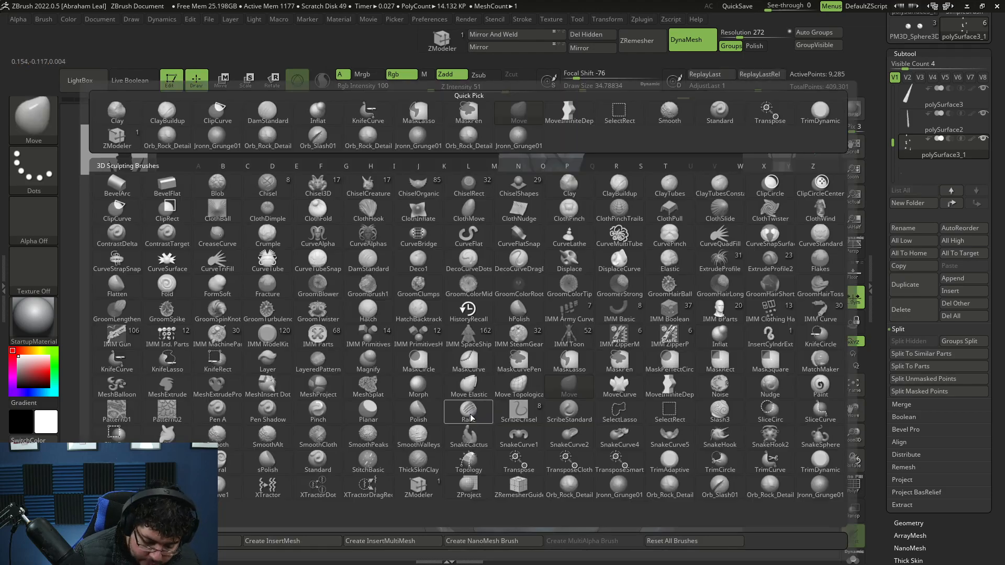
{"action": "key", "text": "t"}
{"action": "key", "text": "d"}
{"action": "right_click_drag", "start_coordinate": [454, 410], "coordinate": [512, 363]}
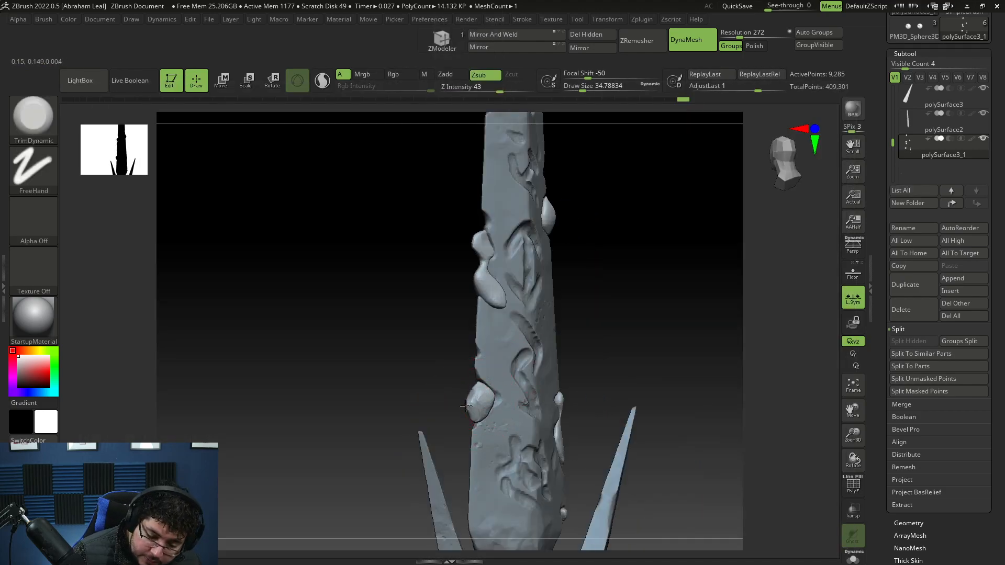
{"action": "right_click_drag", "start_coordinate": [487, 406], "coordinate": [618, 410]}
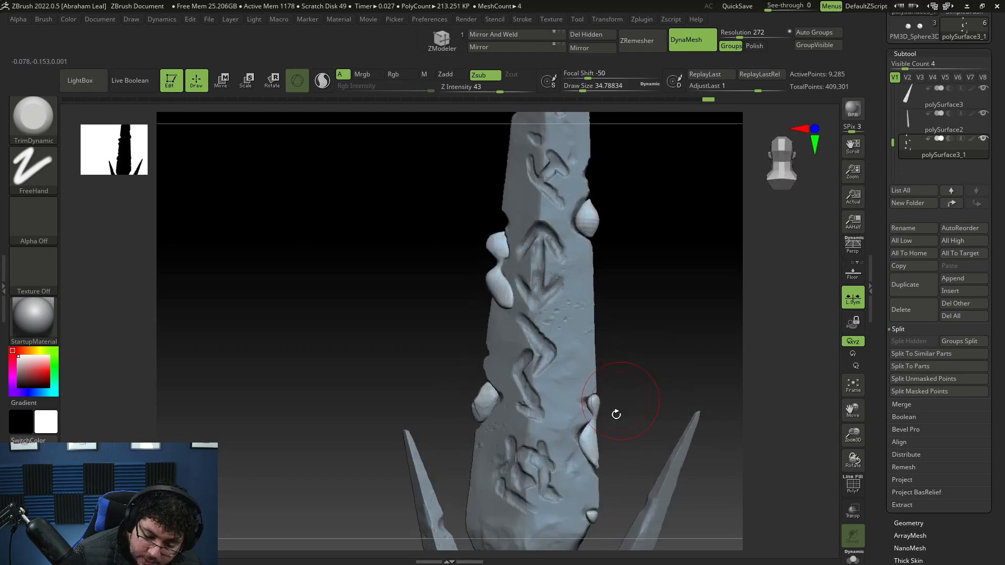
Adjust the lower right-edge chips with the Move brush at a draw size of about 21.6.
{"action": "key", "text": "b"}
{"action": "key", "text": "m"}
{"action": "key", "text": "v"}
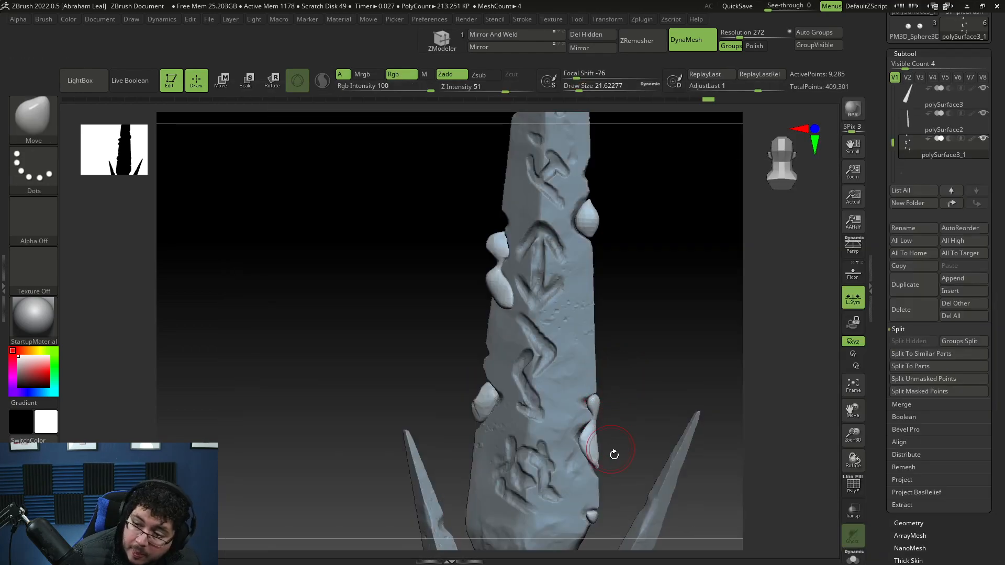
{"action": "key", "text": "space"}
{"action": "left_click", "coordinate": [601, 384]}
{"action": "key", "text": "space"}
{"action": "left_click", "coordinate": [607, 385]}
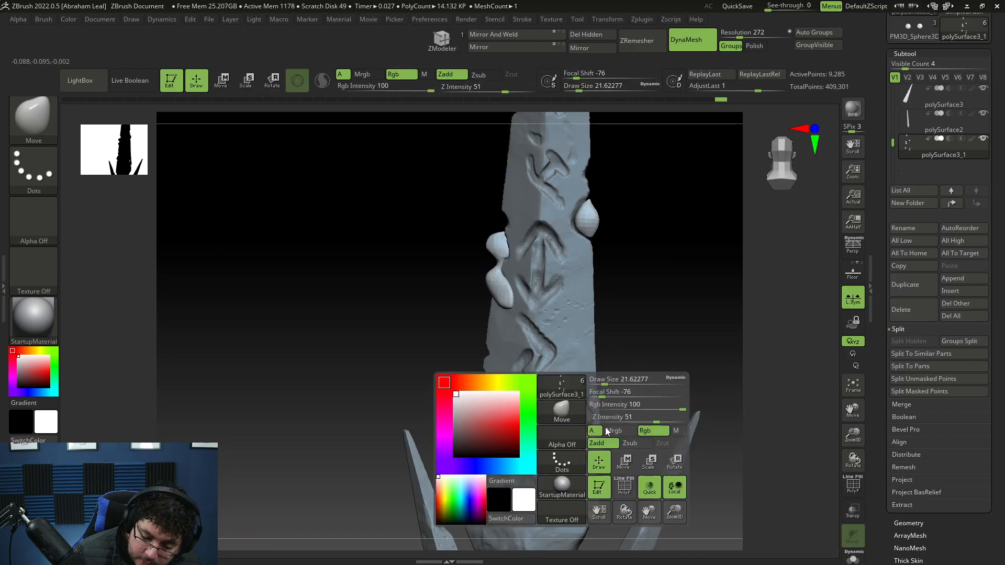
{"action": "mouse_move", "coordinate": [617, 426]}
{"action": "left_mouse_down", "text": "shift"}
{"action": "mouse_move", "coordinate": [645, 407]}
{"action": "mouse_move", "coordinate": [639, 315]}
{"action": "left_mouse_up", "text": "shift"}
{"action": "mouse_move", "coordinate": [672, 376]}
{"action": "left_mouse_down", "text": "alt"}
{"action": "mouse_move", "coordinate": [648, 336]}
{"action": "mouse_move", "coordinate": [660, 339]}
{"action": "mouse_move", "coordinate": [655, 348]}
{"action": "left_mouse_up", "text": "alt"}
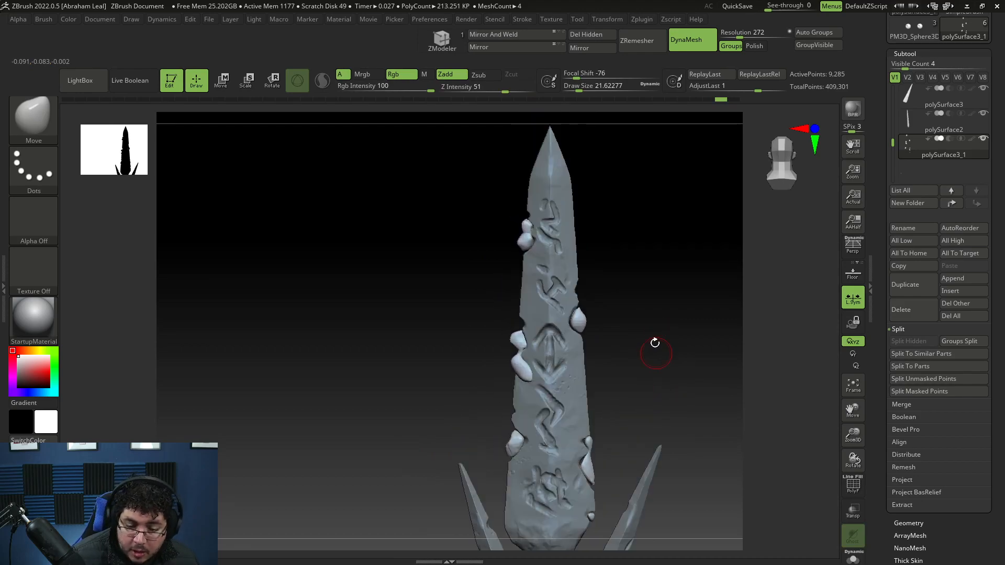
{"action": "mouse_move", "coordinate": [660, 276]}
{"action": "left_mouse_down", "text": "alt"}
{"action": "mouse_move", "coordinate": [664, 353]}
{"action": "mouse_move", "coordinate": [649, 403]}
{"action": "mouse_move", "coordinate": [643, 278]}
{"action": "left_mouse_up", "text": "alt"}
Subdivide the chips mesh to a much higher density and activate the TrimDynamic brush.
{"action": "key", "text": "ctrl"}
{"action": "key", "text": "b"}
{"action": "key", "text": "t"}
{"action": "key", "text": "super"}
{"action": "type", "text": "d"}
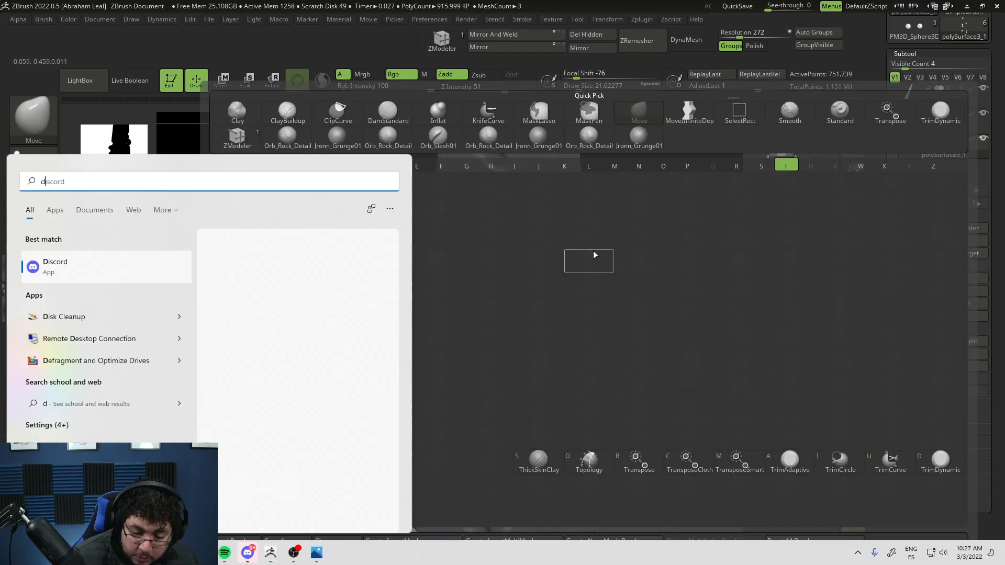
{"action": "left_click", "coordinate": [594, 252]}
{"action": "key", "text": "b"}
{"action": "key", "text": "t"}
{"action": "key", "text": "d"}
Cut flat stone facets into the right-edge chip above the double-arrow rune with TrimDynamic at a draw size of about 11.7.
{"action": "mouse_move", "coordinate": [612, 236]}
{"action": "left_mouse_down", "text": "alt"}
{"action": "mouse_move", "coordinate": [631, 258]}
{"action": "mouse_move", "coordinate": [608, 292]}
{"action": "left_mouse_up", "text": "alt"}
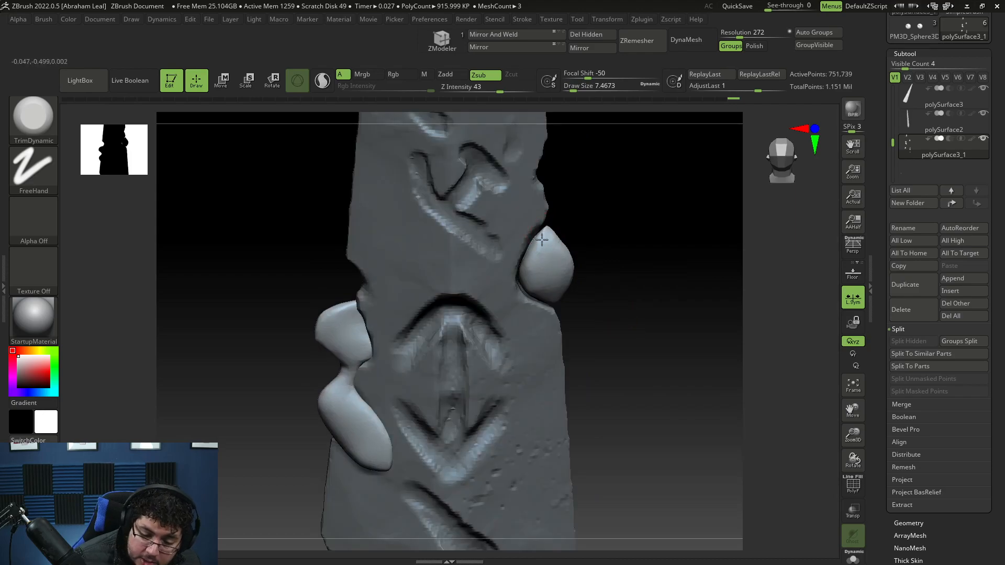
{"action": "right_click_drag", "start_coordinate": [543, 267], "coordinate": [602, 247]}
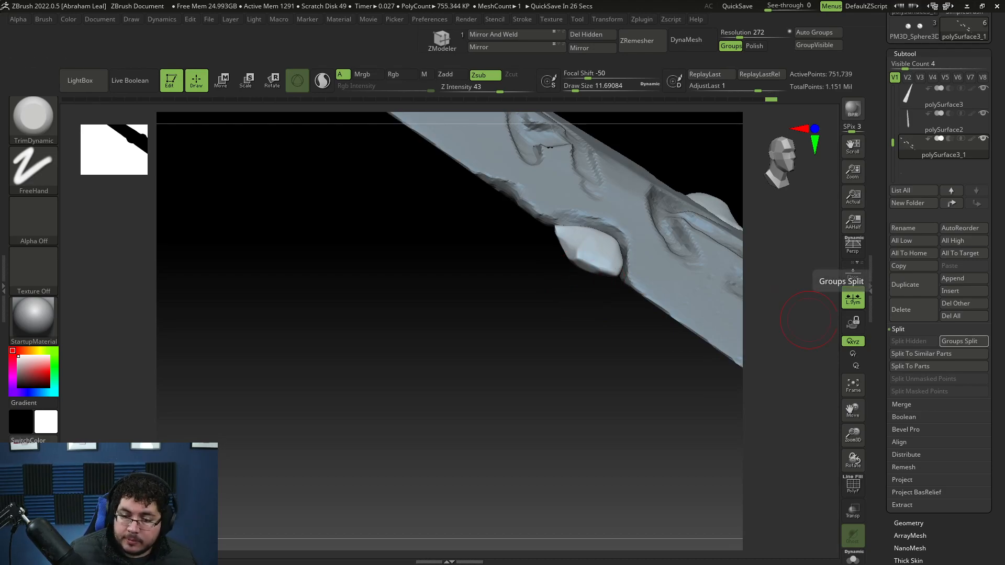
{"action": "right_click_drag", "start_coordinate": [601, 374], "coordinate": [586, 324]}
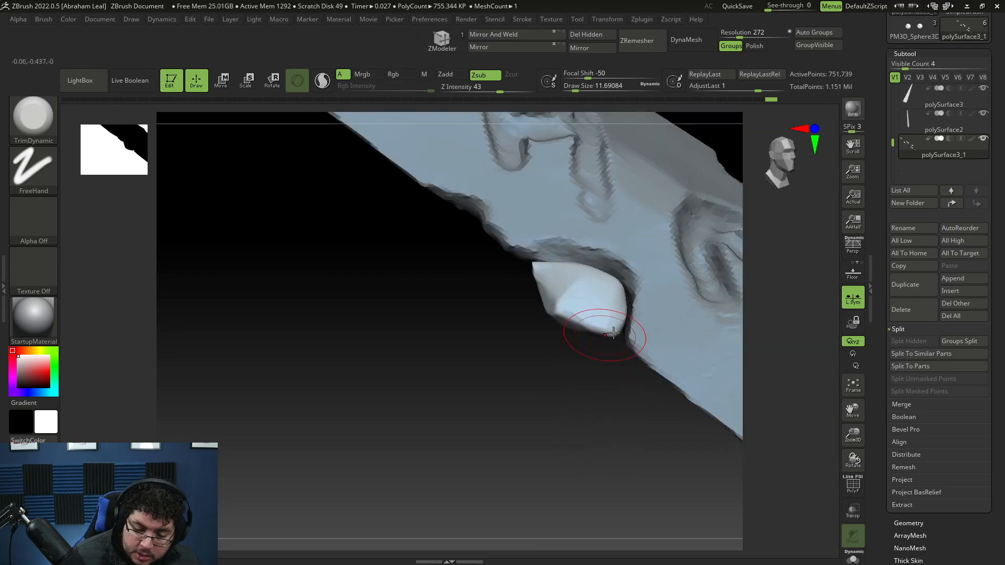
{"action": "left_click_drag", "start_coordinate": [603, 320], "coordinate": [585, 321]}
{"action": "mouse_move", "coordinate": [575, 349]}
{"action": "left_mouse_down"}
{"action": "mouse_move", "coordinate": [581, 366]}
{"action": "mouse_move", "coordinate": [571, 363]}
{"action": "left_mouse_up"}
{"action": "left_click_drag", "start_coordinate": [601, 332], "coordinate": [599, 303]}
{"action": "left_click_drag", "start_coordinate": [570, 347], "coordinate": [569, 427]}
{"action": "mouse_move", "coordinate": [606, 263]}
{"action": "left_mouse_down"}
{"action": "mouse_move", "coordinate": [574, 273]}
{"action": "mouse_move", "coordinate": [601, 255]}
{"action": "mouse_move", "coordinate": [580, 258]}
{"action": "left_mouse_up"}
Carve flat facets into the two-lobed left-edge chip beside the double-arrow rune with TrimDynamic at a draw size of about 14.2.
{"action": "key", "text": "s"}
{"action": "key", "text": "space"}
{"action": "key", "text": "space"}
{"action": "left_click_drag", "start_coordinate": [556, 366], "coordinate": [552, 349], "text": "alt"}
{"action": "left_click_drag", "start_coordinate": [550, 346], "coordinate": [550, 390]}
{"action": "left_click_drag", "start_coordinate": [620, 338], "coordinate": [599, 449], "text": "alt"}
{"action": "left_click_drag", "start_coordinate": [670, 171], "coordinate": [637, 246], "text": "alt"}
{"action": "key", "text": "space"}
{"action": "mouse_move", "coordinate": [672, 215]}
{"action": "left_mouse_down"}
{"action": "mouse_move", "coordinate": [677, 206]}
{"action": "mouse_move", "coordinate": [685, 265]}
{"action": "mouse_move", "coordinate": [671, 267]}
{"action": "mouse_move", "coordinate": [684, 181]}
{"action": "mouse_move", "coordinate": [669, 251]}
{"action": "mouse_move", "coordinate": [649, 217]}
{"action": "mouse_move", "coordinate": [684, 164]}
{"action": "mouse_move", "coordinate": [660, 178]}
{"action": "left_mouse_up"}
{"action": "key", "text": "space"}
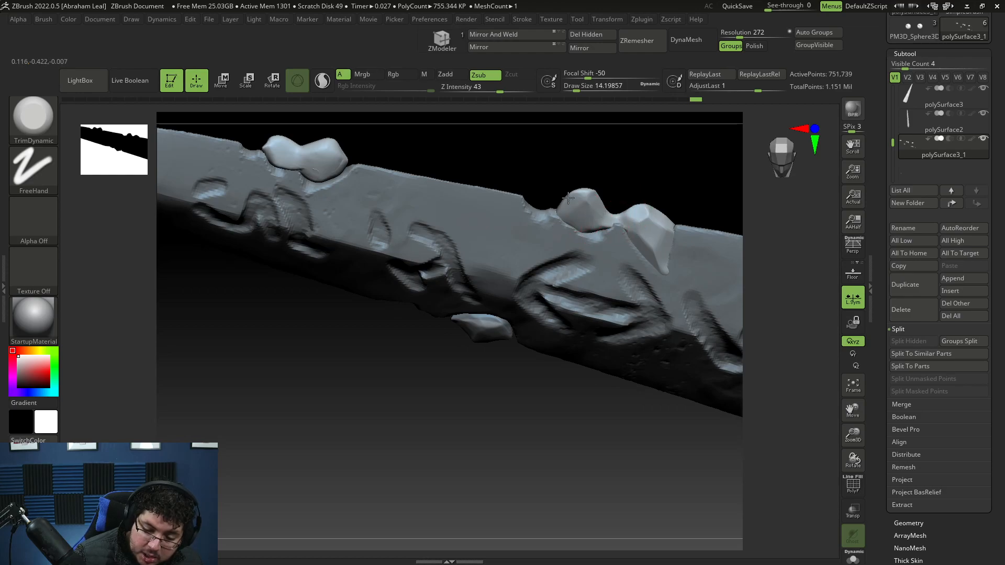
{"action": "left_click_drag", "start_coordinate": [612, 173], "coordinate": [580, 354]}
{"action": "mouse_move", "coordinate": [592, 236]}
{"action": "left_mouse_down"}
{"action": "mouse_move", "coordinate": [599, 188]}
{"action": "mouse_move", "coordinate": [606, 223]}
{"action": "left_mouse_up"}
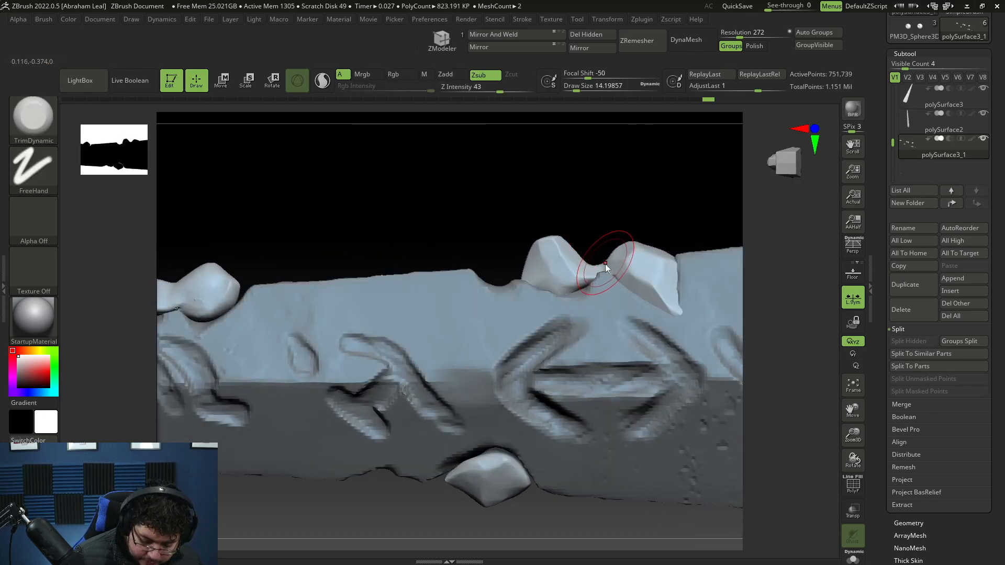
Push the thin bridge between the chip's two lobes down into the blade with the Move brush.
{"action": "key", "text": "b"}
{"action": "key", "text": "m"}
{"action": "key", "text": "v"}
{"action": "left_click_drag", "start_coordinate": [608, 257], "coordinate": [610, 285]}
{"action": "mouse_move", "coordinate": [636, 226]}
{"action": "left_mouse_down"}
{"action": "mouse_move", "coordinate": [627, 222]}
{"action": "mouse_move", "coordinate": [642, 252]}
{"action": "mouse_move", "coordinate": [647, 171]}
{"action": "left_mouse_up"}
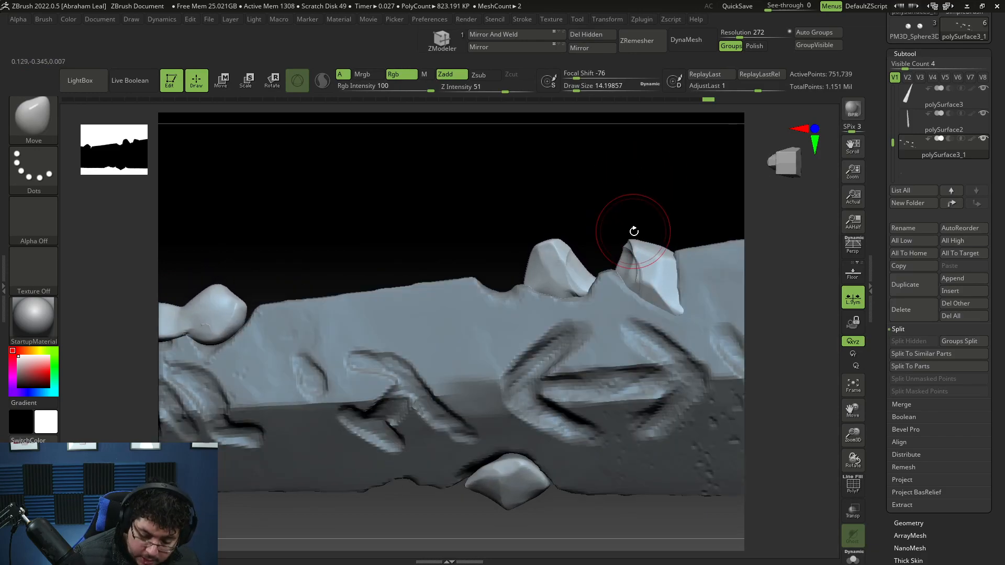
Trim the inner faces of both separated lobes with TrimDynamic to sharpen their facets.
{"action": "key", "text": "b"}
{"action": "key", "text": "t"}
{"action": "key", "text": "d"}
{"action": "key", "text": "bracketright"}
{"action": "left_click_drag", "start_coordinate": [570, 259], "coordinate": [574, 268]}
{"action": "mouse_move", "coordinate": [586, 219]}
{"action": "left_mouse_down"}
{"action": "mouse_move", "coordinate": [572, 233]}
{"action": "mouse_move", "coordinate": [603, 229]}
{"action": "mouse_move", "coordinate": [635, 199]}
{"action": "mouse_move", "coordinate": [637, 170]}
{"action": "mouse_move", "coordinate": [628, 225]}
{"action": "left_mouse_up"}
{"action": "left_click_drag", "start_coordinate": [581, 434], "coordinate": [560, 455]}
{"action": "left_click_drag", "start_coordinate": [599, 251], "coordinate": [619, 368], "text": "alt"}
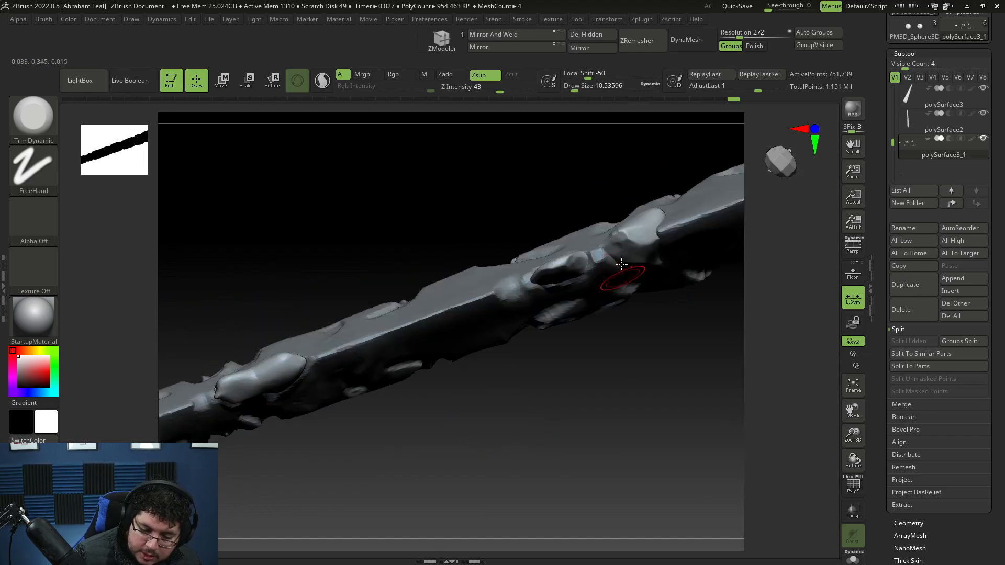
Plane the edge-side surfaces of the two lobes beside the double-arrow rune with TrimDynamic at a draw size of about 15.6.
{"action": "key", "text": "space"}
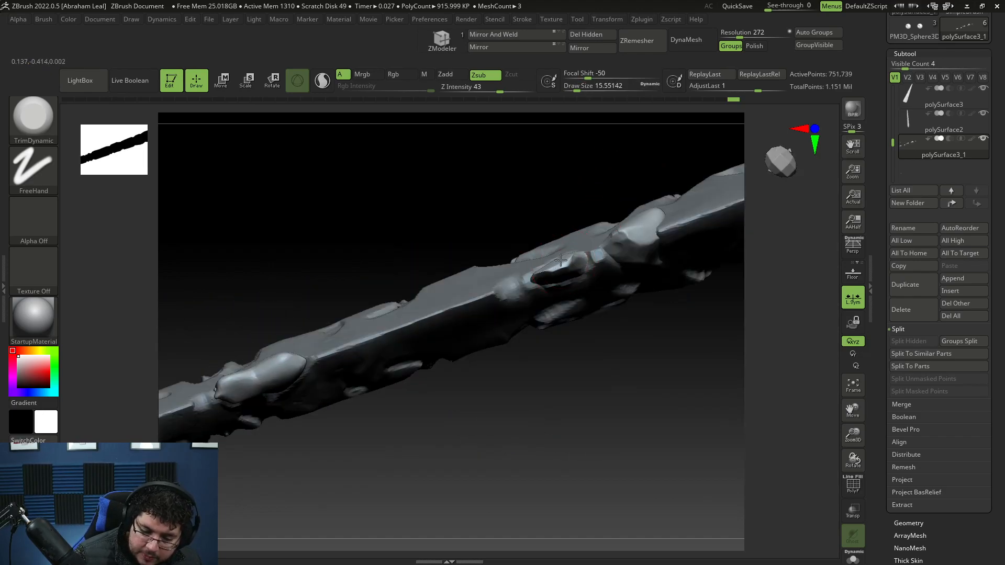
{"action": "left_click_drag", "start_coordinate": [573, 243], "coordinate": [577, 236]}
{"action": "left_click_drag", "start_coordinate": [601, 201], "coordinate": [606, 233]}
{"action": "left_click_drag", "start_coordinate": [576, 268], "coordinate": [582, 270]}
{"action": "left_click_drag", "start_coordinate": [591, 232], "coordinate": [599, 247]}
{"action": "mouse_move", "coordinate": [635, 245]}
{"action": "left_mouse_down"}
{"action": "mouse_move", "coordinate": [621, 240]}
{"action": "mouse_move", "coordinate": [651, 239]}
{"action": "left_mouse_up"}
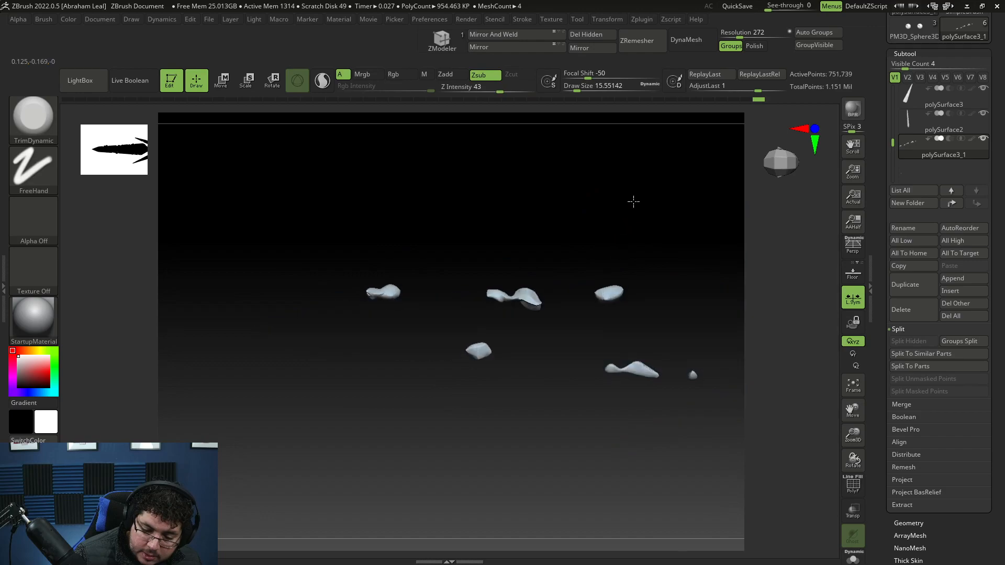
Carve flat facets into the rounded chip on the edge beside the zigzag rune with TrimDynamic at a draw size of about 10.5.
{"action": "left_click_drag", "start_coordinate": [633, 201], "coordinate": [598, 292]}
{"action": "mouse_move", "coordinate": [637, 337]}
{"action": "left_mouse_down"}
{"action": "mouse_move", "coordinate": [639, 388]}
{"action": "mouse_move", "coordinate": [653, 364]}
{"action": "mouse_move", "coordinate": [633, 301]}
{"action": "mouse_move", "coordinate": [622, 340]}
{"action": "mouse_move", "coordinate": [637, 379]}
{"action": "mouse_move", "coordinate": [599, 316]}
{"action": "mouse_move", "coordinate": [543, 381]}
{"action": "mouse_move", "coordinate": [569, 408]}
{"action": "left_mouse_up"}
{"action": "key", "text": "space"}
{"action": "mouse_move", "coordinate": [561, 361]}
{"action": "left_mouse_down"}
{"action": "mouse_move", "coordinate": [570, 349]}
{"action": "mouse_move", "coordinate": [560, 372]}
{"action": "mouse_move", "coordinate": [563, 349]}
{"action": "mouse_move", "coordinate": [588, 356]}
{"action": "mouse_move", "coordinate": [559, 368]}
{"action": "left_mouse_up"}
{"action": "left_click", "coordinate": [561, 360]}
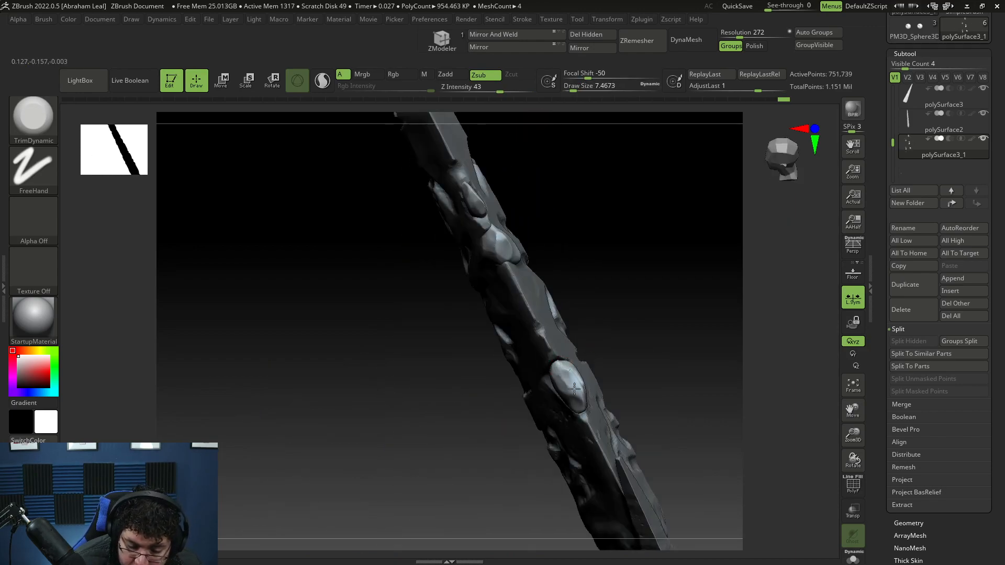
{"action": "left_click_drag", "start_coordinate": [609, 344], "coordinate": [575, 364]}
{"action": "key", "text": "space"}
{"action": "left_click", "coordinate": [577, 362]}
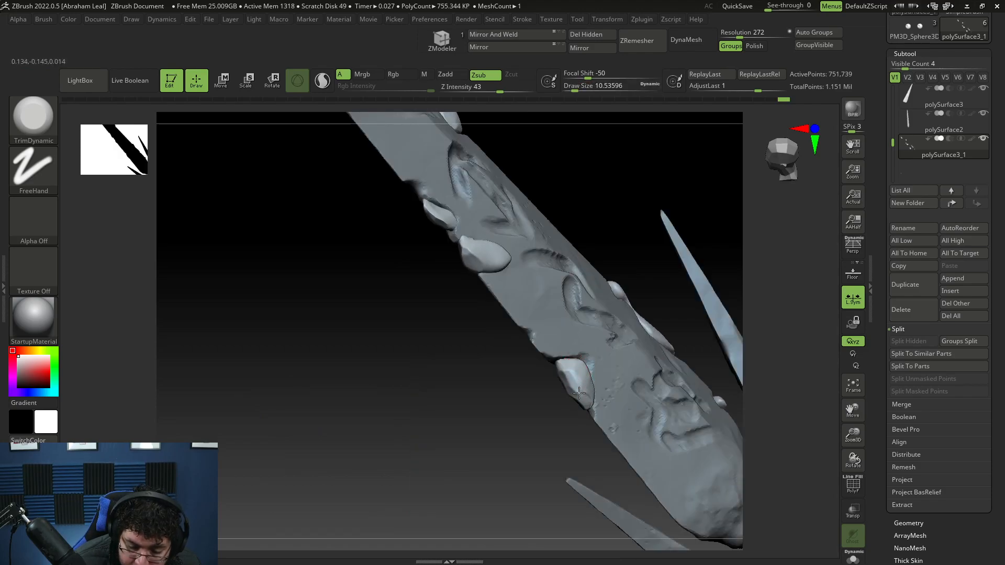
{"action": "mouse_move", "coordinate": [580, 401]}
{"action": "left_mouse_down"}
{"action": "mouse_move", "coordinate": [590, 411]}
{"action": "mouse_move", "coordinate": [560, 455]}
{"action": "left_mouse_up"}
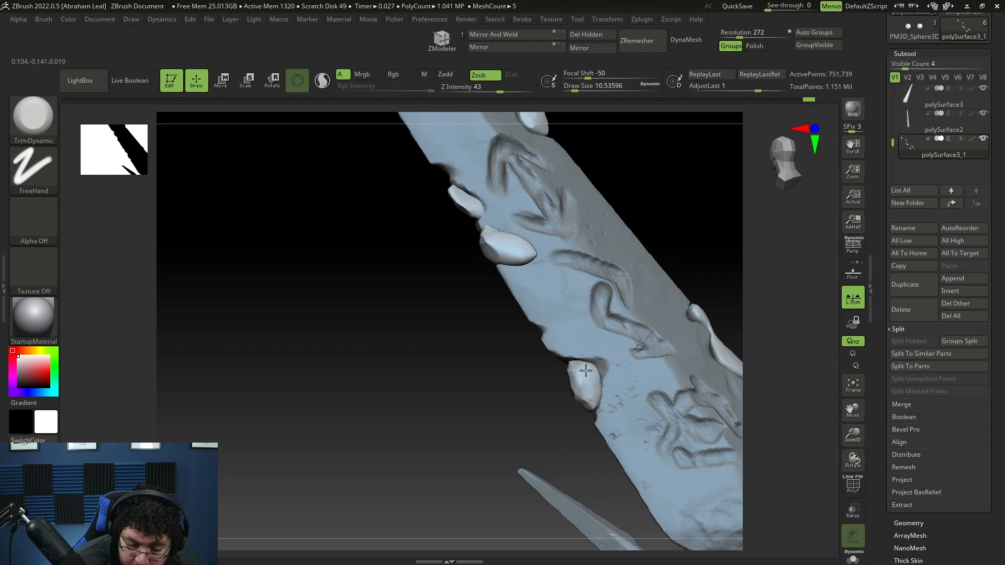
{"action": "mouse_move", "coordinate": [585, 373]}
{"action": "left_mouse_down"}
{"action": "mouse_move", "coordinate": [560, 404]}
{"action": "mouse_move", "coordinate": [593, 371]}
{"action": "left_mouse_up"}
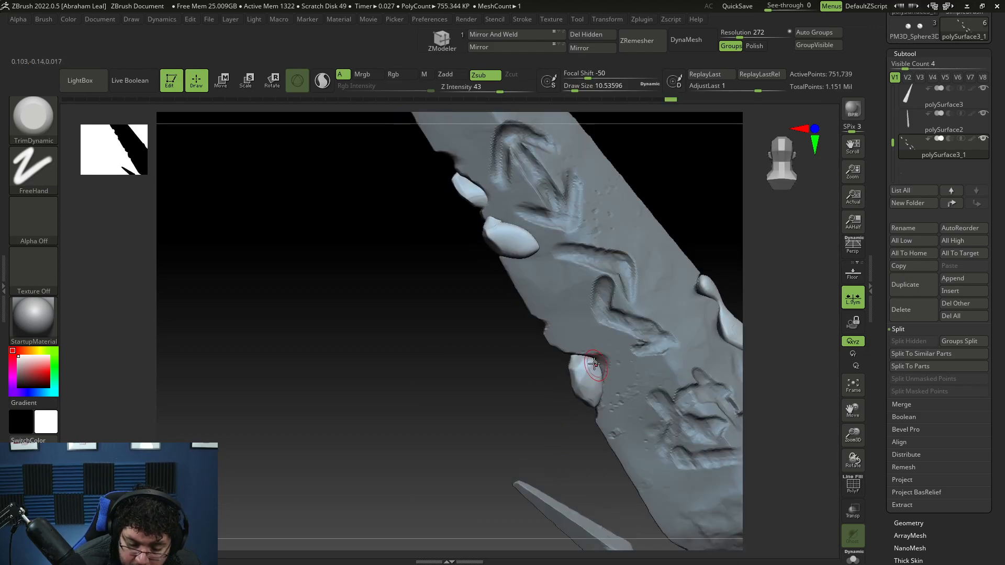
Build up raised ridges on the chip beside the zigzag rune with ClayBuildup at a draw size of about 8.4.
{"action": "key", "text": "b"}
{"action": "key", "text": "c"}
{"action": "key", "text": "b"}
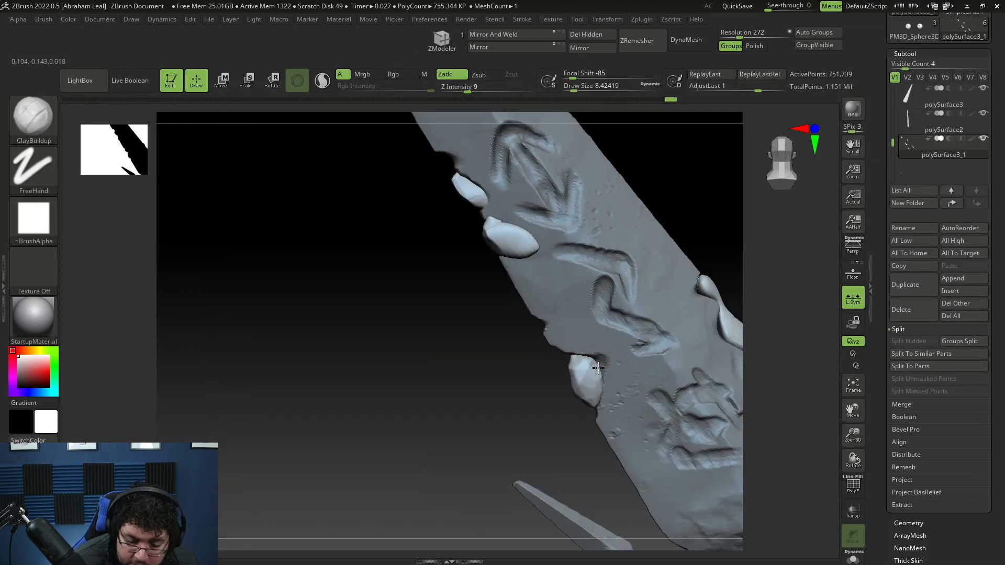
{"action": "mouse_move", "coordinate": [568, 361]}
{"action": "left_mouse_down"}
{"action": "mouse_move", "coordinate": [548, 402]}
{"action": "mouse_move", "coordinate": [513, 425]}
{"action": "mouse_move", "coordinate": [689, 323]}
{"action": "mouse_move", "coordinate": [673, 353]}
{"action": "mouse_move", "coordinate": [698, 321]}
{"action": "mouse_move", "coordinate": [650, 316]}
{"action": "mouse_move", "coordinate": [664, 356]}
{"action": "left_mouse_up"}
{"action": "mouse_move", "coordinate": [648, 392]}
{"action": "left_mouse_down", "text": "alt"}
{"action": "mouse_move", "coordinate": [684, 316]}
{"action": "mouse_move", "coordinate": [670, 351]}
{"action": "mouse_move", "coordinate": [690, 329]}
{"action": "left_mouse_up", "text": "alt"}
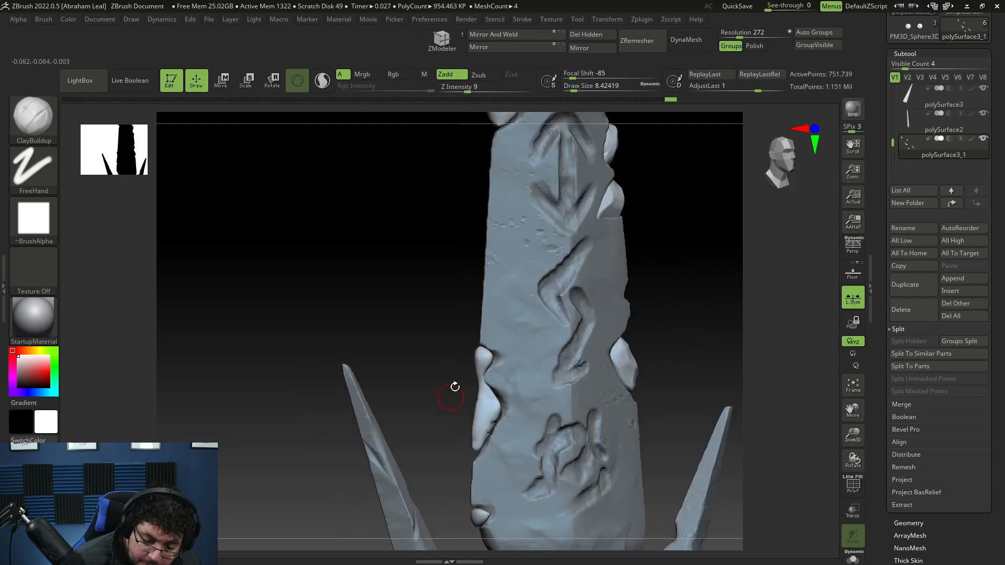
Push the thin bridge of the opposite edge's two-lobed chip into the blade with the Move brush at a draw size of about 20.
{"action": "key", "text": "b"}
{"action": "key", "text": "m"}
{"action": "key", "text": "v"}
{"action": "key", "text": "space"}
{"action": "left_click", "coordinate": [498, 383]}
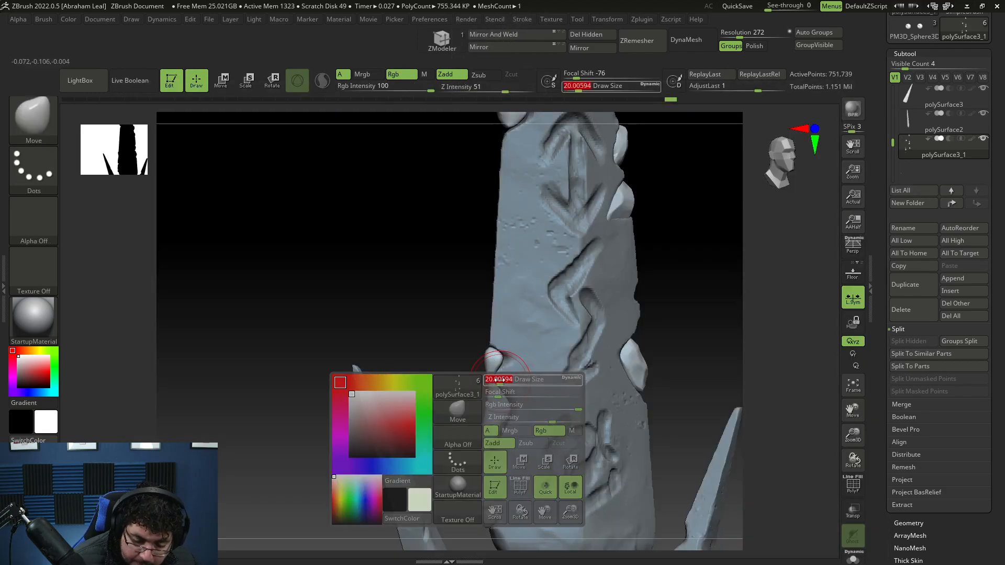
{"action": "mouse_move", "coordinate": [520, 377]}
{"action": "left_mouse_down"}
{"action": "mouse_move", "coordinate": [492, 378]}
{"action": "mouse_move", "coordinate": [534, 364]}
{"action": "mouse_move", "coordinate": [498, 350]}
{"action": "left_mouse_up"}
Flatten the larger of the two separated lobes near the lowest rune with TrimDynamic at a draw size of about 12.9.
{"action": "key", "text": "b"}
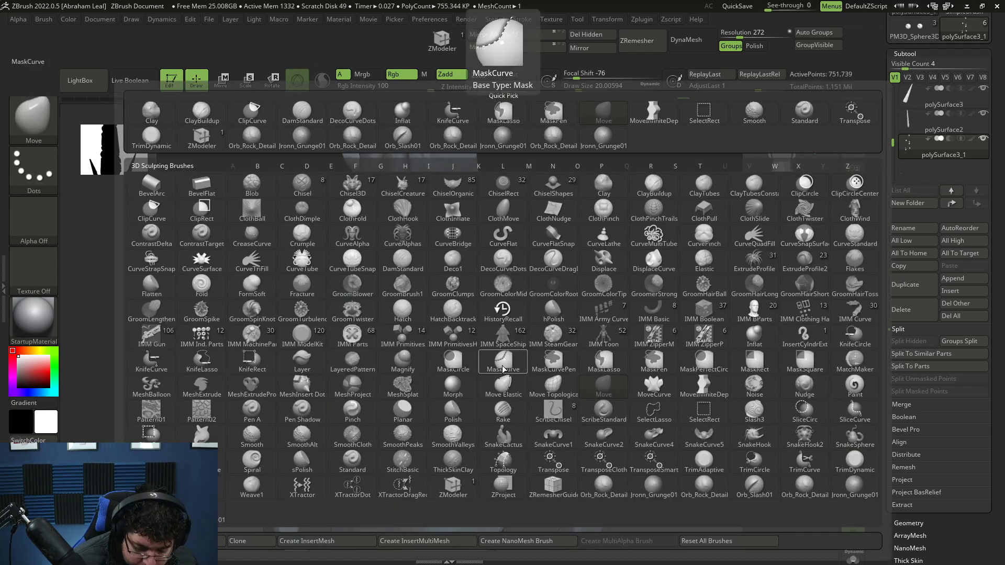
{"action": "key", "text": "t"}
{"action": "key", "text": "d"}
{"action": "key", "text": "space"}
{"action": "mouse_move", "coordinate": [498, 421]}
{"action": "left_mouse_down"}
{"action": "mouse_move", "coordinate": [498, 394]}
{"action": "mouse_move", "coordinate": [525, 363]}
{"action": "left_mouse_up"}
{"action": "key", "text": "ctrl+z"}
{"action": "key", "text": "space"}
{"action": "left_click", "coordinate": [512, 387]}
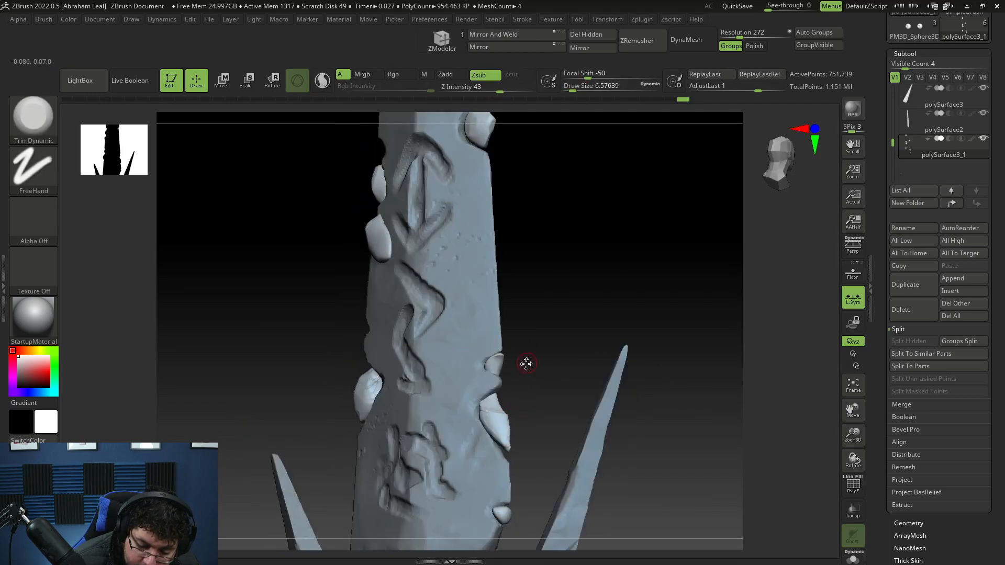
{"action": "mouse_move", "coordinate": [509, 441]}
{"action": "left_mouse_down"}
{"action": "mouse_move", "coordinate": [538, 388]}
{"action": "mouse_move", "coordinate": [510, 409]}
{"action": "mouse_move", "coordinate": [516, 445]}
{"action": "left_mouse_up"}
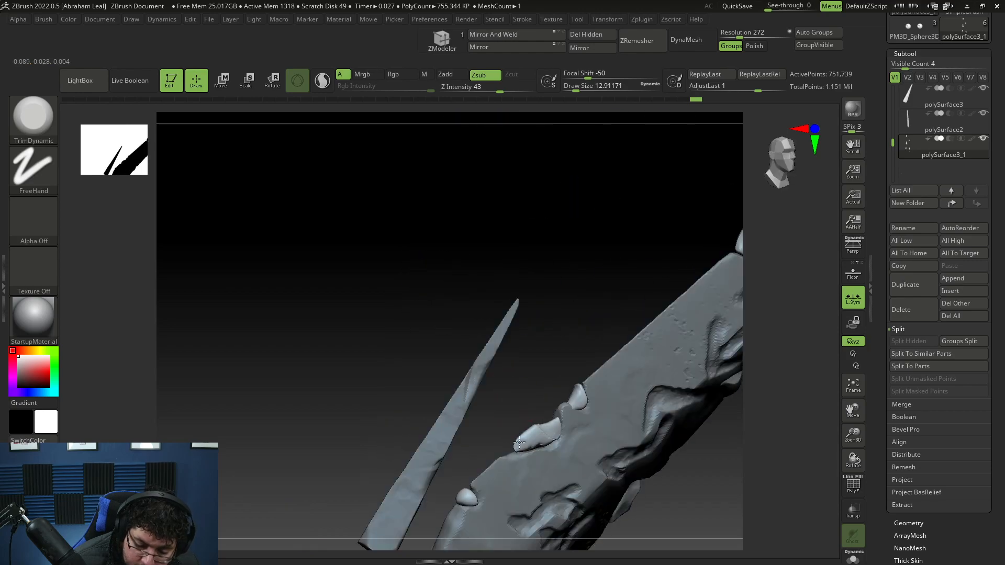
{"action": "mouse_move", "coordinate": [518, 445]}
{"action": "right_mouse_down"}
{"action": "mouse_move", "coordinate": [526, 430]}
{"action": "mouse_move", "coordinate": [489, 406]}
{"action": "mouse_move", "coordinate": [445, 409]}
{"action": "mouse_move", "coordinate": [457, 416]}
{"action": "mouse_move", "coordinate": [494, 365]}
{"action": "mouse_move", "coordinate": [468, 401]}
{"action": "right_mouse_up"}
Add volume to the larger lobe near the lowest rune with ClayBuildup at a draw size of about 12.9.
{"action": "key", "text": "b"}
{"action": "key", "text": "c"}
{"action": "key", "text": "b"}
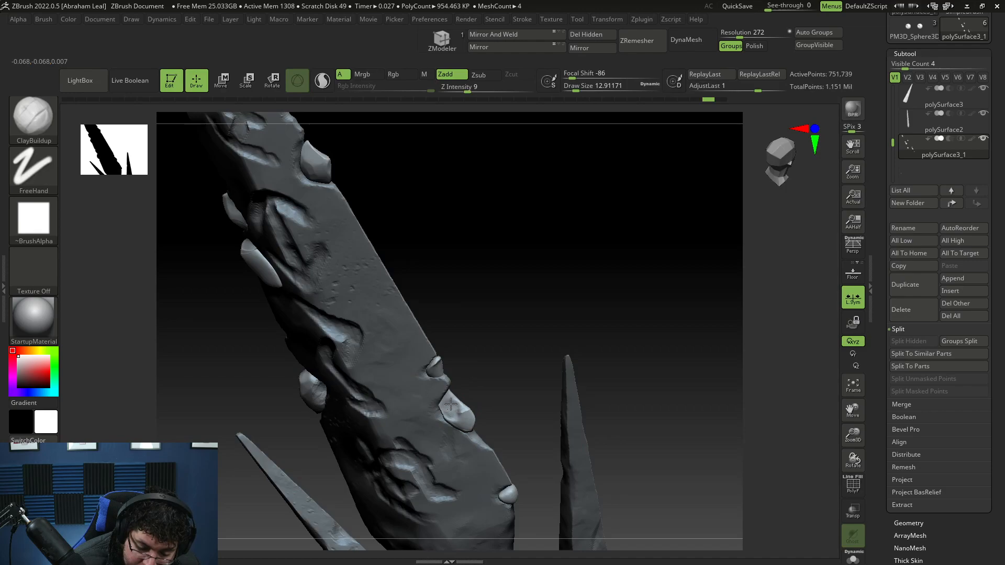
{"action": "left_click_drag", "start_coordinate": [452, 408], "coordinate": [459, 418]}
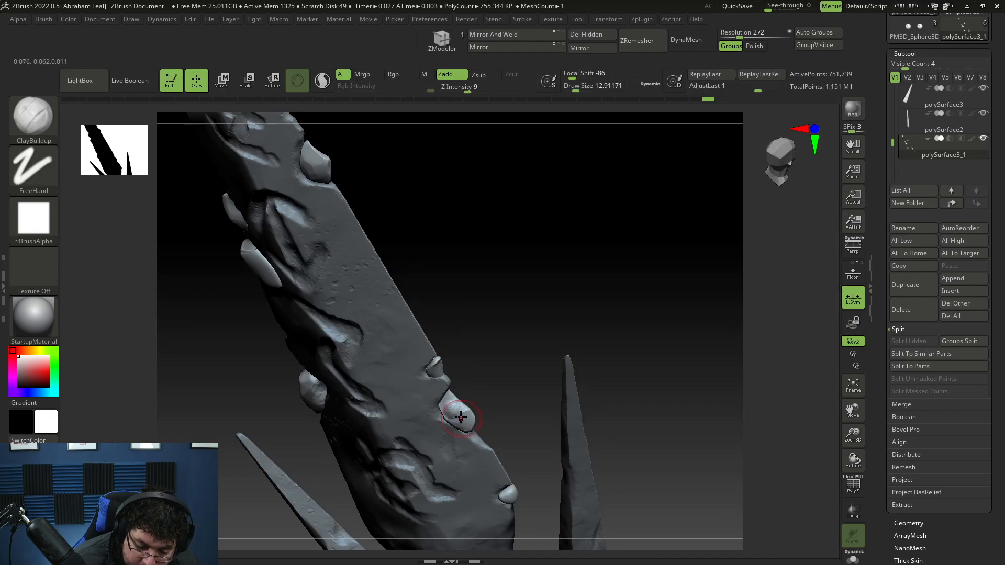
Trim the built-up faces of the larger lobe near the lowest rune into sharp planes with TrimDynamic.
{"action": "key", "text": "b"}
{"action": "key", "text": "b"}
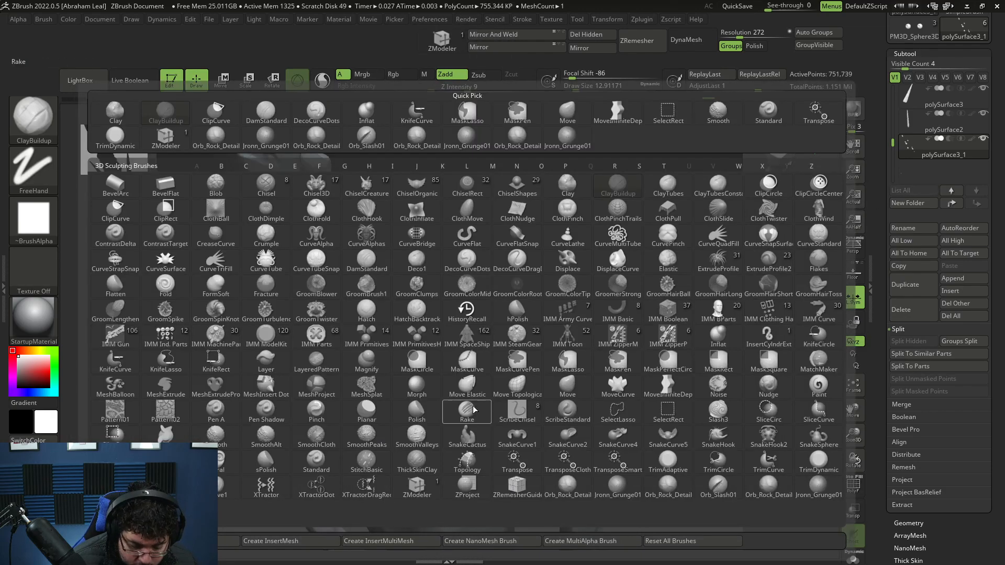
{"action": "key", "text": "t"}
{"action": "key", "text": "d"}
{"action": "left_click_drag", "start_coordinate": [447, 411], "coordinate": [457, 401]}
{"action": "right_click_drag", "start_coordinate": [458, 401], "coordinate": [454, 395]}
{"action": "left_click_drag", "start_coordinate": [492, 360], "coordinate": [489, 370]}
{"action": "left_click_drag", "start_coordinate": [468, 408], "coordinate": [457, 415]}
{"action": "mouse_move", "coordinate": [456, 415]}
{"action": "right_mouse_down"}
{"action": "mouse_move", "coordinate": [468, 417]}
{"action": "mouse_move", "coordinate": [552, 303]}
{"action": "mouse_move", "coordinate": [448, 362]}
{"action": "mouse_move", "coordinate": [438, 381]}
{"action": "mouse_move", "coordinate": [444, 352]}
{"action": "mouse_move", "coordinate": [513, 343]}
{"action": "mouse_move", "coordinate": [504, 328]}
{"action": "mouse_move", "coordinate": [527, 341]}
{"action": "right_mouse_up"}
{"action": "right_click_drag", "start_coordinate": [587, 419], "coordinate": [546, 486], "text": "ctrl"}
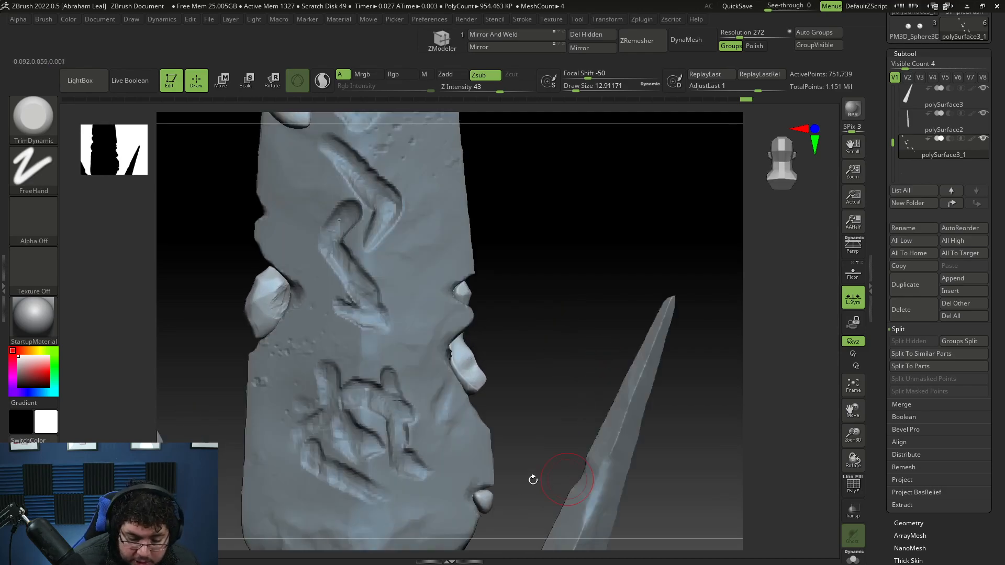
Facet the small chip closest to the blade's base and refine the larger lobe above it with TrimDynamic.
{"action": "left_click_drag", "start_coordinate": [489, 509], "coordinate": [481, 491]}
{"action": "right_click_drag", "start_coordinate": [561, 494], "coordinate": [503, 502]}
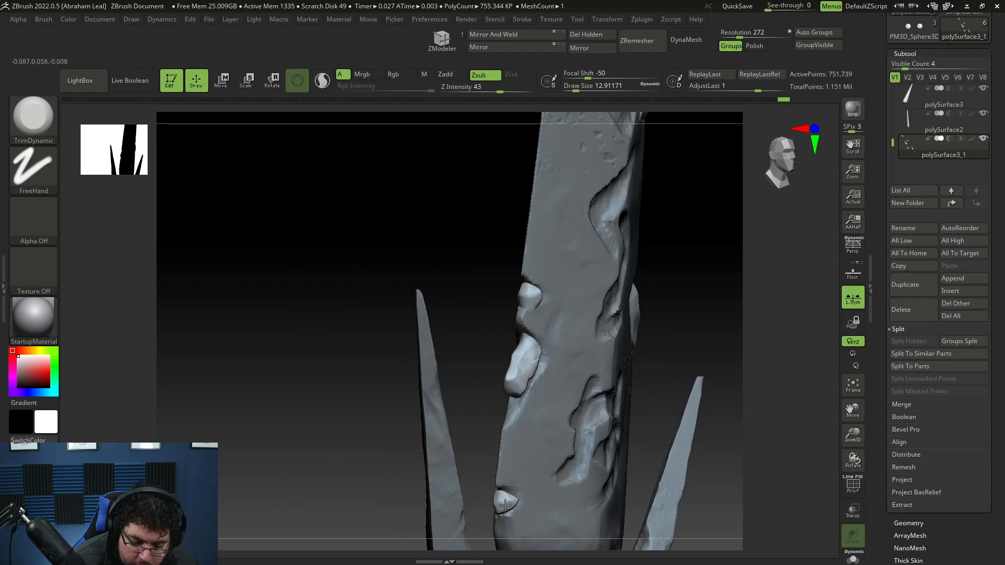
{"action": "right_click_drag", "start_coordinate": [510, 501], "coordinate": [546, 463]}
{"action": "right_click_drag", "start_coordinate": [560, 422], "coordinate": [521, 426]}
{"action": "mouse_move", "coordinate": [523, 440]}
{"action": "left_mouse_down"}
{"action": "mouse_move", "coordinate": [516, 411]}
{"action": "mouse_move", "coordinate": [523, 439]}
{"action": "mouse_move", "coordinate": [503, 434]}
{"action": "left_mouse_up"}
{"action": "right_click_drag", "start_coordinate": [513, 429], "coordinate": [498, 444]}
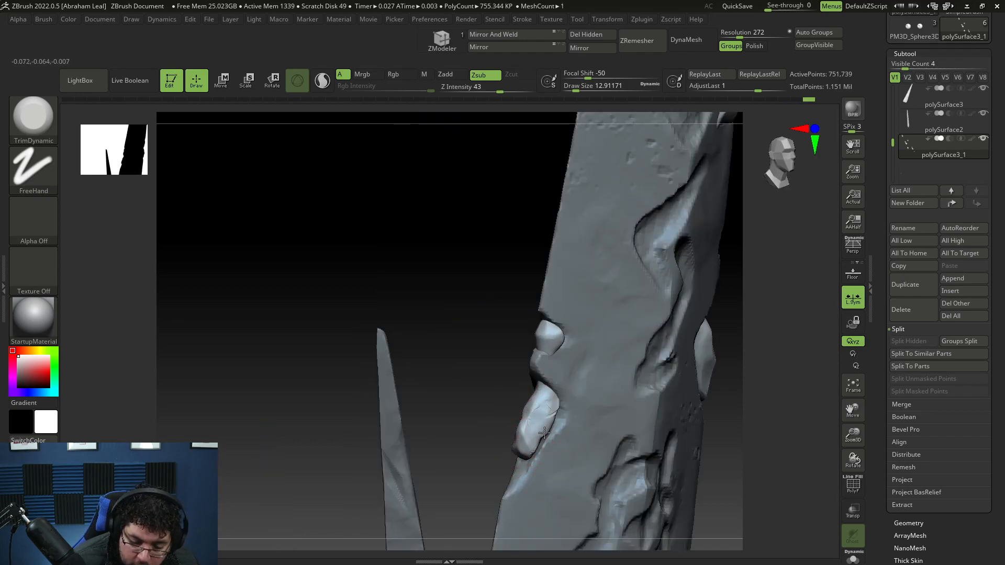
{"action": "mouse_move", "coordinate": [551, 403]}
{"action": "left_mouse_down"}
{"action": "mouse_move", "coordinate": [534, 410]}
{"action": "mouse_move", "coordinate": [545, 394]}
{"action": "left_mouse_up"}
{"action": "right_click", "coordinate": [545, 396]}
{"action": "right_click", "coordinate": [545, 396]}
Carve facets into both lobes of the two-lobed chip nearest the blade's tip with TrimDynamic at a draw size of about 12.9.
{"action": "right_click_drag", "start_coordinate": [478, 449], "coordinate": [575, 340]}
{"action": "right_click_drag", "start_coordinate": [572, 351], "coordinate": [636, 461], "text": "ctrl"}
{"action": "right_click_drag", "start_coordinate": [660, 335], "coordinate": [664, 449], "text": "alt"}
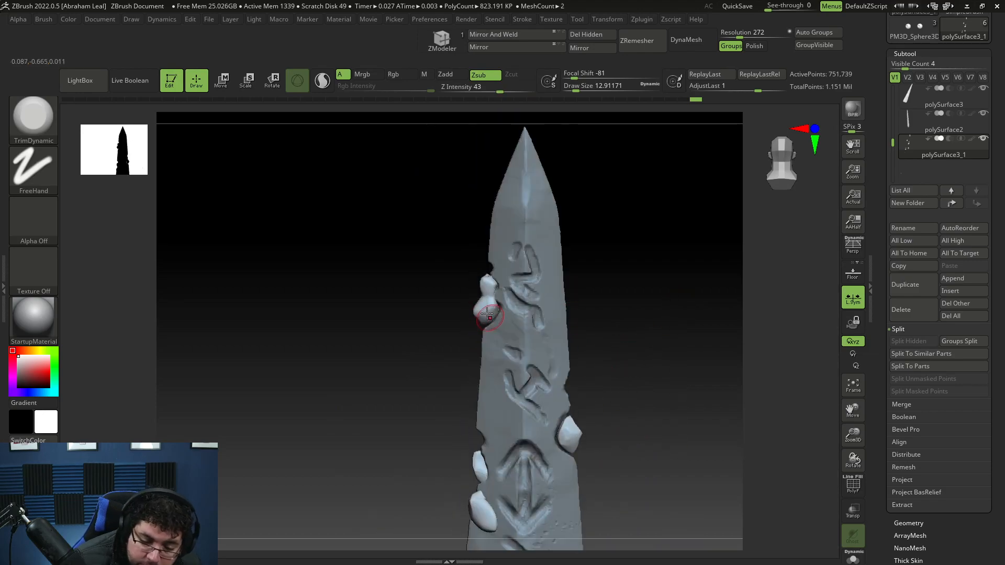
{"action": "left_click_drag", "start_coordinate": [484, 316], "coordinate": [487, 302]}
{"action": "right_click_drag", "start_coordinate": [453, 305], "coordinate": [513, 264]}
{"action": "right_click_drag", "start_coordinate": [620, 245], "coordinate": [617, 299], "text": "ctrl"}
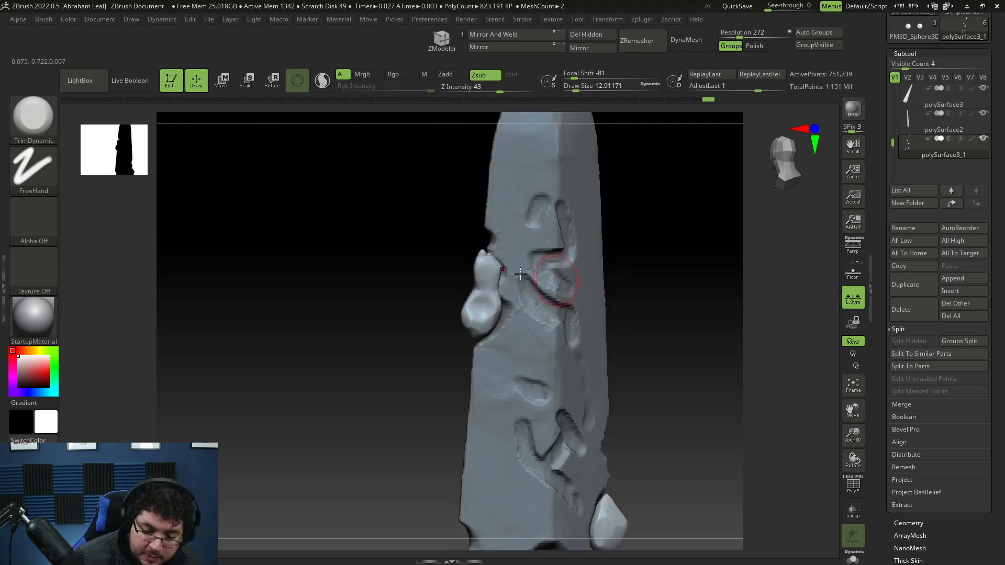
{"action": "left_click_drag", "start_coordinate": [480, 288], "coordinate": [468, 312]}
{"action": "left_click_drag", "start_coordinate": [481, 266], "coordinate": [482, 264]}
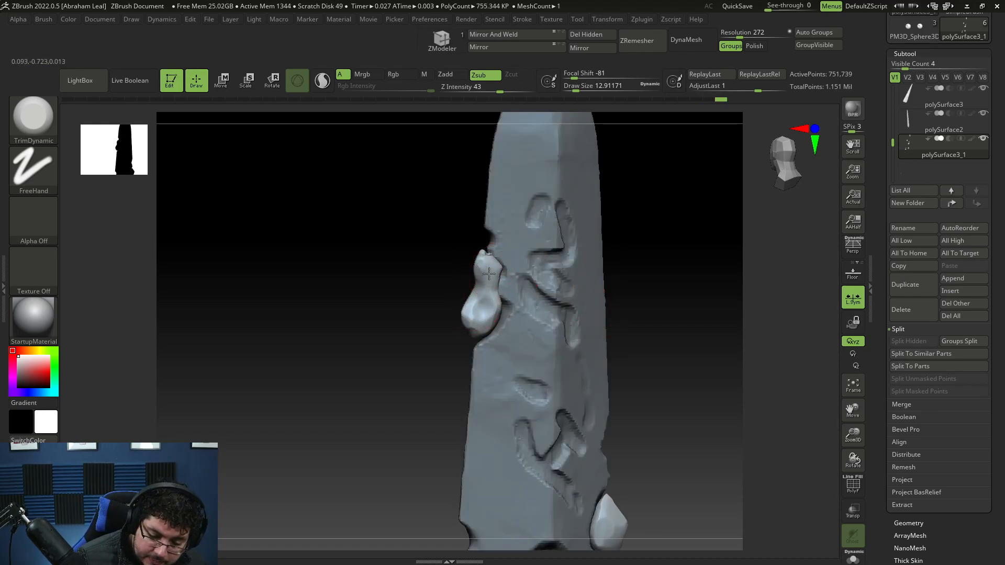
{"action": "mouse_move", "coordinate": [458, 251]}
{"action": "right_mouse_down"}
{"action": "mouse_move", "coordinate": [500, 256]}
{"action": "mouse_move", "coordinate": [528, 285]}
{"action": "right_mouse_up"}
{"action": "left_click_drag", "start_coordinate": [479, 249], "coordinate": [484, 256]}
{"action": "mouse_move", "coordinate": [527, 258]}
{"action": "right_mouse_down"}
{"action": "mouse_move", "coordinate": [534, 267]}
{"action": "mouse_move", "coordinate": [474, 244]}
{"action": "right_mouse_up"}
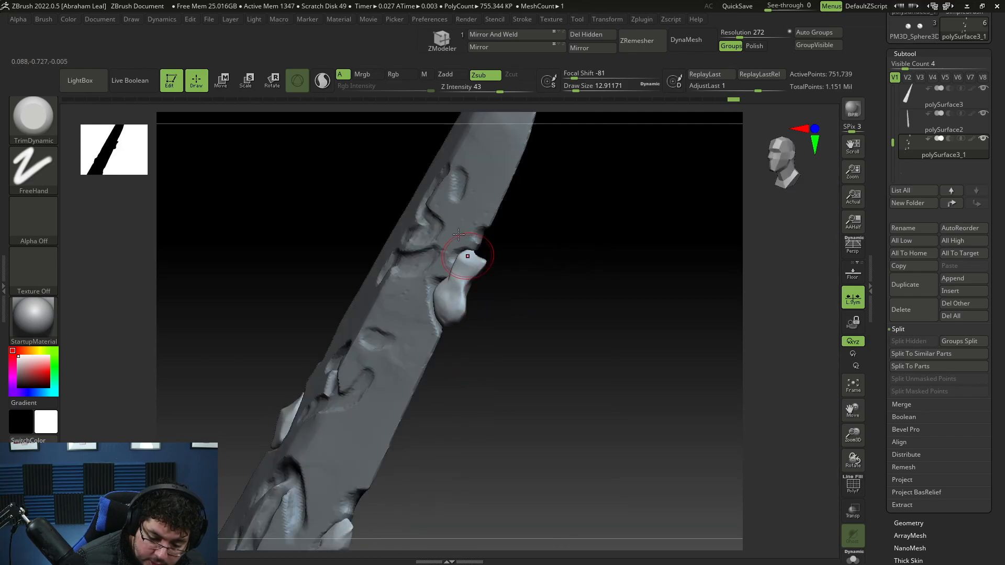
Cut a crease between the two lobes of the chip nearest the tip with DamStandard at a draw size of about 1.8.
{"action": "key", "text": "b"}
{"action": "key", "text": "d"}
{"action": "key", "text": "s"}
{"action": "key", "text": "space"}
{"action": "mouse_move", "coordinate": [444, 276]}
{"action": "left_mouse_down"}
{"action": "mouse_move", "coordinate": [461, 288]}
{"action": "mouse_move", "coordinate": [445, 293]}
{"action": "left_mouse_up"}
{"action": "key", "text": "space"}
{"action": "mouse_move", "coordinate": [547, 291]}
{"action": "right_mouse_down"}
{"action": "mouse_move", "coordinate": [536, 294]}
{"action": "mouse_move", "coordinate": [539, 324]}
{"action": "right_mouse_up"}
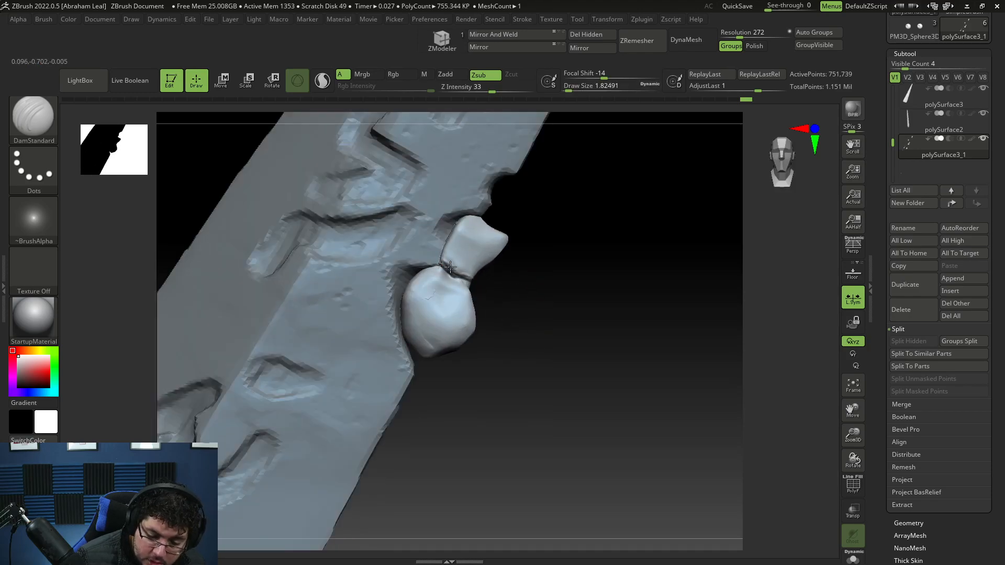
{"action": "left_click_drag", "start_coordinate": [454, 281], "coordinate": [467, 286]}
Continue the crease around the front of the chip nearest the tip with DamStandard at a draw size of about 3.7.
{"action": "right_click_drag", "start_coordinate": [503, 307], "coordinate": [480, 300], "text": "ctrl"}
{"action": "right_click_drag", "start_coordinate": [544, 314], "coordinate": [492, 303]}
{"action": "key", "text": "space"}
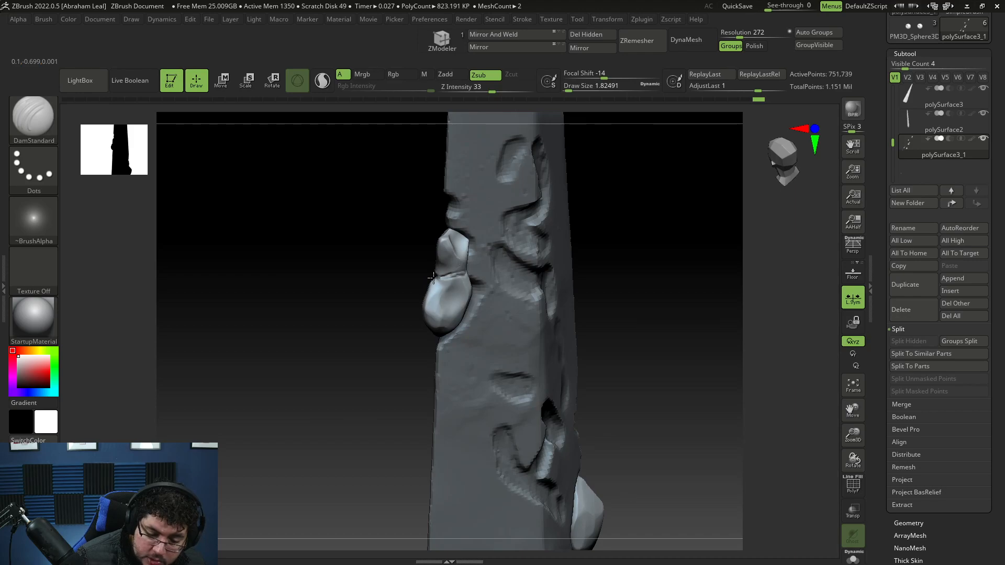
{"action": "right_click_drag", "start_coordinate": [433, 278], "coordinate": [473, 258]}
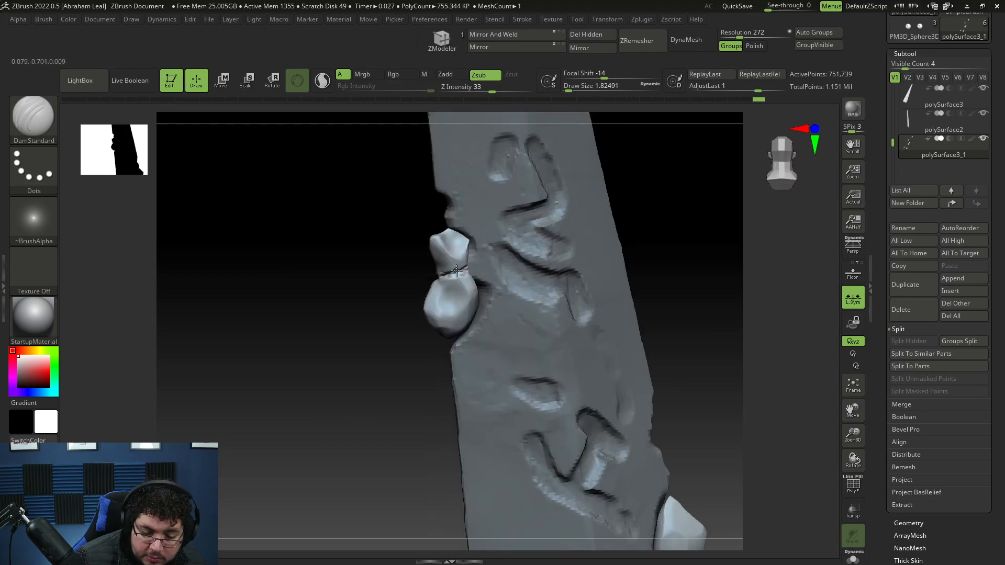
{"action": "key", "text": "bracketright"}
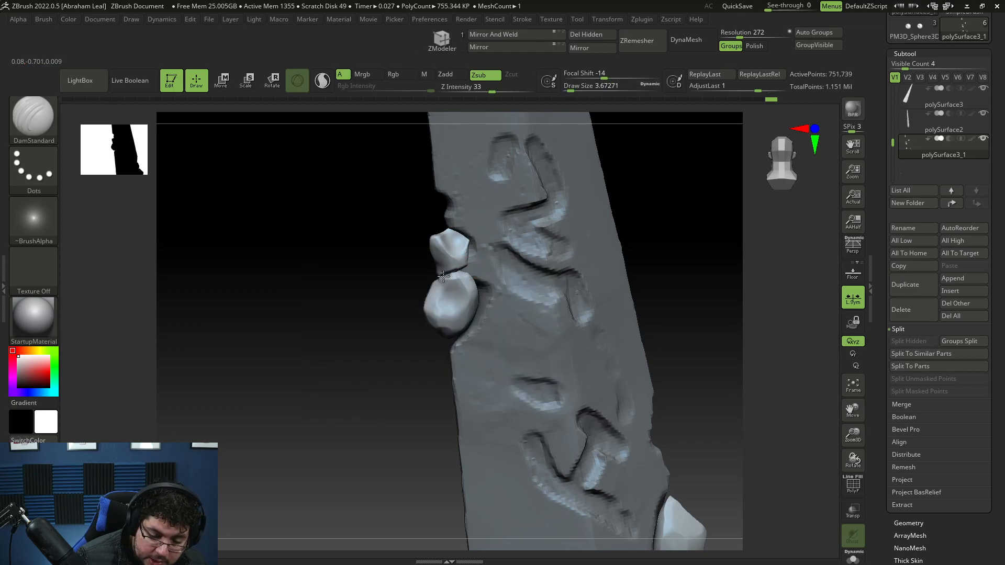
{"action": "right_click_drag", "start_coordinate": [441, 277], "coordinate": [450, 276]}
Plane flat facets into the large oval chip beside the double-arrow rune with TrimDynamic at a draw size of about 9.4.
{"action": "right_click_drag", "start_coordinate": [545, 283], "coordinate": [633, 194]}
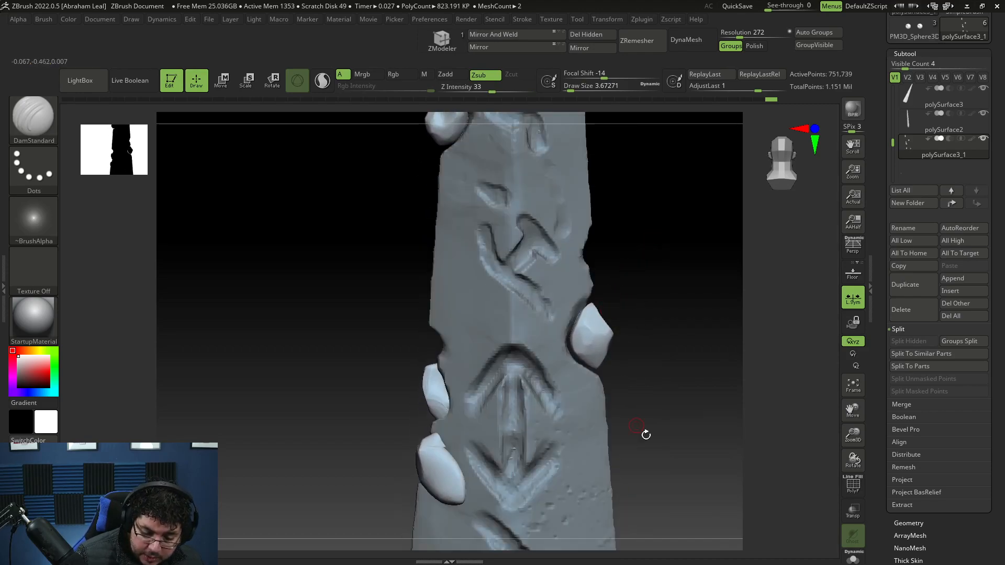
{"action": "right_click_drag", "start_coordinate": [644, 426], "coordinate": [605, 371], "text": "ctrl"}
{"action": "mouse_move", "coordinate": [598, 302]}
{"action": "right_mouse_down", "text": "ctrl"}
{"action": "mouse_move", "coordinate": [642, 419]}
{"action": "mouse_move", "coordinate": [633, 375]}
{"action": "right_mouse_up", "text": "ctrl"}
{"action": "key", "text": "b"}
{"action": "key", "text": "t"}
{"action": "key", "text": "d"}
{"action": "key", "text": "space"}
{"action": "left_click_drag", "start_coordinate": [459, 353], "coordinate": [464, 353]}
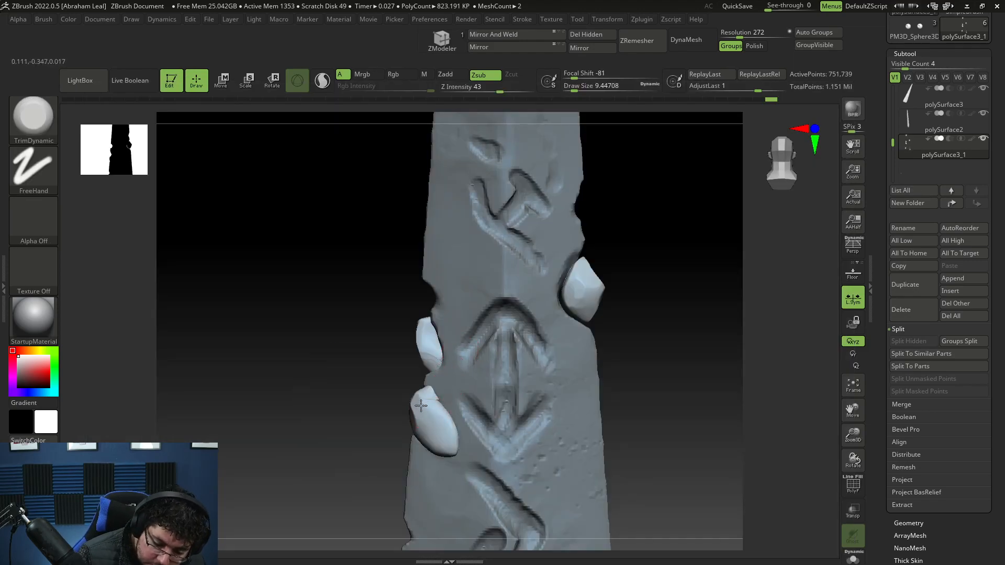
{"action": "mouse_move", "coordinate": [444, 417]}
{"action": "left_mouse_down"}
{"action": "mouse_move", "coordinate": [449, 451]}
{"action": "mouse_move", "coordinate": [458, 433]}
{"action": "left_mouse_up"}
{"action": "left_click_drag", "start_coordinate": [458, 433], "coordinate": [446, 414]}
{"action": "left_click_drag", "start_coordinate": [377, 446], "coordinate": [454, 440]}
{"action": "left_click_drag", "start_coordinate": [488, 361], "coordinate": [548, 352]}
{"action": "mouse_move", "coordinate": [421, 408]}
{"action": "left_mouse_down"}
{"action": "mouse_move", "coordinate": [413, 427]}
{"action": "mouse_move", "coordinate": [394, 427]}
{"action": "left_mouse_up"}
{"action": "mouse_move", "coordinate": [480, 370]}
{"action": "left_mouse_down"}
{"action": "mouse_move", "coordinate": [494, 363]}
{"action": "mouse_move", "coordinate": [485, 341]}
{"action": "mouse_move", "coordinate": [534, 334]}
{"action": "left_mouse_up"}
Review the whole sword upright and on its side, checking the overall shape with preview renders.
{"action": "left_click_drag", "start_coordinate": [481, 454], "coordinate": [503, 275], "text": "alt"}
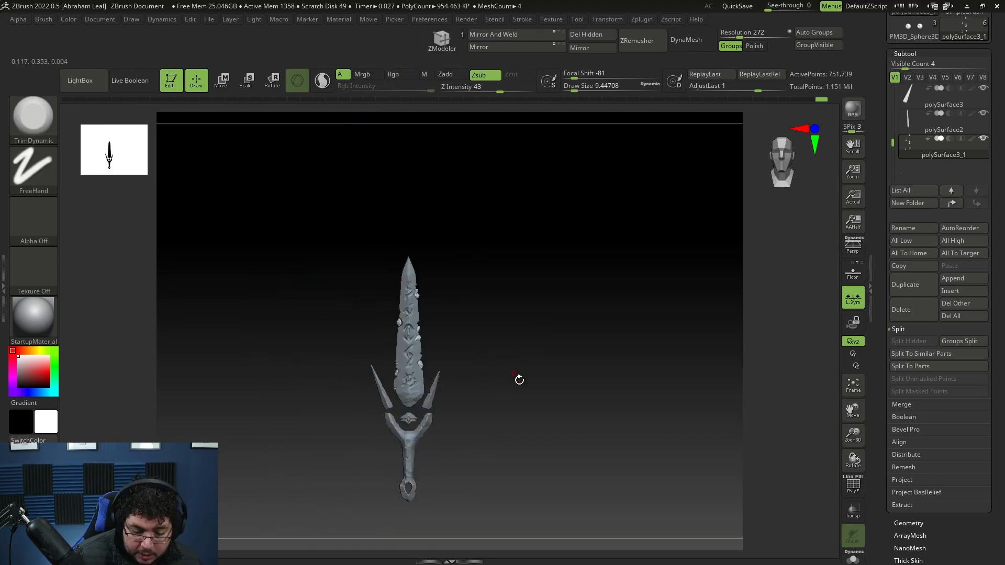
{"action": "left_click_drag", "start_coordinate": [525, 395], "coordinate": [536, 418], "text": "alt"}
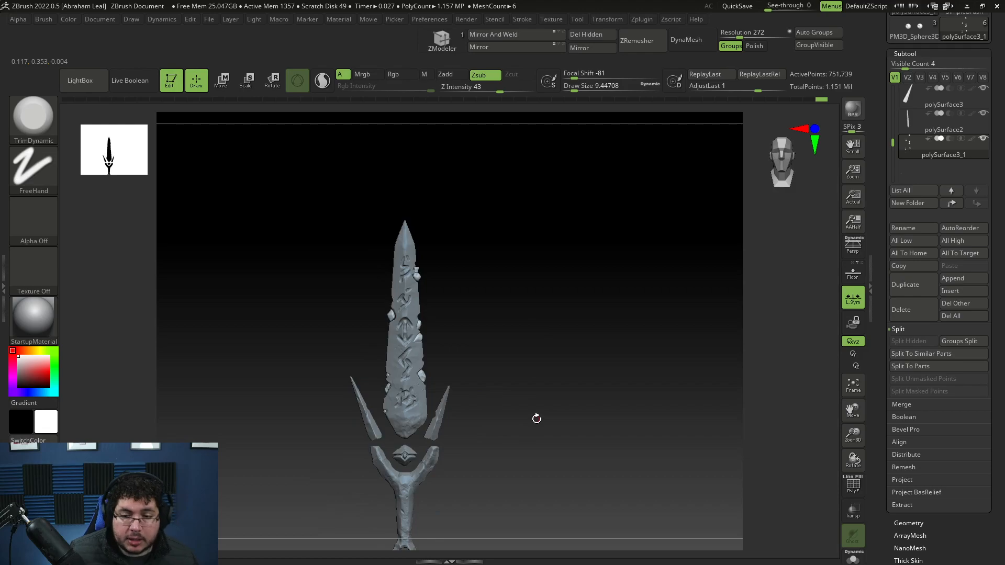
{"action": "left_click_drag", "start_coordinate": [553, 365], "coordinate": [586, 305], "text": "alt"}
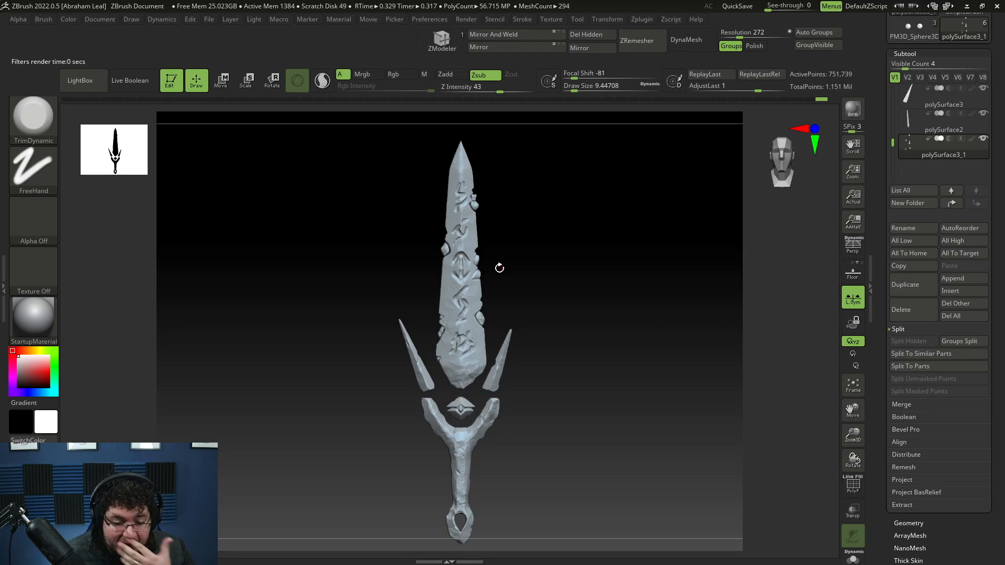
{"action": "mouse_move", "coordinate": [632, 350]}
{"action": "left_mouse_down"}
{"action": "mouse_move", "coordinate": [612, 355]}
{"action": "mouse_move", "coordinate": [691, 388]}
{"action": "left_mouse_up"}
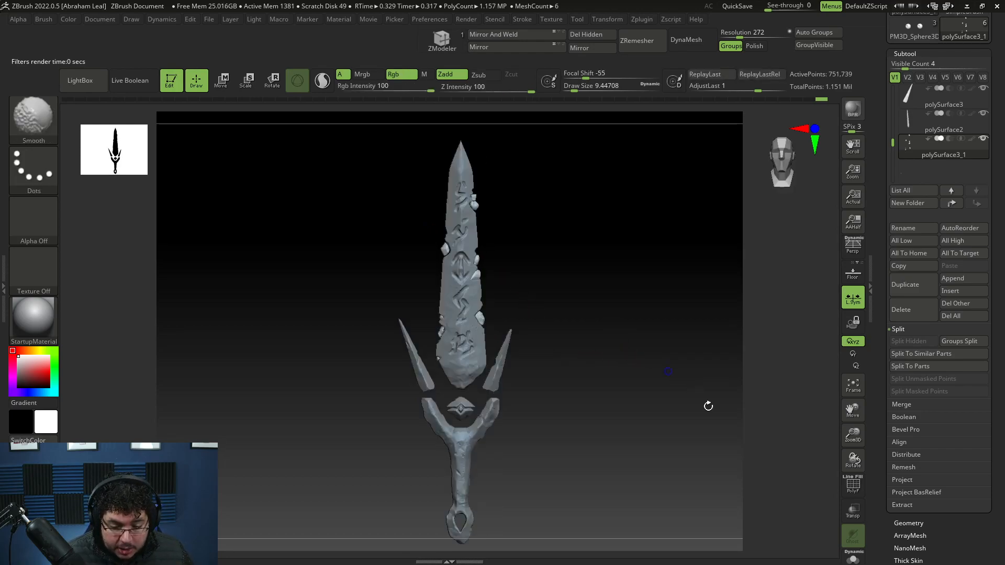
{"action": "left_click", "coordinate": [850, 484]}
{"action": "left_click", "coordinate": [852, 486]}
{"action": "mouse_move", "coordinate": [621, 445]}
{"action": "left_mouse_down", "text": "alt"}
{"action": "mouse_move", "coordinate": [640, 430]}
{"action": "mouse_move", "coordinate": [637, 356]}
{"action": "left_mouse_up", "text": "alt"}
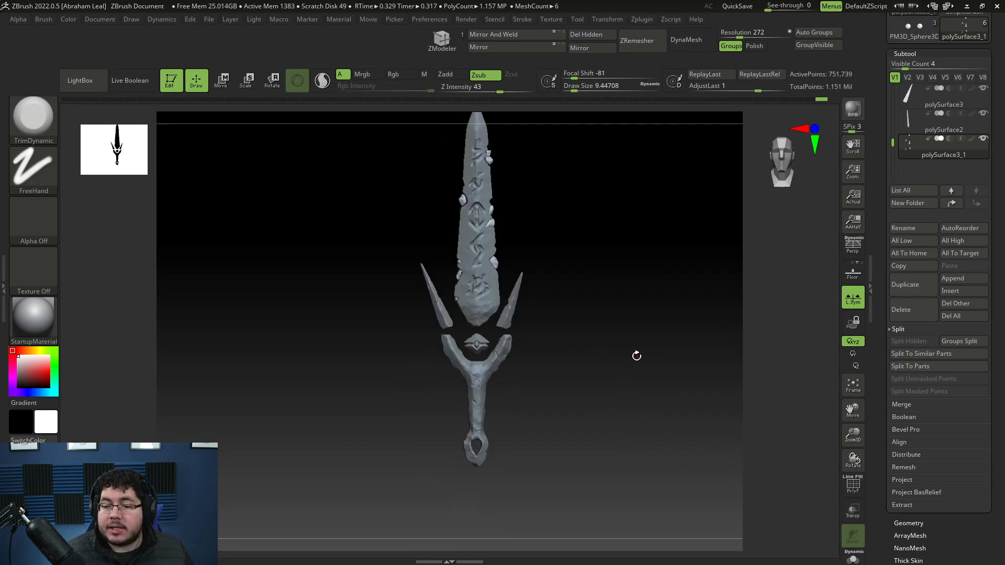
{"action": "left_click_drag", "start_coordinate": [627, 325], "coordinate": [590, 242], "text": "alt"}
{"action": "key", "text": "shift+r"}
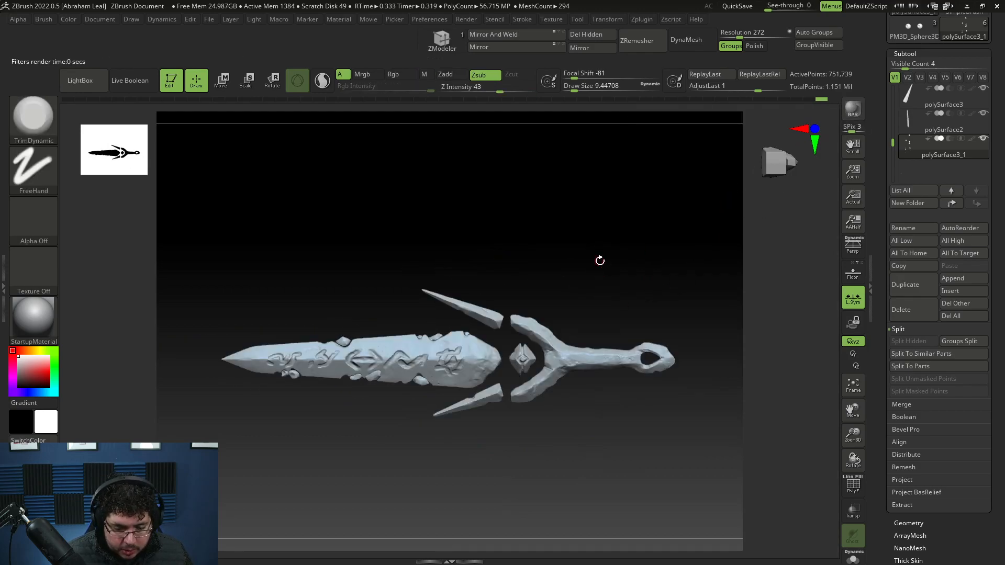
{"action": "left_click_drag", "start_coordinate": [599, 261], "coordinate": [604, 298], "text": "alt"}
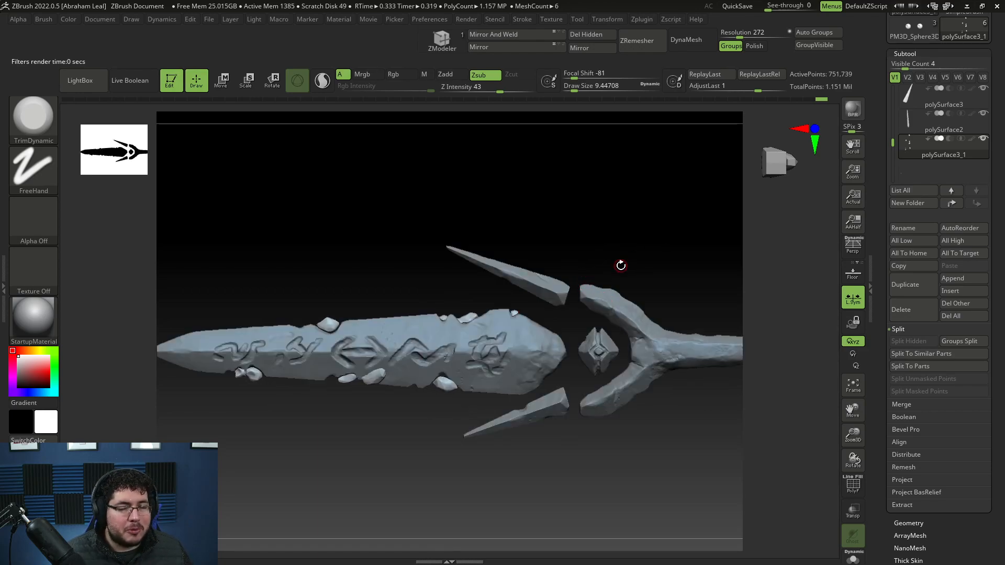
{"action": "left_click_drag", "start_coordinate": [640, 270], "coordinate": [633, 237], "text": "alt"}
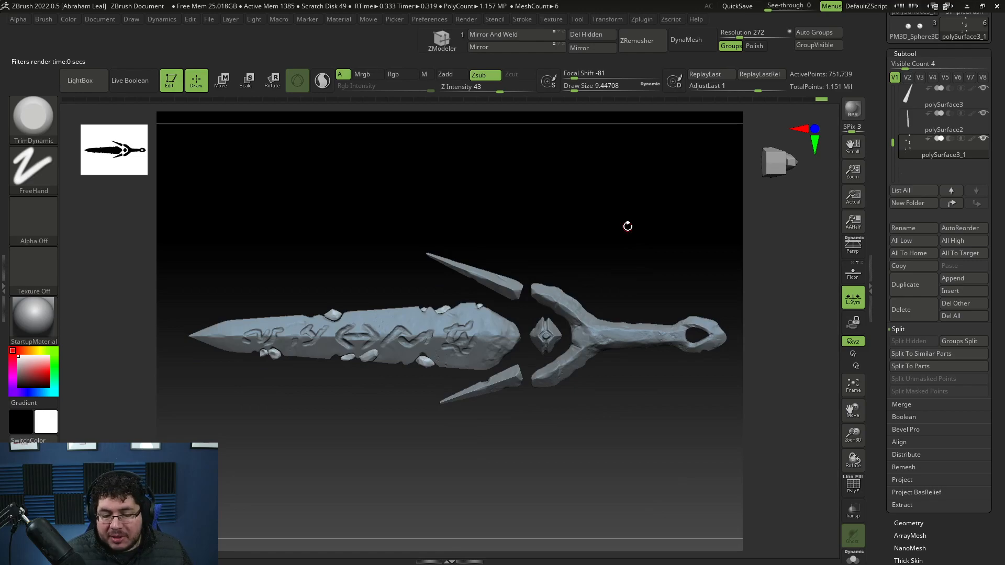